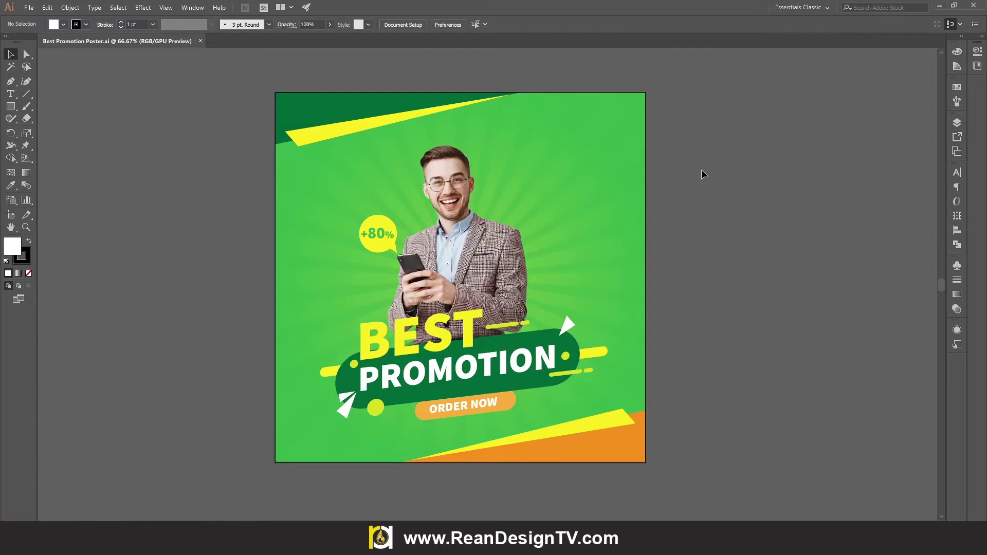
# Step: Drag out Artboard 2 beside the poster and set its width to 1080 px
pyautogui.scroll(1, 704, 176)
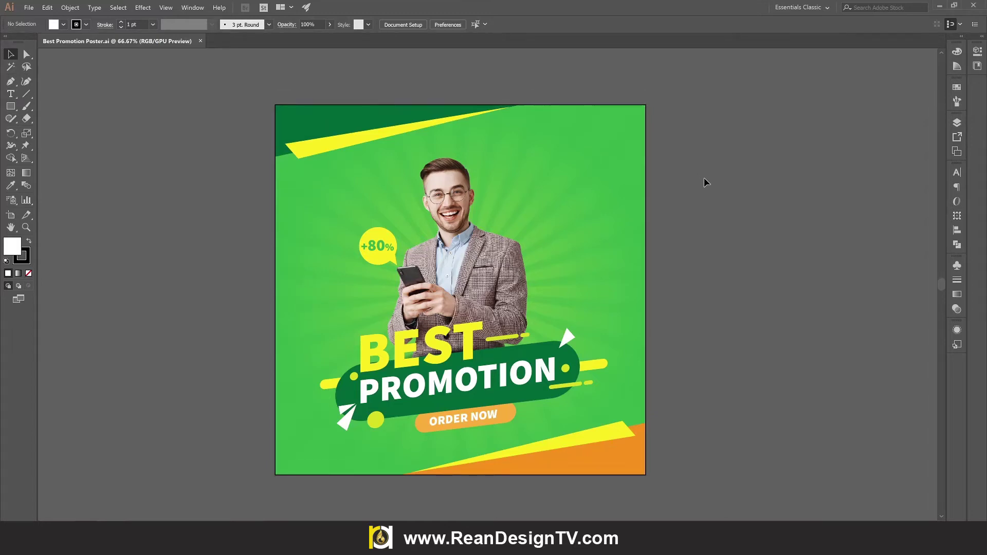
pyautogui.moveTo(740, 226); pyautogui.dragTo(556, 219)
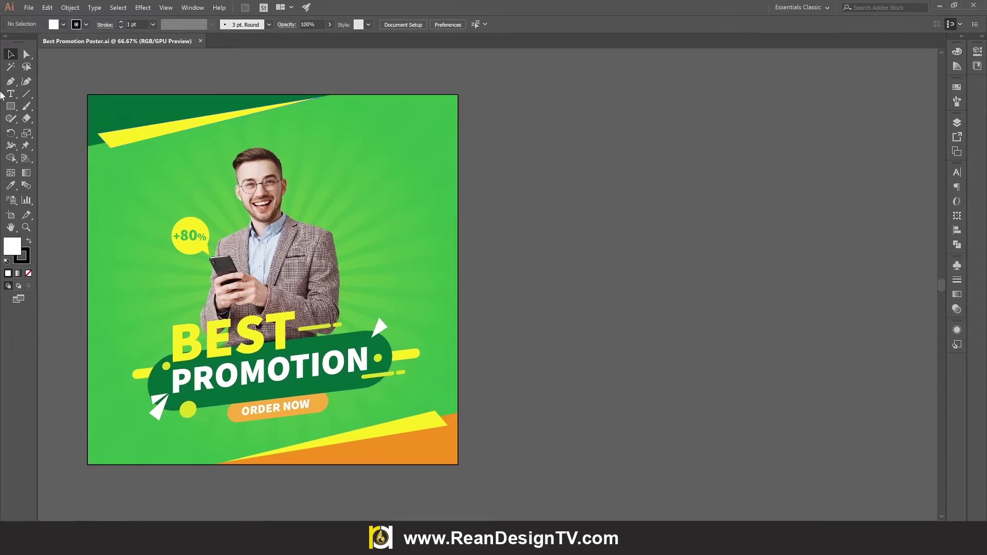
pyautogui.click(10, 215)
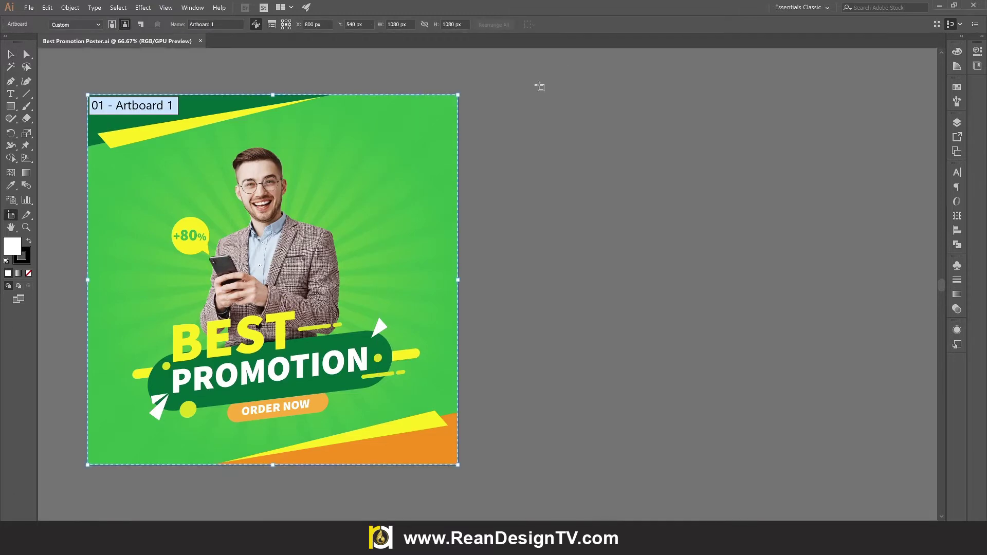
pyautogui.moveTo(485, 94)
pyautogui.mouseDown()
pyautogui.moveTo(811, 455)
pyautogui.moveTo(833, 464)
pyautogui.mouseUp()
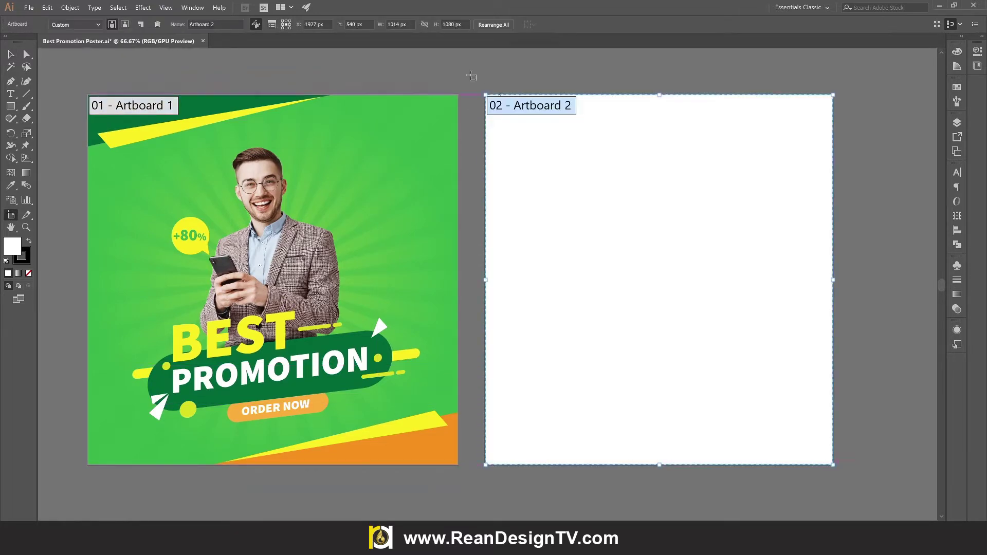
pyautogui.doubleClick(400, 21)
pyautogui.write('1080')
pyautogui.press('Return')
pyautogui.press('Tab')
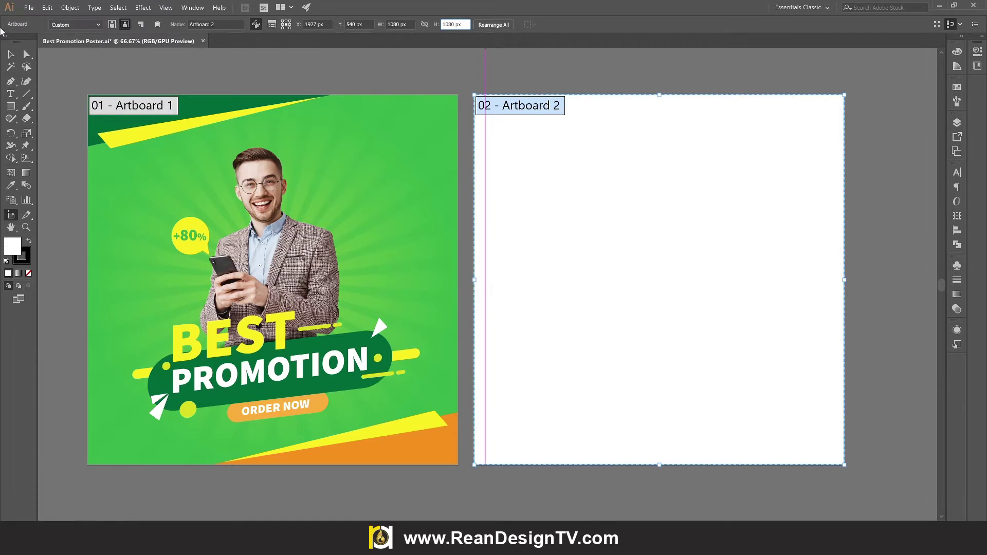
pyautogui.click(11, 54)
# Step: Draw a 595 × 170 px rounded rectangle and round its corners to 85 px
pyautogui.scroll(-1, 540, 177)
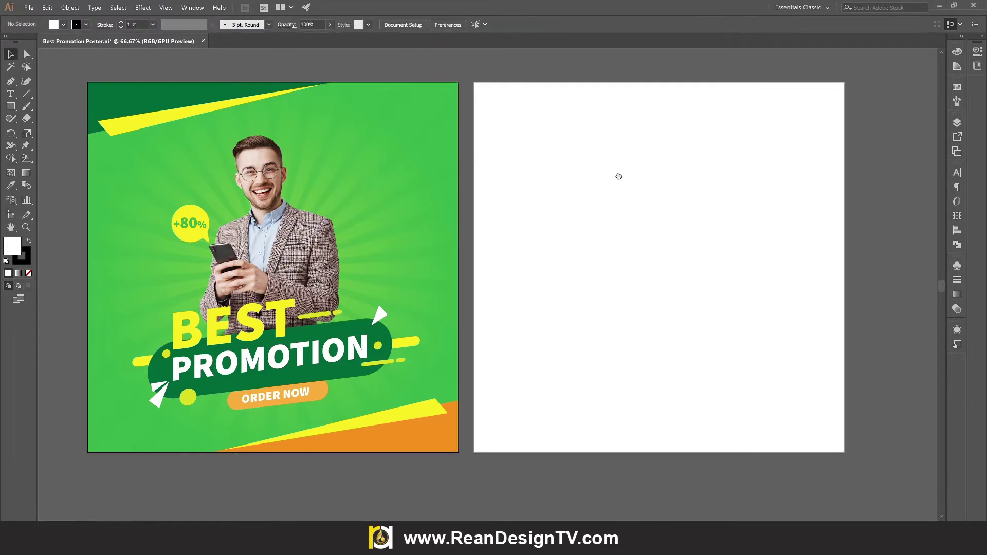
pyautogui.moveTo(618, 177); pyautogui.dragTo(600, 180)
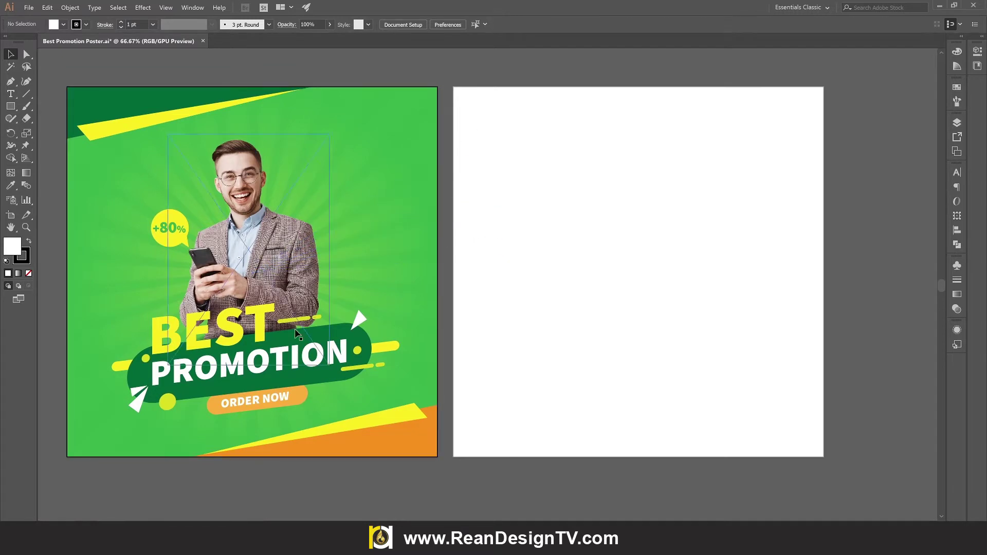
pyautogui.moveTo(10, 105); pyautogui.dragTo(64, 117)
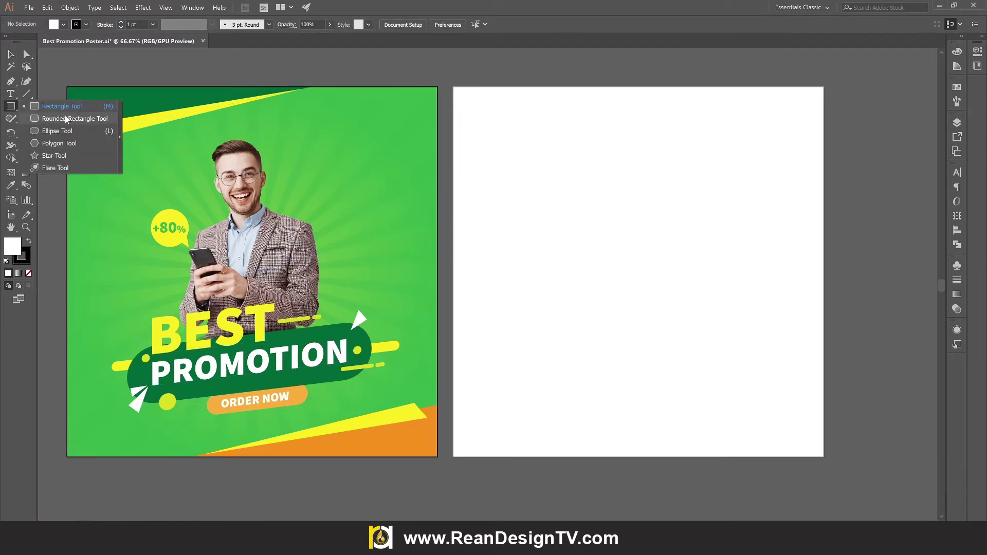
pyautogui.moveTo(67, 107); pyautogui.dragTo(67, 119)
pyautogui.moveTo(538, 261); pyautogui.dragTo(742, 320)
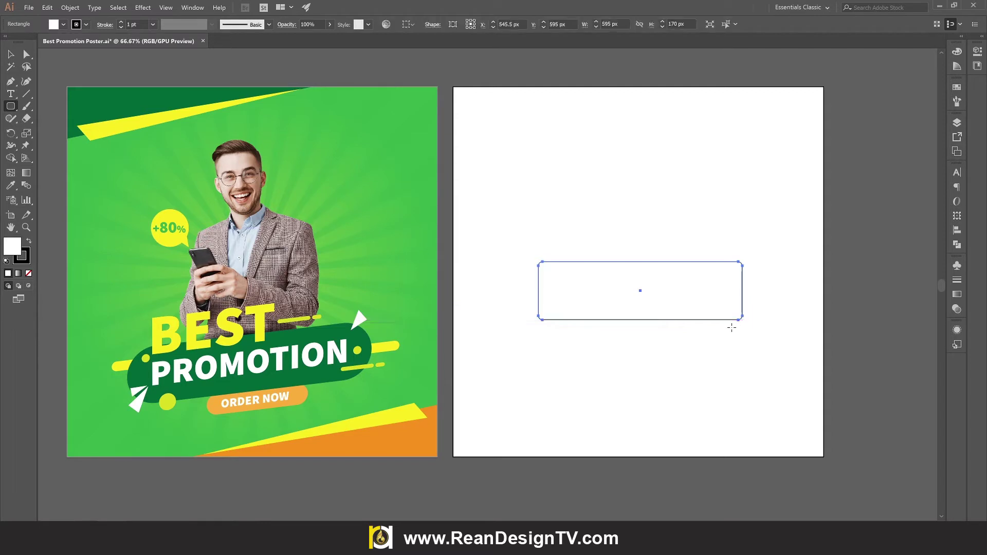
pyautogui.click(27, 54)
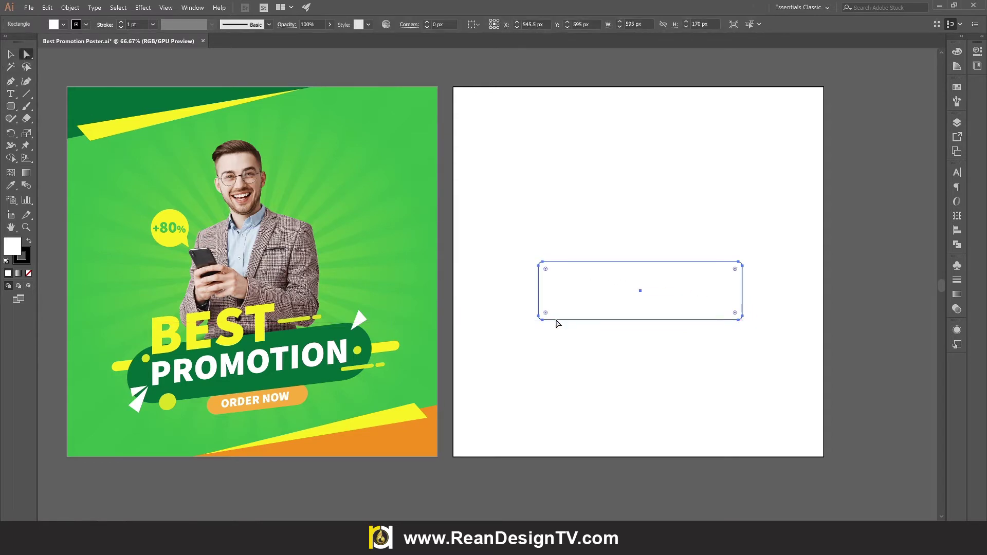
pyautogui.moveTo(546, 269); pyautogui.dragTo(585, 344)
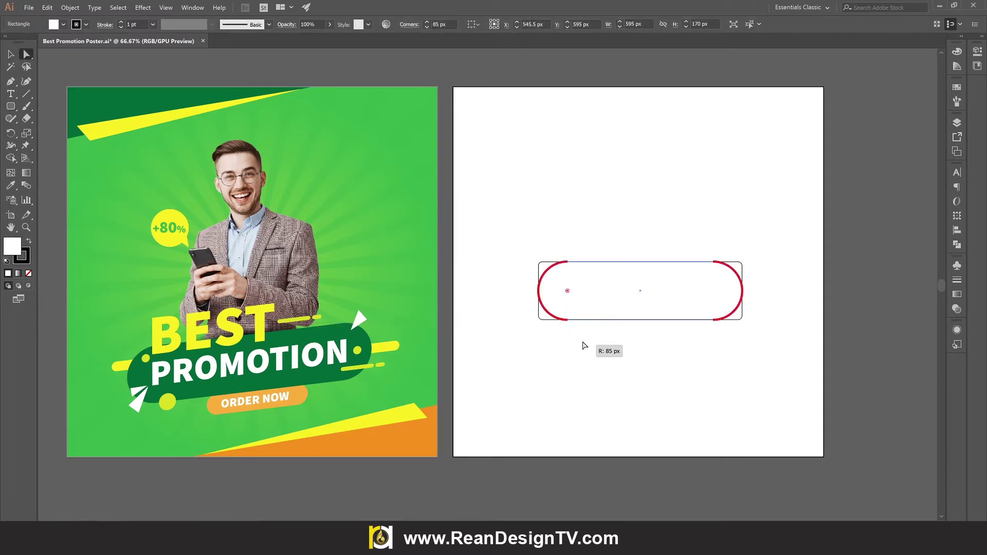
# Step: Fill the pill shape with dark green from the swatches
pyautogui.click(11, 54)
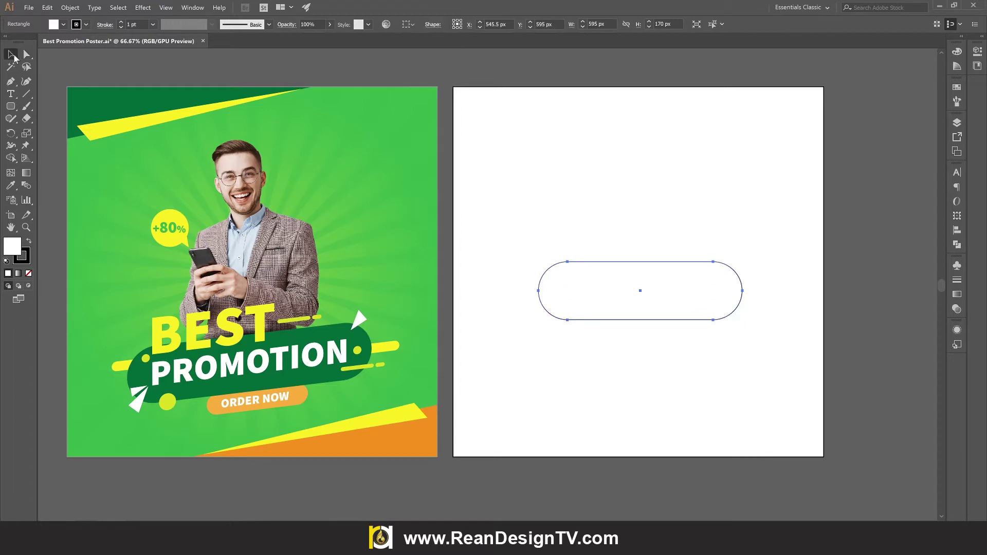
pyautogui.click(597, 171)
pyautogui.click(624, 298)
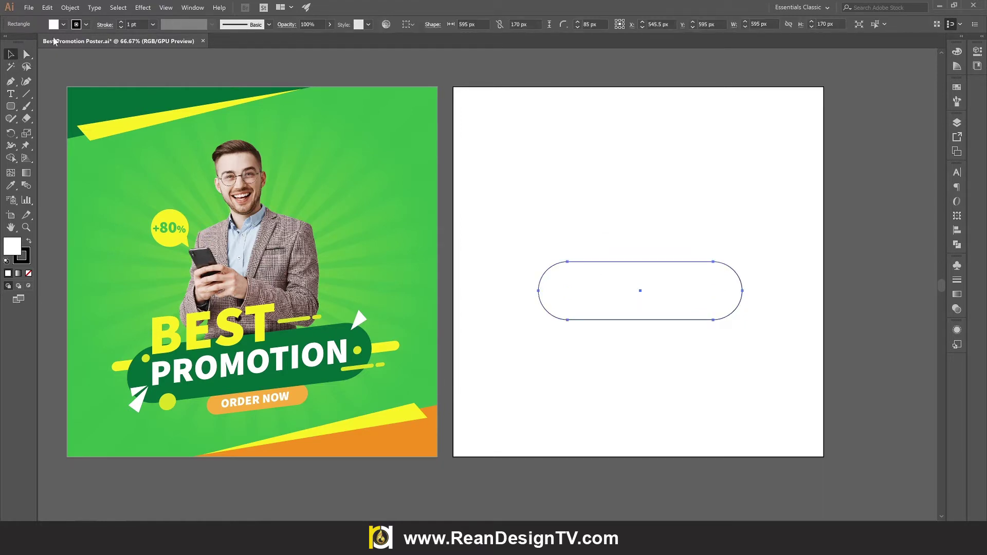
pyautogui.click(63, 24)
pyautogui.click(49, 50)
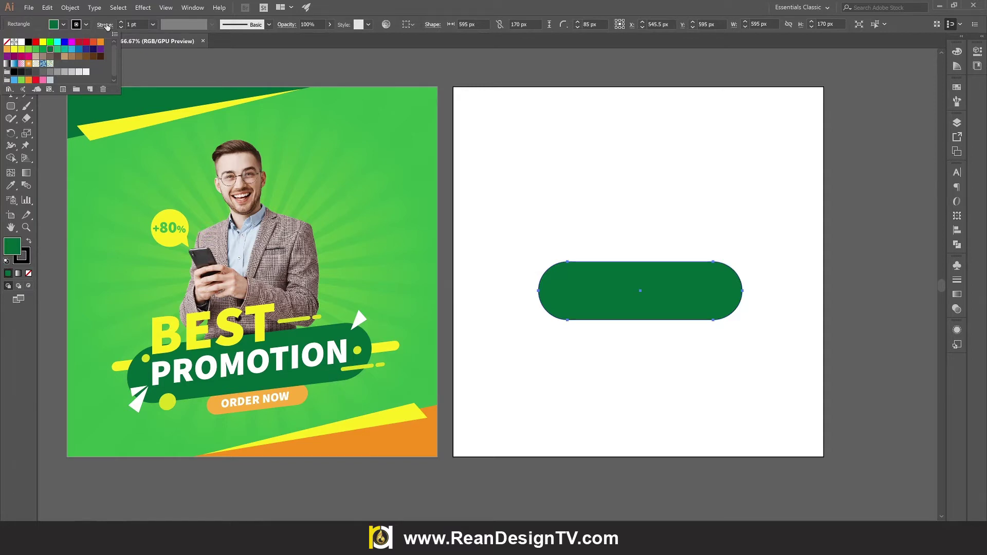
# Step: Set the green pill's stroke to None
pyautogui.click(82, 25)
pyautogui.click(7, 42)
pyautogui.click(679, 222)
# Step: Stretch the pill's right end to about 661 px wide and nudge it into place
pyautogui.scroll(-2, 666, 238)
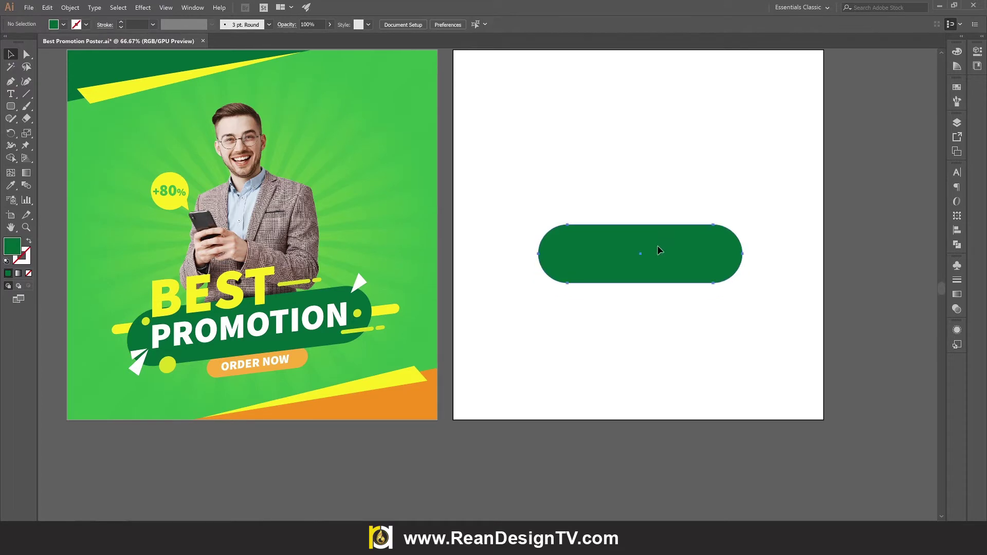
pyautogui.moveTo(658, 248); pyautogui.dragTo(655, 255)
pyautogui.press('a')
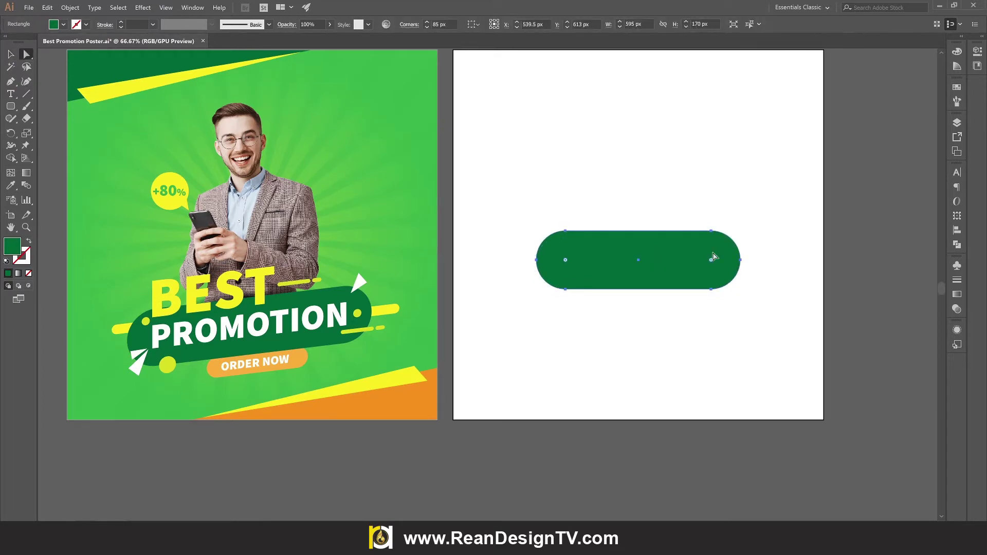
pyautogui.moveTo(755, 323); pyautogui.dragTo(684, 221)
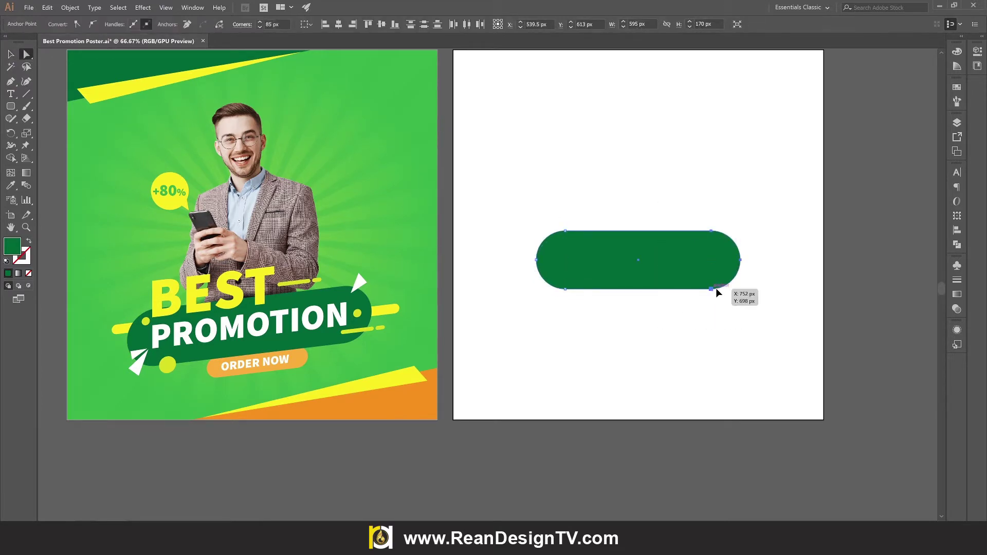
pyautogui.moveTo(711, 289); pyautogui.dragTo(733, 288)
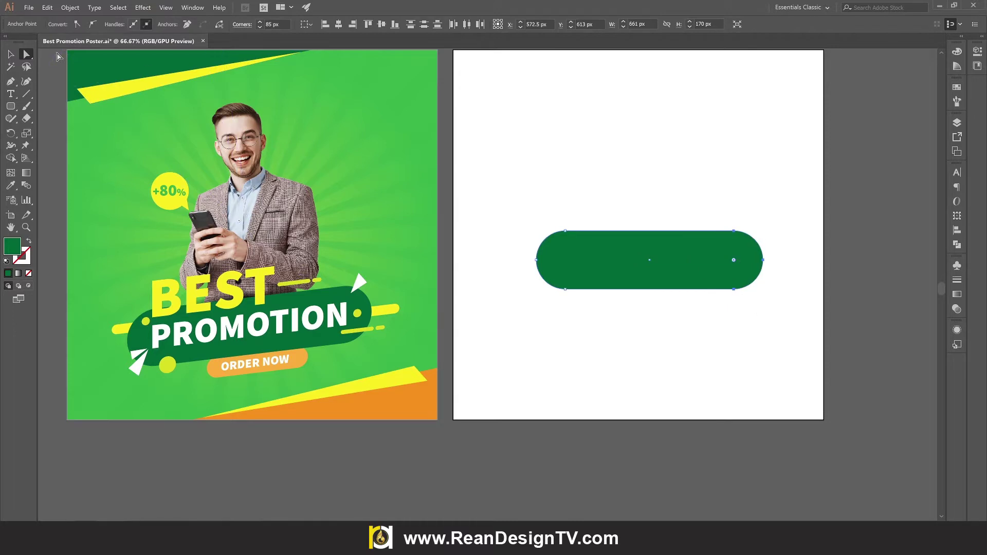
pyautogui.click(11, 54)
pyautogui.moveTo(668, 259); pyautogui.dragTo(657, 264)
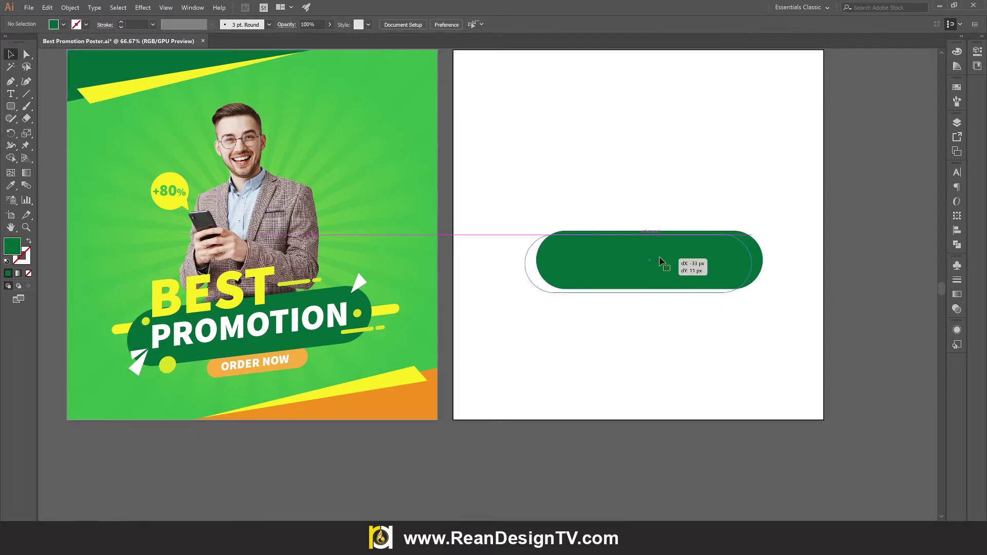
pyautogui.click(668, 163)
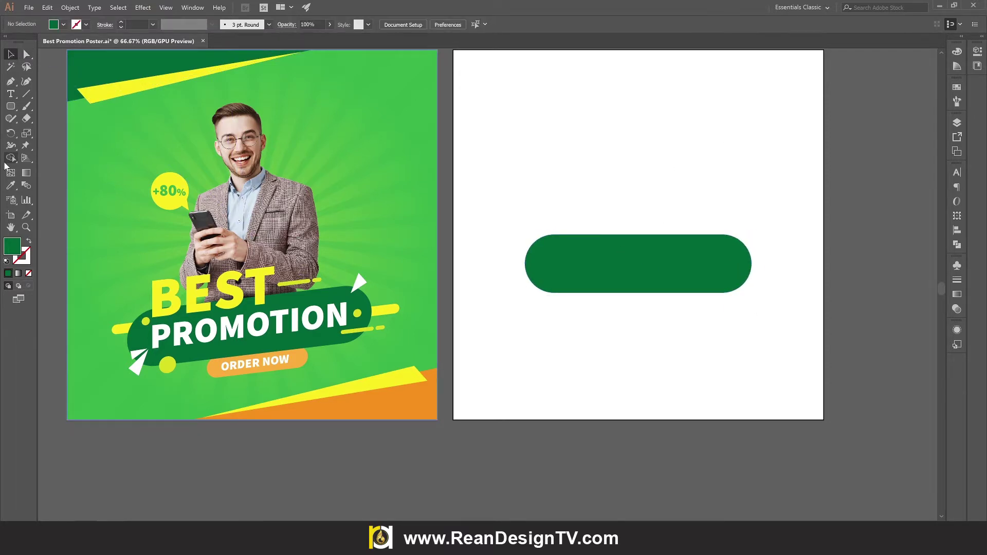
# Step: Place a copy of the green pill below it and shrink it into a small bar
pyautogui.click(645, 277)
pyautogui.moveTo(648, 280); pyautogui.dragTo(649, 344)
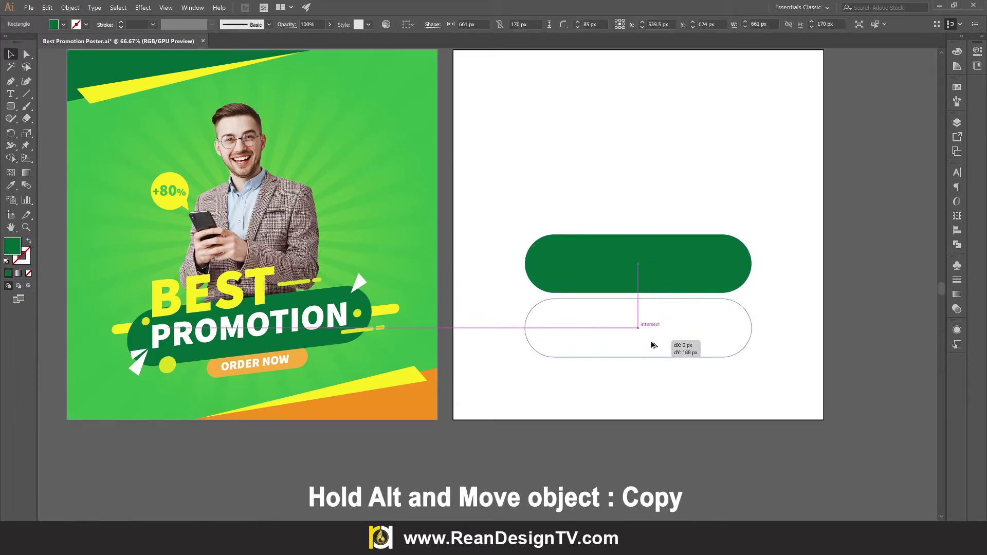
pyautogui.click(29, 136)
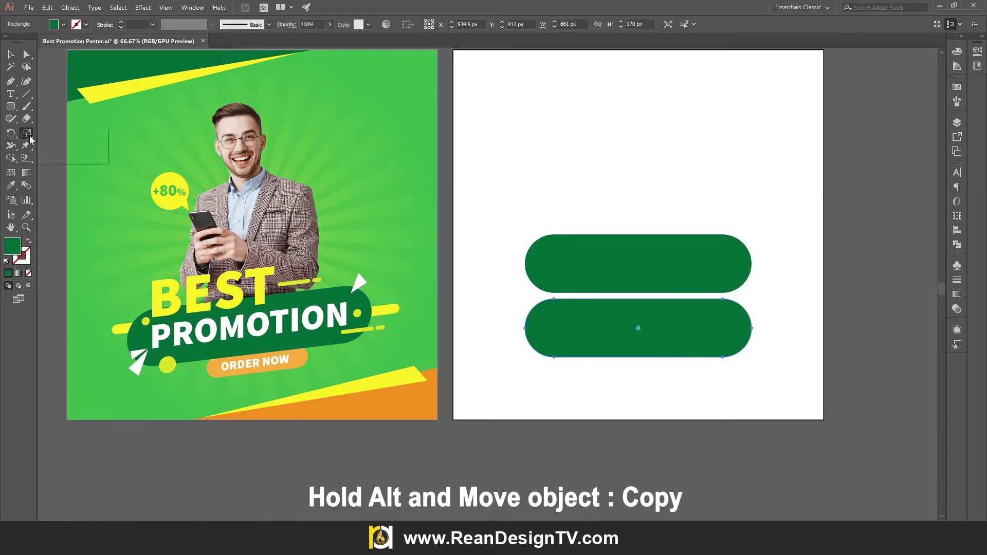
pyautogui.click(29, 147)
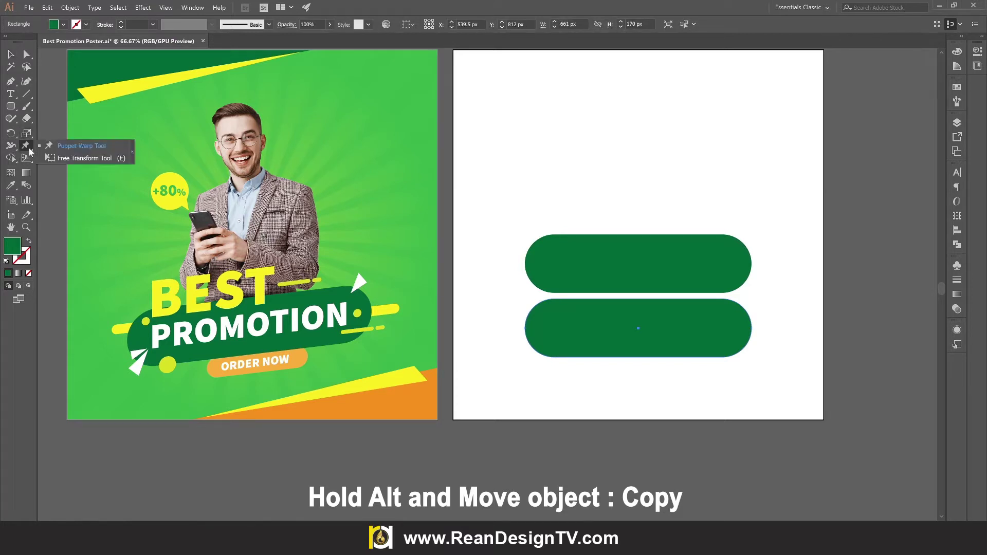
pyautogui.click(81, 158)
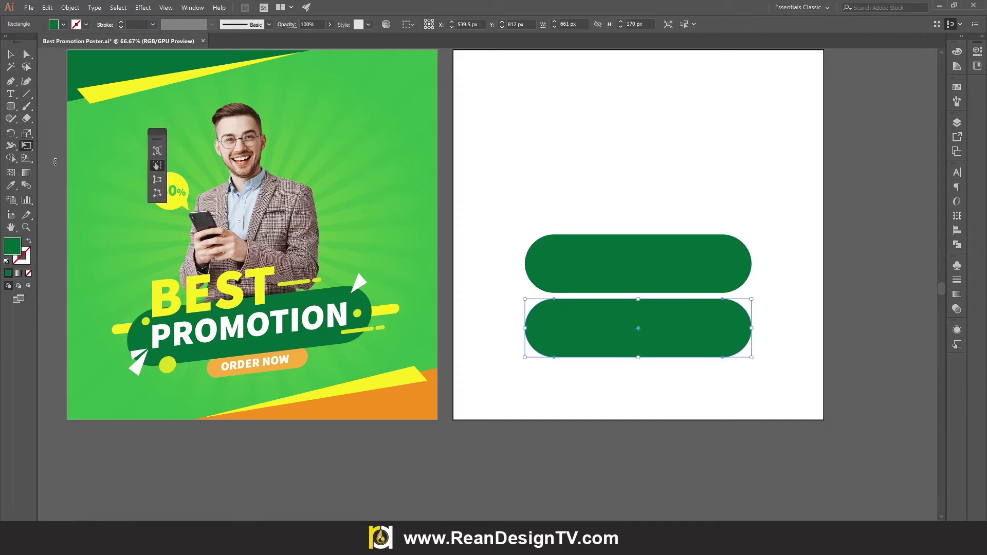
pyautogui.moveTo(158, 137); pyautogui.dragTo(478, 148)
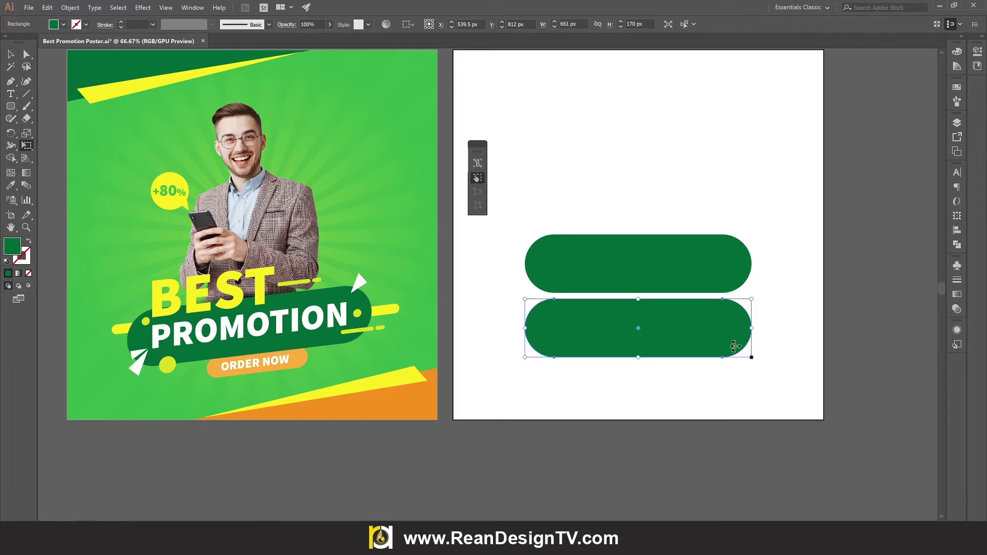
pyautogui.moveTo(751, 356)
pyautogui.mouseDown()
pyautogui.moveTo(632, 326)
pyautogui.moveTo(652, 326)
pyautogui.mouseUp()
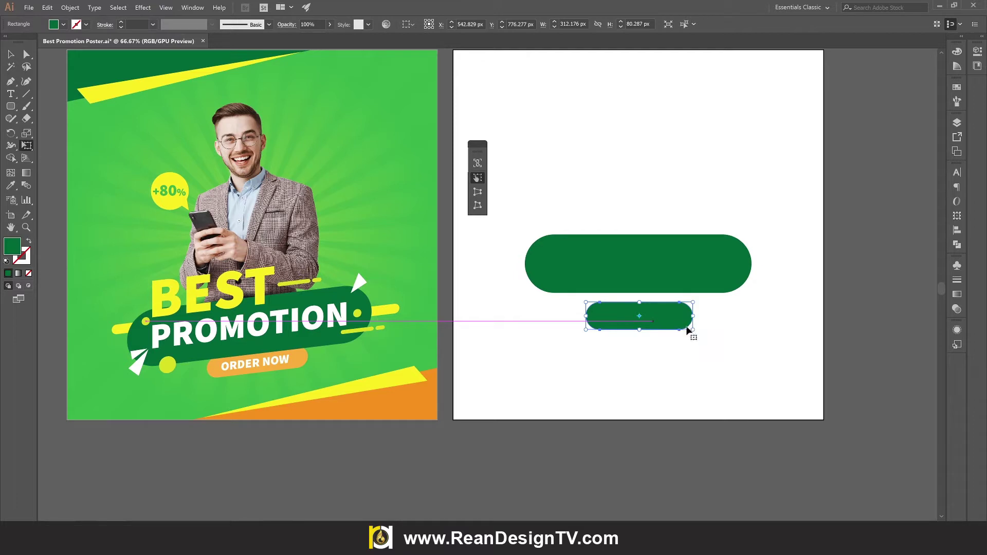
pyautogui.moveTo(692, 330)
pyautogui.mouseDown()
pyautogui.moveTo(650, 317)
pyautogui.moveTo(668, 325)
pyautogui.mouseUp()
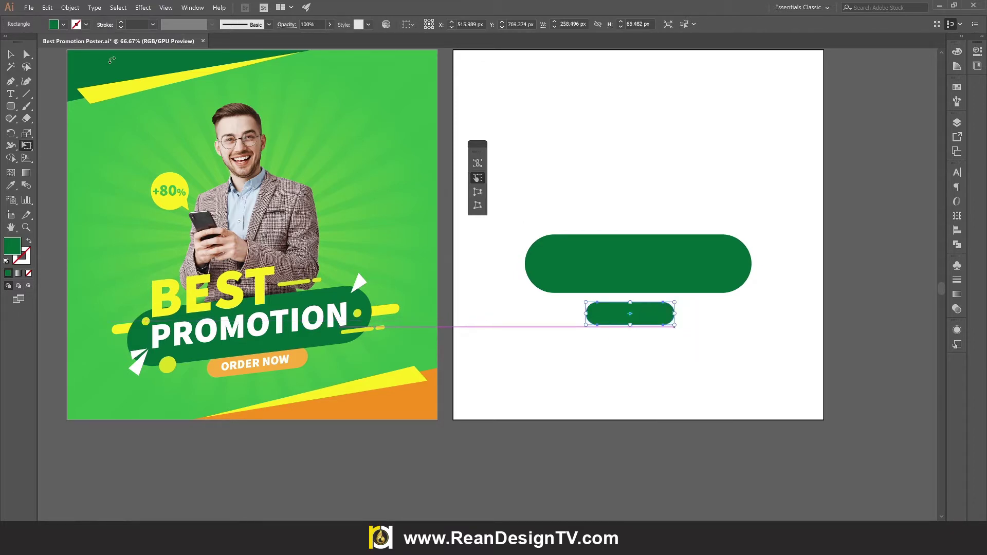
# Step: Fill the small pill orange and stretch its right end to about 353 px
pyautogui.click(63, 25)
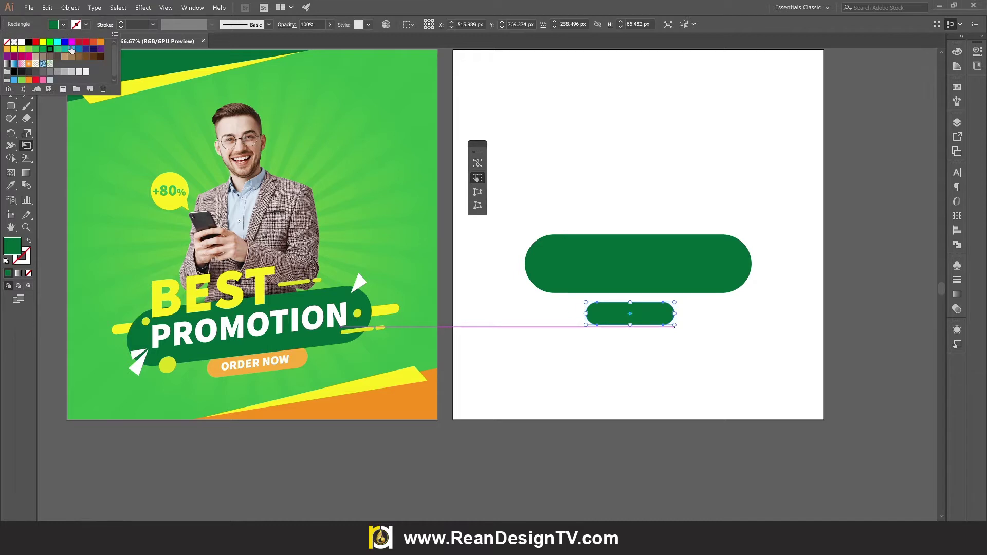
pyautogui.click(6, 49)
pyautogui.click(663, 322)
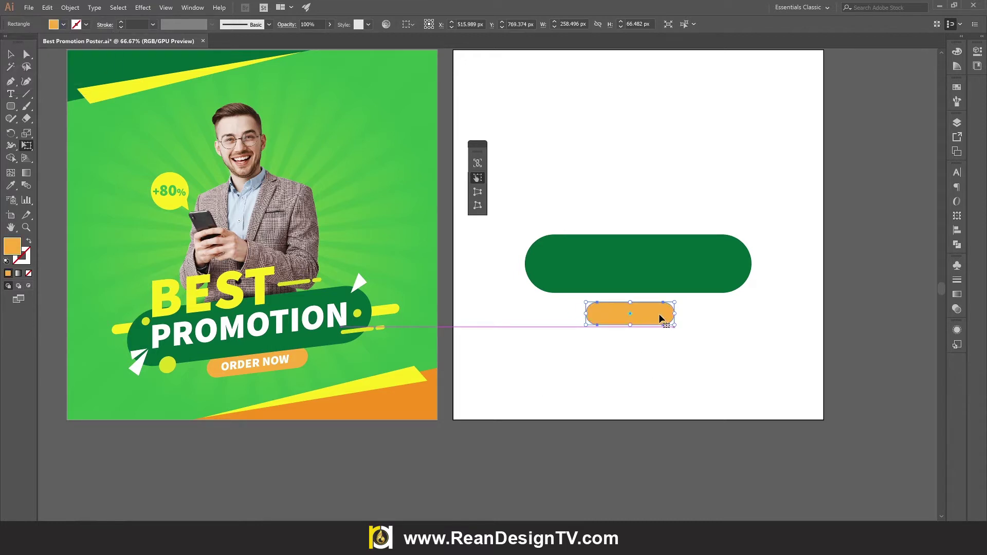
pyautogui.click(28, 61)
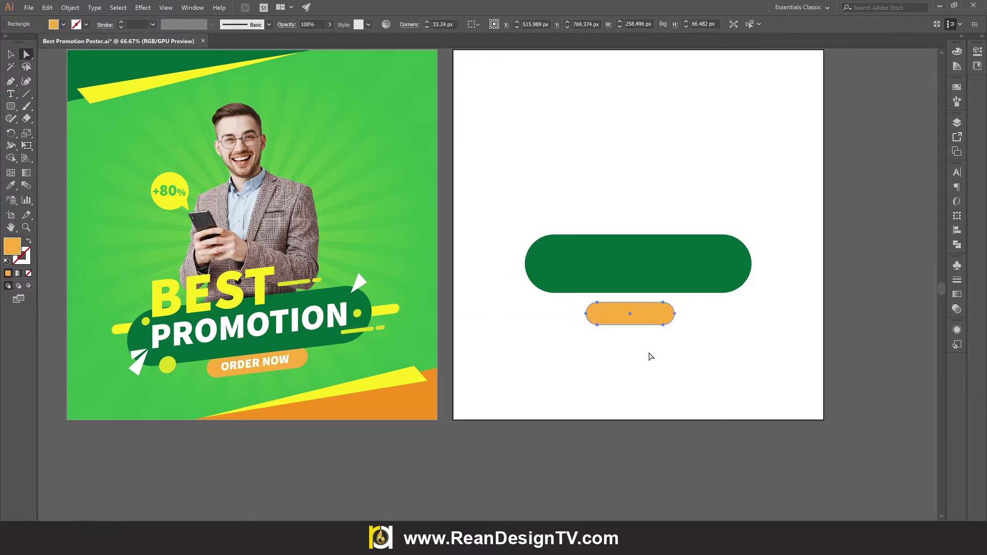
pyautogui.moveTo(684, 307)
pyautogui.mouseDown()
pyautogui.moveTo(667, 330)
pyautogui.moveTo(695, 325)
pyautogui.moveTo(666, 314)
pyautogui.mouseUp()
# Step: Horizontally centre the orange pill under the green one and nudge it up
pyautogui.press('v')
pyautogui.keyDown('shift'); pyautogui.click(663, 289); pyautogui.keyUp('shift')
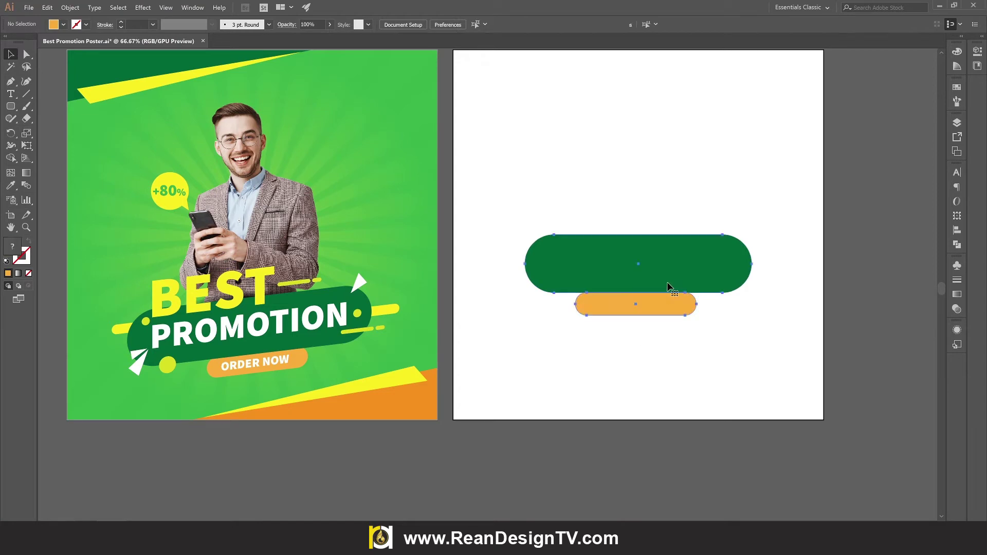
pyautogui.click(441, 25)
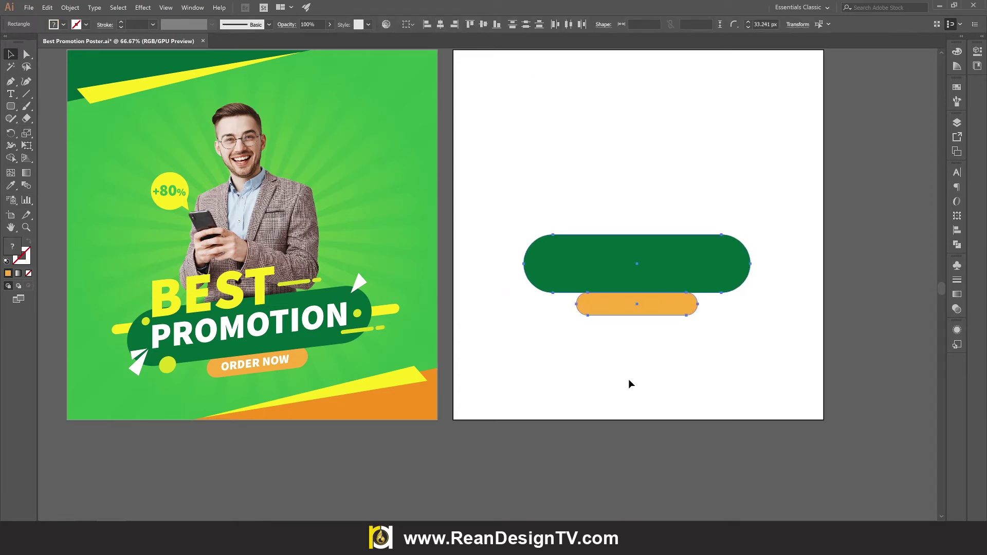
pyautogui.click(628, 378)
pyautogui.click(642, 314)
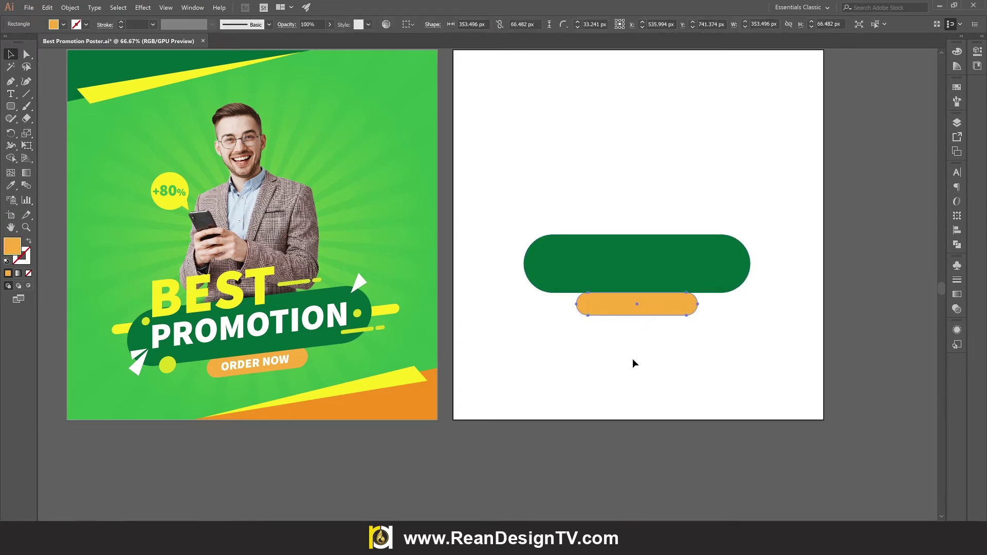
pyautogui.press('Up')
pyautogui.press('Up')
pyautogui.press('Up')
pyautogui.press('Up')
pyautogui.press('Up')
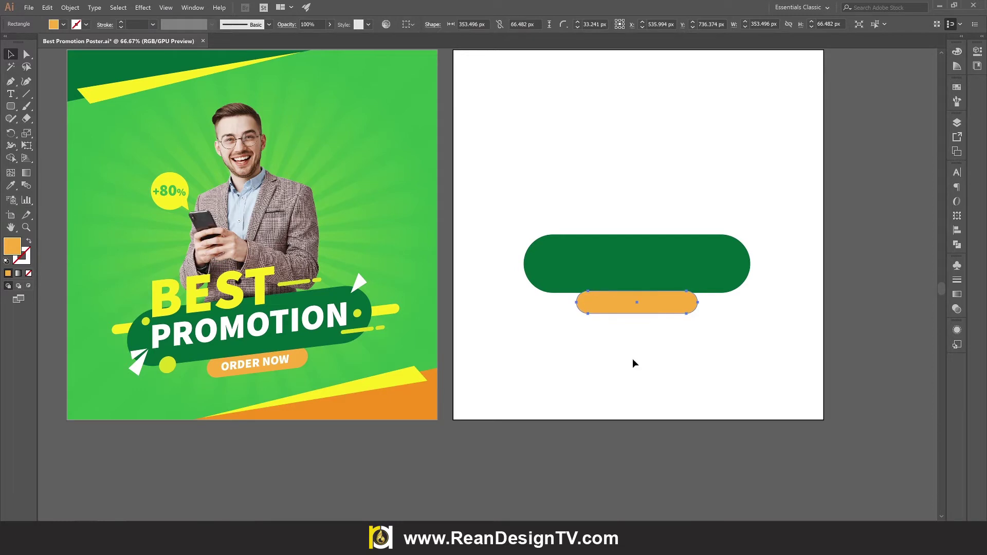
# Step: Send the orange pill backward behind the green pill
pyautogui.click(619, 354)
pyautogui.rightClick(628, 302)
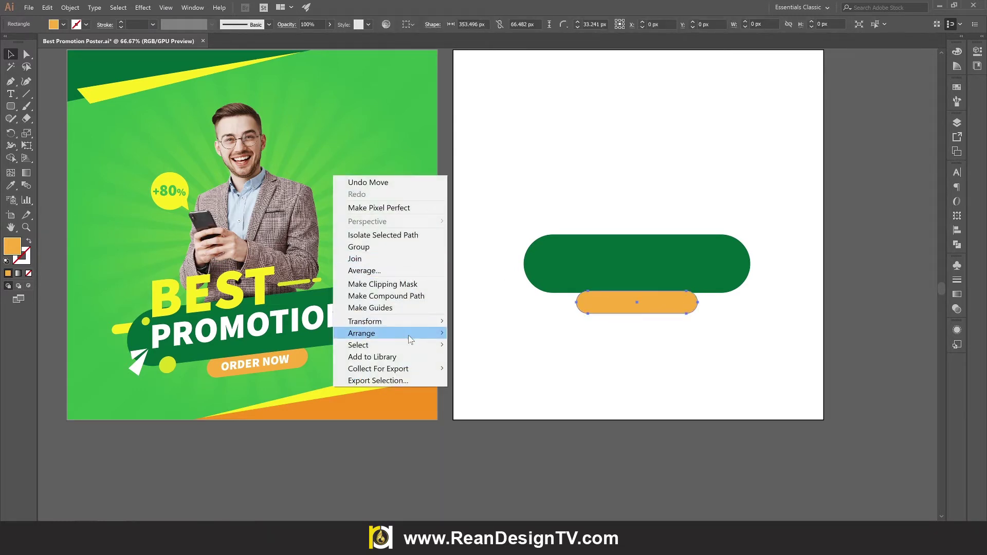
pyautogui.moveTo(362, 333)
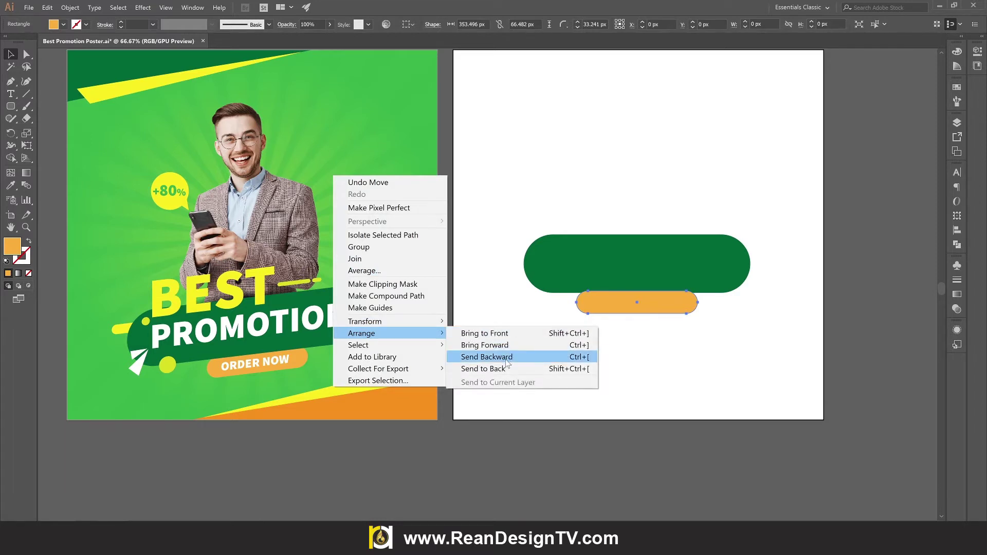
pyautogui.click(506, 358)
pyautogui.click(564, 363)
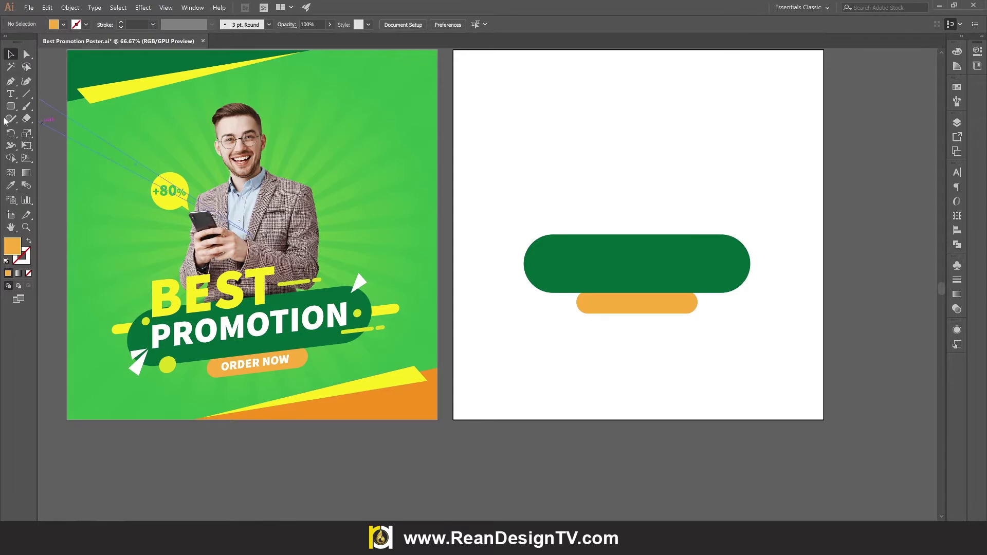
# Step: Add white 72 pt placeholder text on the green pill
pyautogui.click(587, 267)
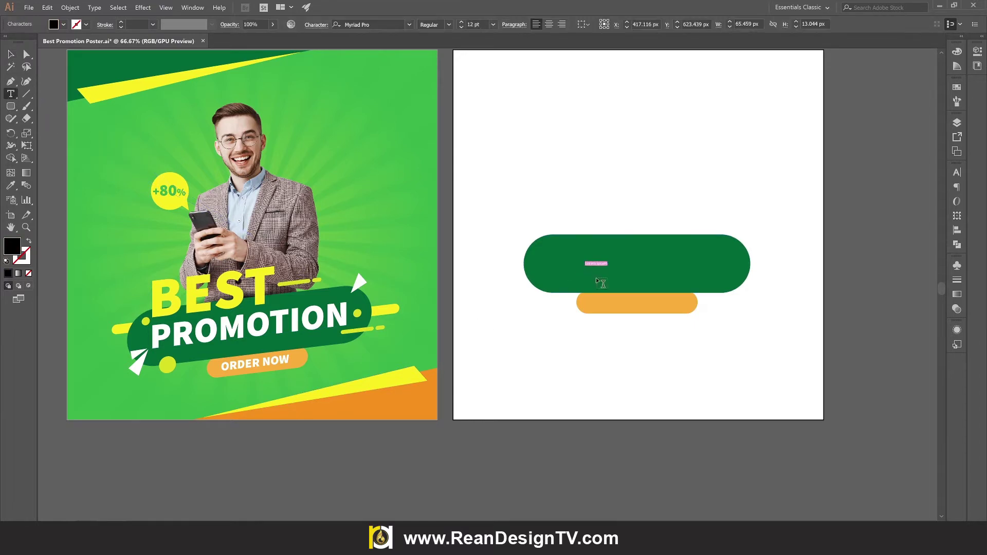
pyautogui.click(492, 28)
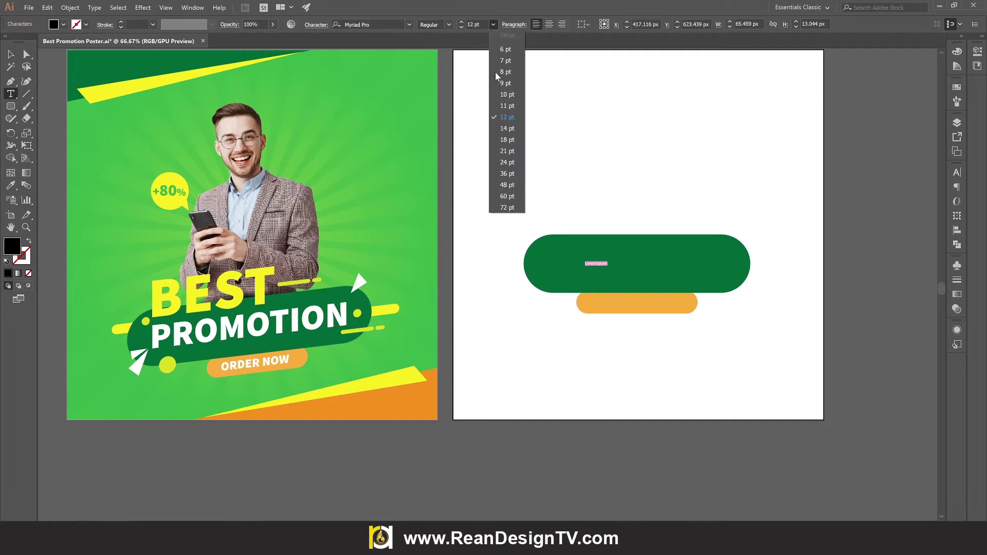
pyautogui.click(505, 213)
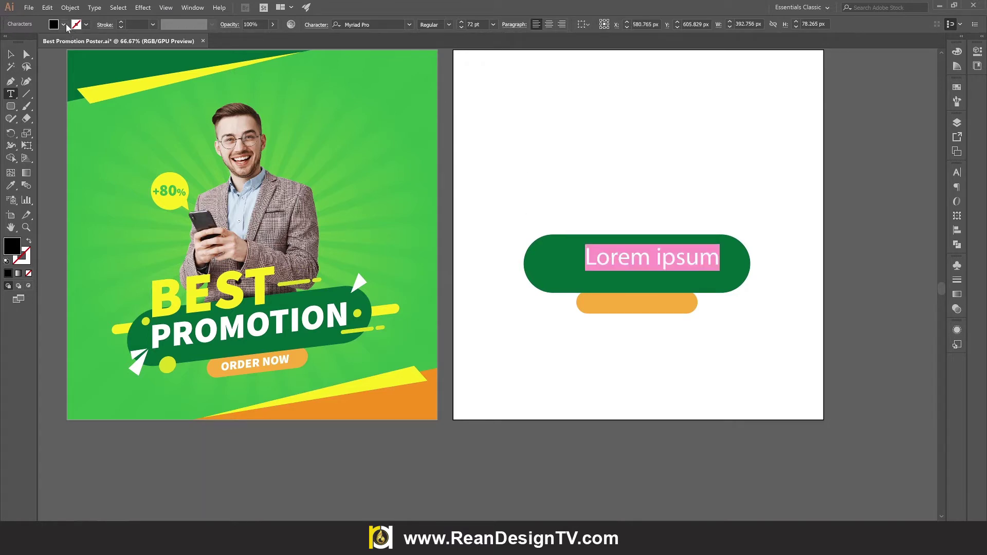
pyautogui.click(64, 25)
pyautogui.click(21, 43)
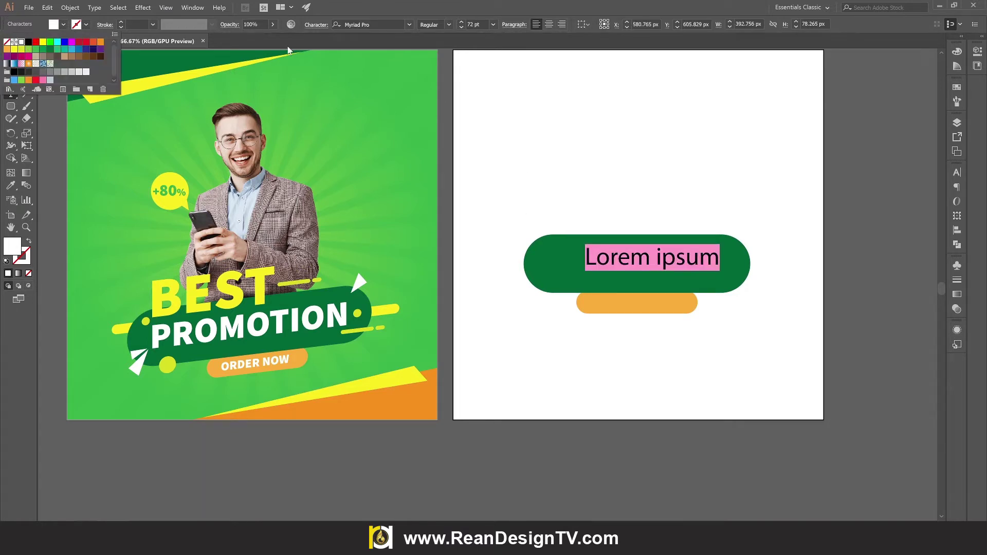
pyautogui.click(409, 25)
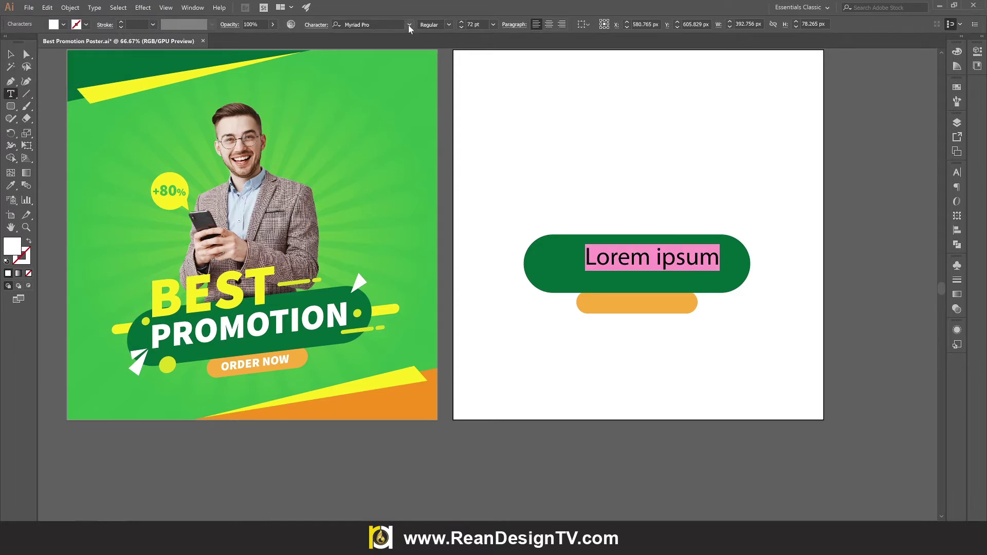
# Step: Set the text to Source Sans Variable at weight 900 and move it left
pyautogui.click(409, 24)
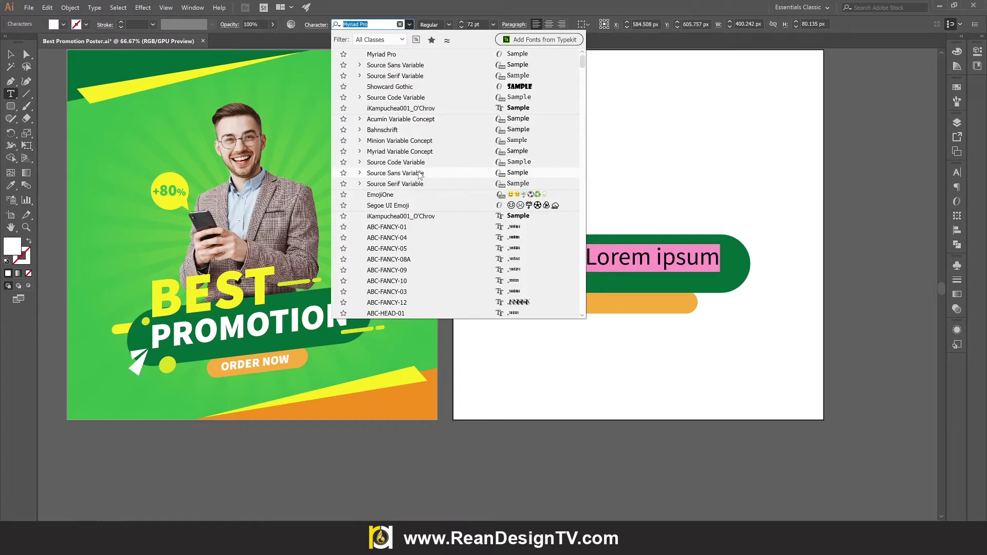
pyautogui.click(418, 174)
pyautogui.click(481, 24)
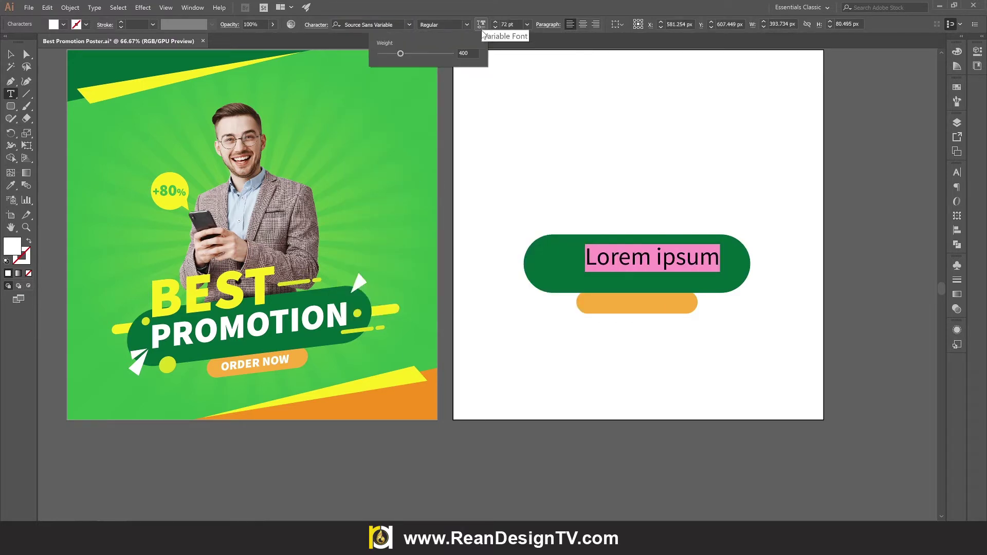
pyautogui.moveTo(434, 53); pyautogui.dragTo(478, 64)
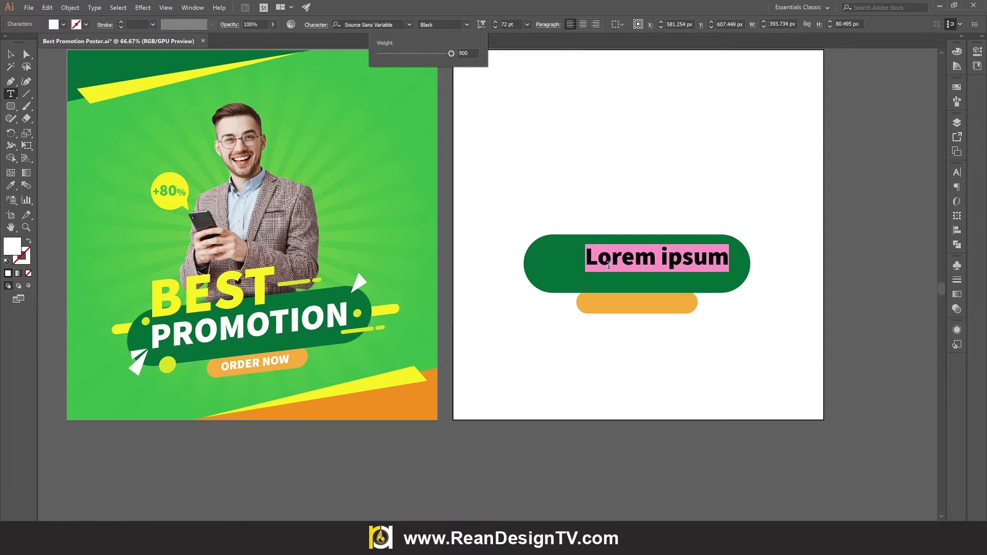
pyautogui.click(11, 54)
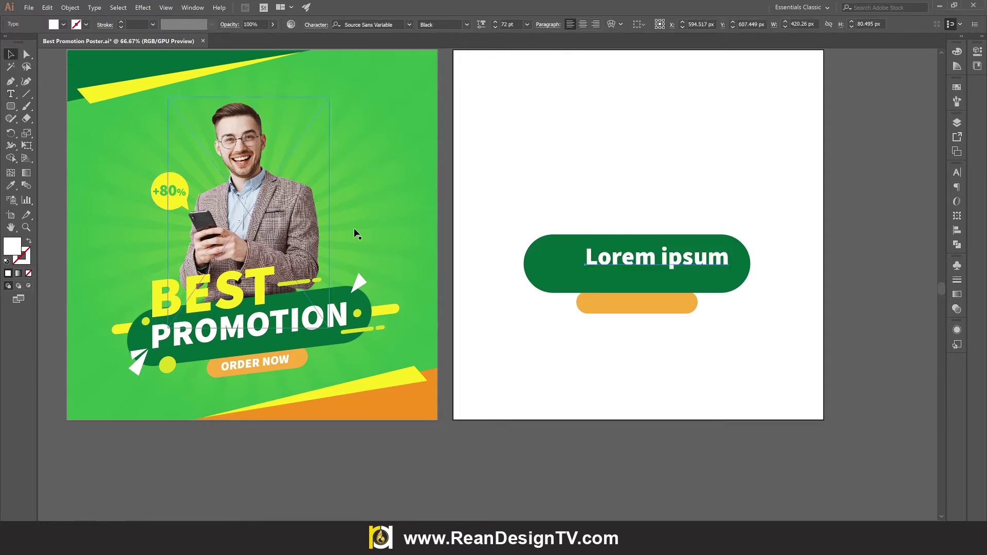
pyautogui.moveTo(599, 271)
pyautogui.mouseDown()
pyautogui.moveTo(585, 275)
pyautogui.moveTo(624, 264)
pyautogui.mouseUp()
# Step: Replace the placeholder text with PROMOTION
pyautogui.press('t')
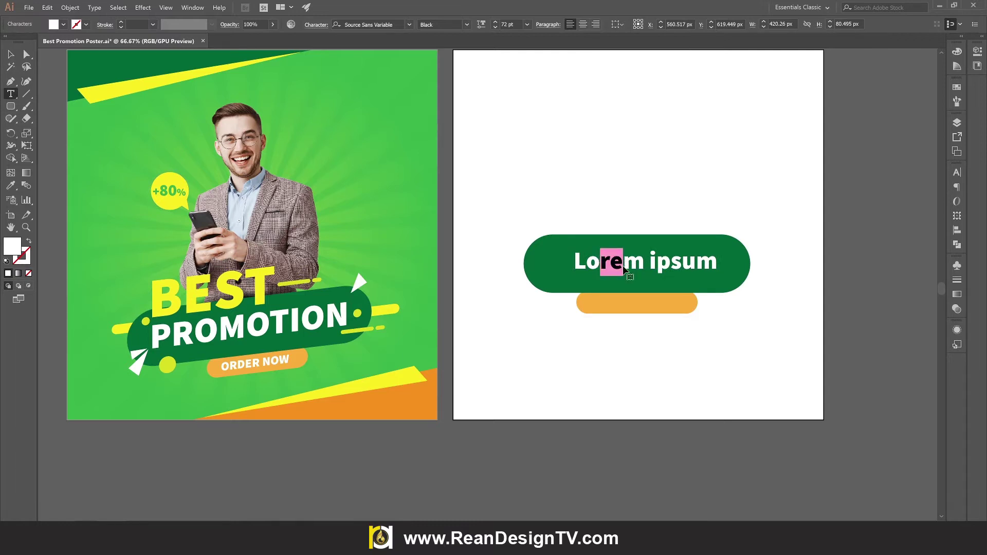
pyautogui.hotkey('ctrl', 'a')
pyautogui.write('P')
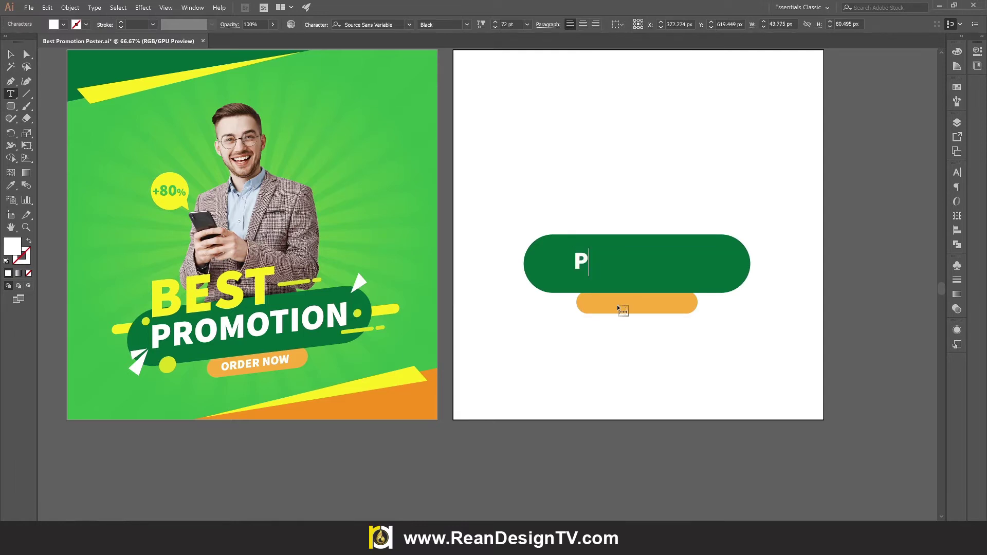
pyautogui.write('ROMOTION')
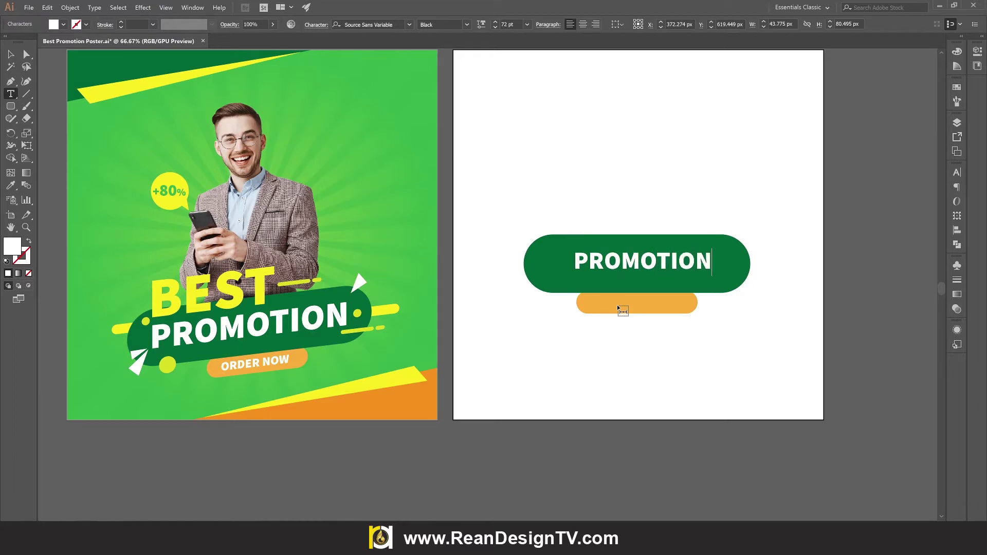
pyautogui.press('Escape')
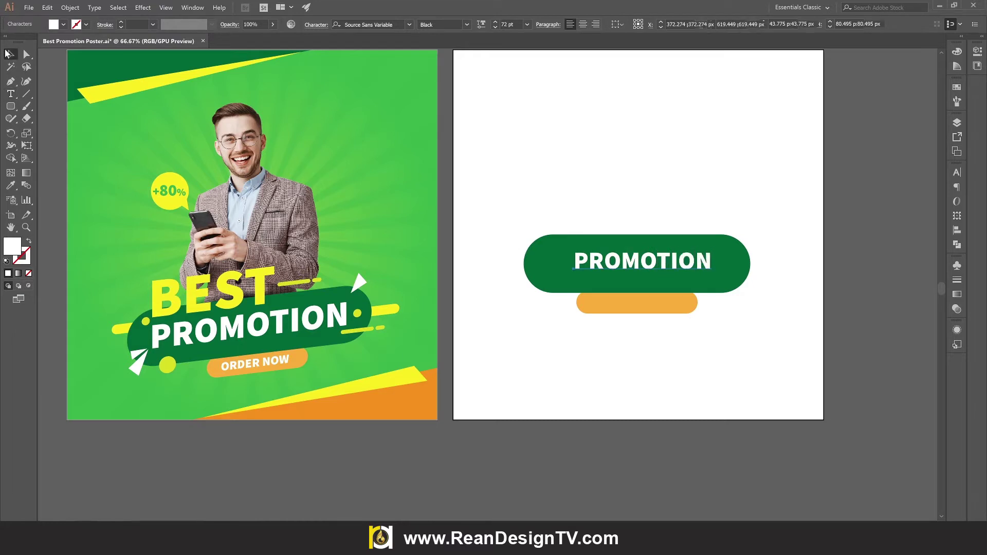
# Step: Centre PROMOTION on the green pill and enlarge it to about 99 pt
pyautogui.press('e')
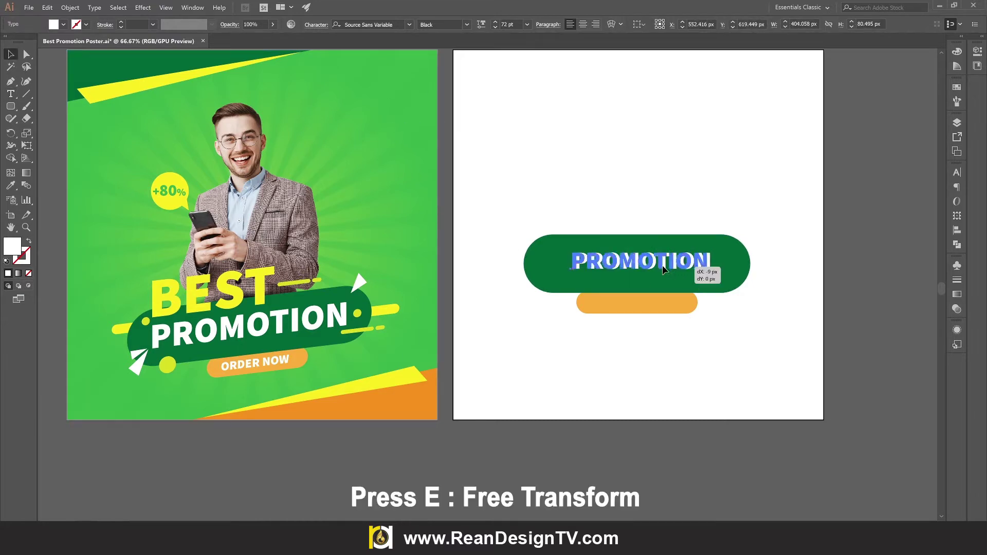
pyautogui.moveTo(672, 271)
pyautogui.mouseDown()
pyautogui.moveTo(655, 271)
pyautogui.moveTo(741, 285)
pyautogui.moveTo(711, 277)
pyautogui.moveTo(726, 251)
pyautogui.moveTo(722, 269)
pyautogui.mouseUp()
pyautogui.press('e')
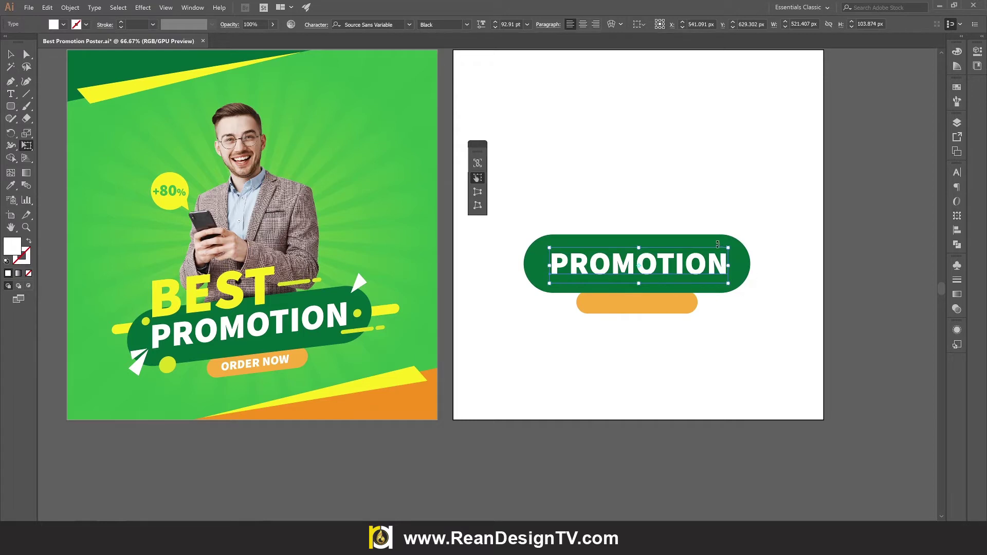
pyautogui.moveTo(726, 247); pyautogui.dragTo(734, 245)
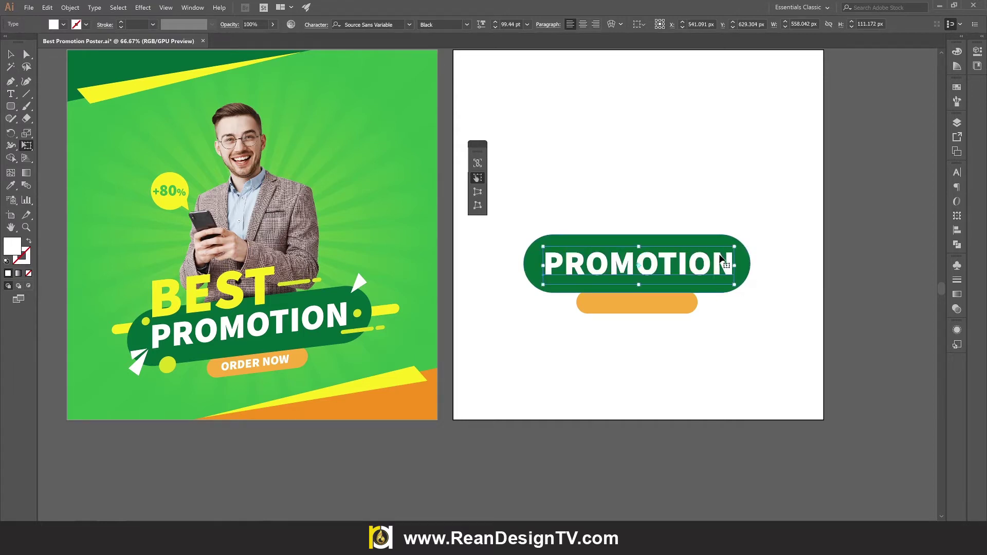
pyautogui.click(12, 53)
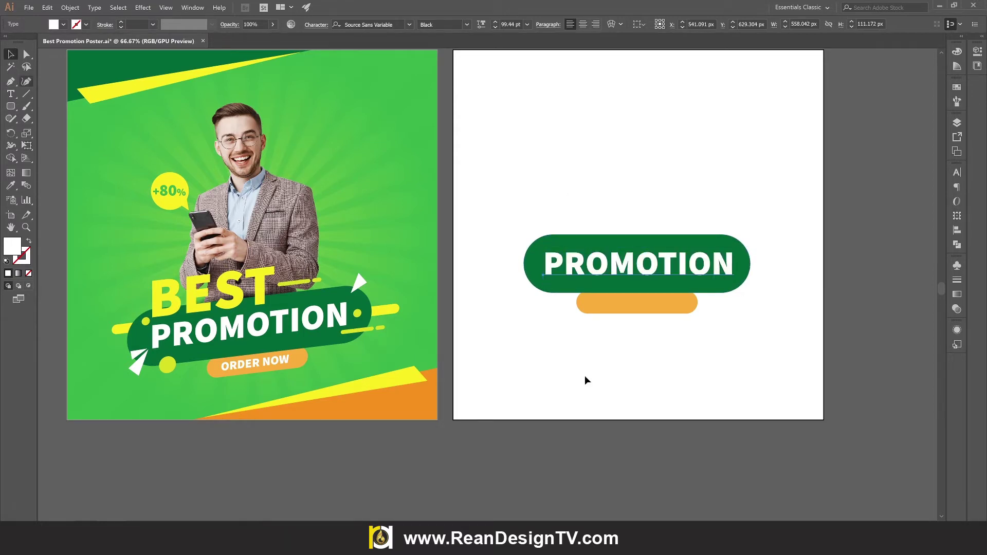
pyautogui.click(668, 339)
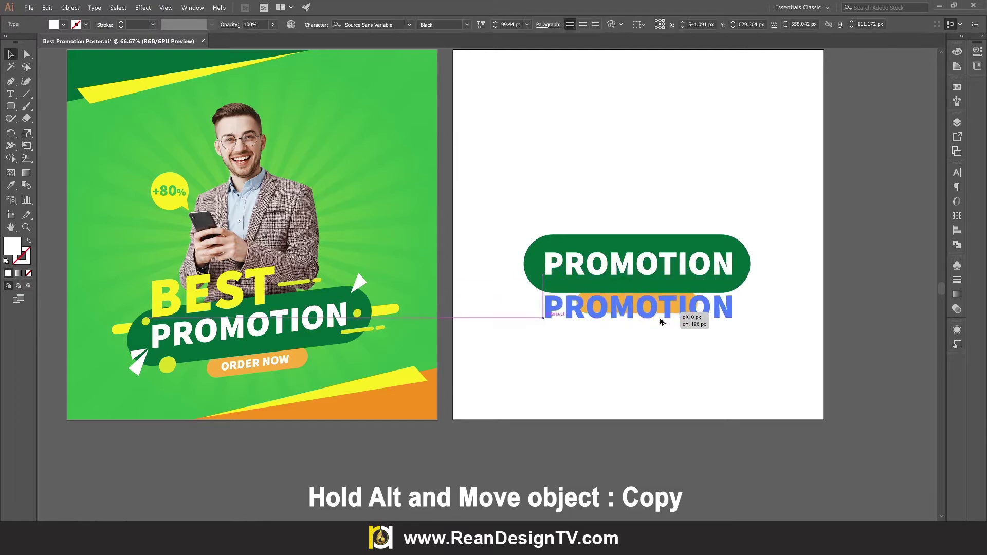
# Step: Place a copy of PROMOTION on the orange pill and shrink it to fit
pyautogui.moveTo(662, 270)
pyautogui.mouseDown()
pyautogui.moveTo(660, 332)
pyautogui.moveTo(671, 313)
pyautogui.mouseUp()
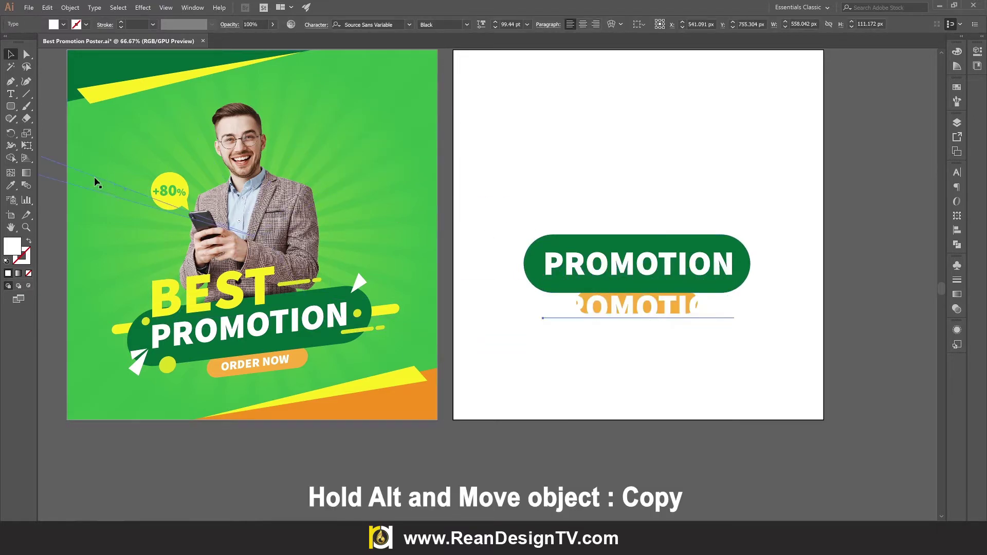
pyautogui.press('e')
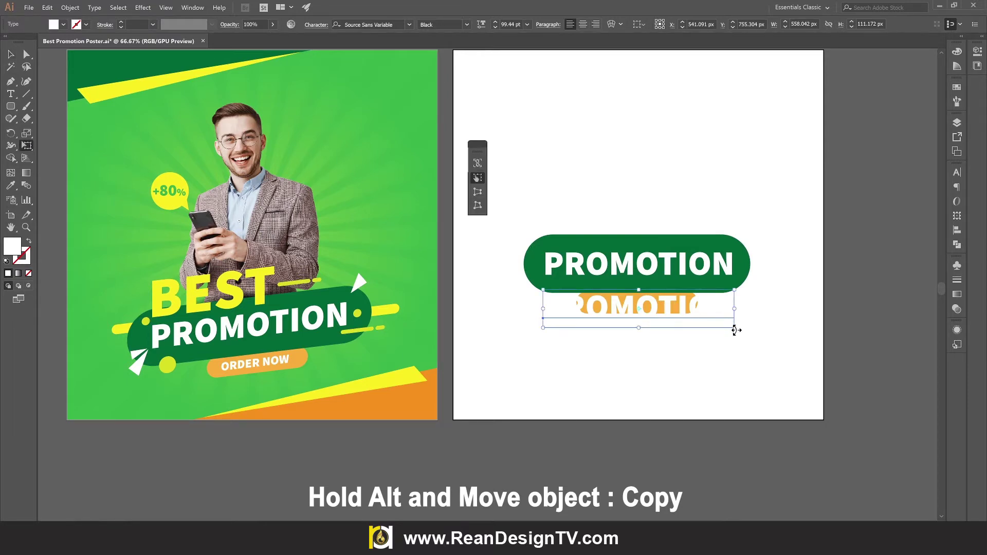
pyautogui.moveTo(734, 330)
pyautogui.mouseDown()
pyautogui.moveTo(664, 314)
pyautogui.moveTo(662, 302)
pyautogui.mouseUp()
pyautogui.scroll(2, 662, 302)
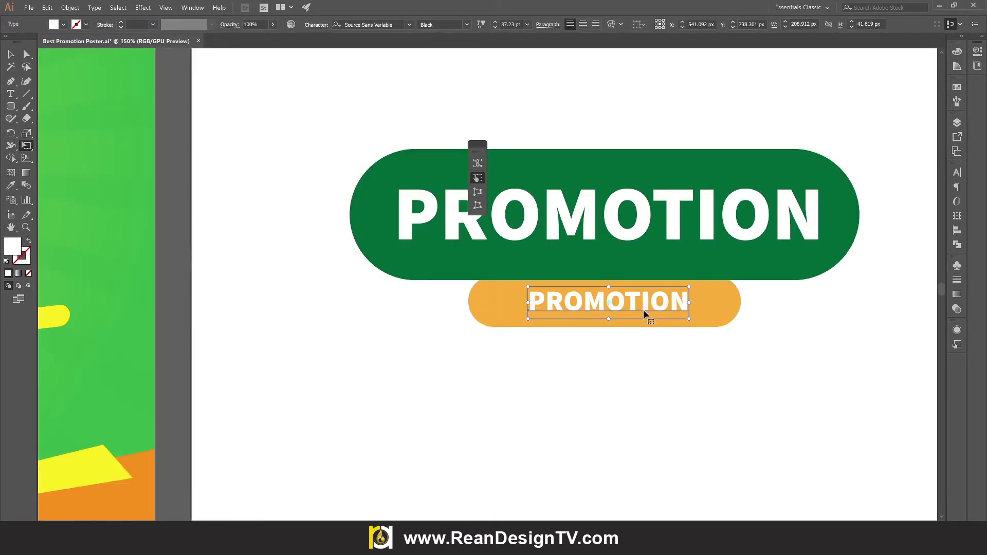
pyautogui.click(11, 54)
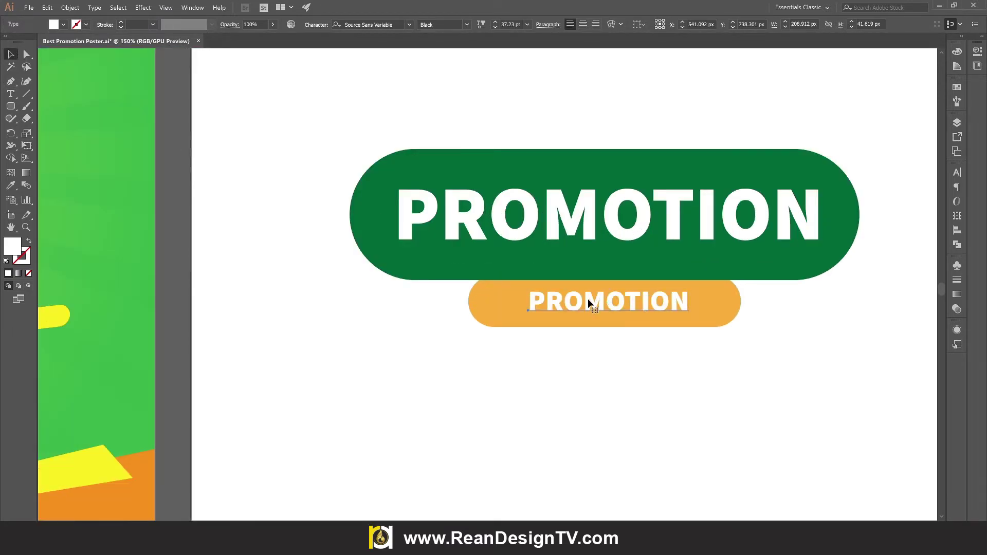
# Step: Change the copied text to ORDER NOW, correcting the typo
pyautogui.doubleClick(588, 298)
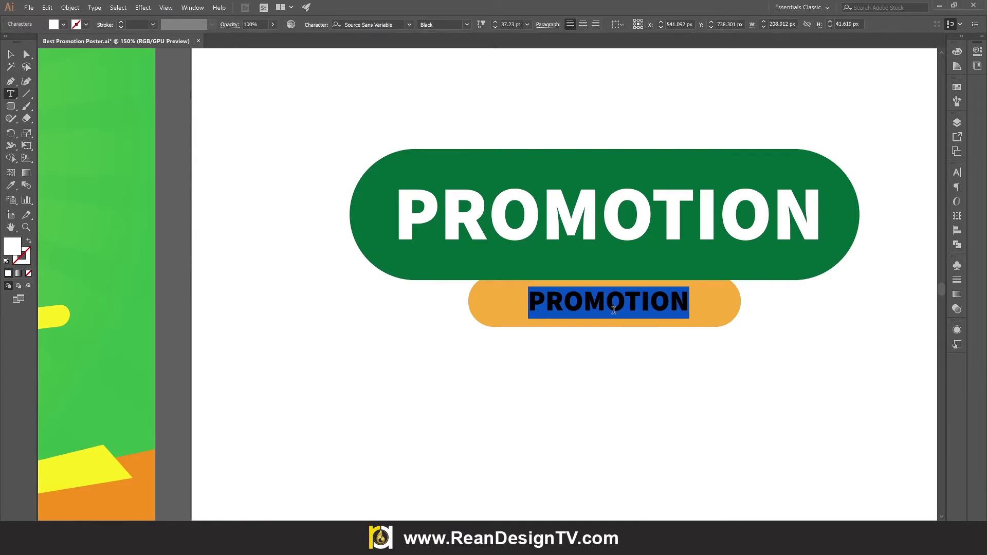
pyautogui.write('ORDER NO')
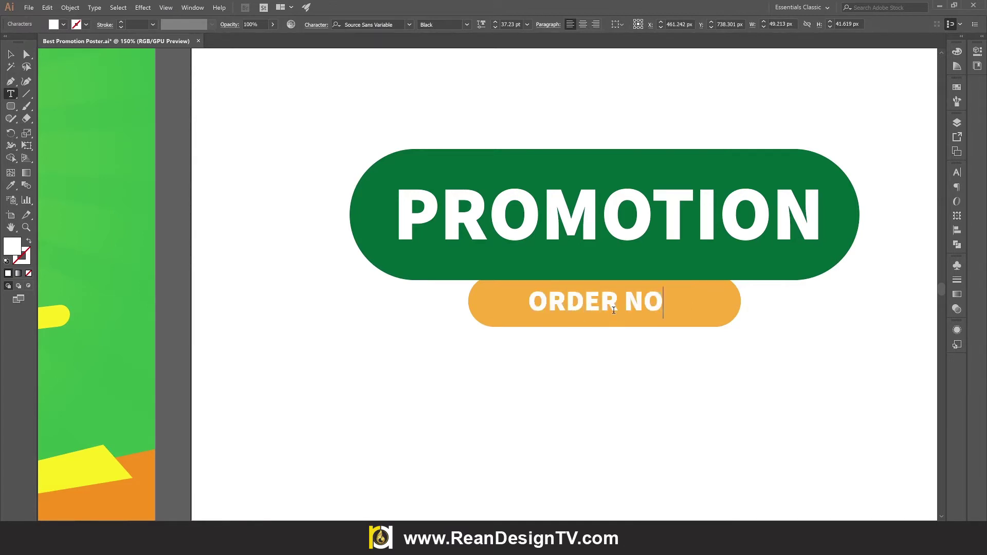
pyautogui.write('E')
pyautogui.press('BackSpace')
pyautogui.write('W')
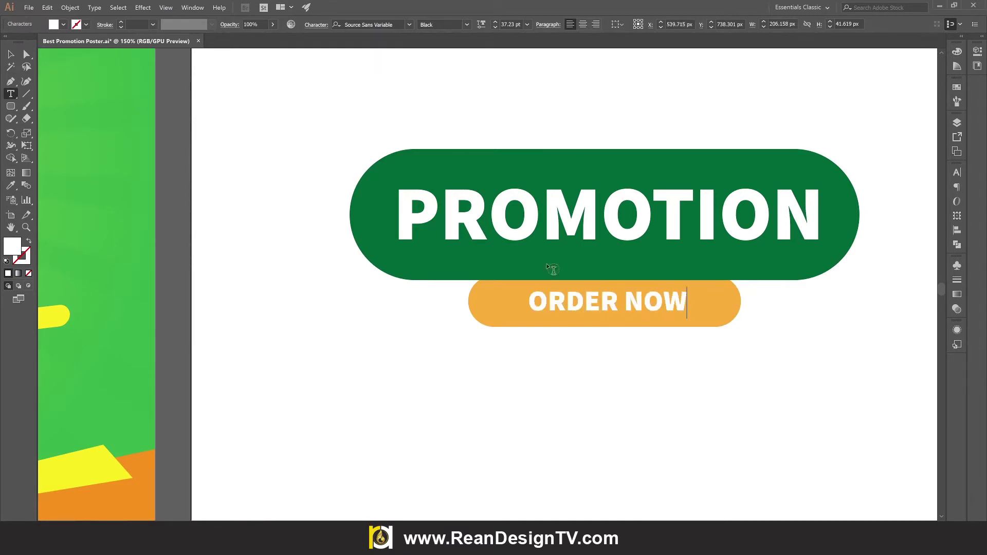
pyautogui.click(9, 54)
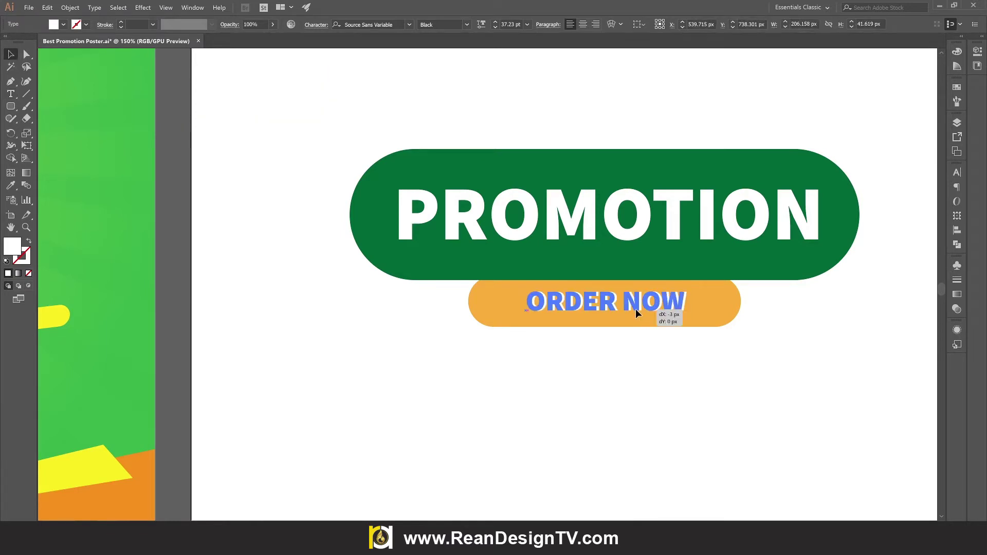
# Step: Set ORDER NOW to 41 pt and nudge it left and down to centre it
pyautogui.keyDown('alt'); pyautogui.scroll(-1, 635, 309); pyautogui.keyUp('alt')
pyautogui.keyDown('alt'); pyautogui.scroll(-1, 634, 310); pyautogui.keyUp('alt')
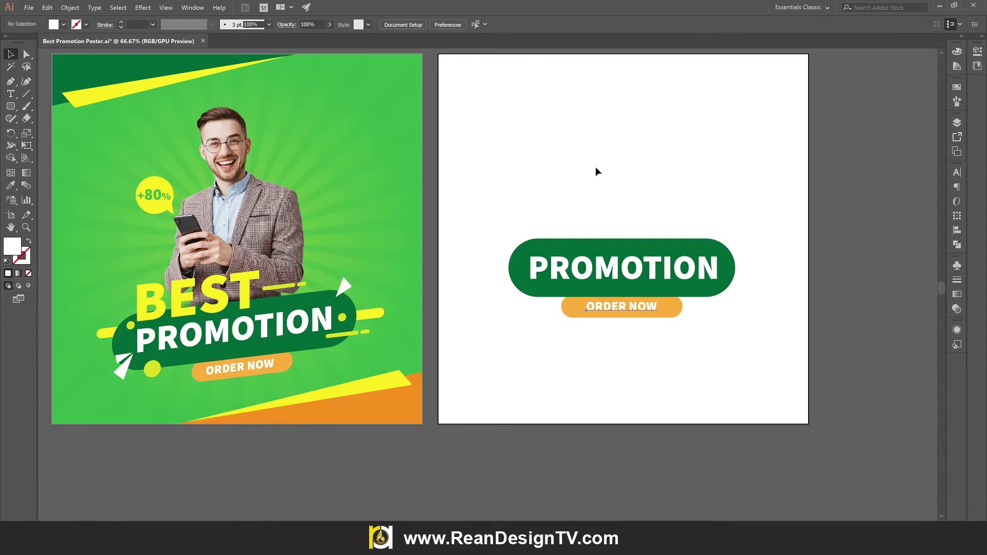
pyautogui.click(496, 22)
pyautogui.click(495, 23)
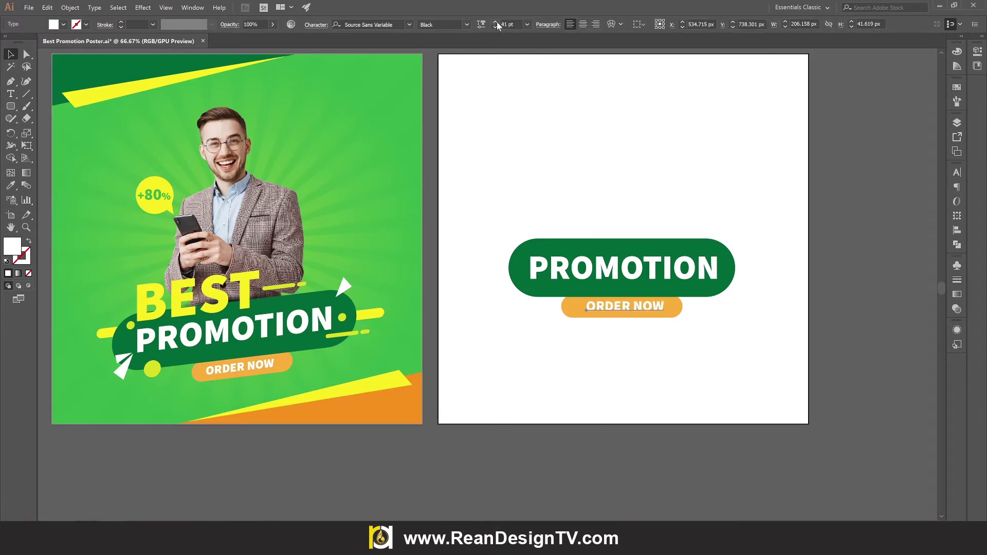
pyautogui.press('Left')
pyautogui.press('Left')
pyautogui.press('Left')
pyautogui.press('Left')
pyautogui.press('Left')
pyautogui.press('Left')
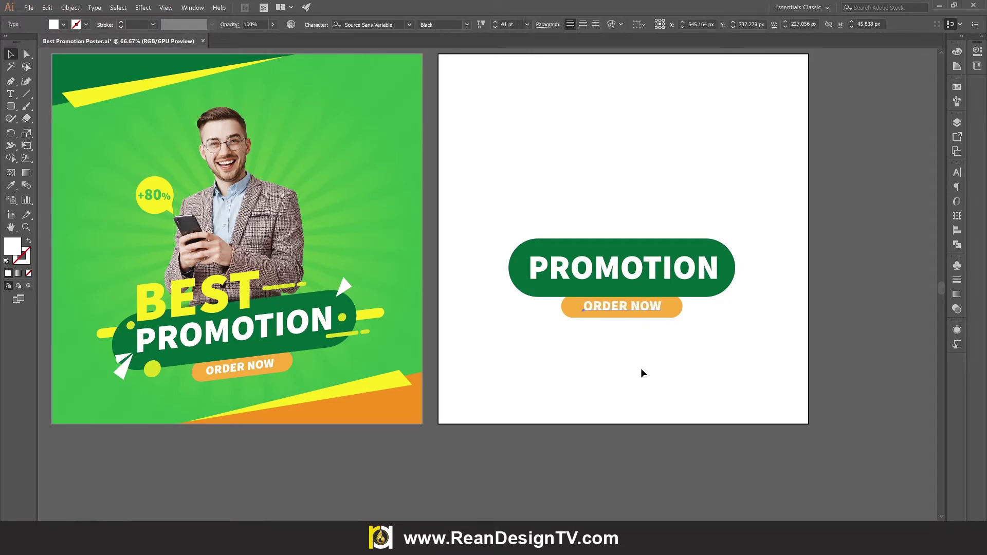
pyautogui.press('Down')
pyautogui.press('Down')
pyautogui.press('Down')
pyautogui.click(631, 369)
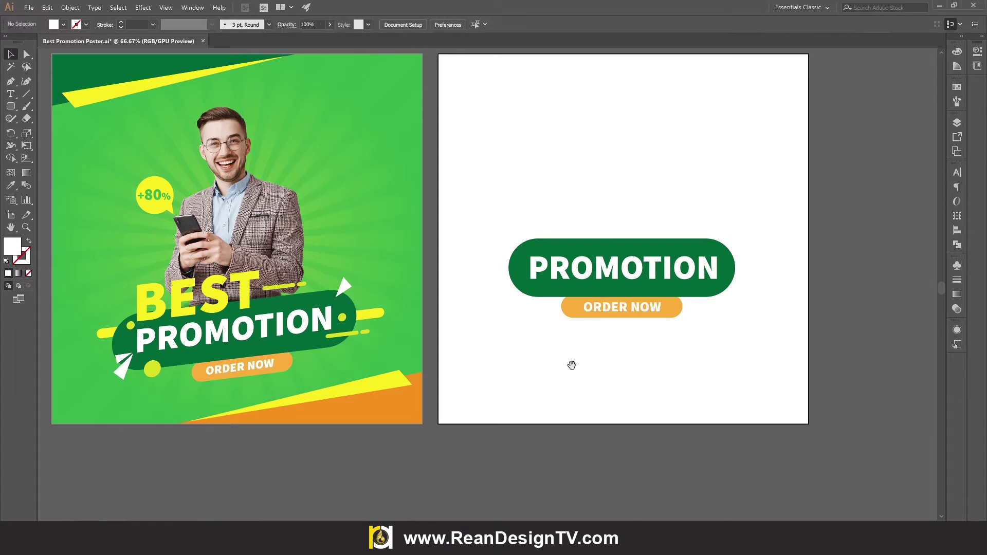
pyautogui.moveTo(570, 366); pyautogui.dragTo(578, 375)
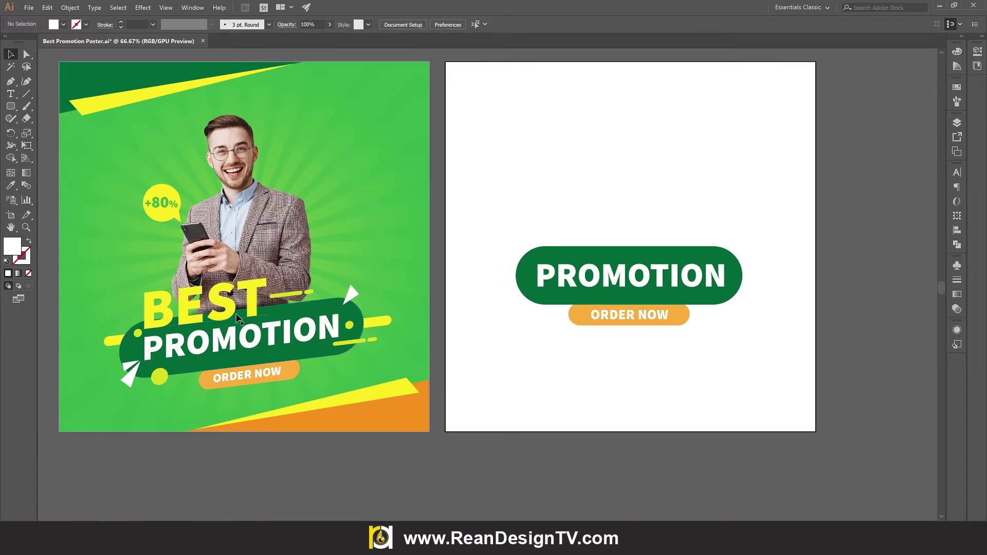
# Step: Reduce PROMOTION to 95 pt and nudge it two steps right
pyautogui.click(675, 278)
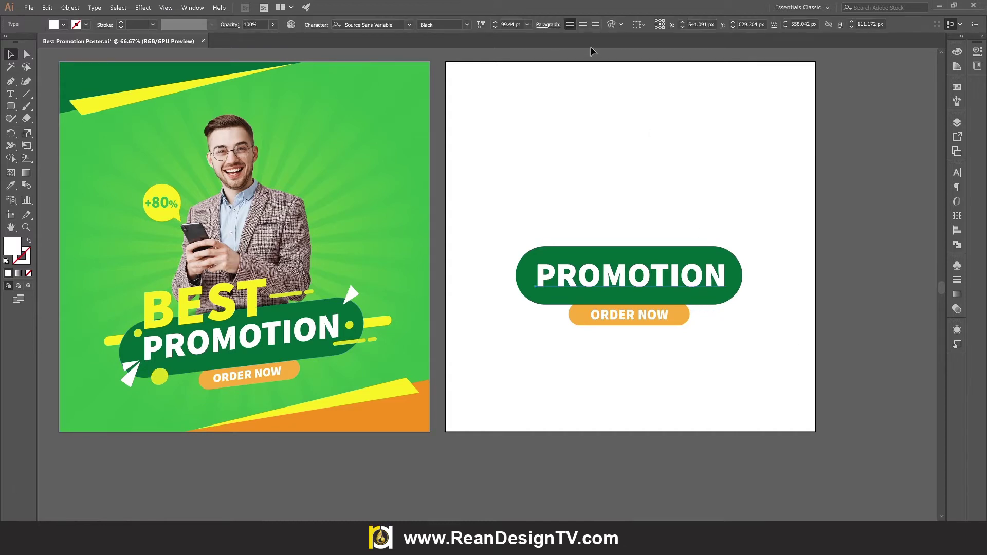
pyautogui.click(494, 27)
pyautogui.click(494, 27)
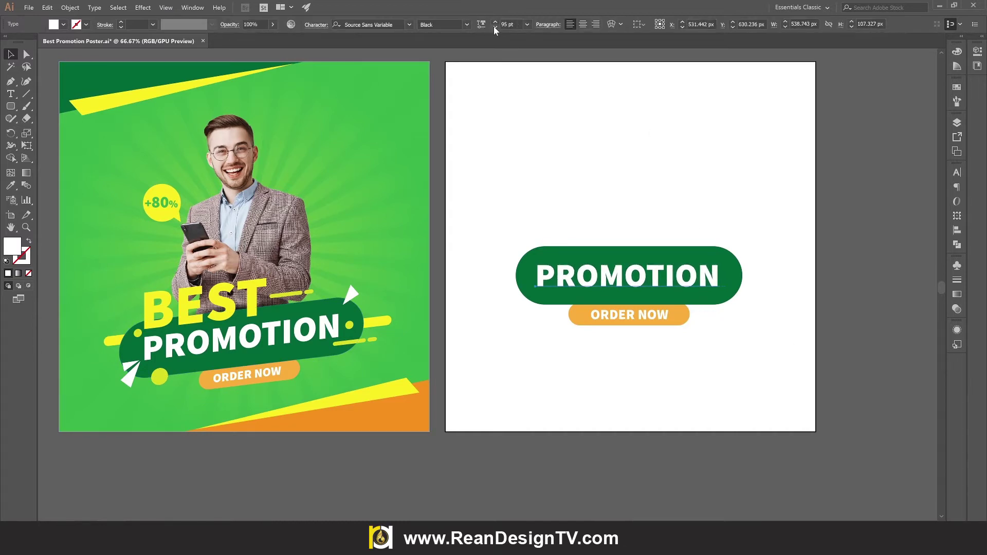
pyautogui.click(494, 27)
pyautogui.press('Right')
pyautogui.press('Right')
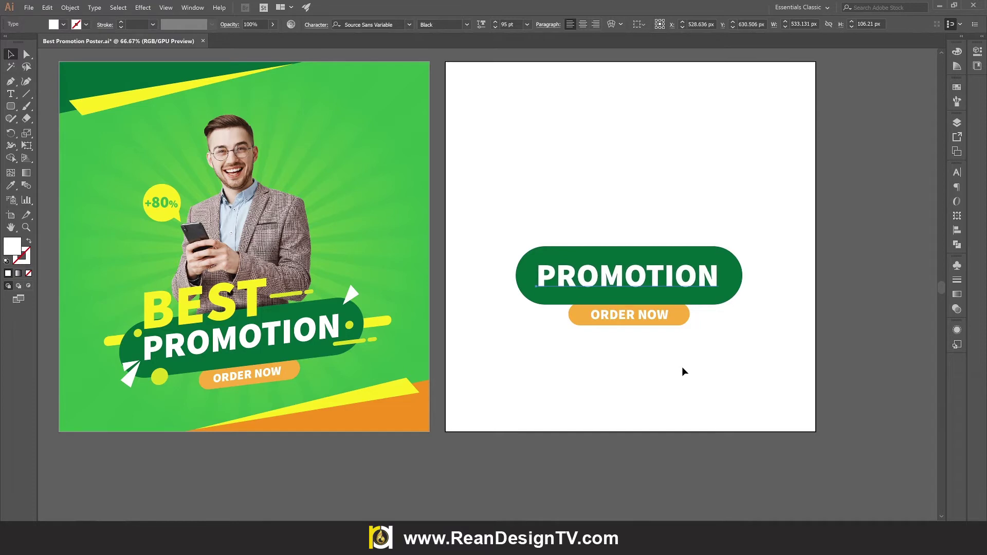
pyautogui.press('Right')
pyautogui.press('Right')
pyautogui.press('Right')
pyautogui.press('Right')
pyautogui.press('Right')
pyautogui.press('Right')
pyautogui.press('Right')
pyautogui.press('Right')
pyautogui.press('Right')
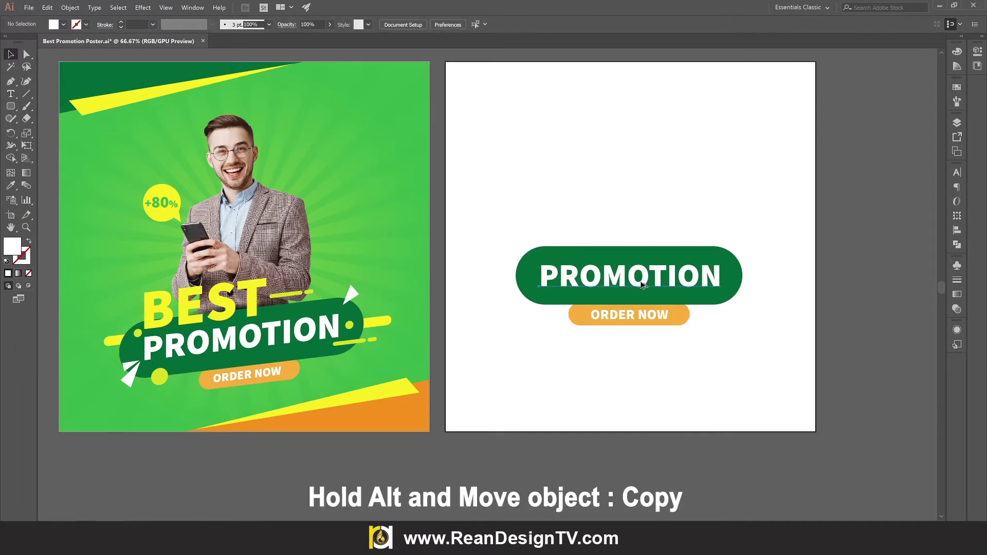
# Step: Place a copy of PROMOTION above the green bar and colour it yellow
pyautogui.moveTo(642, 285)
pyautogui.mouseDown()
pyautogui.moveTo(642, 250)
pyautogui.moveTo(670, 240)
pyautogui.mouseUp()
pyautogui.press('t')
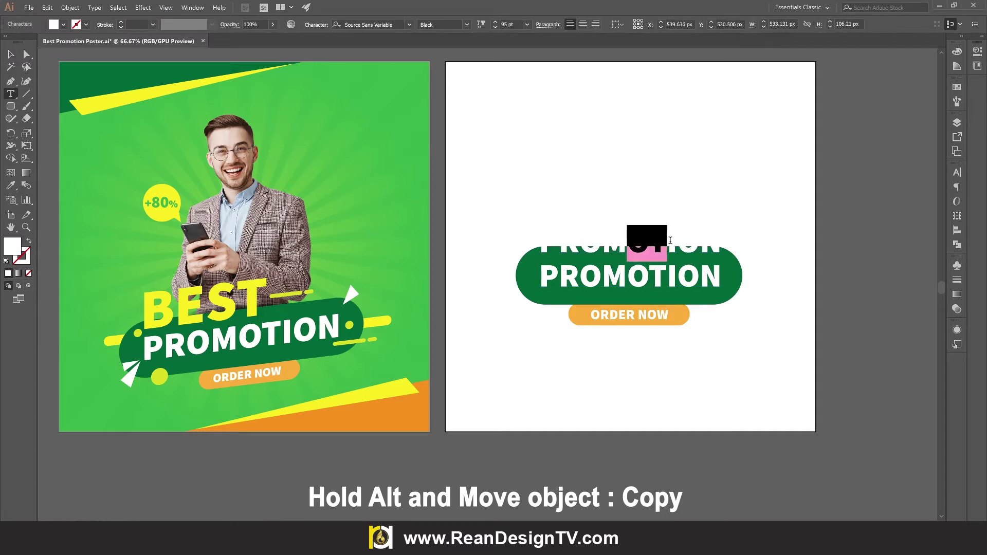
pyautogui.doubleClick(673, 256)
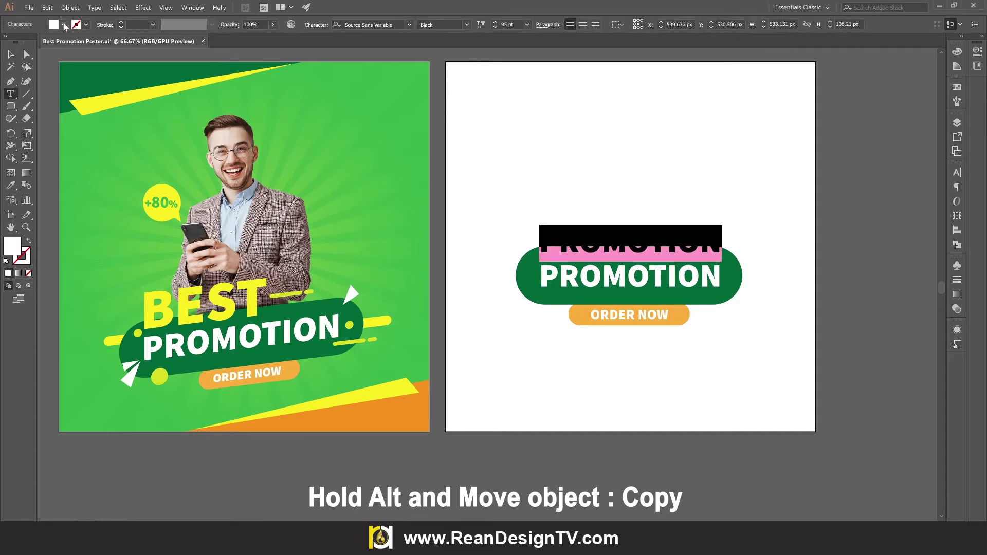
pyautogui.click(64, 24)
pyautogui.click(13, 49)
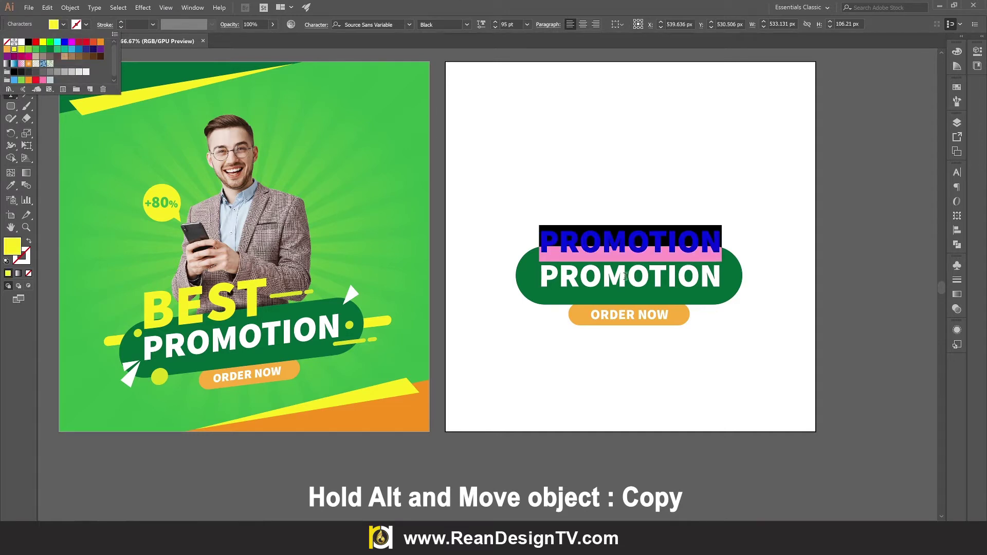
pyautogui.click(630, 254)
# Step: Retype the yellow copy as BEST
pyautogui.moveTo(624, 247); pyautogui.dragTo(639, 239)
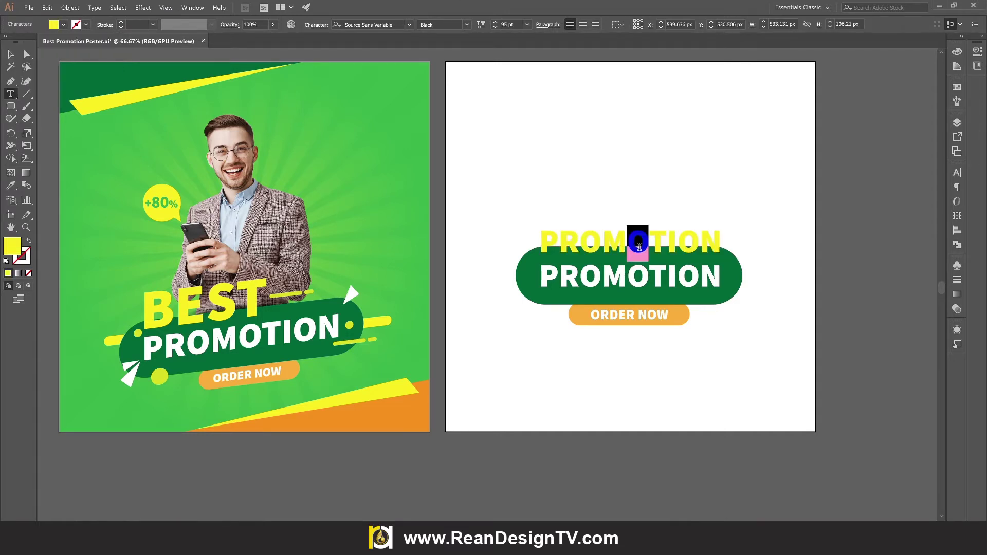
pyautogui.hotkey('ctrl', 'a')
pyautogui.write('B')
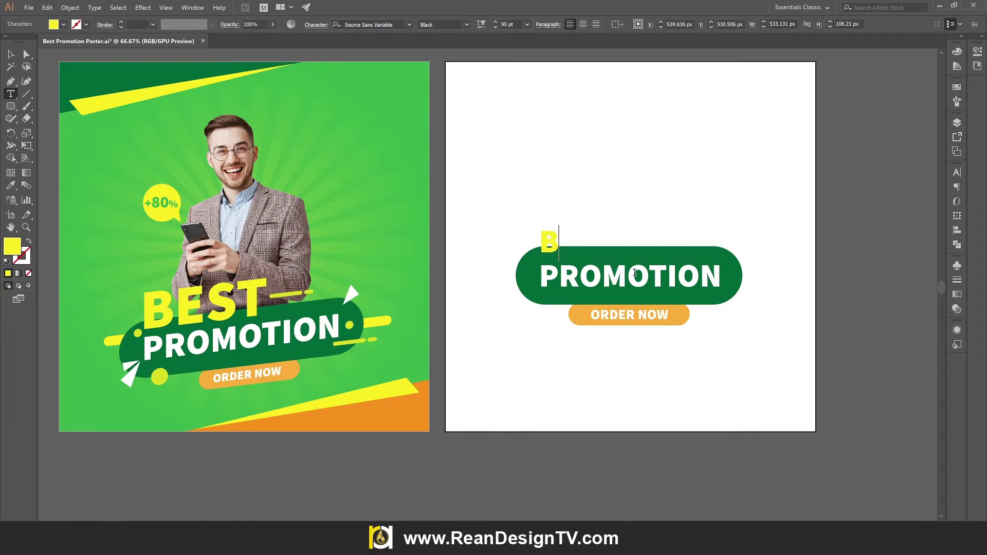
pyautogui.write('ES')
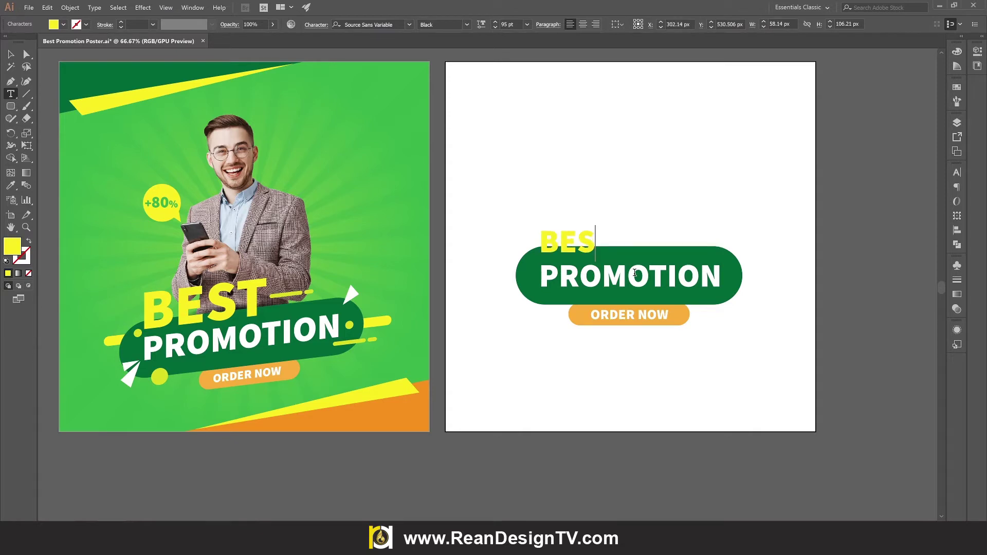
pyautogui.write('T')
pyautogui.click(10, 56)
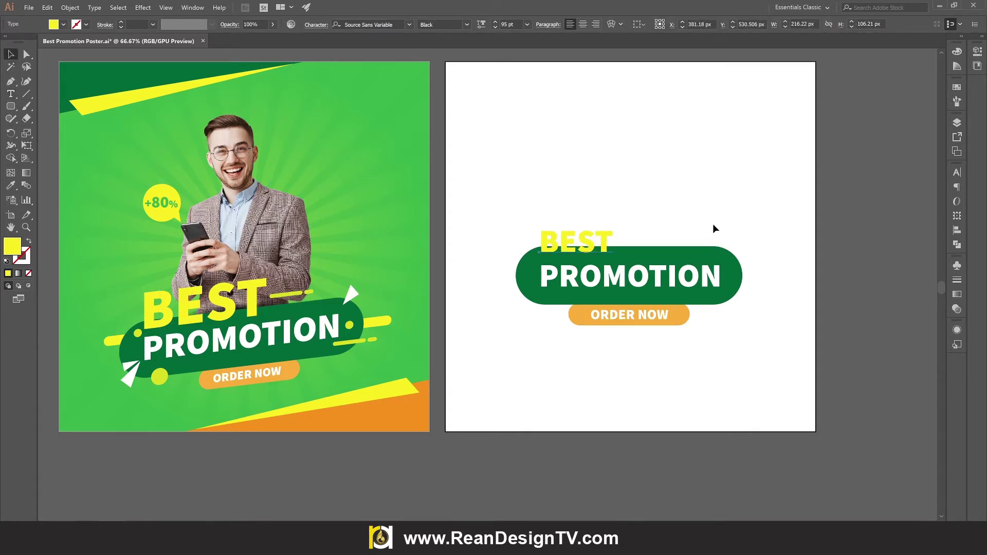
# Step: Enlarge BEST to about 140 pt and nudge it slightly left
pyautogui.press('e')
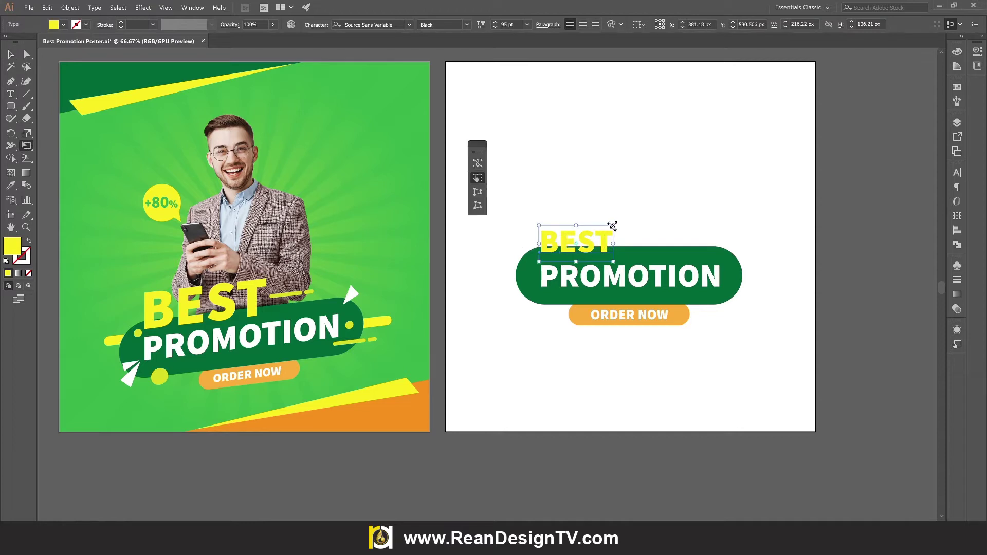
pyautogui.moveTo(612, 226)
pyautogui.mouseDown()
pyautogui.moveTo(649, 208)
pyautogui.moveTo(632, 242)
pyautogui.mouseUp()
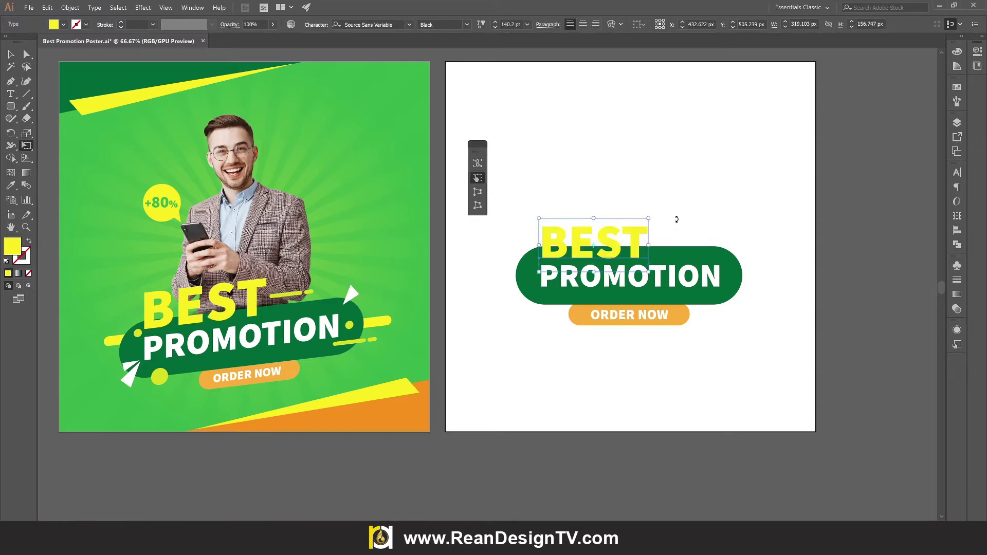
pyautogui.click(11, 54)
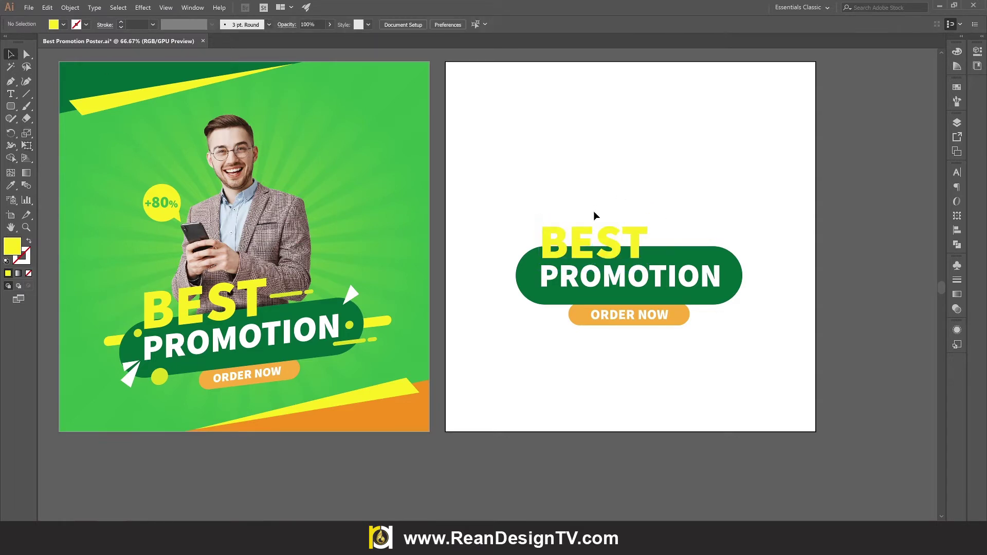
pyautogui.press('Left')
pyautogui.press('Left')
pyautogui.press('Left')
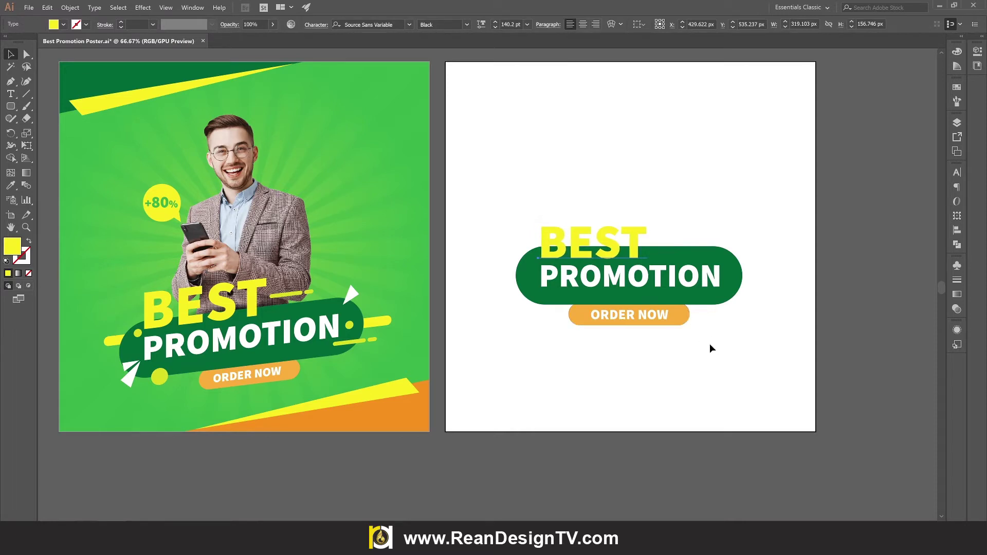
pyautogui.click(710, 344)
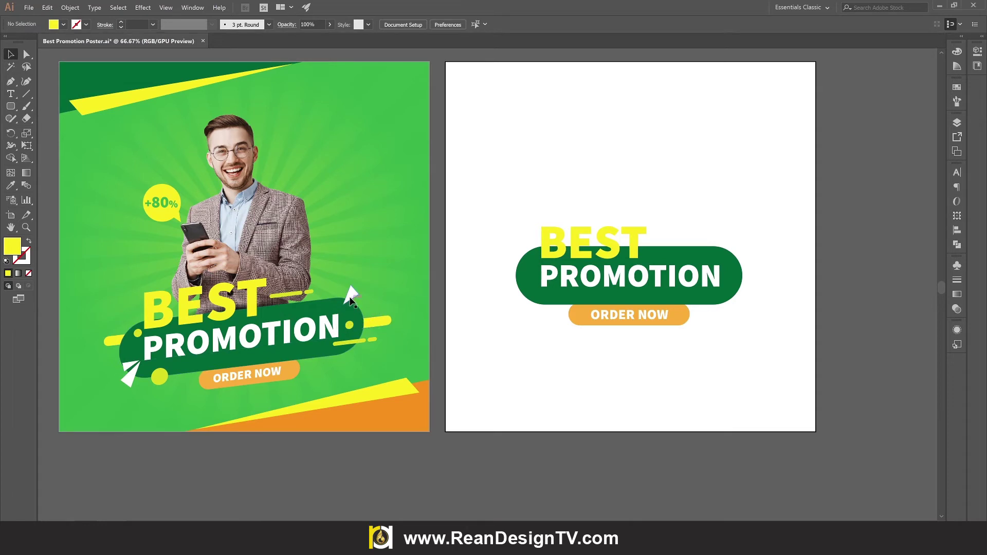
# Step: Pen-draw a small triangle accent at the banner's upper-right corner
pyautogui.press('p')
pyautogui.scroll(1, 758, 247)
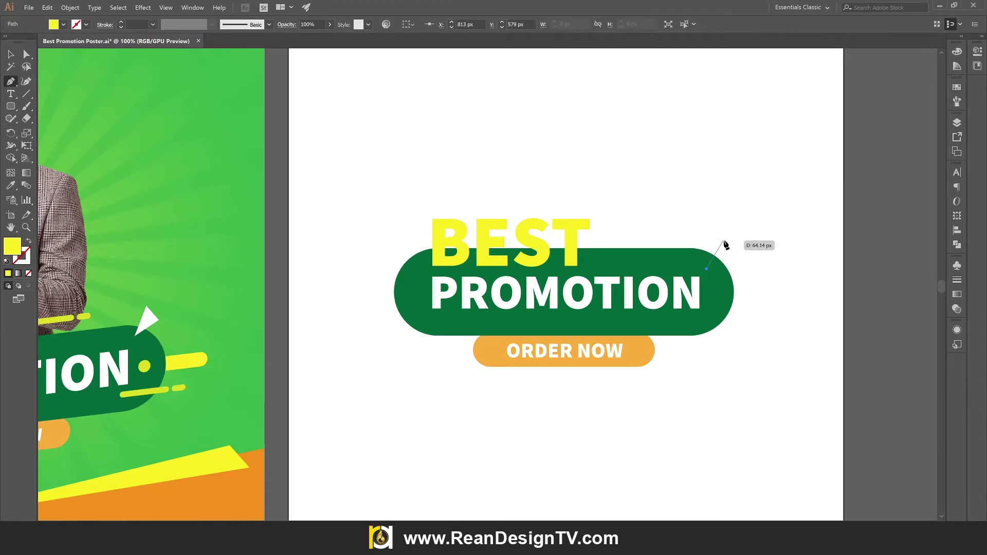
pyautogui.click(725, 241)
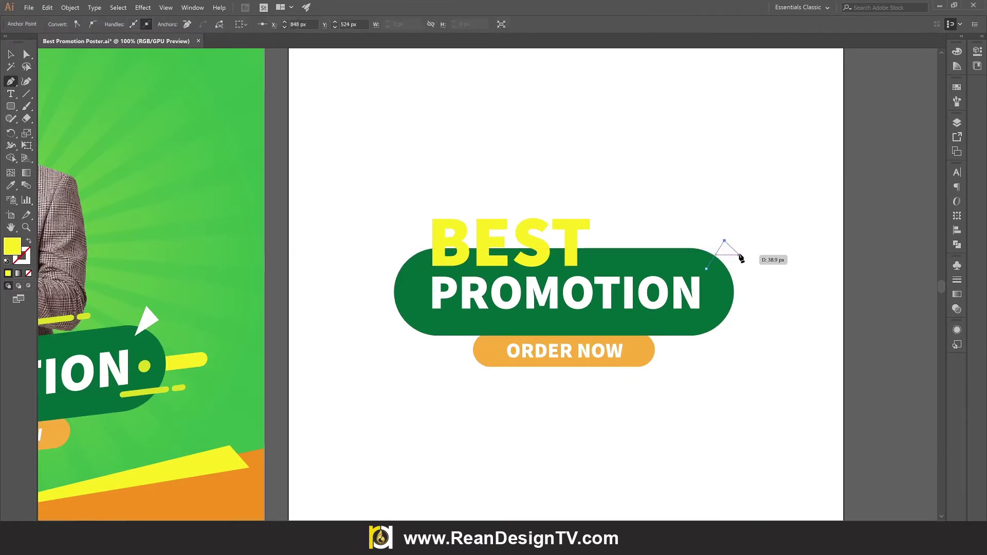
pyautogui.click(739, 259)
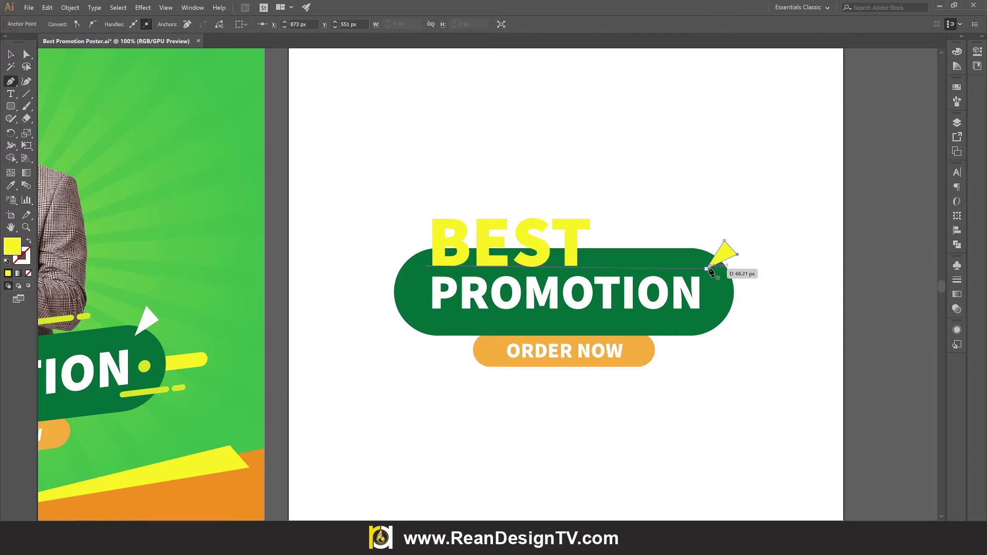
pyautogui.click(706, 268)
pyautogui.scroll(-1, 708, 269)
pyautogui.scroll(1, 514, 334)
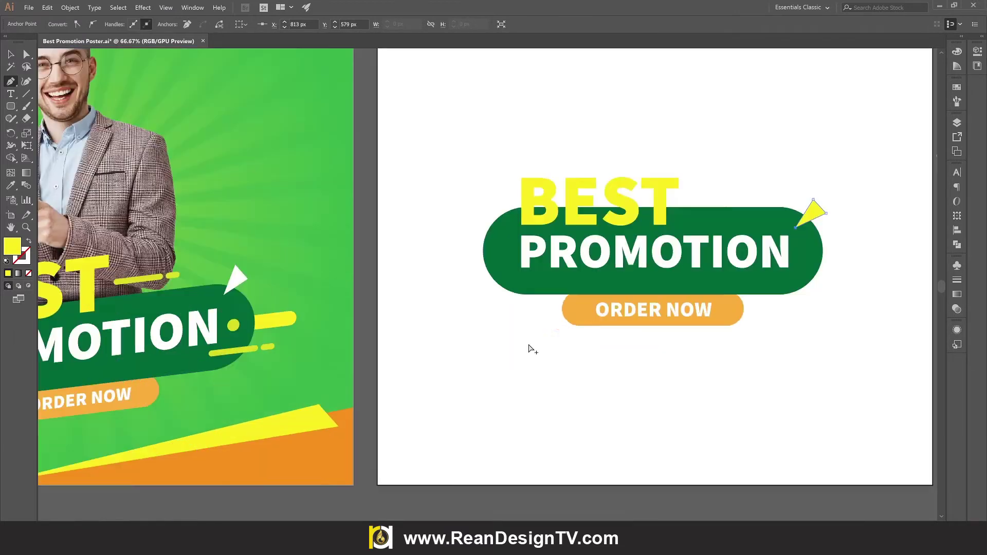
pyautogui.scroll(1, 522, 293)
# Step: Draw two small Pen triangles forming a paper plane below the banner's left end
pyautogui.click(521, 262)
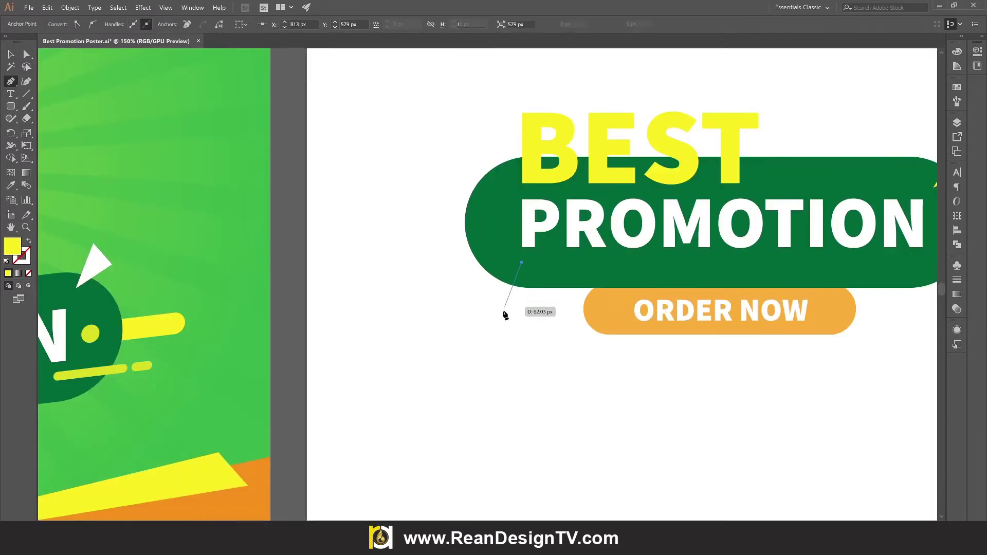
pyautogui.click(505, 309)
pyautogui.click(486, 292)
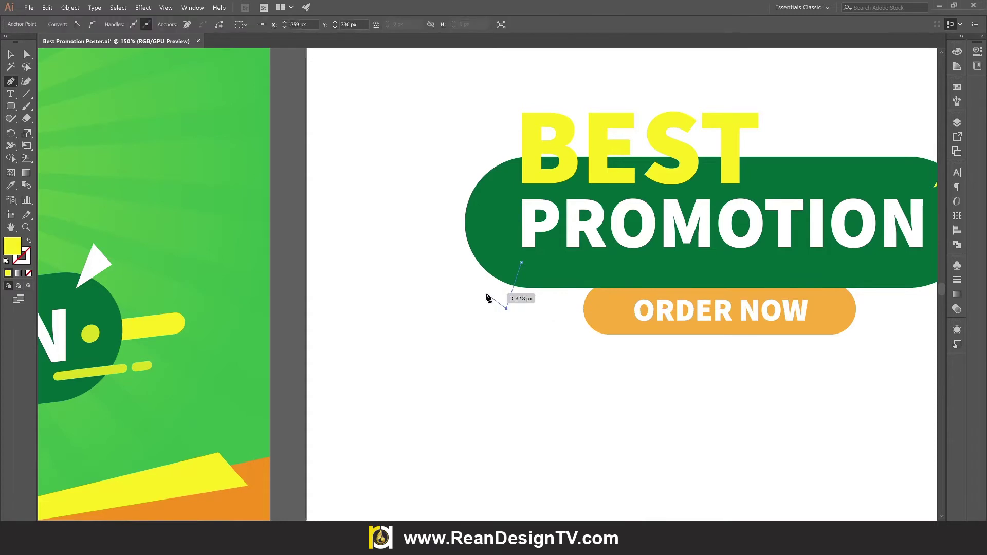
pyautogui.click(520, 264)
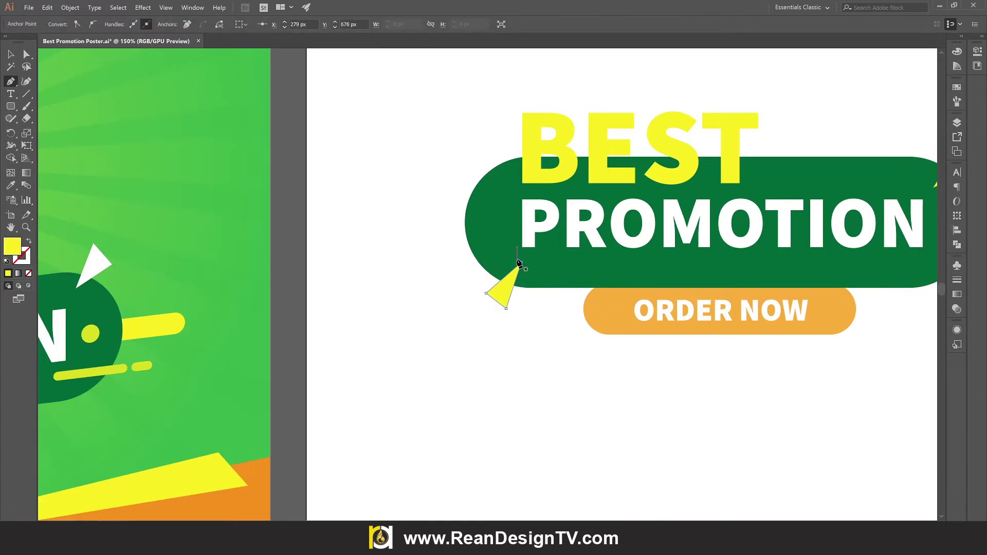
pyautogui.click(517, 260)
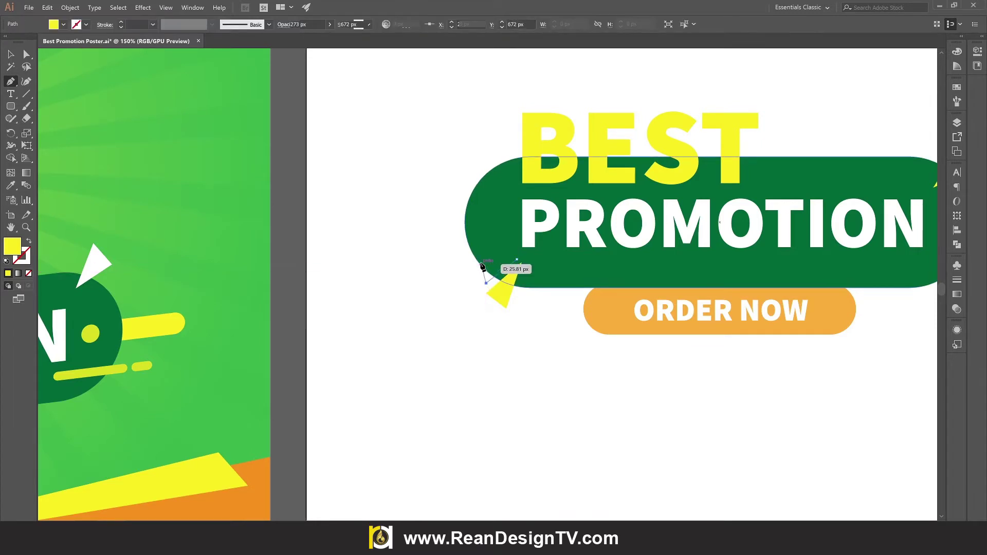
pyautogui.click(487, 282)
pyautogui.click(486, 266)
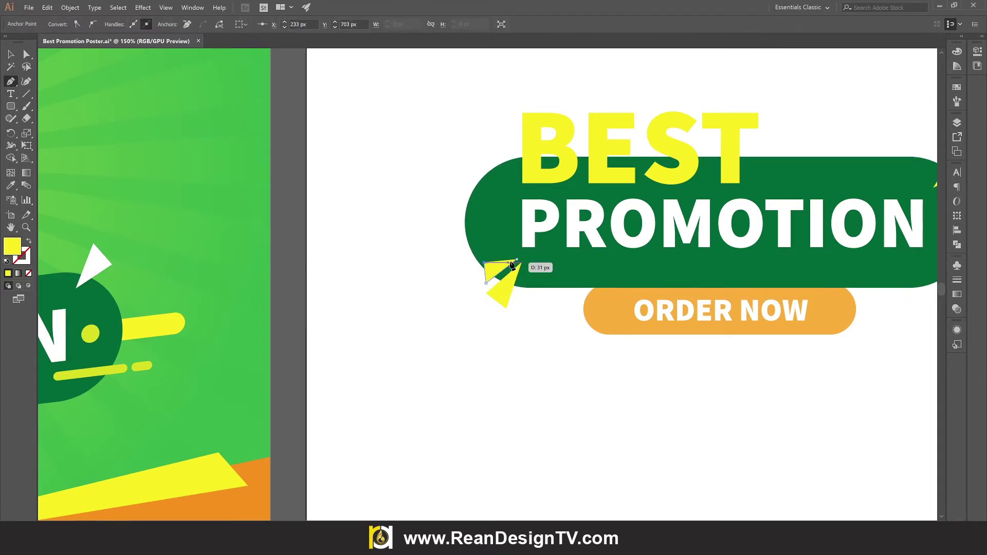
pyautogui.click(517, 260)
pyautogui.hotkey('ctrl', '-')
pyautogui.hotkey('ctrl', '-')
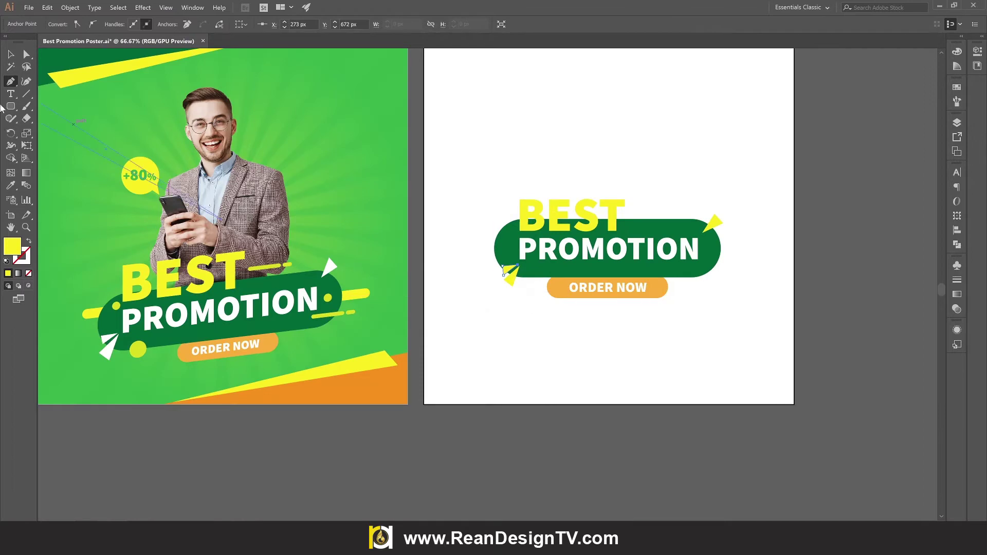
# Step: Nudge the lower-left paper-plane triangle slightly left and down
pyautogui.click(10, 55)
pyautogui.scroll(1, 523, 291)
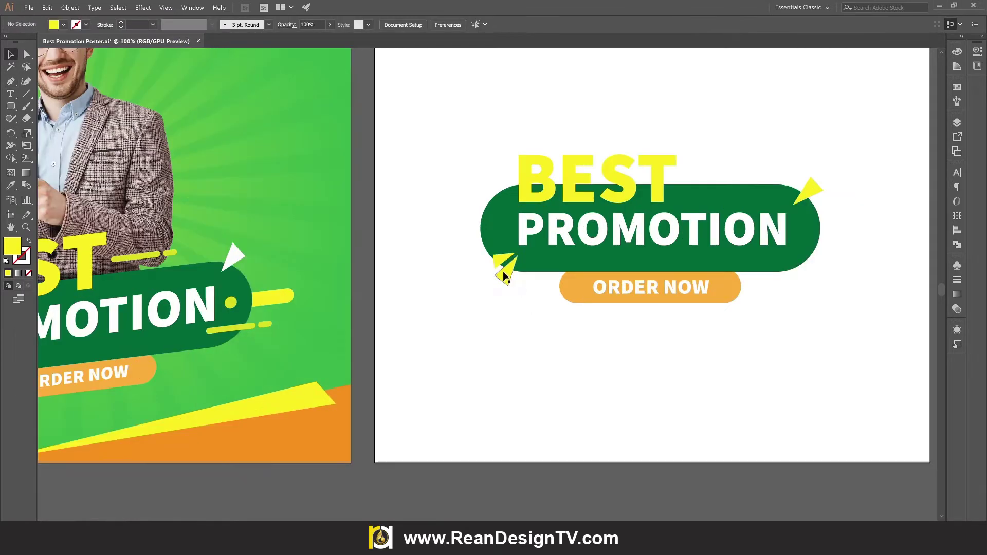
pyautogui.scroll(1, 506, 258)
pyautogui.moveTo(514, 271); pyautogui.dragTo(507, 277)
pyautogui.scroll(-1, 506, 278)
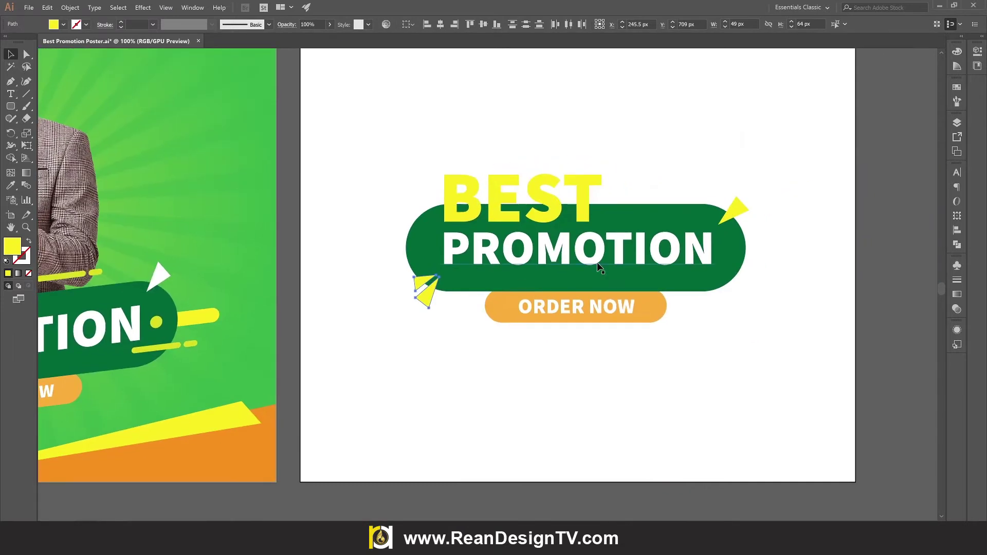
# Step: Group the upper-right and lower-left paper planes and fill them white
pyautogui.click(746, 210)
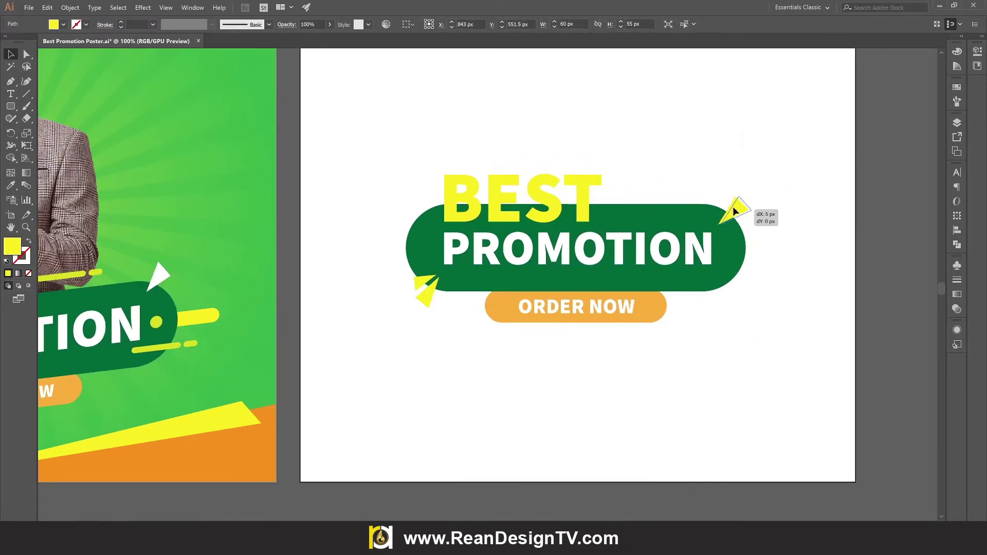
pyautogui.hotkey('ctrl', '-')
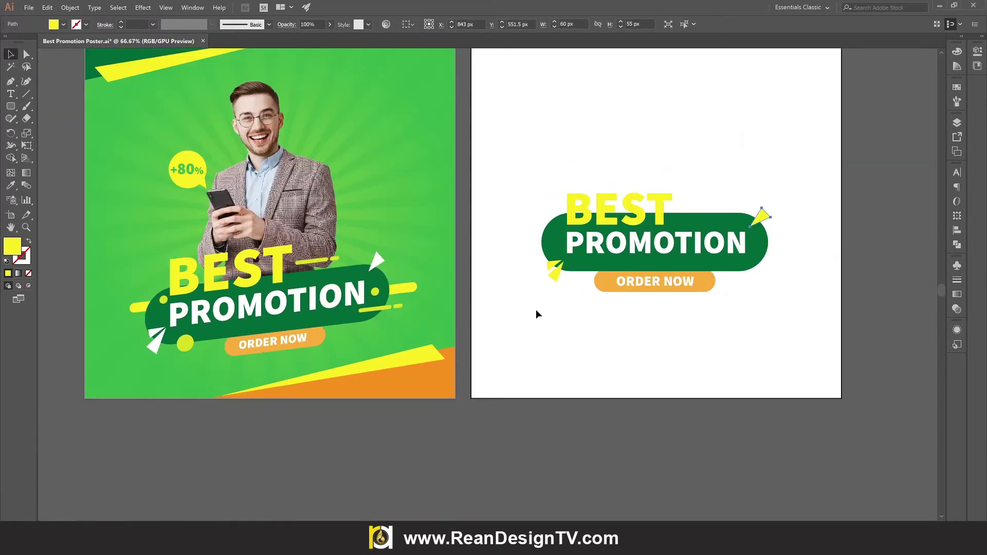
pyautogui.keyDown('shift'); pyautogui.click(552, 266); pyautogui.keyUp('shift')
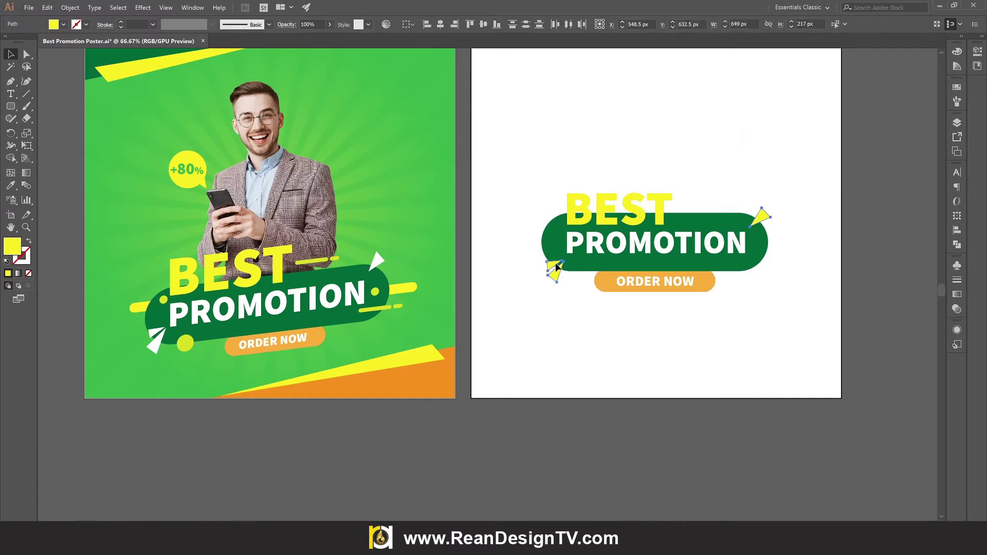
pyautogui.rightClick(403, 136)
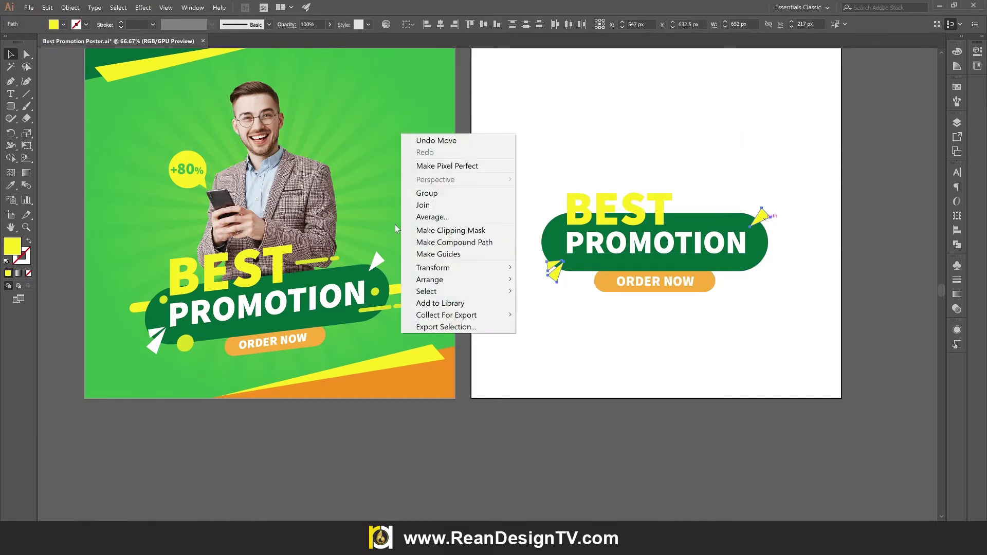
pyautogui.click(427, 189)
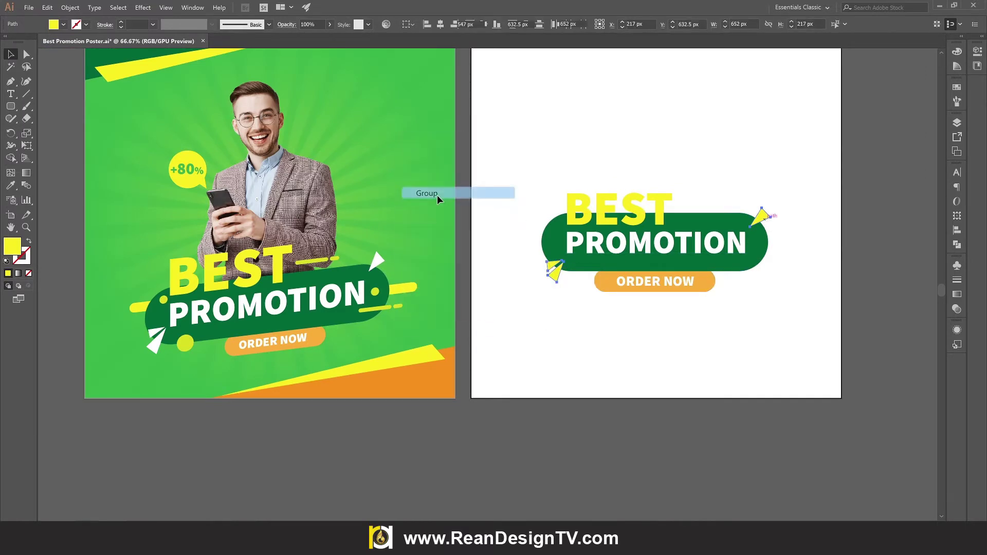
pyautogui.click(64, 24)
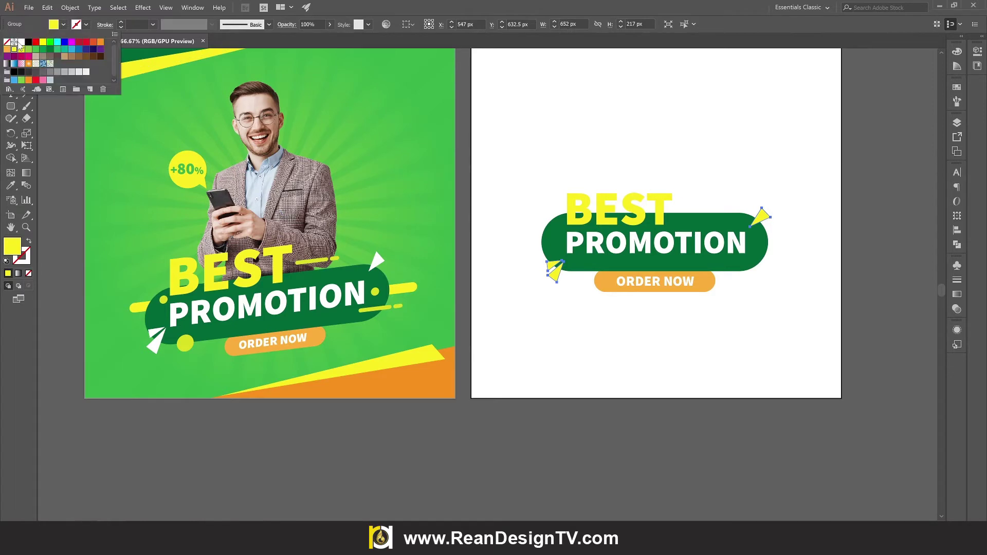
pyautogui.click(21, 42)
pyautogui.click(568, 318)
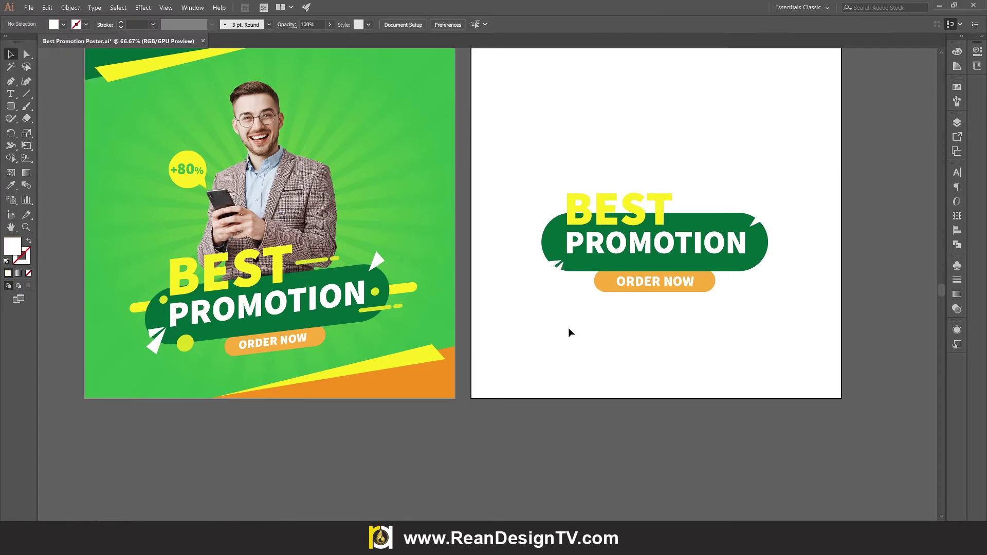
pyautogui.moveTo(569, 328); pyautogui.dragTo(513, 342)
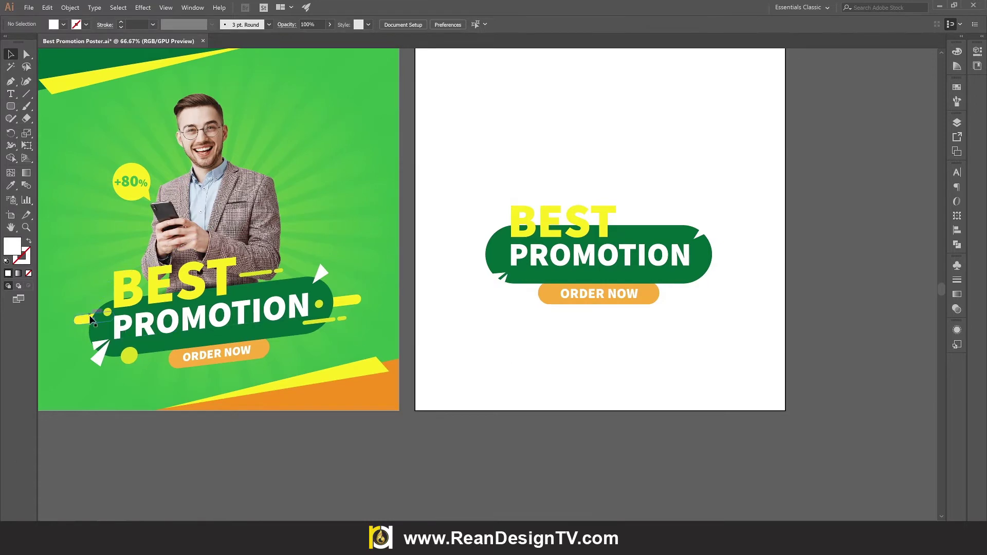
# Step: Draw a yellow circle below the banner's lower-left edge
pyautogui.moveTo(11, 106); pyautogui.dragTo(63, 132)
pyautogui.scroll(2, 505, 282)
pyautogui.moveTo(505, 282); pyautogui.dragTo(536, 315)
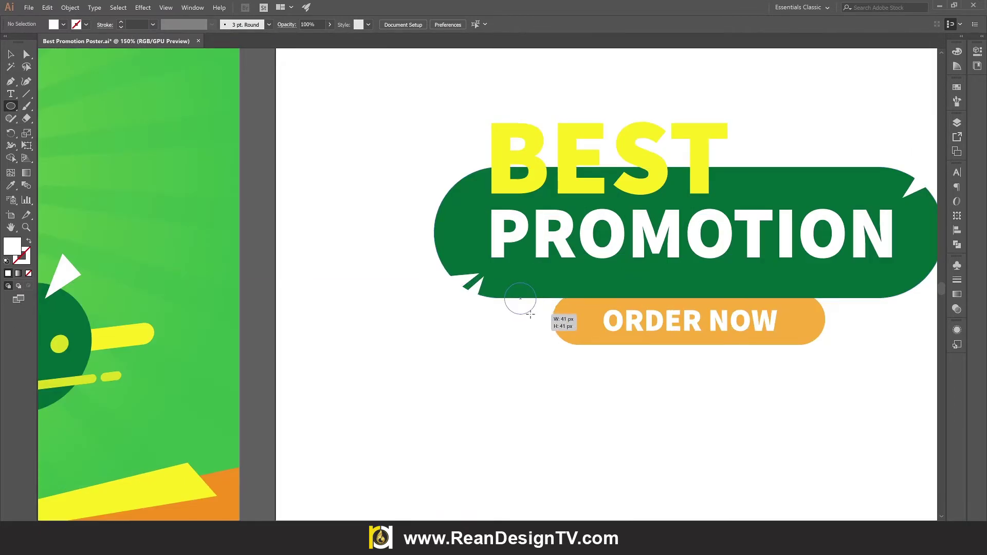
pyautogui.click(61, 25)
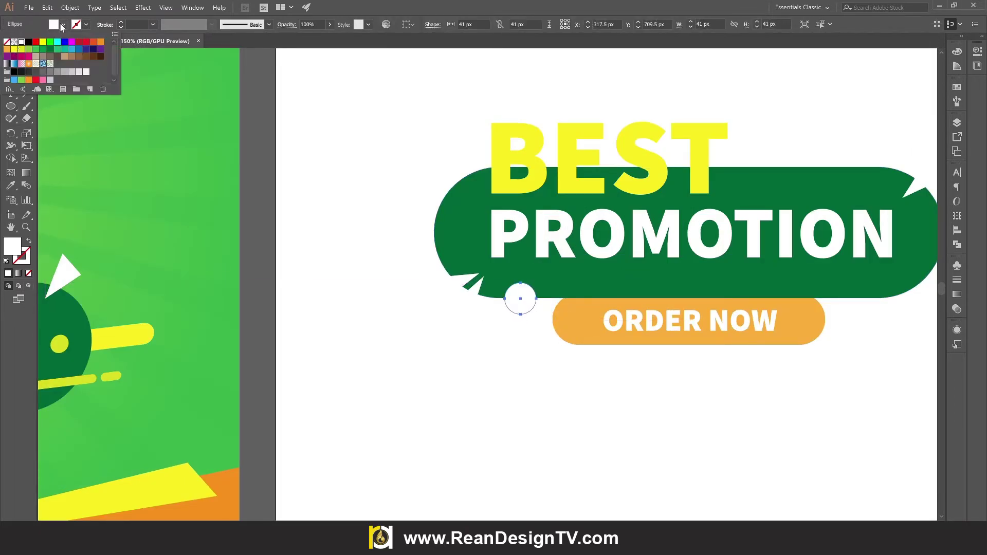
pyautogui.click(14, 57)
pyautogui.press('Escape')
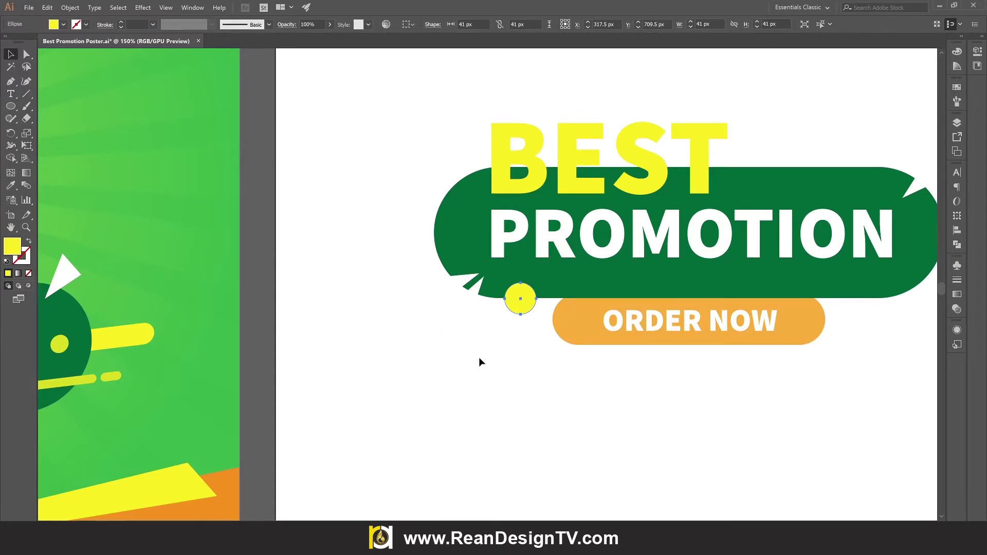
pyautogui.keyDown('ctrl'); pyautogui.click(502, 334); pyautogui.keyUp('ctrl')
# Step: Copy the yellow circle to the banner's right end and shrink it
pyautogui.moveTo(501, 334); pyautogui.dragTo(455, 336)
pyautogui.moveTo(468, 302)
pyautogui.mouseDown()
pyautogui.moveTo(896, 248)
pyautogui.moveTo(725, 262)
pyautogui.moveTo(731, 275)
pyautogui.mouseUp()
pyautogui.press('e')
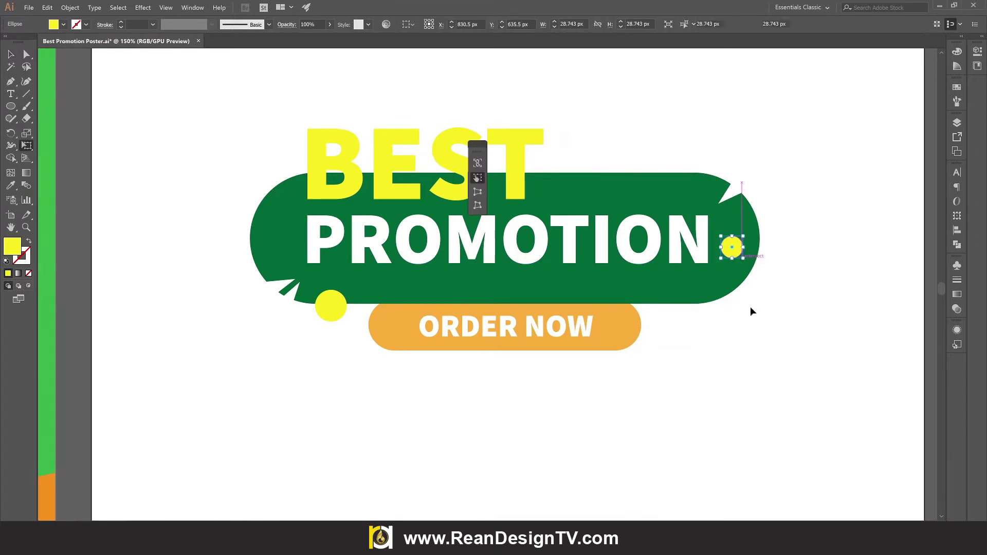
pyautogui.press('v')
# Step: Copy the small circle to the banner's left end, shrunk to about 22.5 px
pyautogui.moveTo(732, 251)
pyautogui.mouseDown()
pyautogui.moveTo(265, 226)
pyautogui.moveTo(276, 227)
pyautogui.mouseUp()
pyautogui.press('e')
pyautogui.hotkey('ctrl', '-')
pyautogui.scroll(-3, 232, 263)
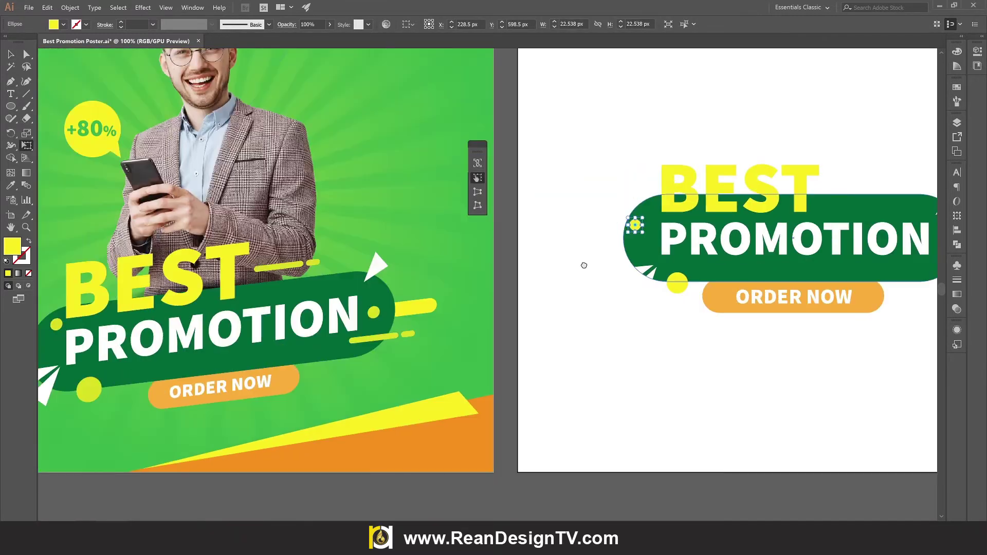
pyautogui.scroll(2, 498, 288)
pyautogui.press('v')
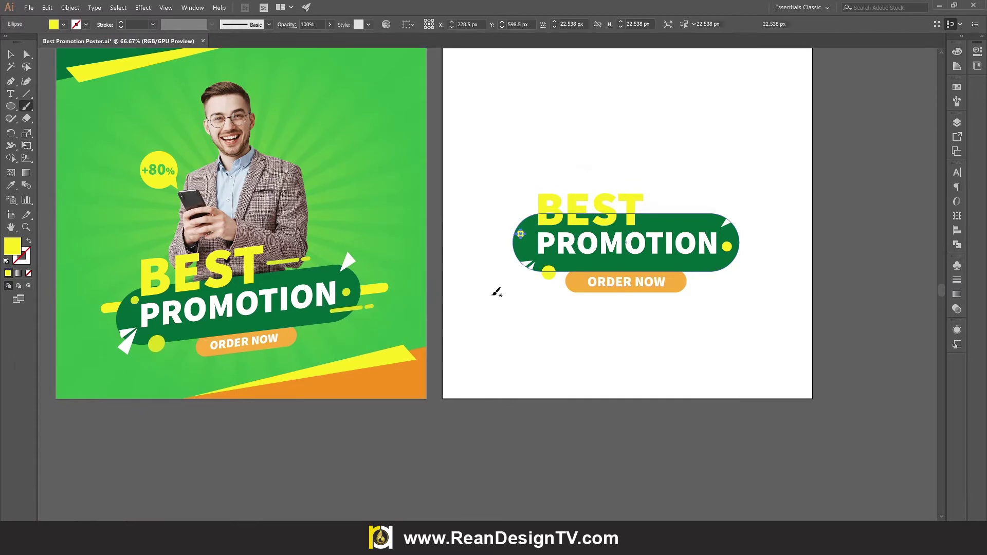
pyautogui.click(496, 290)
# Step: Marquee-select the whole finished logo and drop it below the reference poster
pyautogui.moveTo(532, 310); pyautogui.dragTo(542, 328)
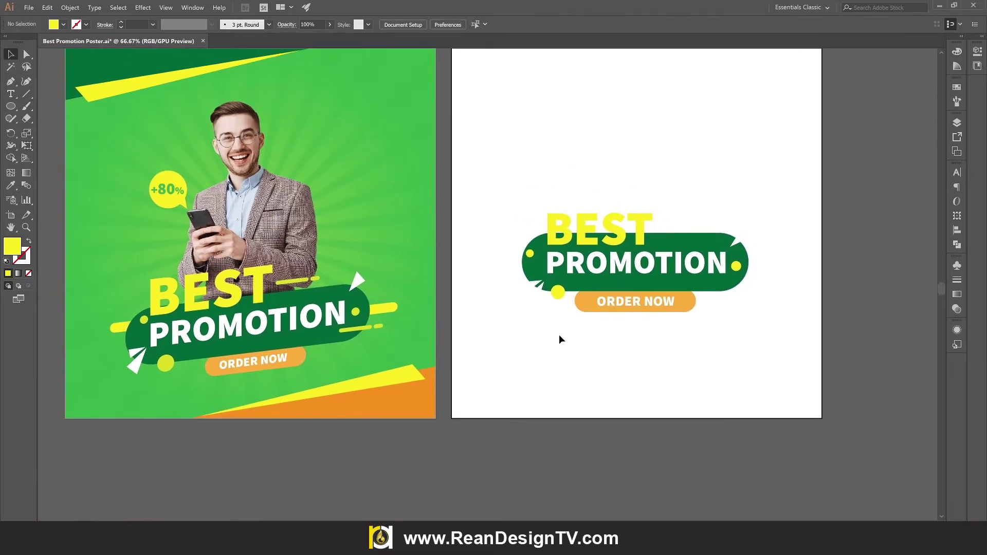
pyautogui.moveTo(544, 372); pyautogui.dragTo(578, 297)
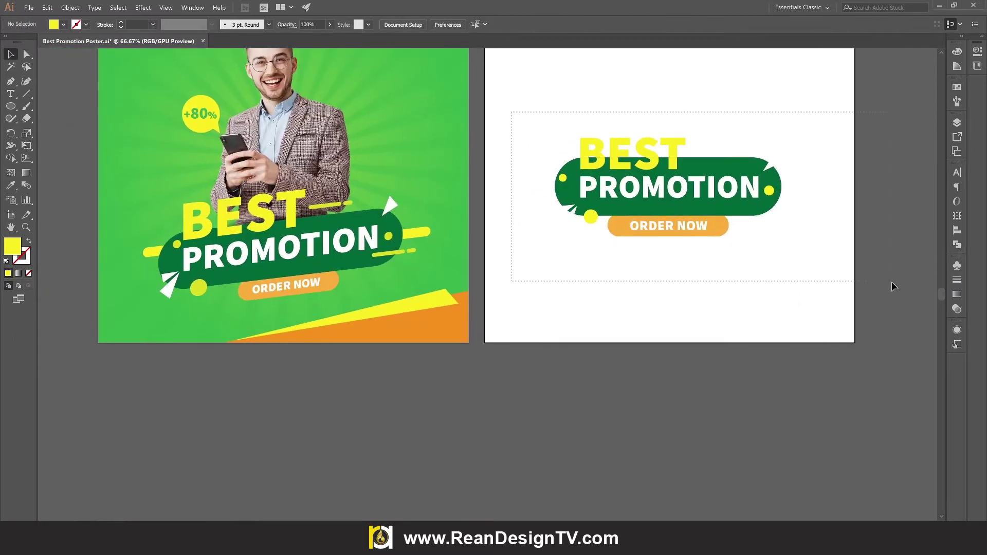
pyautogui.moveTo(511, 116); pyautogui.dragTo(892, 282)
pyautogui.moveTo(721, 191)
pyautogui.mouseDown()
pyautogui.moveTo(306, 414)
pyautogui.moveTo(324, 420)
pyautogui.mouseUp()
pyautogui.moveTo(465, 436); pyautogui.dragTo(622, 347)
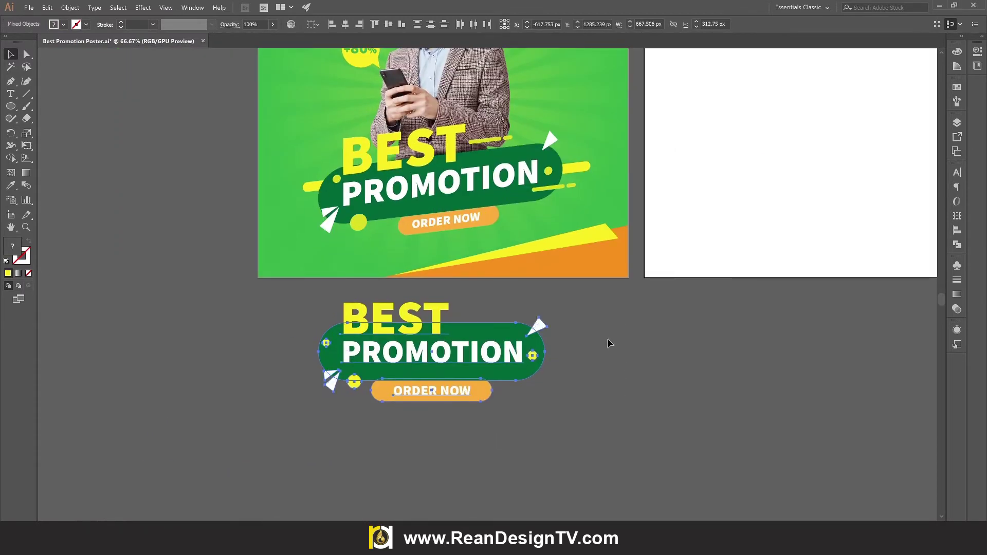
pyautogui.click(606, 338)
pyautogui.scroll(3, 606, 341)
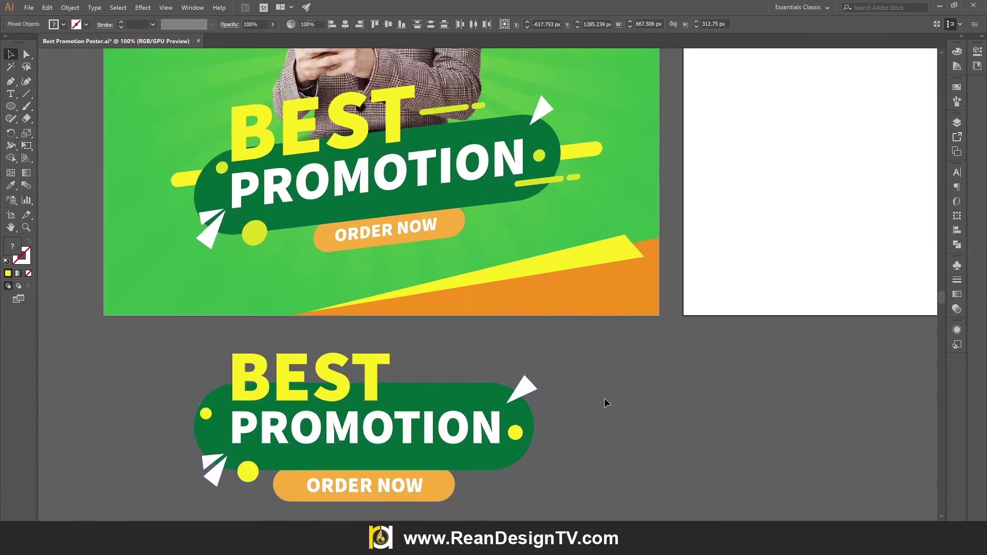
pyautogui.click(604, 400)
pyautogui.moveTo(578, 435); pyautogui.dragTo(585, 431)
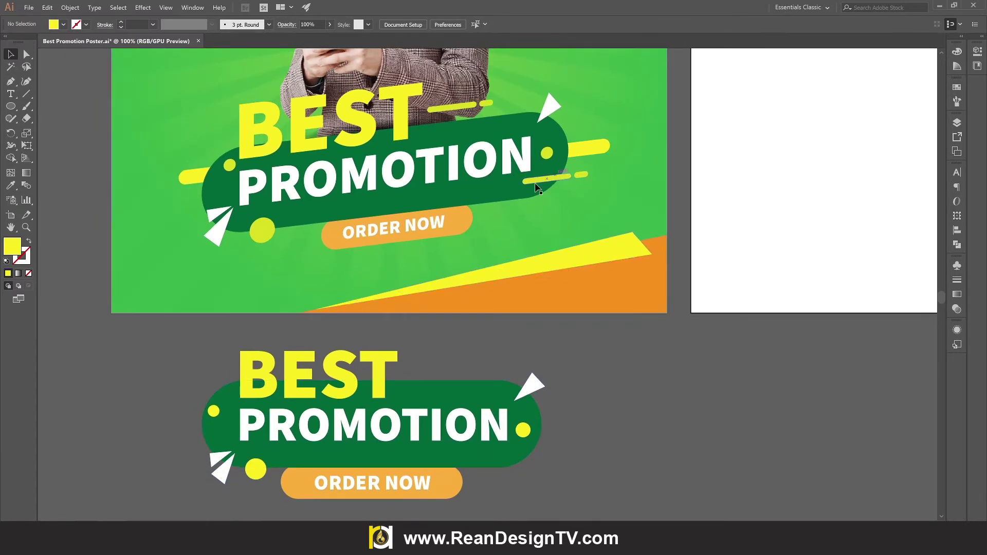
# Step: Draw a yellow rounded bar right of the banner with fully rounded corners
pyautogui.click(11, 107)
pyautogui.moveTo(439, 373); pyautogui.dragTo(420, 356)
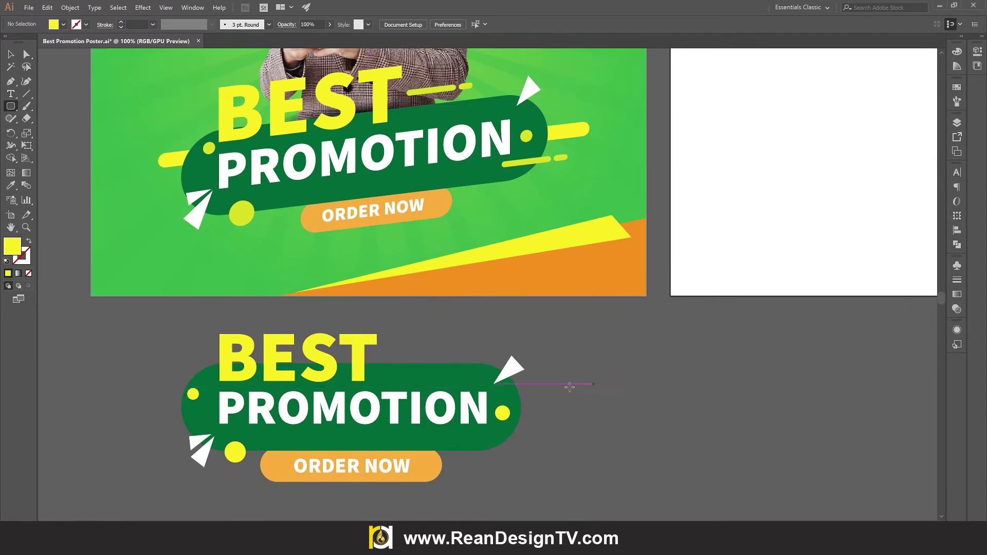
pyautogui.moveTo(610, 400); pyautogui.dragTo(512, 420)
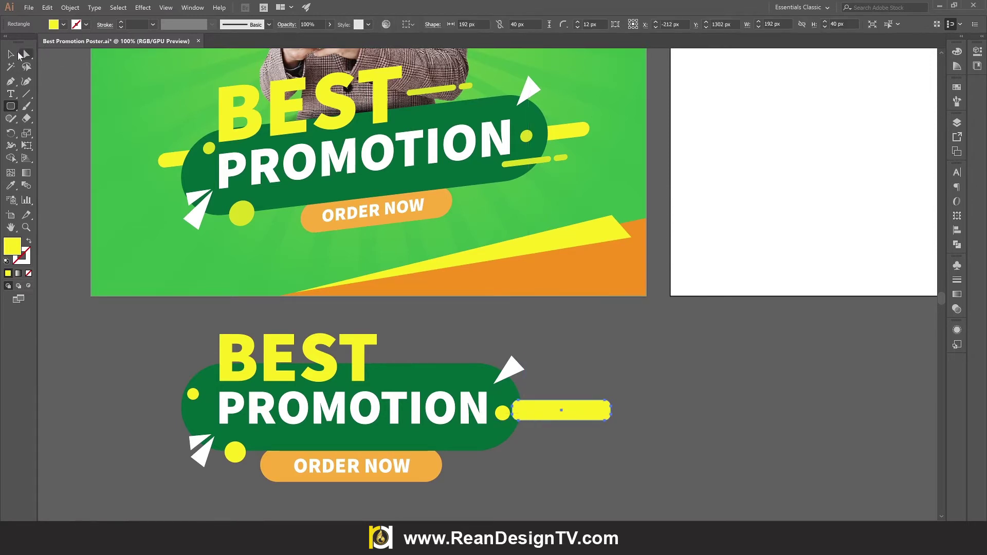
pyautogui.click(24, 54)
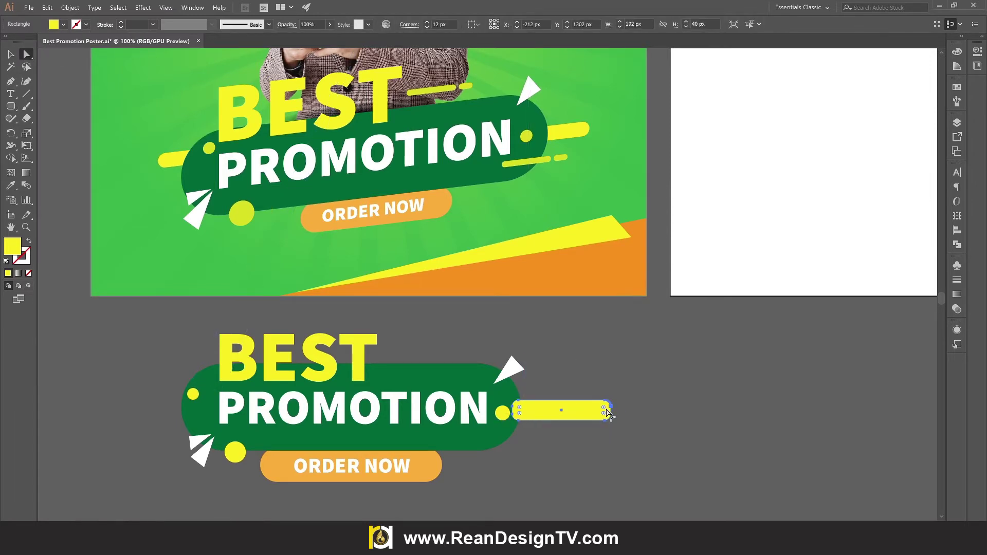
pyautogui.moveTo(603, 410); pyautogui.dragTo(553, 424)
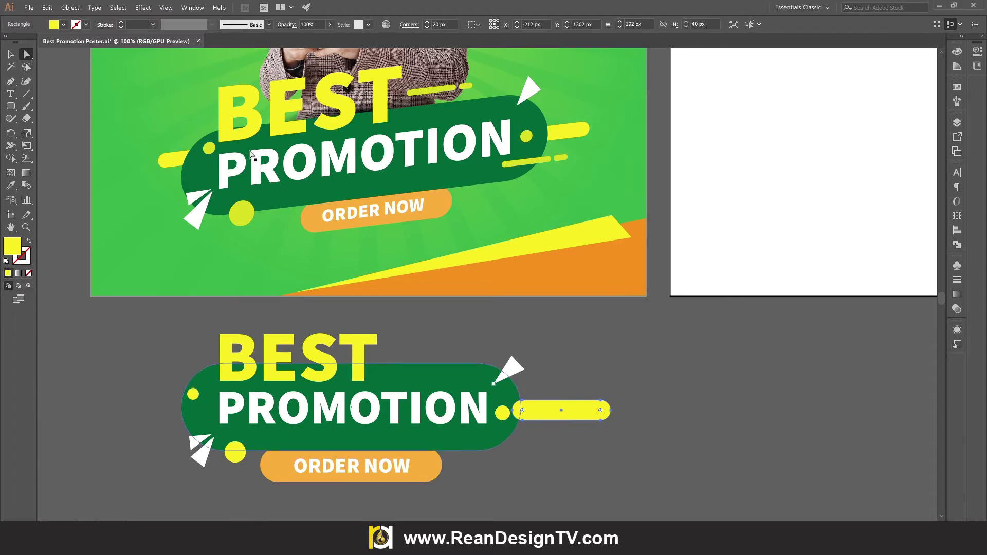
# Step: Place the bar against the pill's right edge, scaled to about 164 × 34 px
pyautogui.click(11, 56)
pyautogui.click(628, 365)
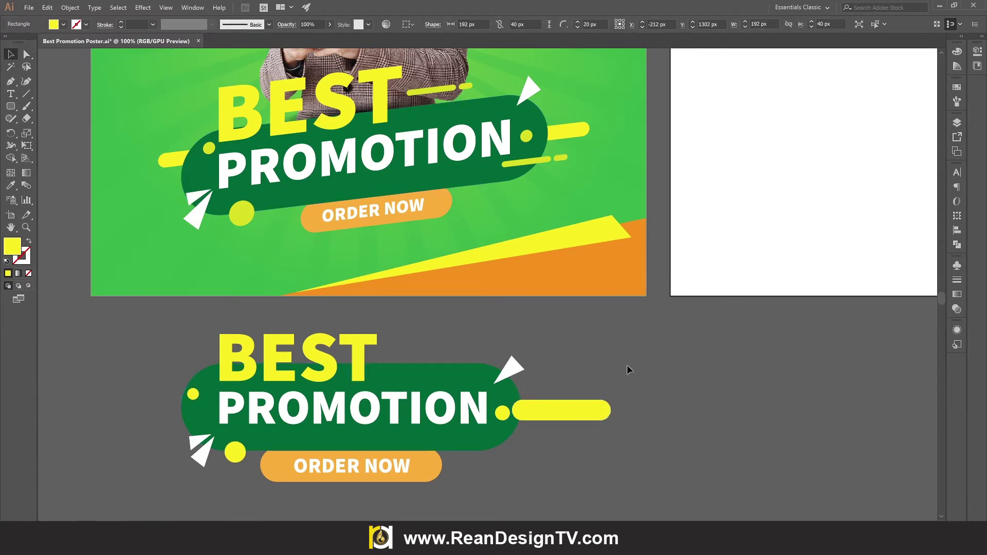
pyautogui.moveTo(577, 409); pyautogui.dragTo(567, 412)
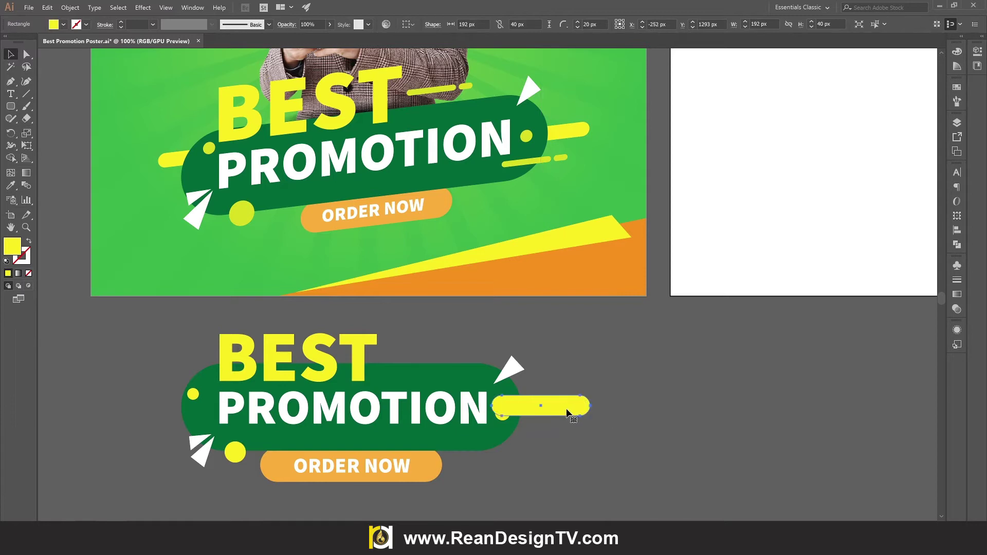
pyautogui.press('e')
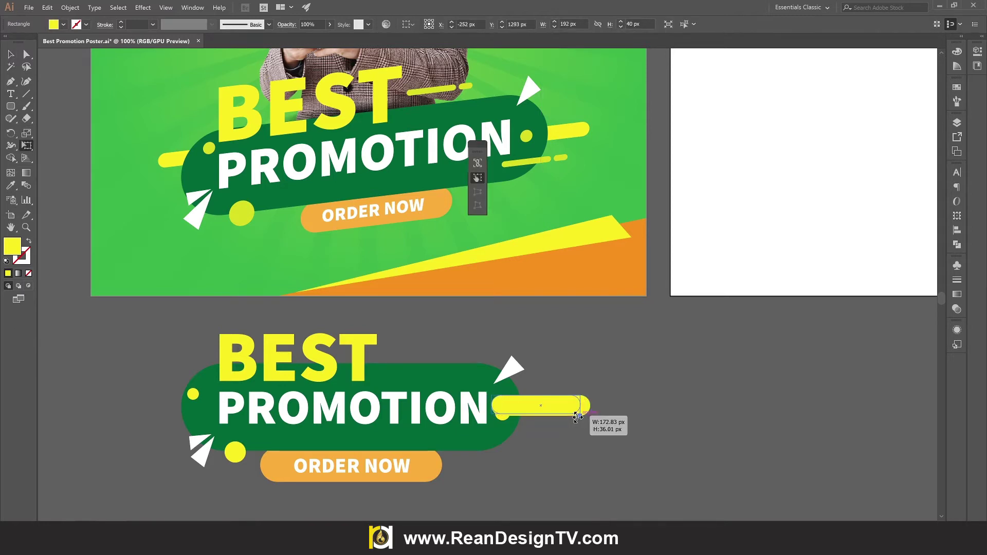
pyautogui.moveTo(590, 417); pyautogui.dragTo(213, 401)
pyautogui.press('v')
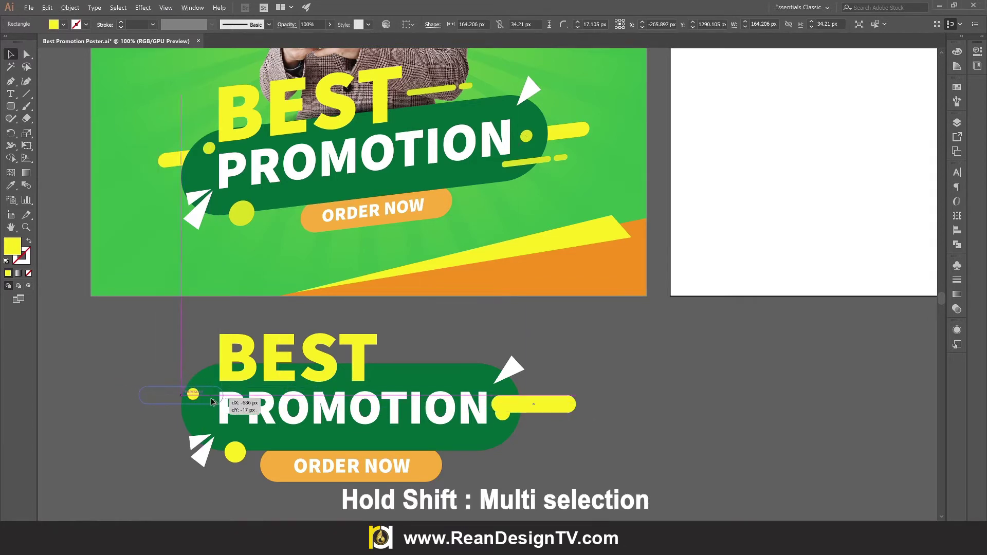
# Step: Copy the bar left of PROMOTION and send both bars behind the green pill
pyautogui.moveTo(214, 400); pyautogui.dragTo(207, 402)
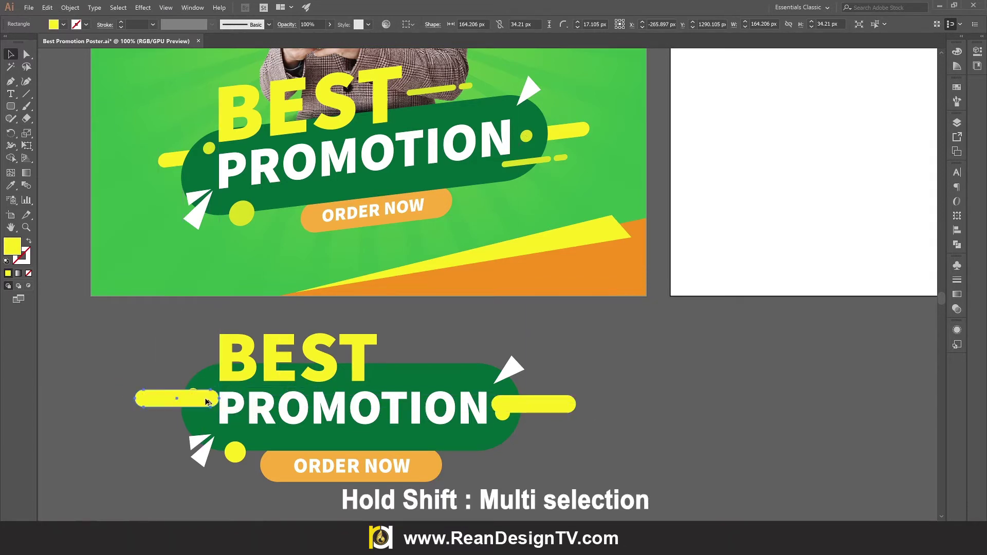
pyautogui.keyDown('shift'); pyautogui.click(564, 412); pyautogui.keyUp('shift')
pyautogui.rightClick(297, 226)
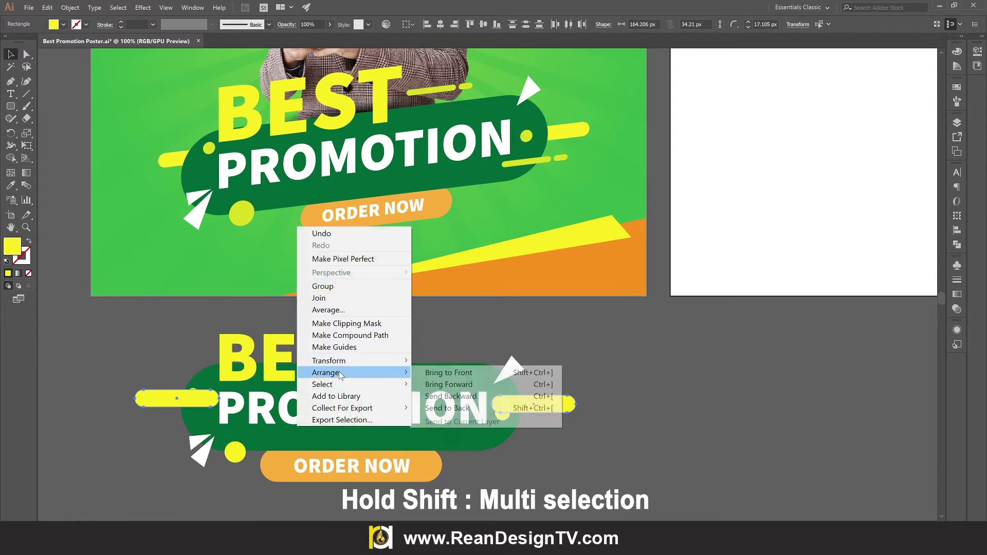
pyautogui.moveTo(325, 372)
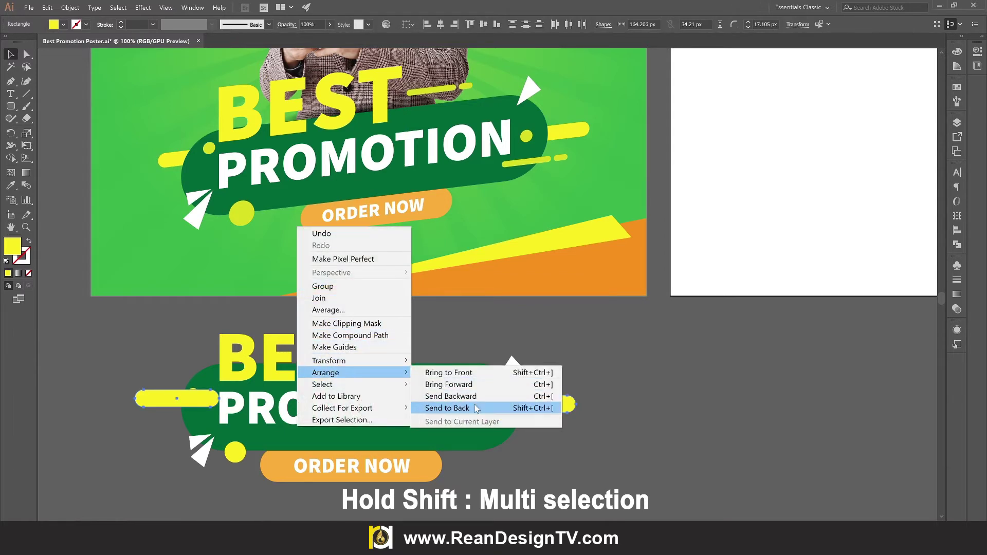
pyautogui.click(476, 409)
pyautogui.click(519, 472)
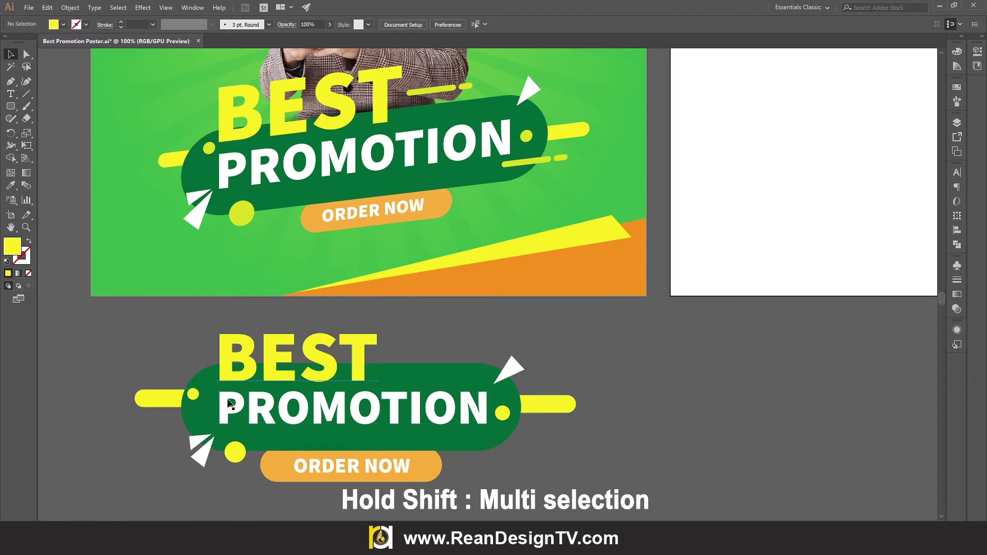
pyautogui.moveTo(193, 395); pyautogui.dragTo(203, 385)
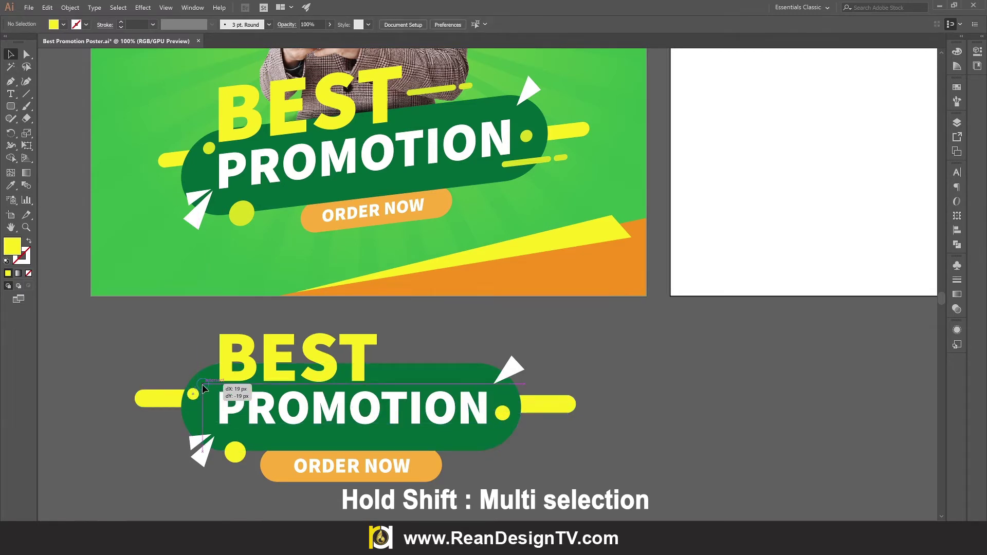
pyautogui.scroll(-1, 416, 456)
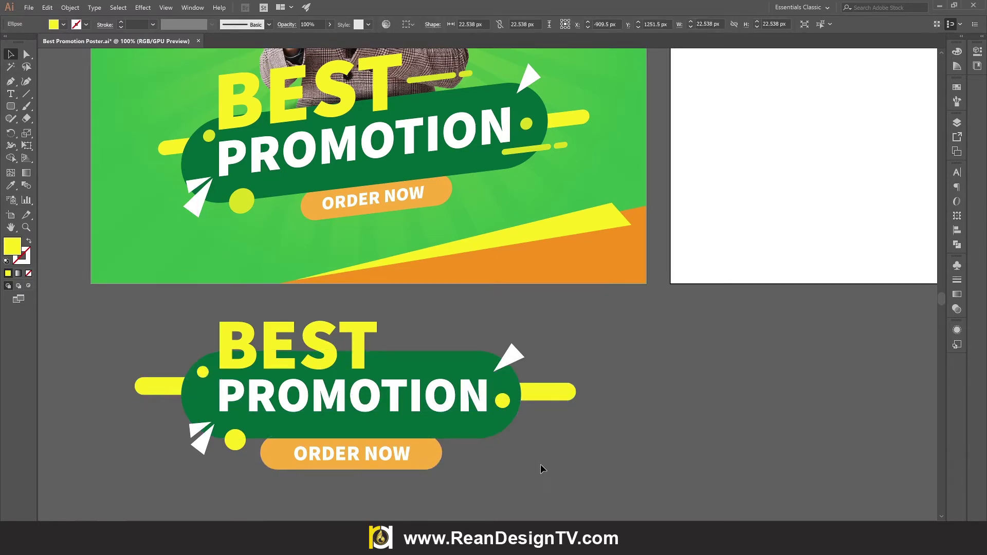
# Step: Duplicate the yellow bar and reshape copies into a long dash and a ~90 px dash
pyautogui.click(531, 467)
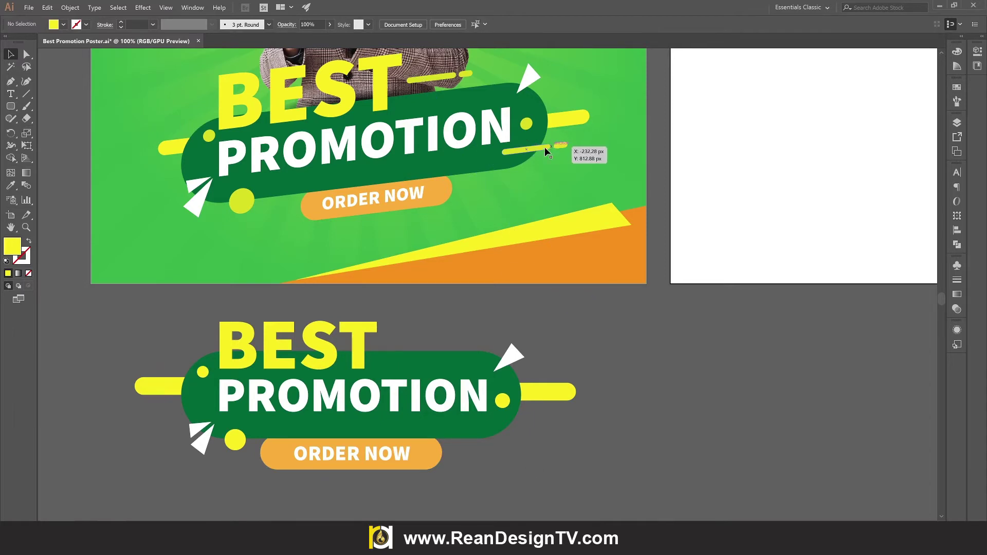
pyautogui.scroll(-1, 565, 387)
pyautogui.moveTo(548, 381)
pyautogui.mouseDown()
pyautogui.moveTo(571, 419)
pyautogui.moveTo(694, 420)
pyautogui.mouseUp()
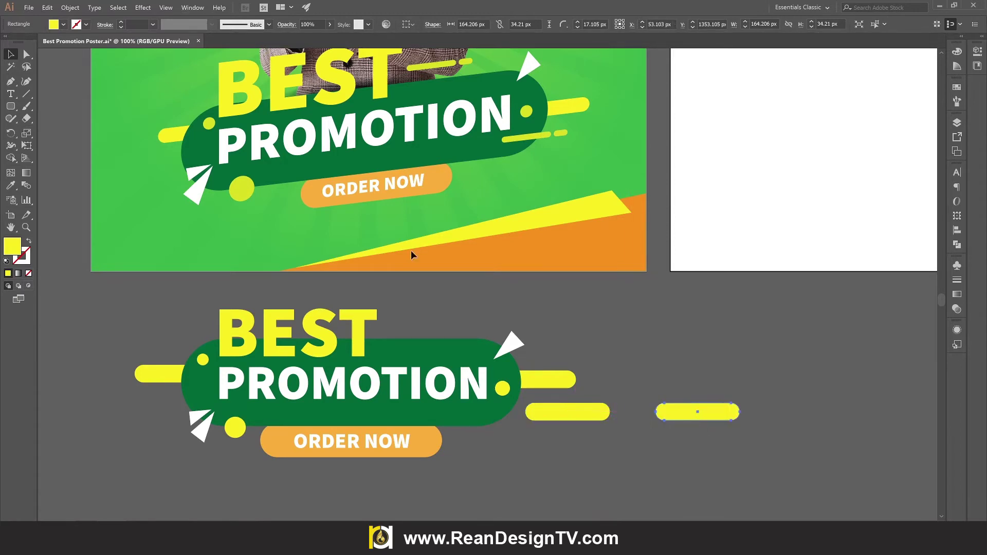
pyautogui.click(27, 53)
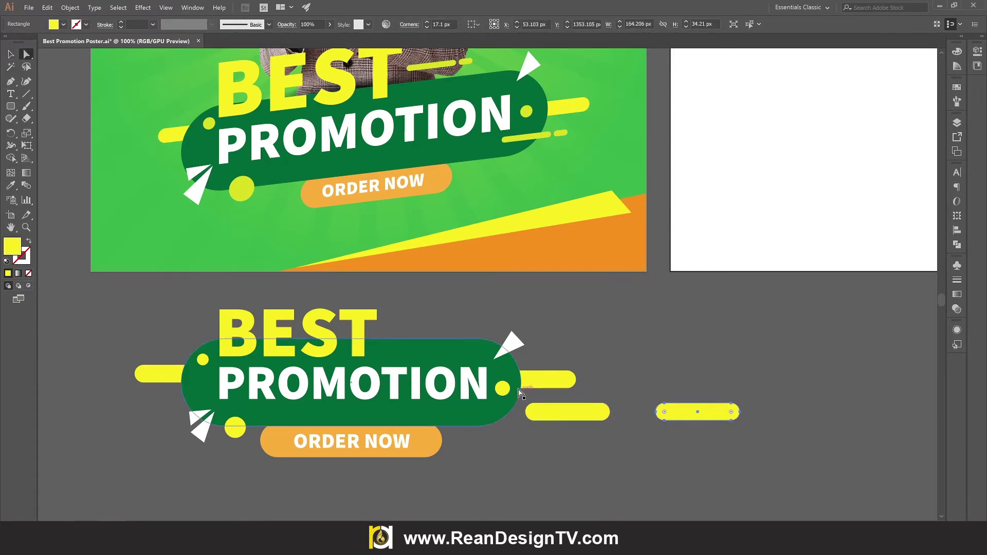
pyautogui.moveTo(617, 398)
pyautogui.mouseDown()
pyautogui.moveTo(601, 425)
pyautogui.moveTo(640, 419)
pyautogui.mouseUp()
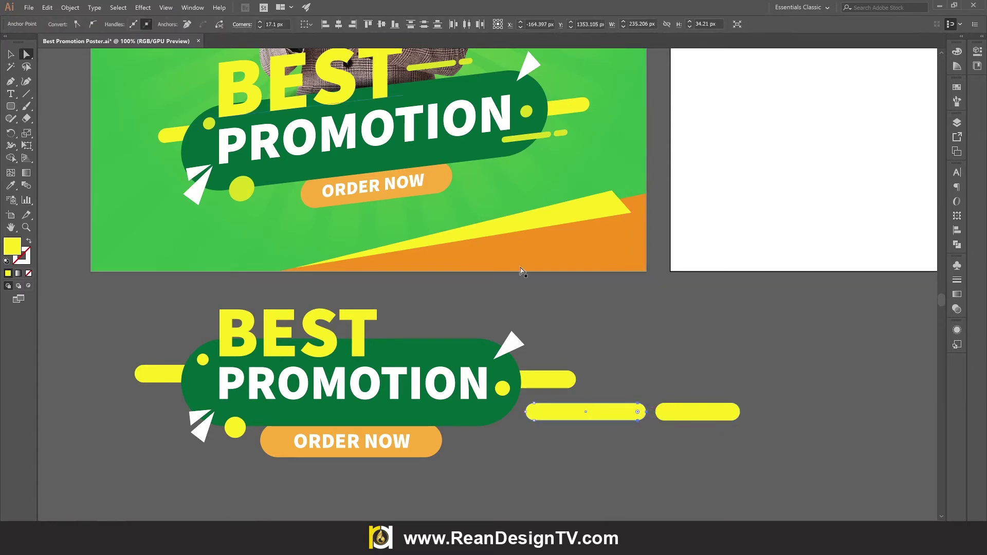
pyautogui.moveTo(772, 466)
pyautogui.mouseDown()
pyautogui.moveTo(738, 430)
pyautogui.moveTo(693, 425)
pyautogui.mouseUp()
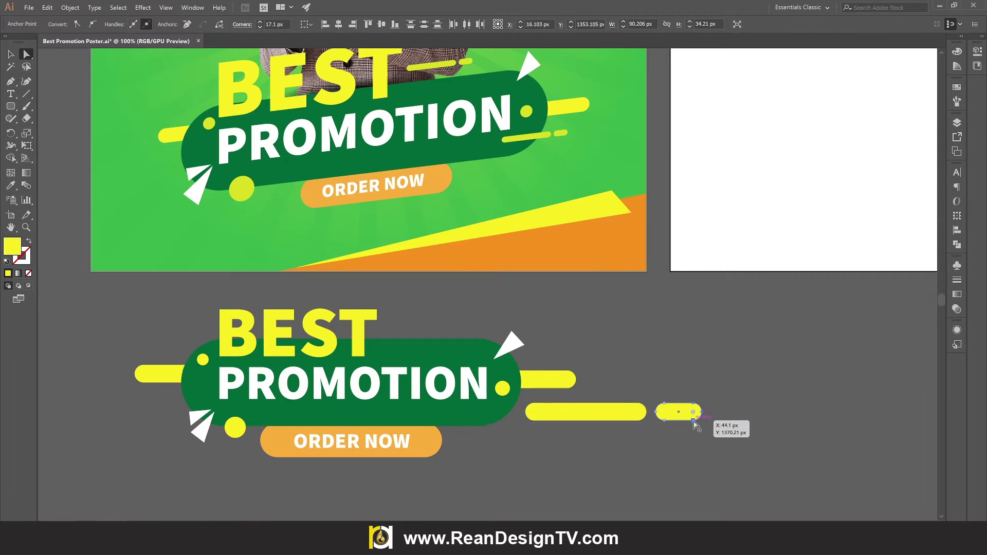
pyautogui.click(10, 54)
# Step: Scale both dashes to about 163 × 16 px, group them, and place under PROMOTION's right end
pyautogui.moveTo(611, 445); pyautogui.dragTo(680, 405)
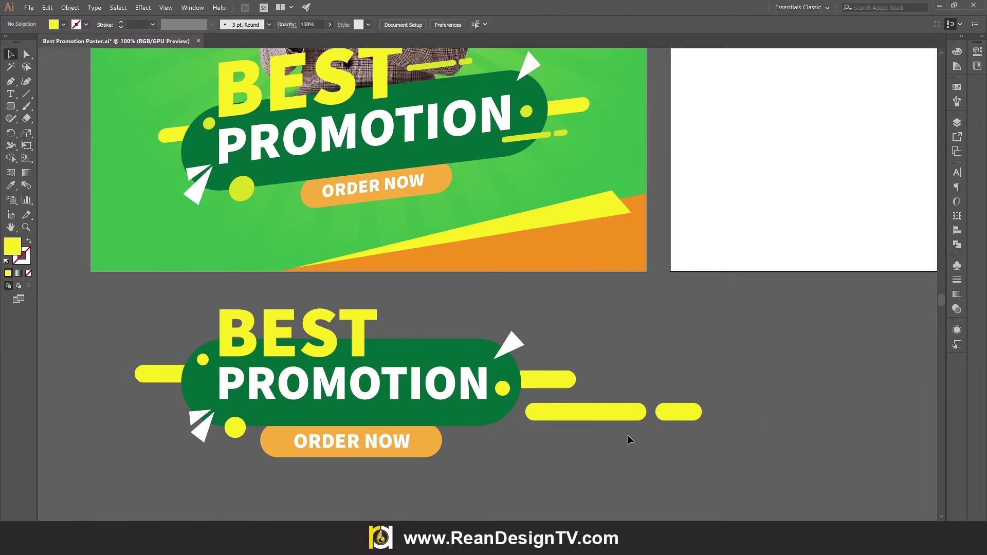
pyautogui.click(27, 146)
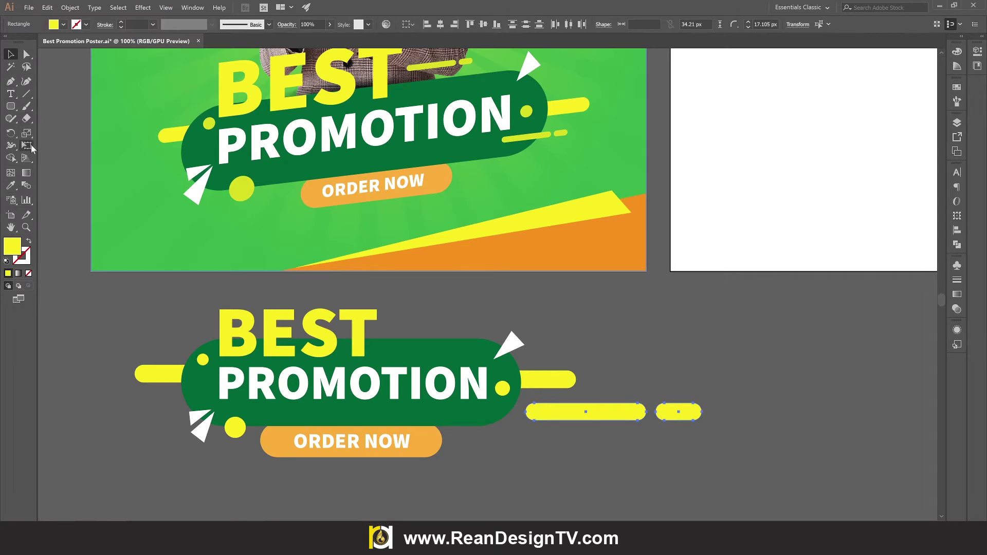
pyautogui.moveTo(702, 404); pyautogui.dragTo(609, 409)
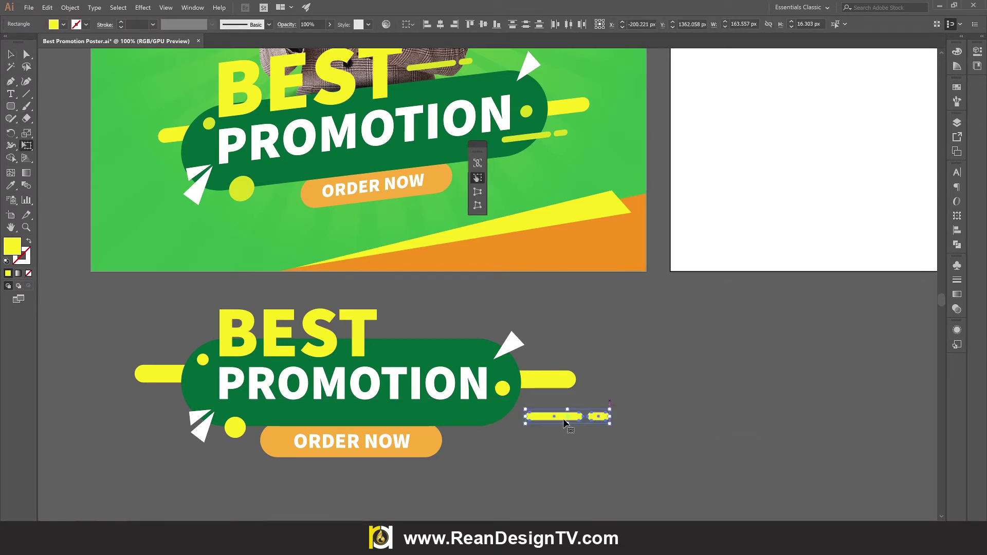
pyautogui.rightClick(301, 435)
pyautogui.click(334, 288)
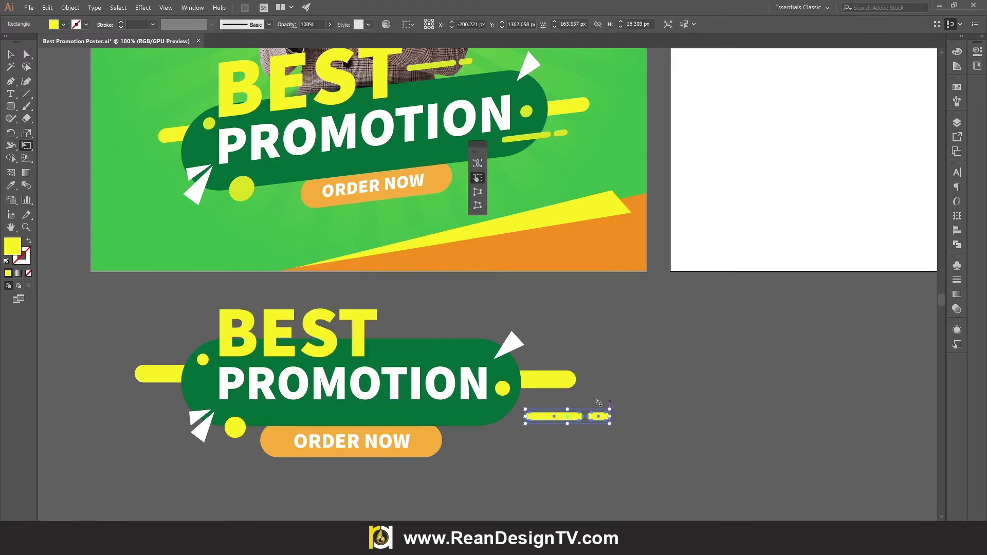
pyautogui.press('v')
pyautogui.click(651, 378)
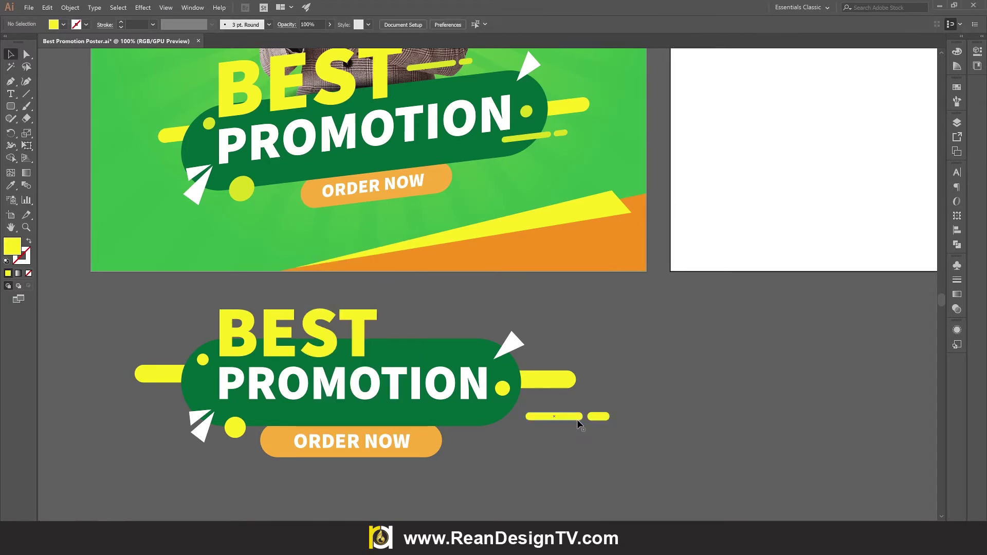
pyautogui.moveTo(593, 417)
pyautogui.mouseDown()
pyautogui.moveTo(534, 410)
pyautogui.moveTo(546, 413)
pyautogui.mouseUp()
# Step: Bring the dash pair in front of the green pill, shrunk to about 147 px wide
pyautogui.scroll(2, 542, 406)
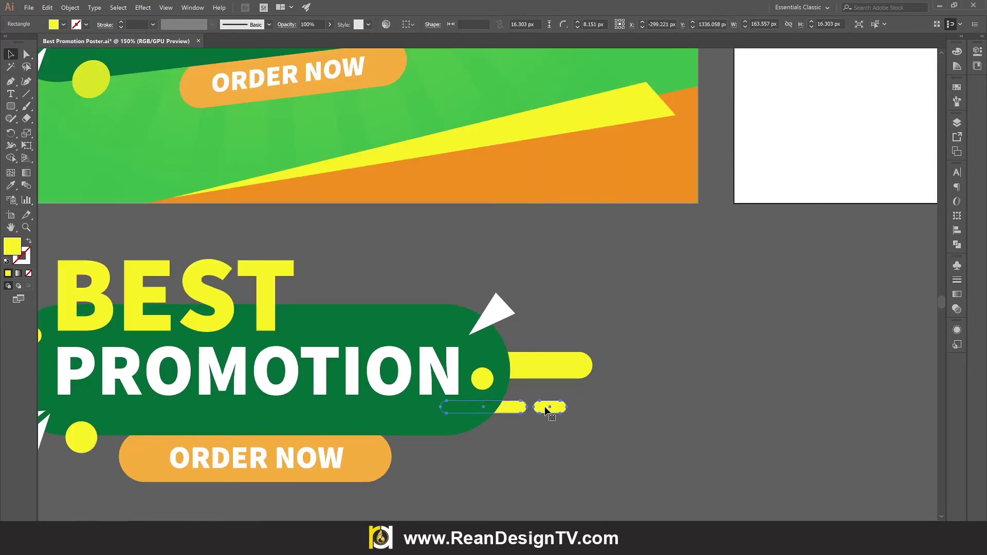
pyautogui.rightClick(292, 229)
pyautogui.moveTo(319, 337)
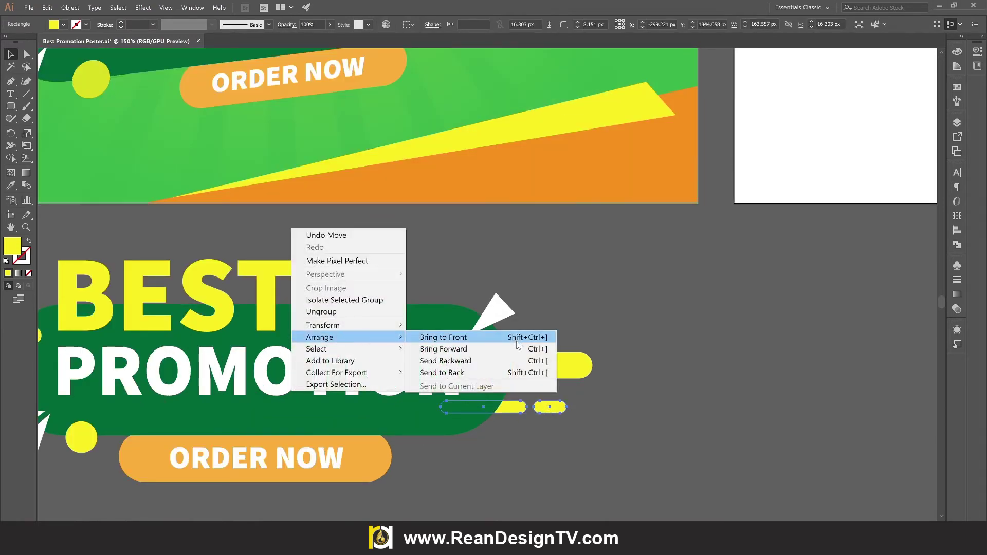
pyautogui.click(508, 337)
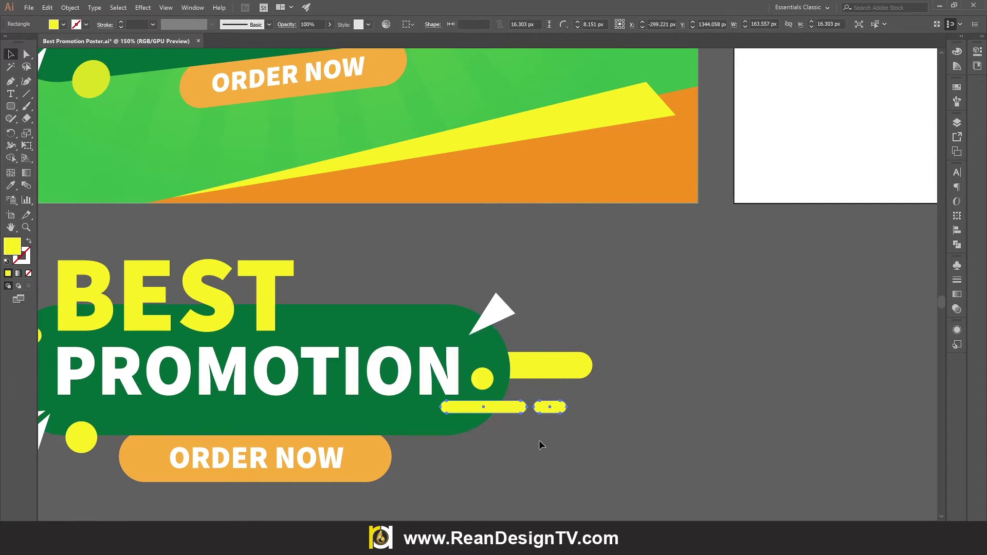
pyautogui.press('e')
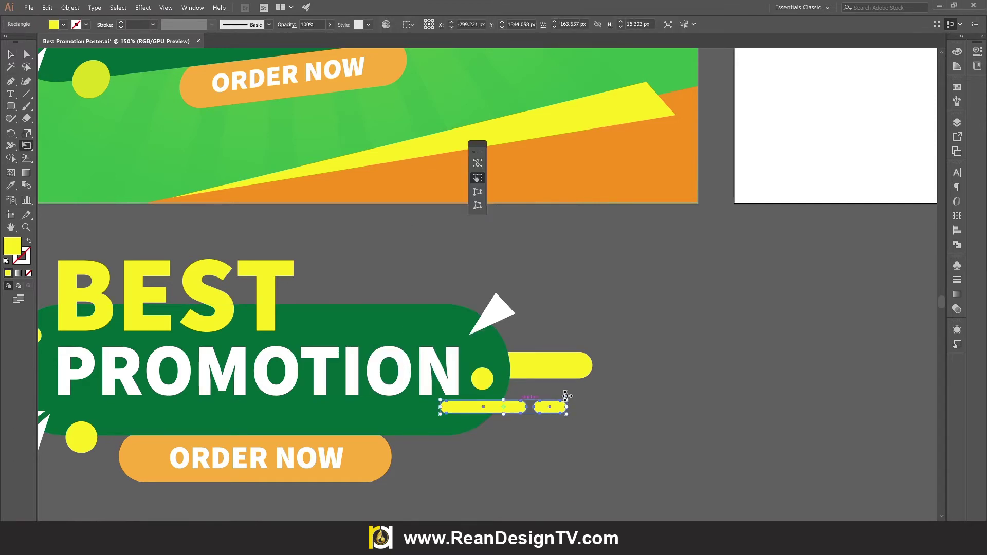
pyautogui.moveTo(565, 398); pyautogui.dragTo(549, 406)
pyautogui.press('v')
pyautogui.click(526, 451)
# Step: Copy the dash pair to above-right of BEST
pyautogui.scroll(-1, 526, 451)
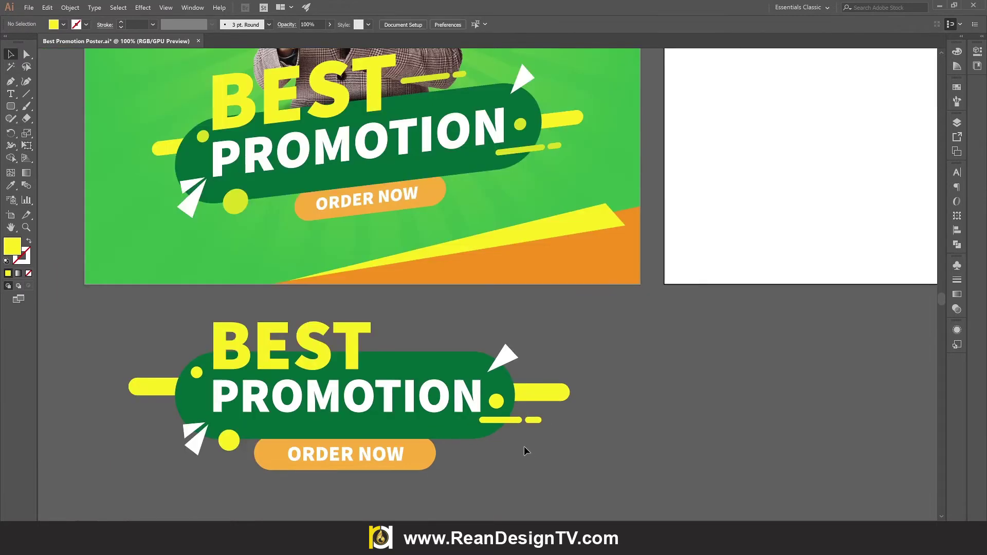
pyautogui.scroll(1, 523, 446)
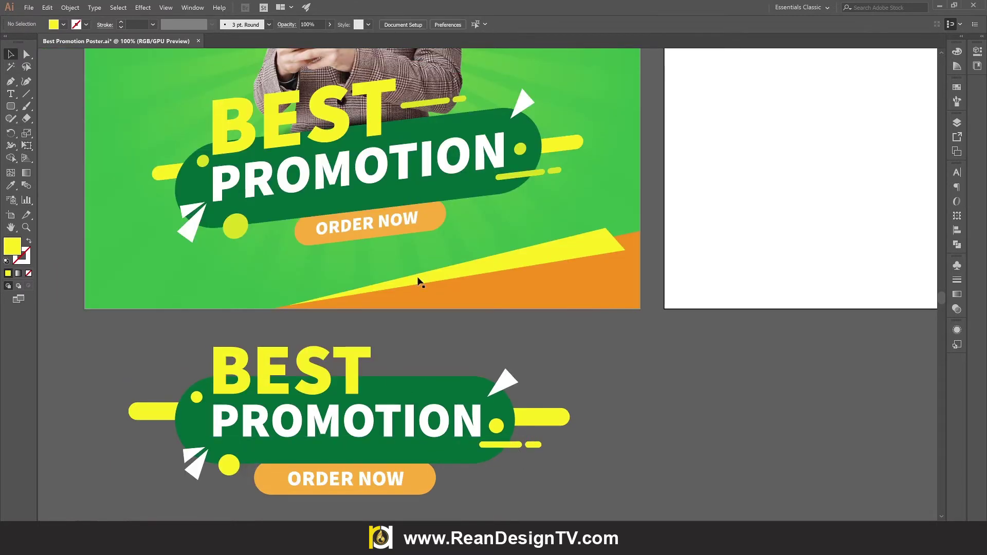
pyautogui.click(533, 447)
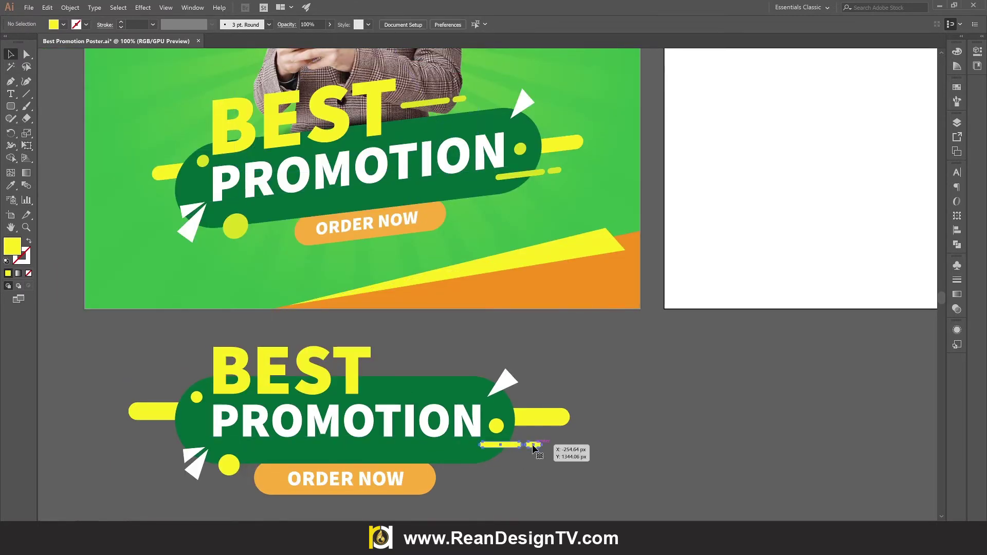
pyautogui.moveTo(535, 447); pyautogui.dragTo(446, 368)
pyautogui.click(501, 349)
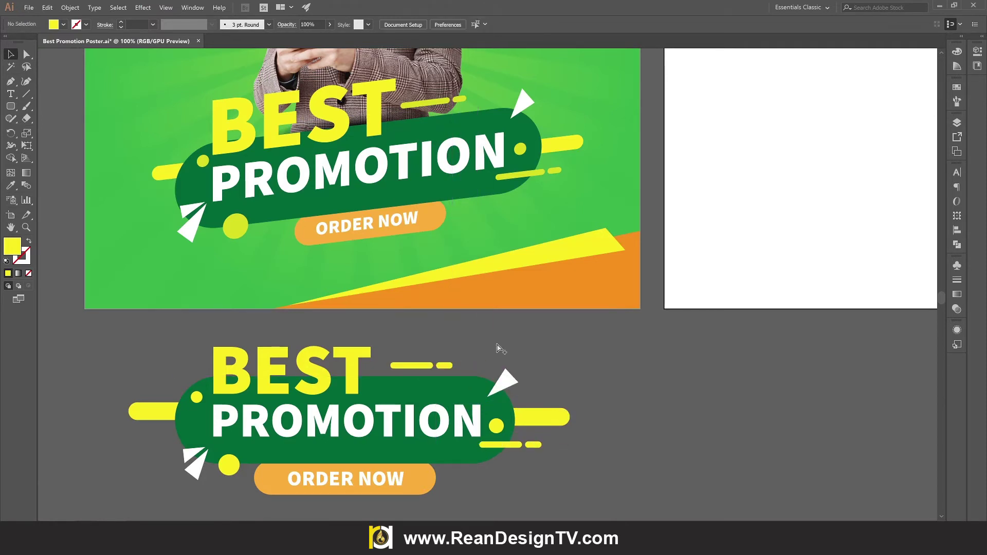
pyautogui.scroll(-3, 496, 343)
pyautogui.scroll(2, 523, 363)
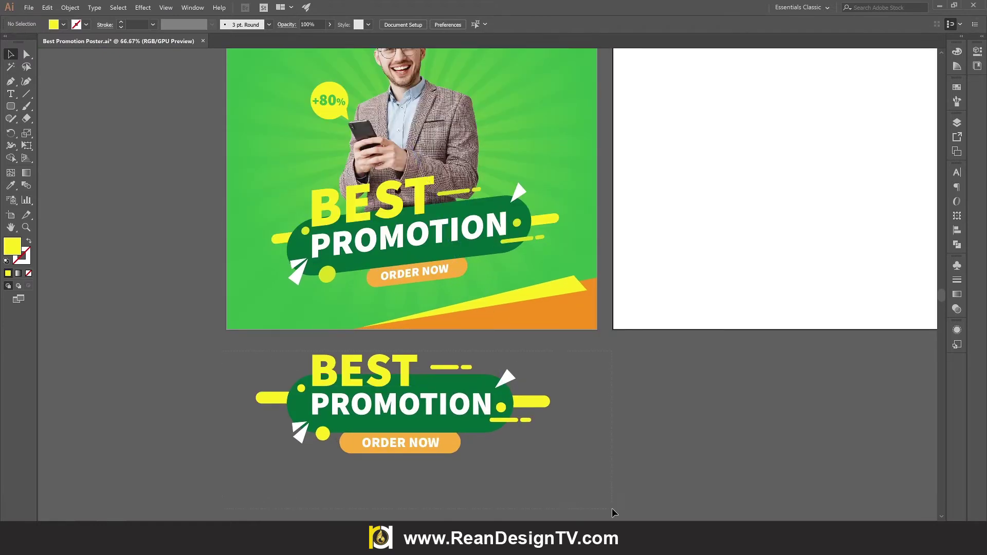
# Step: Group all the banner's objects and tilt the group so its right end rises
pyautogui.moveTo(611, 512); pyautogui.dragTo(592, 513)
pyautogui.rightClick(205, 233)
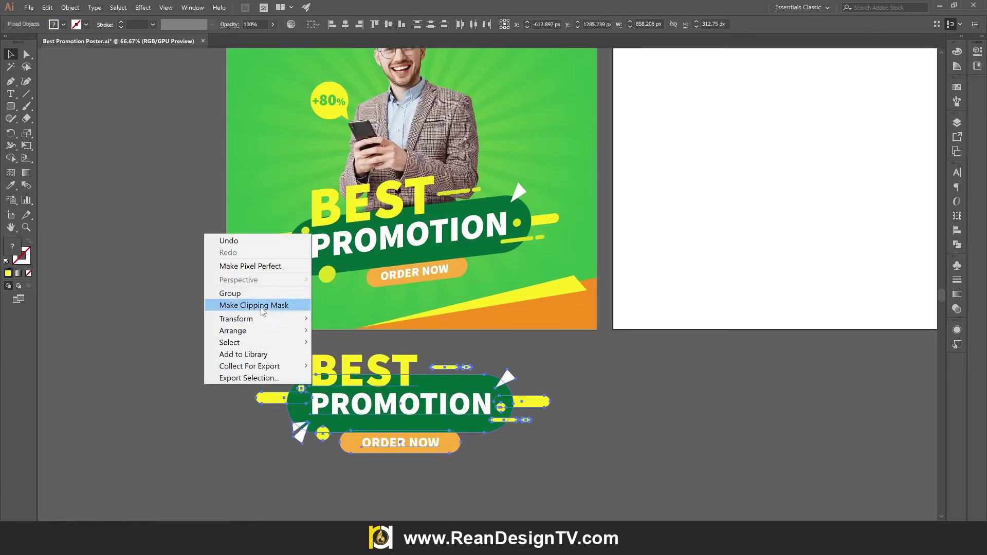
pyautogui.click(226, 293)
pyautogui.click(690, 412)
pyautogui.click(448, 401)
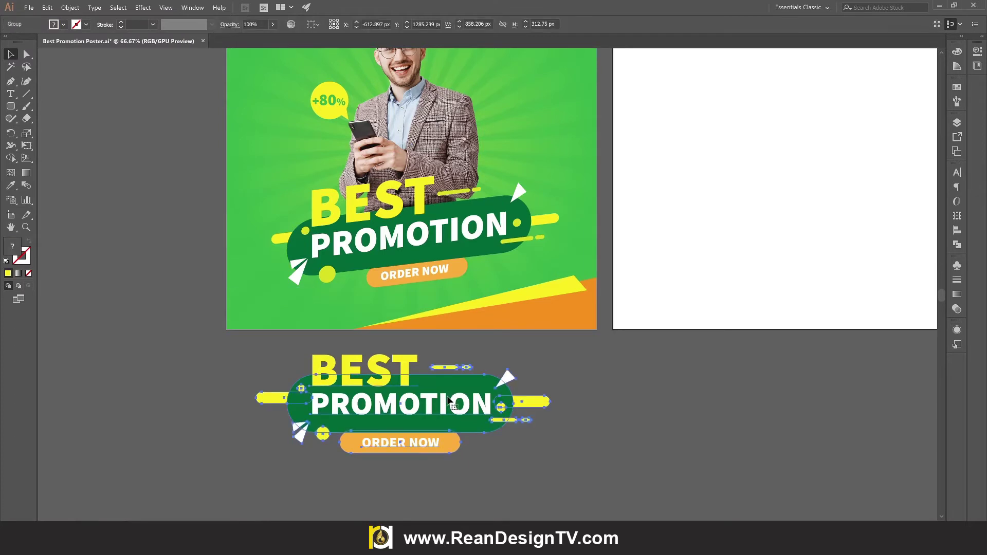
pyautogui.click(30, 147)
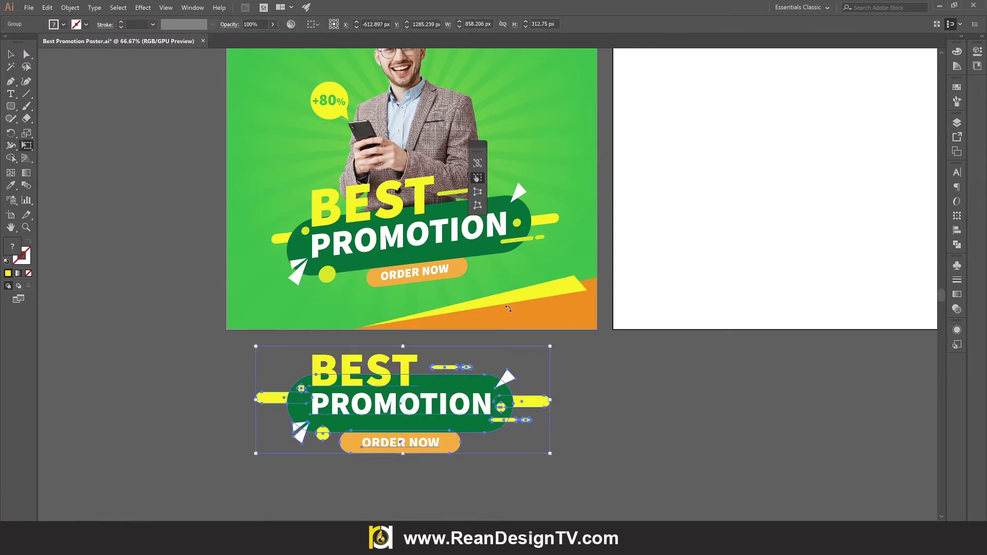
pyautogui.moveTo(550, 403); pyautogui.dragTo(548, 366)
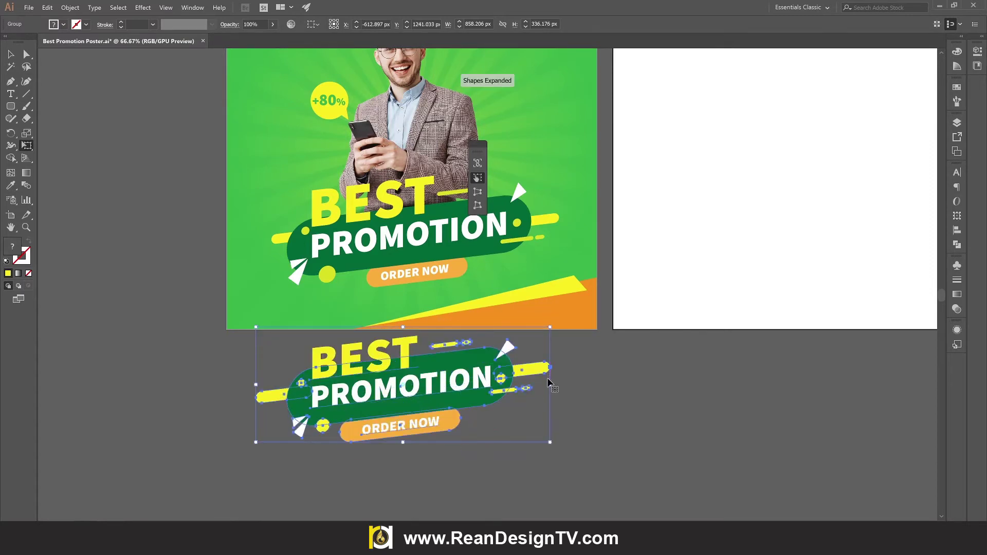
pyautogui.click(10, 54)
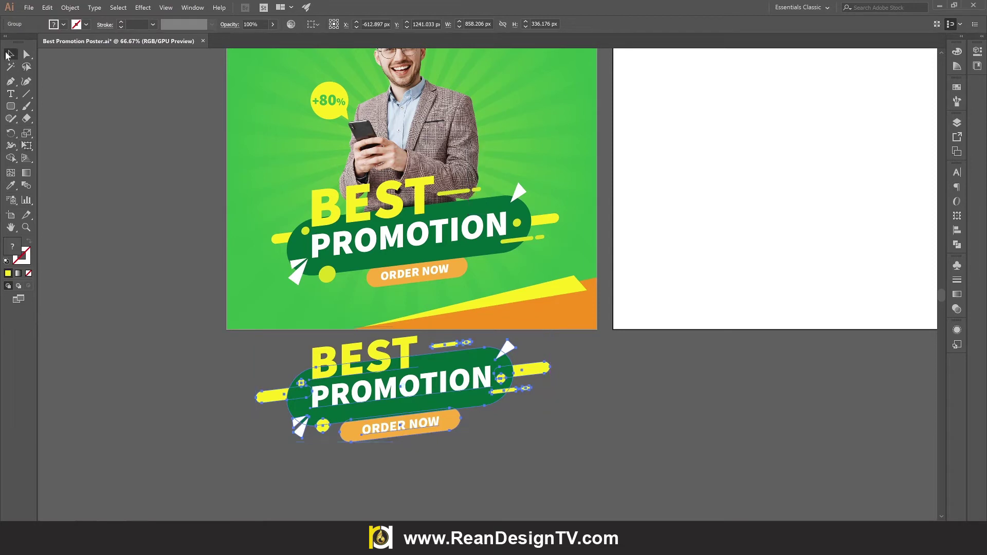
pyautogui.click(256, 293)
pyautogui.scroll(-1, 324, 398)
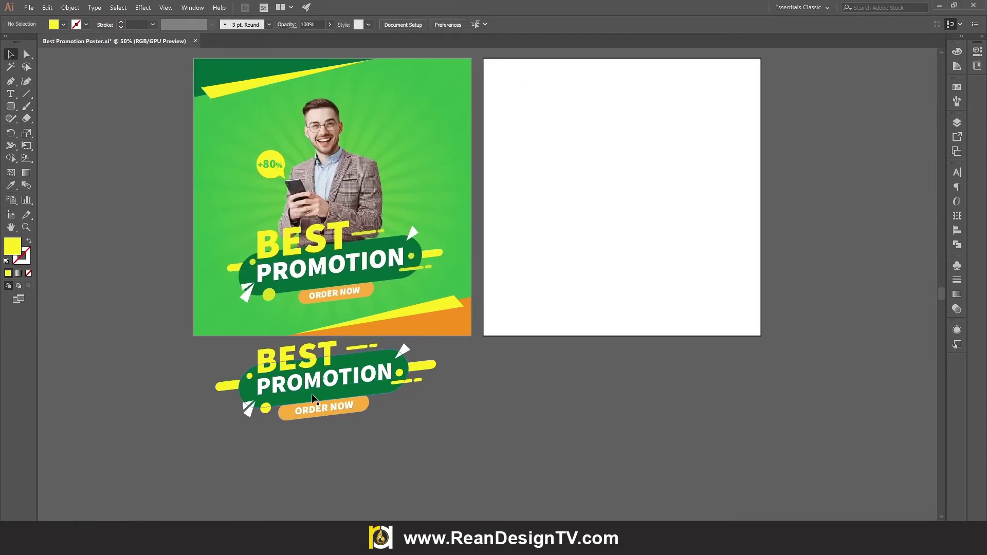
# Step: Move the tilted banner onto the right artboard and cover it with a 1081 × 1081 px yellow square
pyautogui.moveTo(312, 396)
pyautogui.mouseDown()
pyautogui.moveTo(611, 248)
pyautogui.moveTo(615, 255)
pyautogui.mouseUp()
pyautogui.click(589, 352)
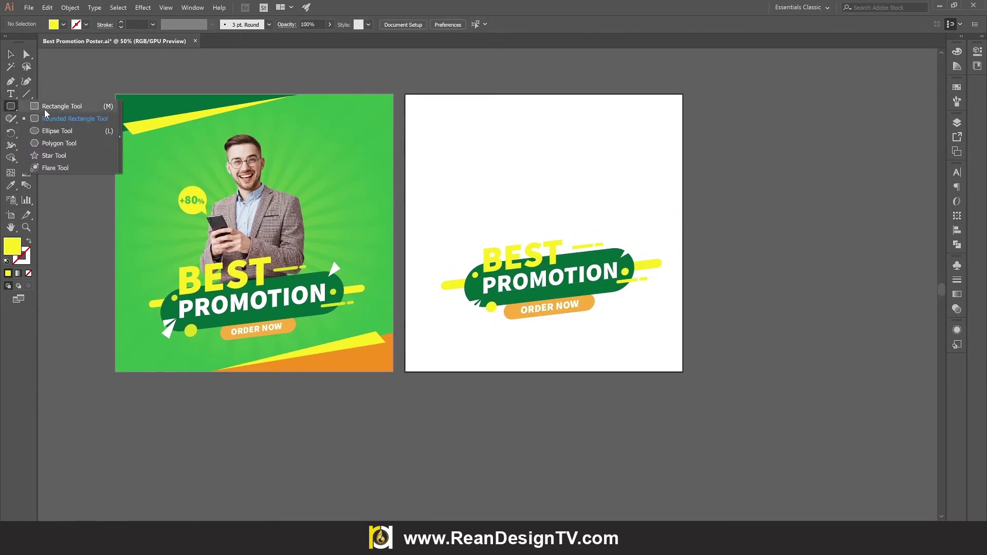
pyautogui.moveTo(12, 108); pyautogui.dragTo(59, 113)
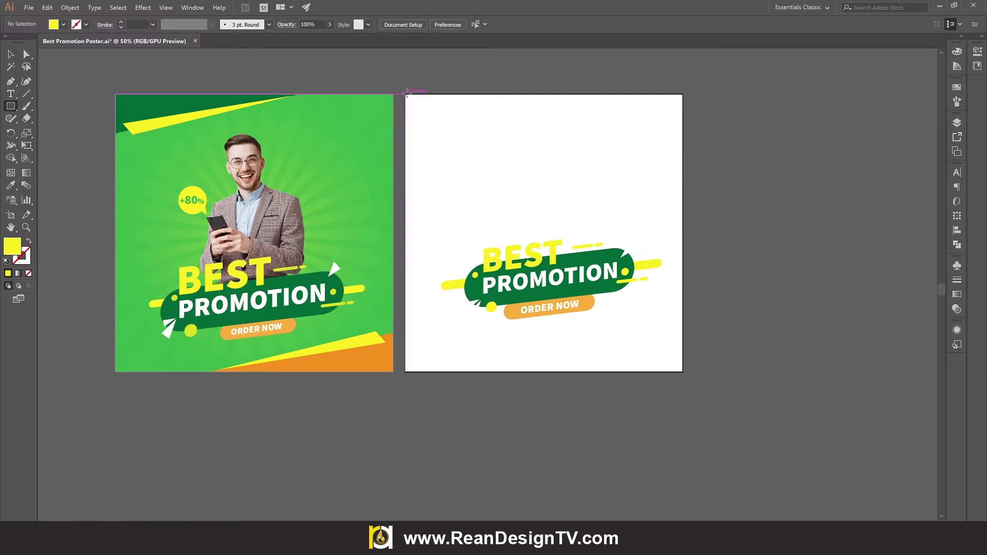
pyautogui.moveTo(405, 94); pyautogui.dragTo(683, 372)
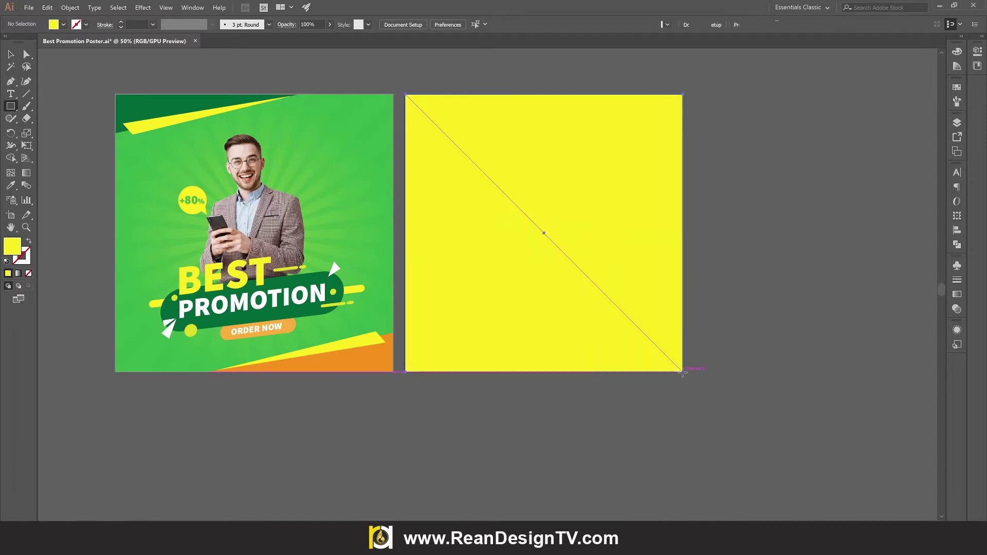
pyautogui.press('v')
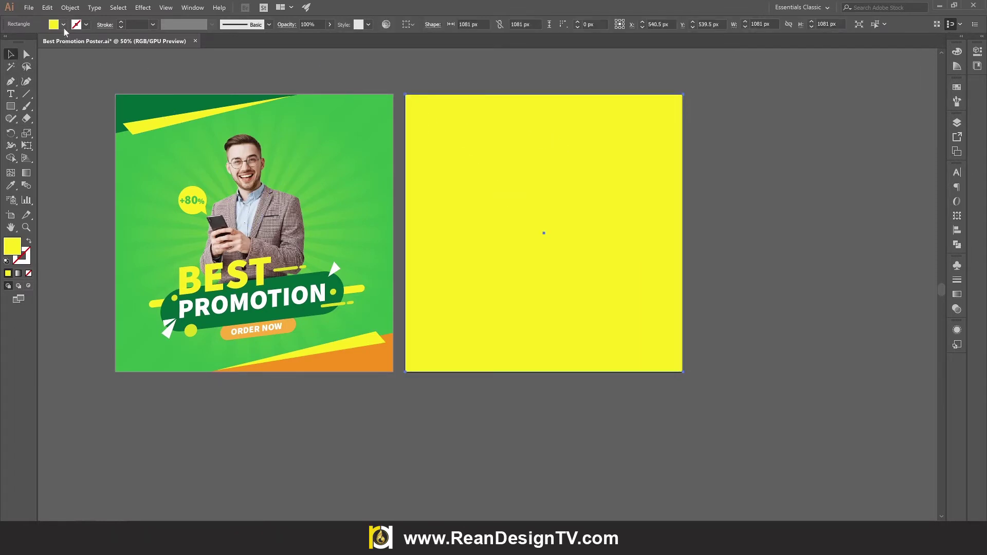
# Step: Give the square a gradient fill with a yellow-green left stop and a green right stop
pyautogui.click(62, 27)
pyautogui.click(7, 63)
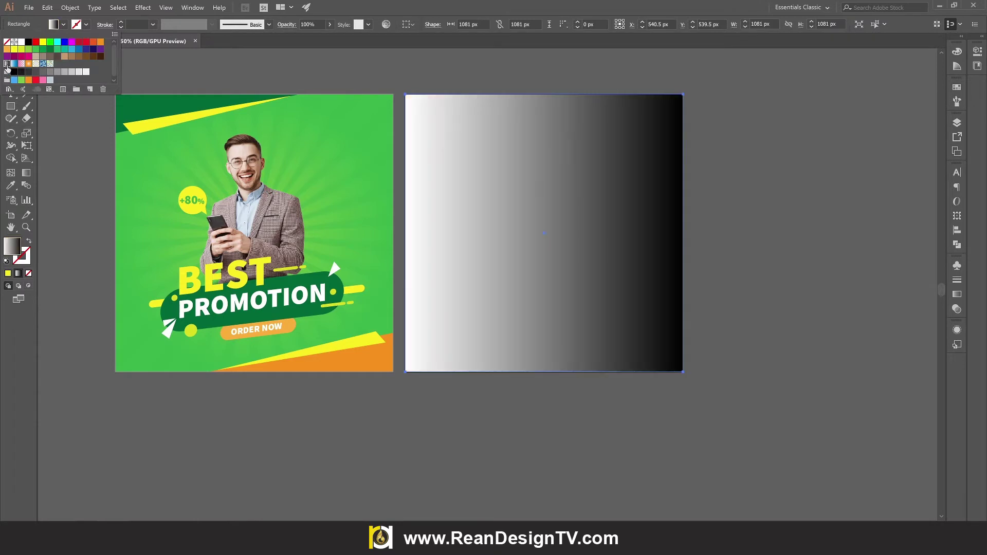
pyautogui.click(733, 153)
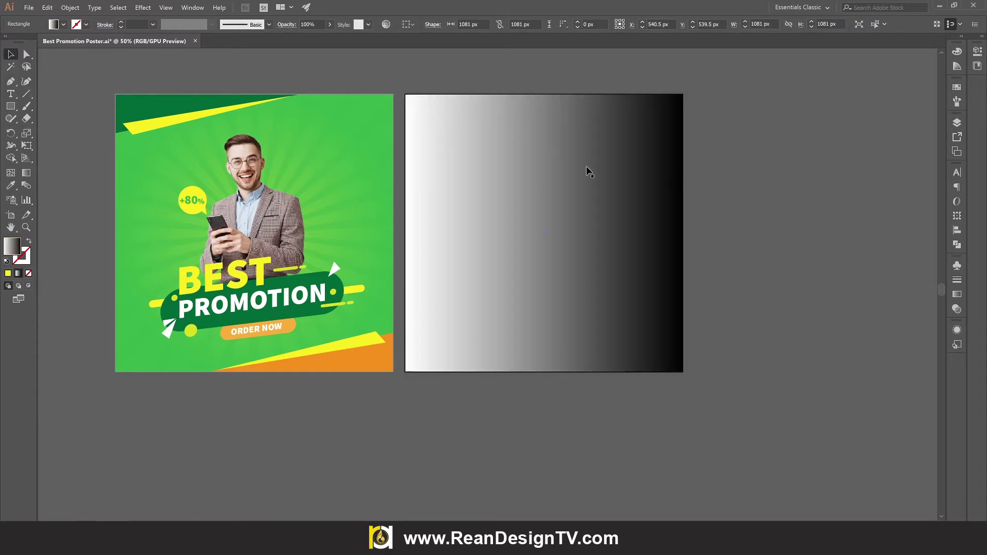
pyautogui.click(957, 296)
pyautogui.scroll(1, 807, 266)
pyautogui.moveTo(730, 259); pyautogui.dragTo(773, 262)
pyautogui.scroll(1, 586, 250)
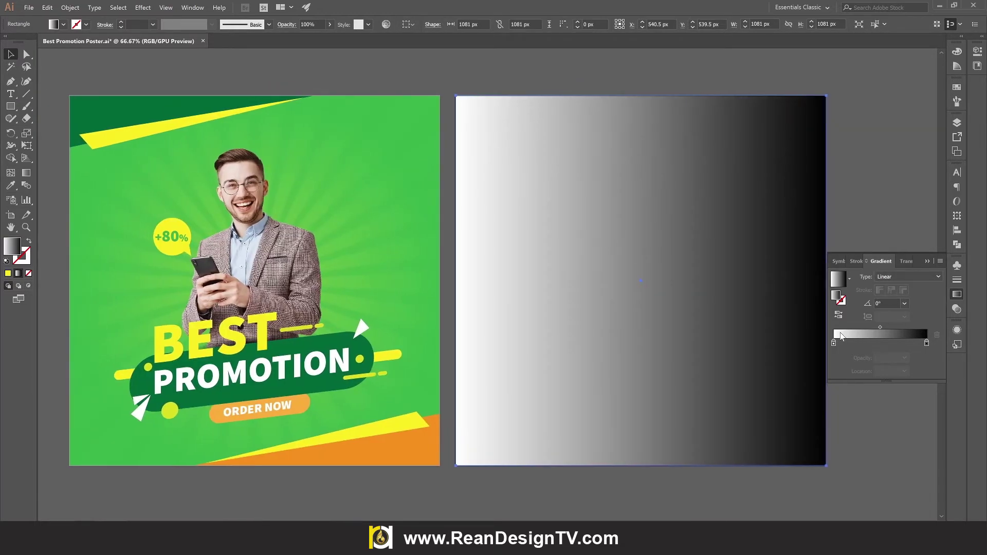
pyautogui.doubleClick(833, 343)
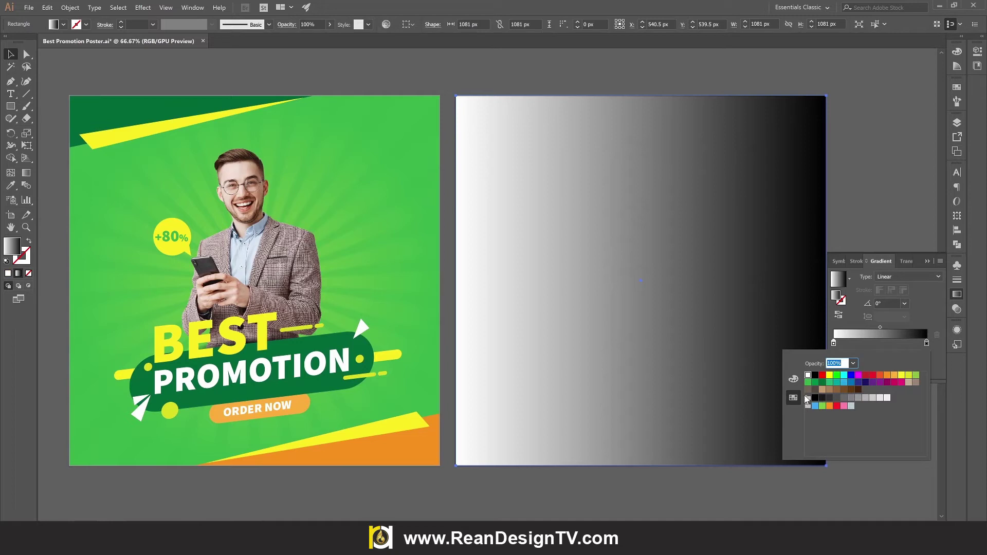
pyautogui.click(916, 376)
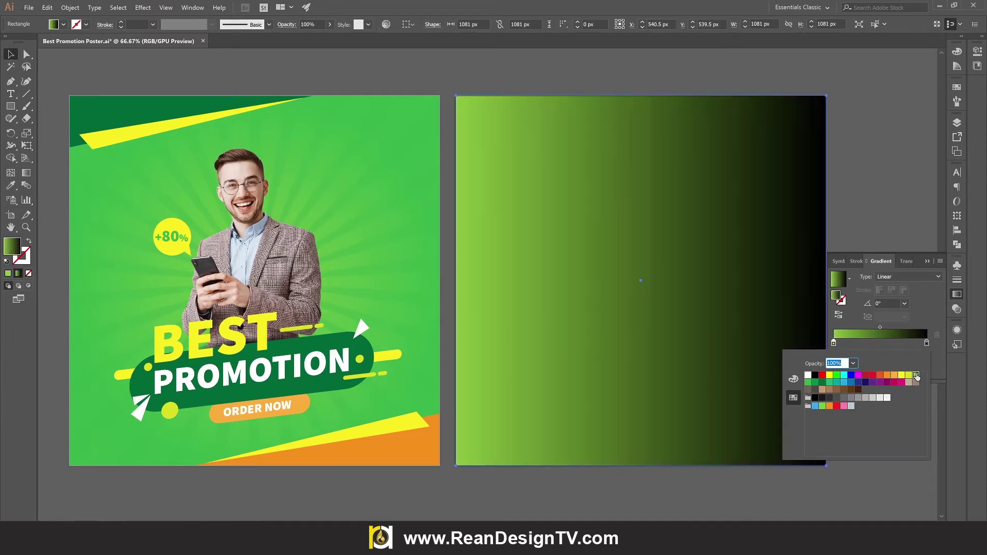
pyautogui.click(926, 342)
pyautogui.doubleClick(927, 343)
pyautogui.click(808, 382)
pyautogui.click(618, 277)
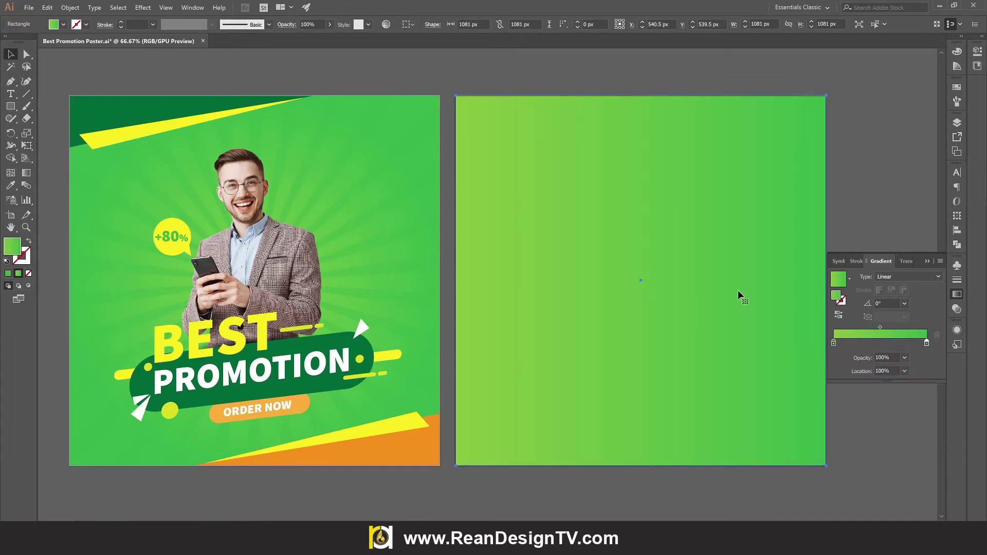
# Step: Make the gradient radial with its midpoint at 58.11%
pyautogui.click(908, 277)
pyautogui.click(908, 294)
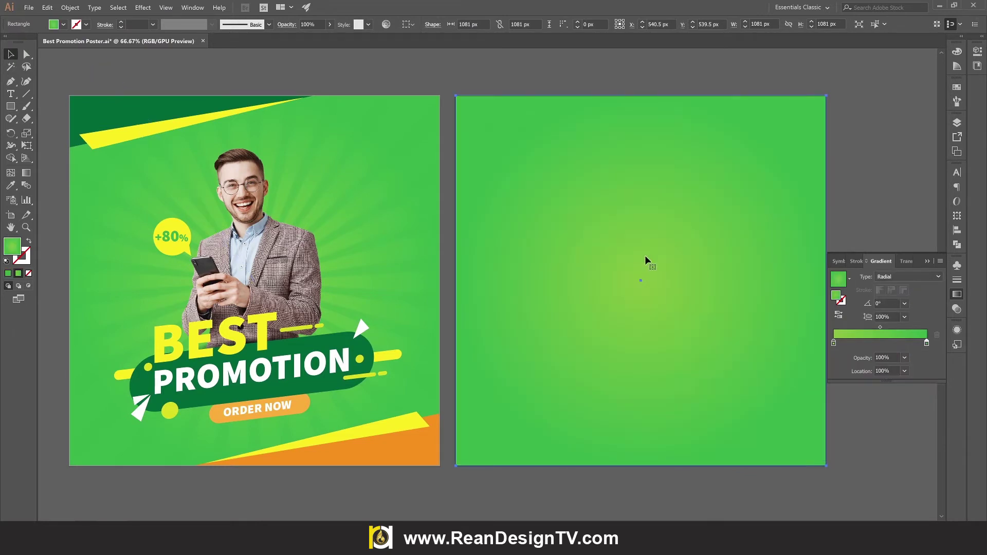
pyautogui.moveTo(867, 187); pyautogui.dragTo(840, 183)
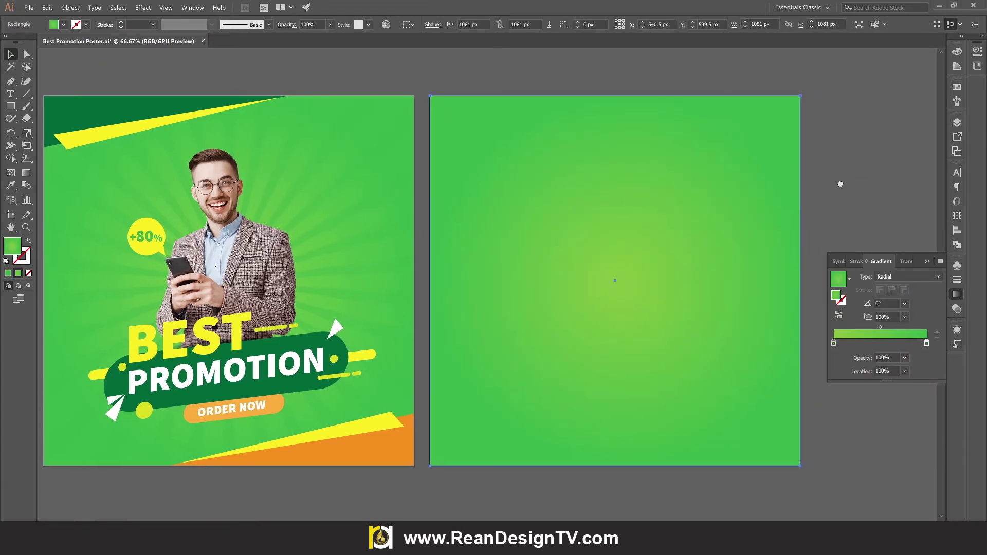
pyautogui.moveTo(881, 330); pyautogui.dragTo(888, 329)
# Step: Send the green square to the back, behind the BEST PROMOTION banner
pyautogui.click(813, 459)
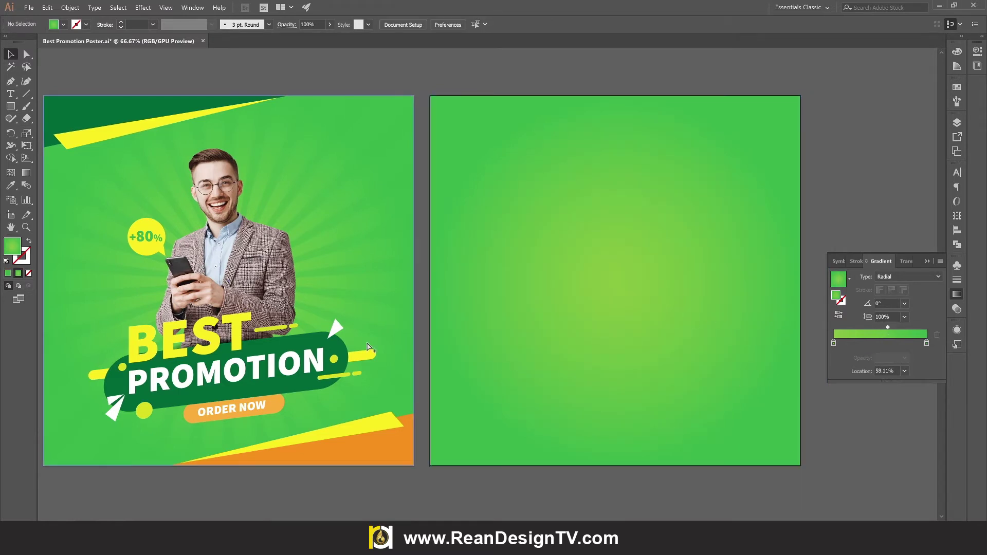
pyautogui.hotkey('ctrl', '-')
pyautogui.click(485, 205)
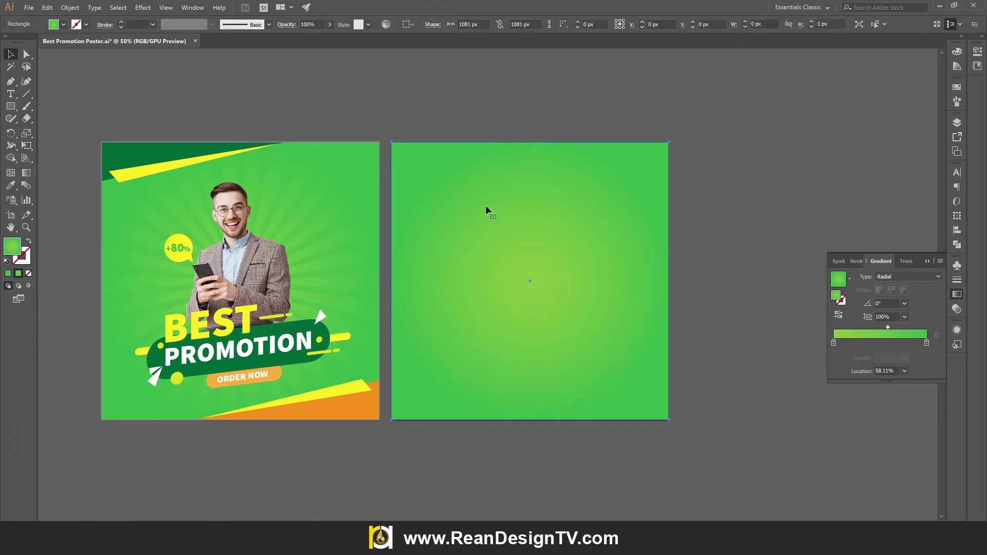
pyautogui.rightClick(485, 205)
pyautogui.moveTo(291, 285)
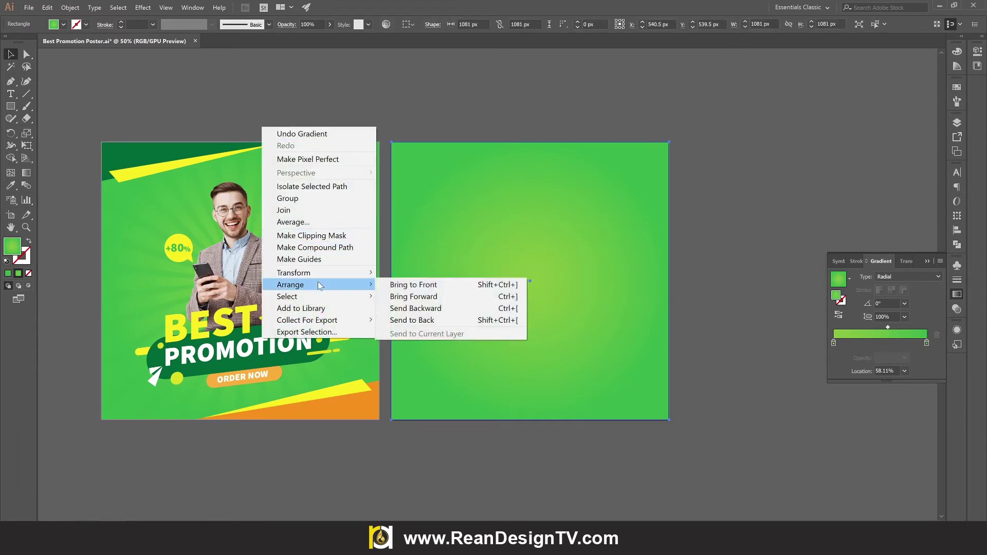
pyautogui.click(439, 320)
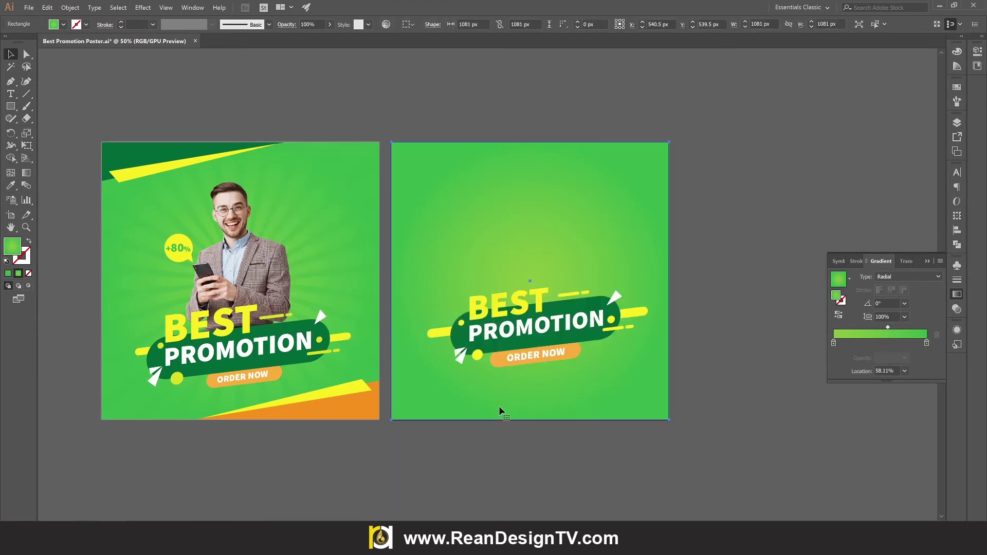
pyautogui.click(522, 456)
# Step: Move the BEST PROMOTION banner slightly lower on the artboard
pyautogui.moveTo(560, 460); pyautogui.dragTo(533, 446)
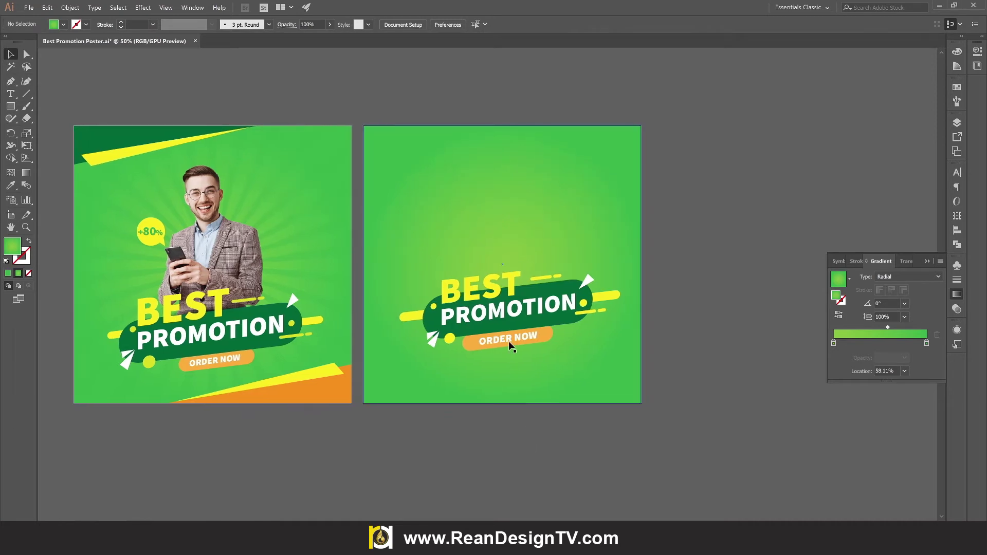
pyautogui.moveTo(510, 318); pyautogui.dragTo(511, 325)
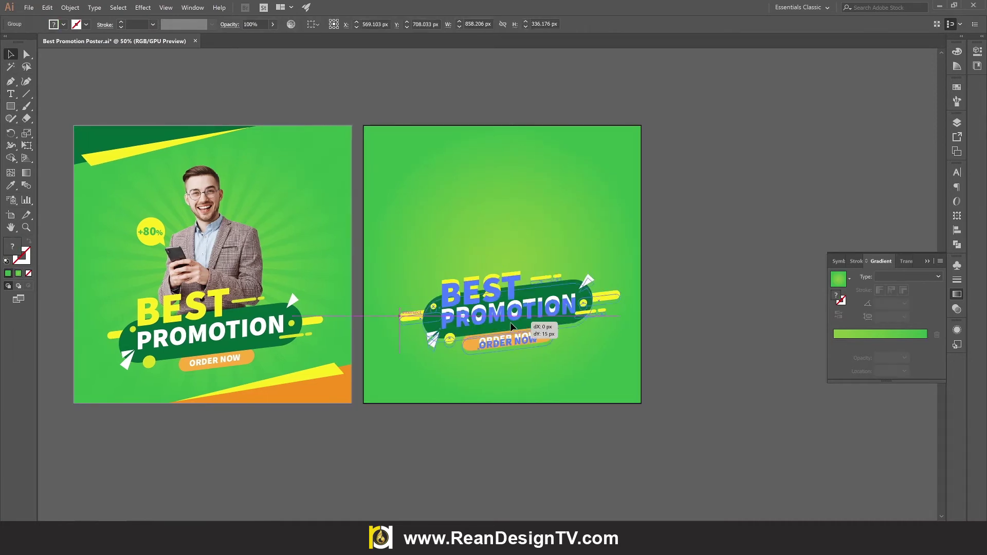
pyautogui.click(505, 437)
# Step: Draw a triangle at the artboard's bottom-right corner with the Pen tool
pyautogui.press('p')
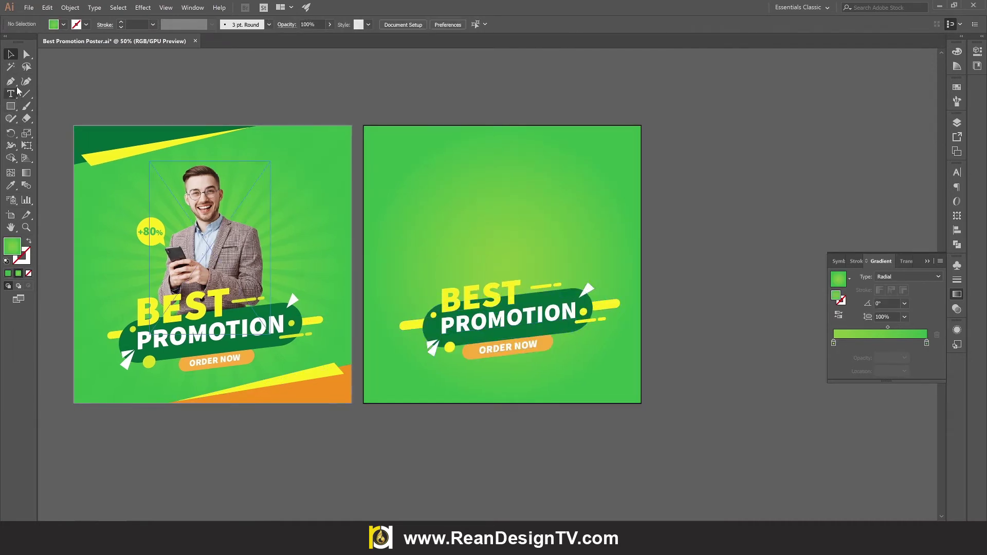
pyautogui.keyDown('alt'); pyautogui.scroll(1, 536, 401); pyautogui.keyUp('alt')
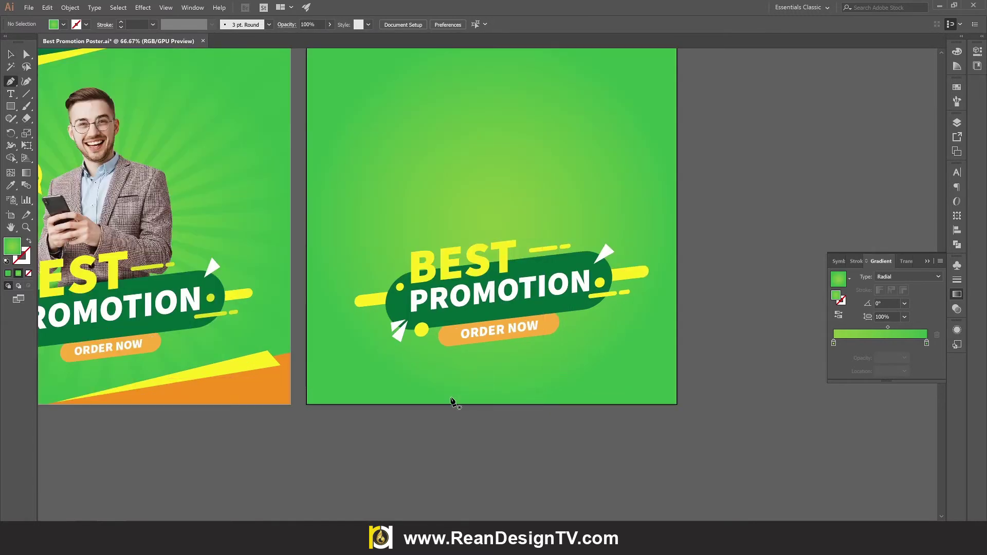
pyautogui.click(686, 404)
pyautogui.click(676, 347)
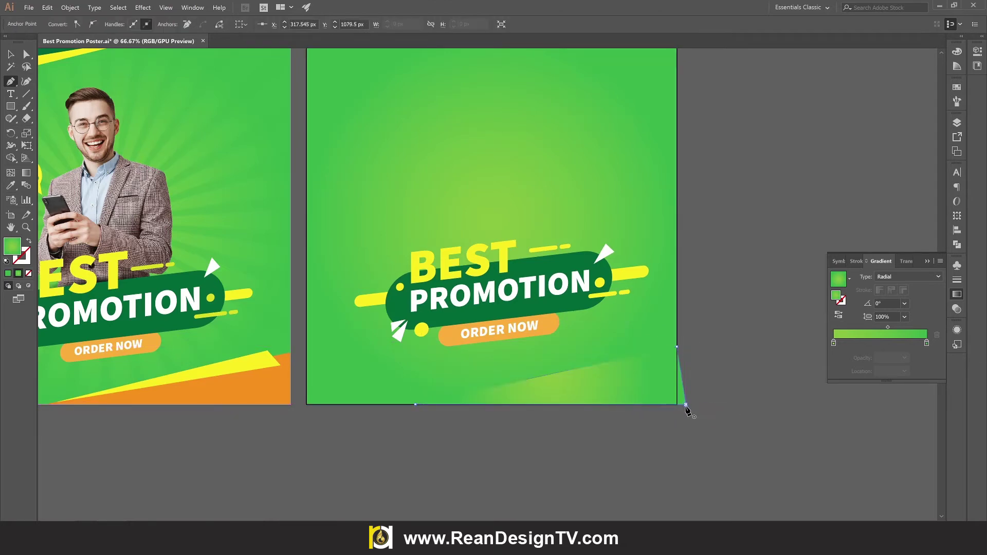
pyautogui.click(686, 405)
# Step: Snap the triangle's bottom-right anchor onto the artboard corner with Direct Selection
pyautogui.click(26, 54)
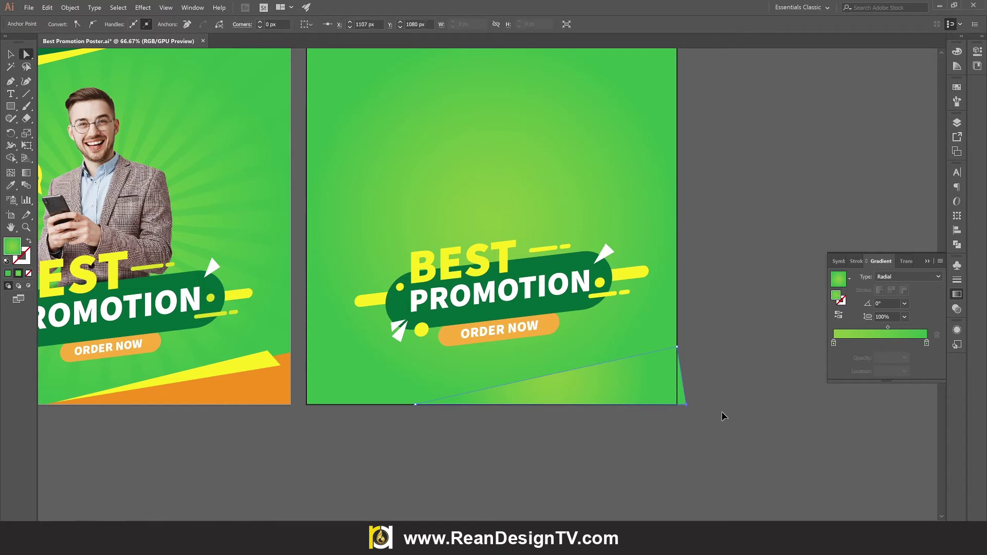
pyautogui.scroll(2, 715, 406)
pyautogui.scroll(1, 648, 417)
pyautogui.click(593, 341)
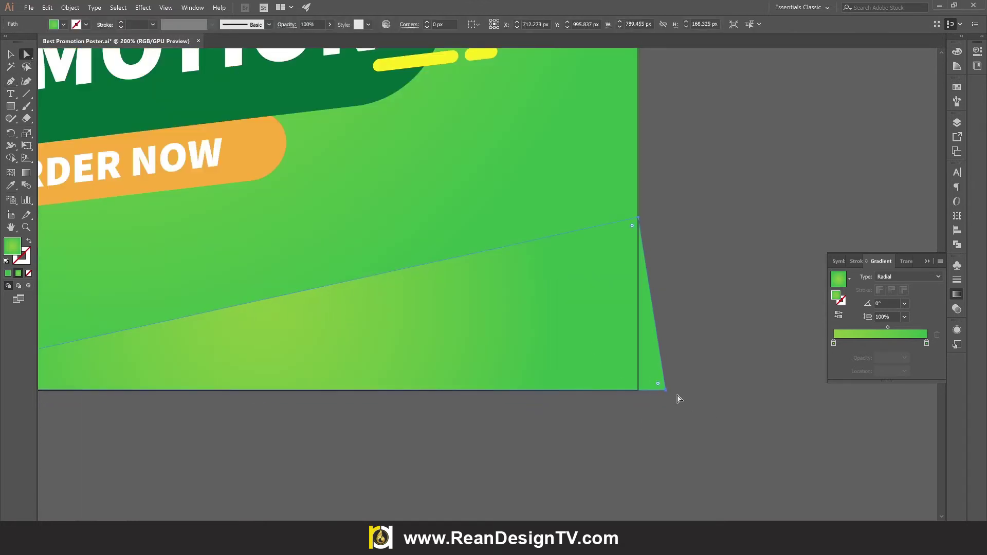
pyautogui.moveTo(665, 390); pyautogui.dragTo(638, 390)
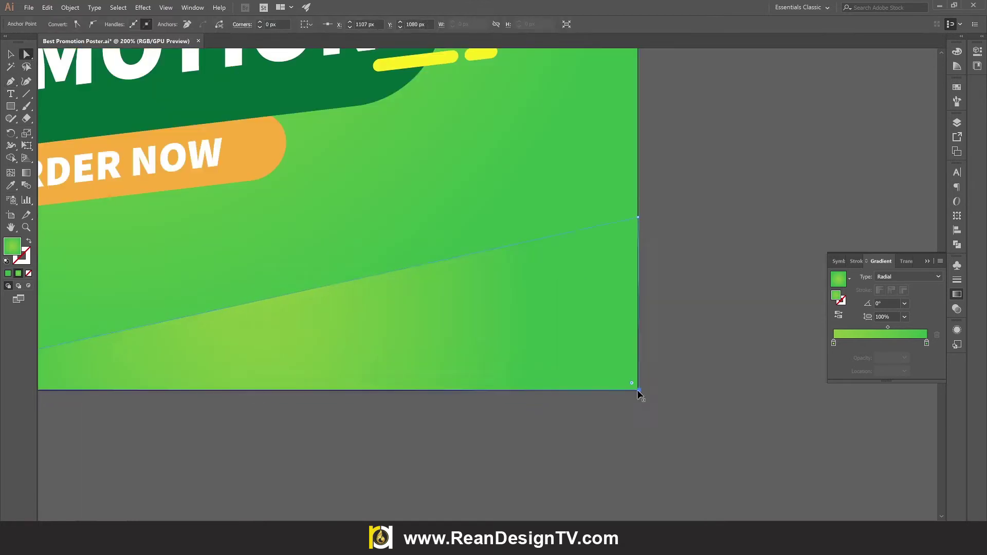
pyautogui.scroll(-2, 639, 392)
pyautogui.scroll(-1, 529, 369)
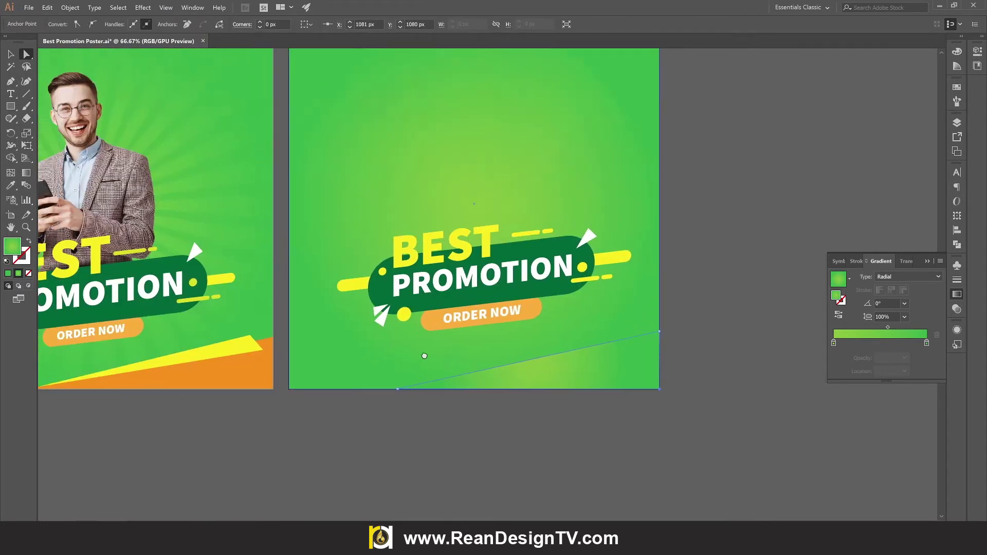
pyautogui.hscroll(-3, 426, 354)
pyautogui.click(10, 53)
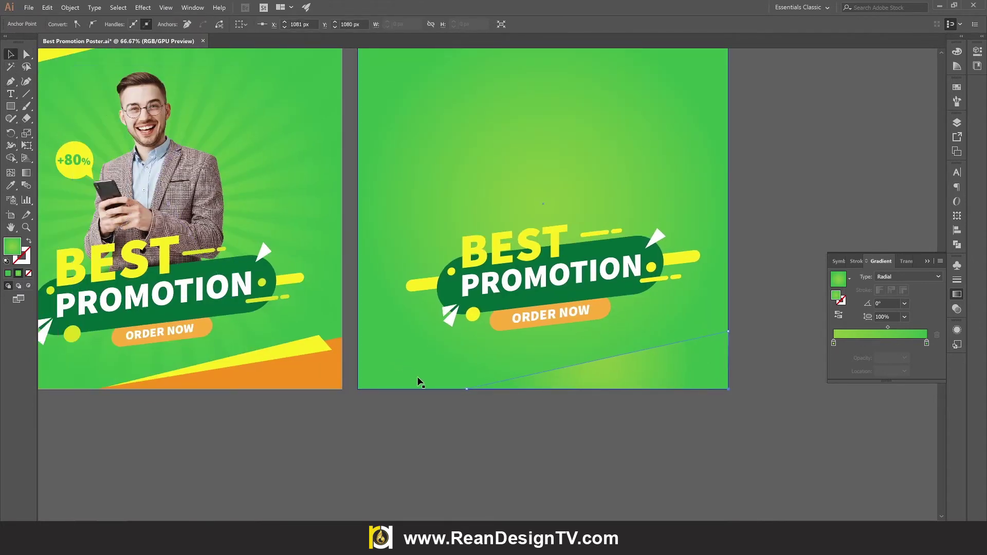
# Step: Fill the corner triangle with orange from the Swatches
pyautogui.click(586, 392)
pyautogui.click(63, 25)
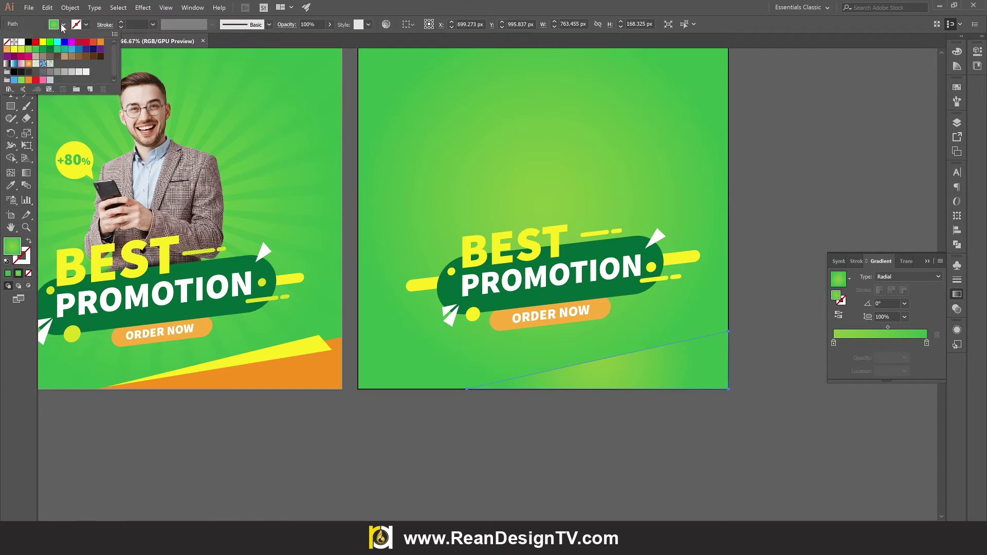
pyautogui.click(7, 50)
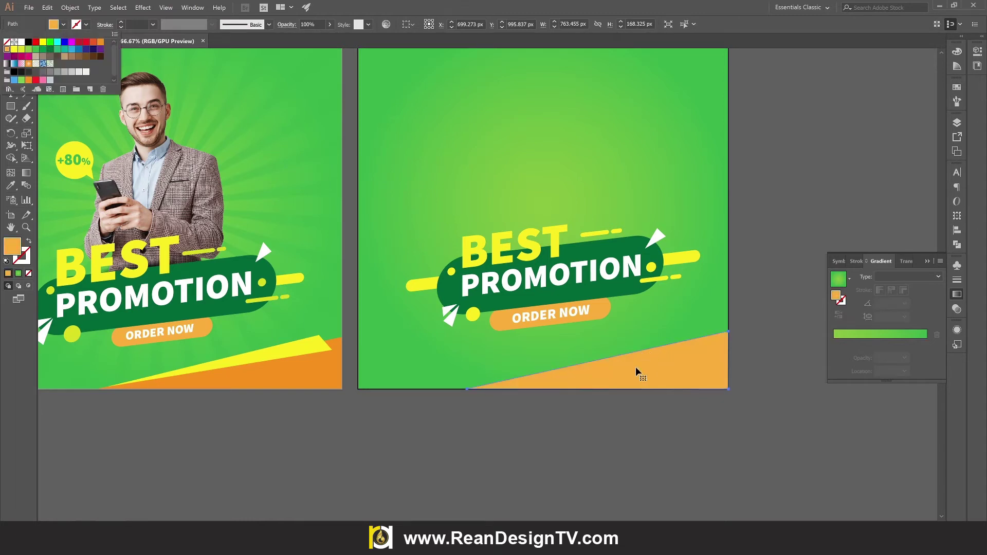
pyautogui.click(546, 348)
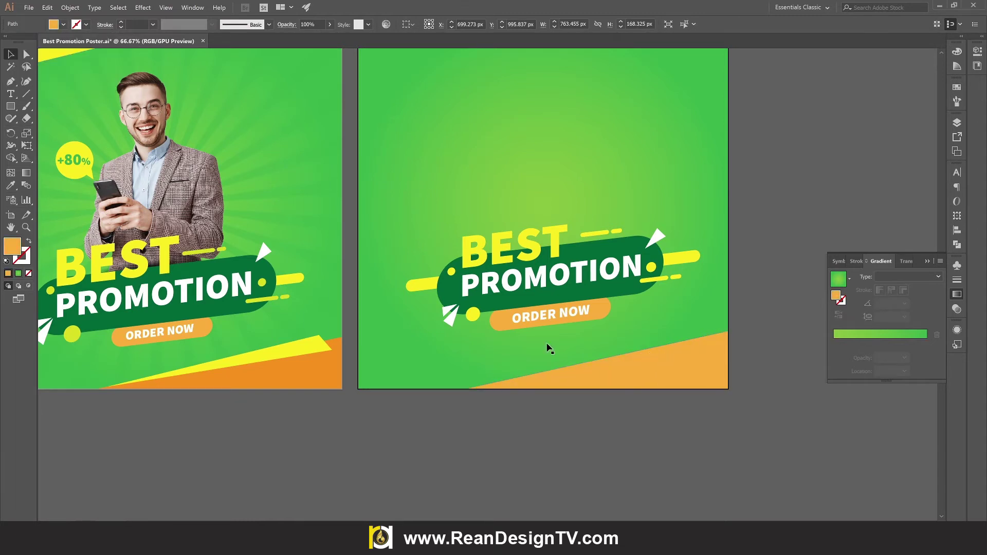
# Step: Draw a thin sliver along the orange wedge's top edge with the Pen tool
pyautogui.click(10, 80)
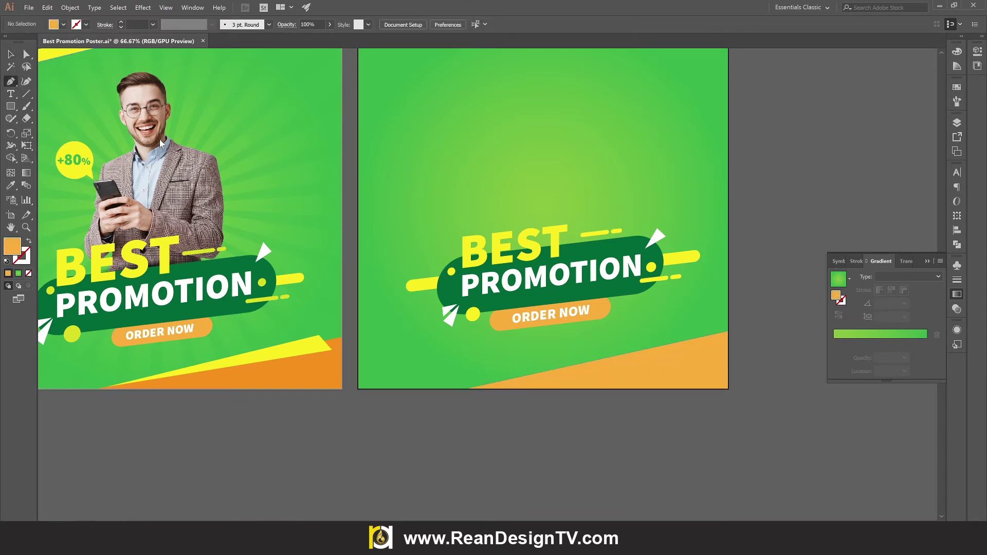
pyautogui.click(710, 342)
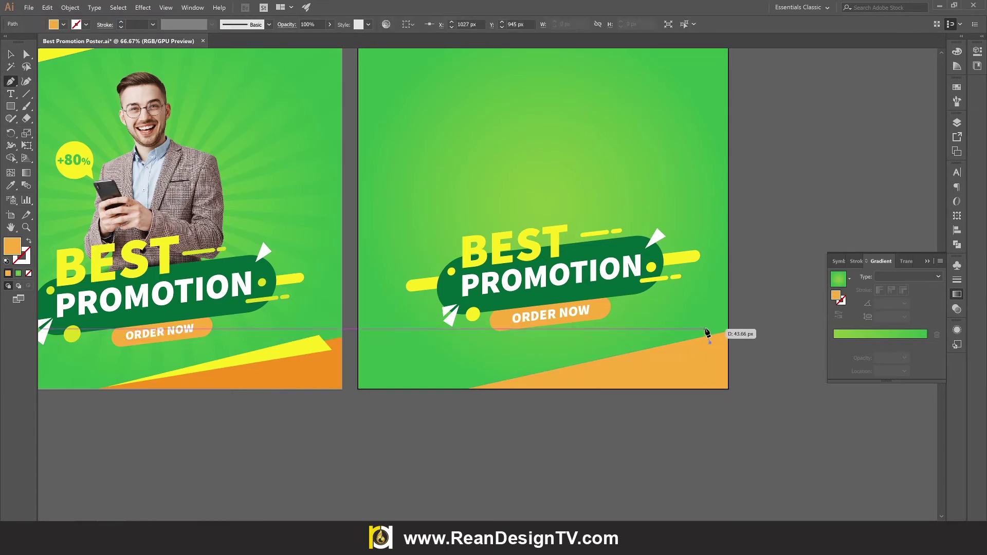
pyautogui.click(513, 379)
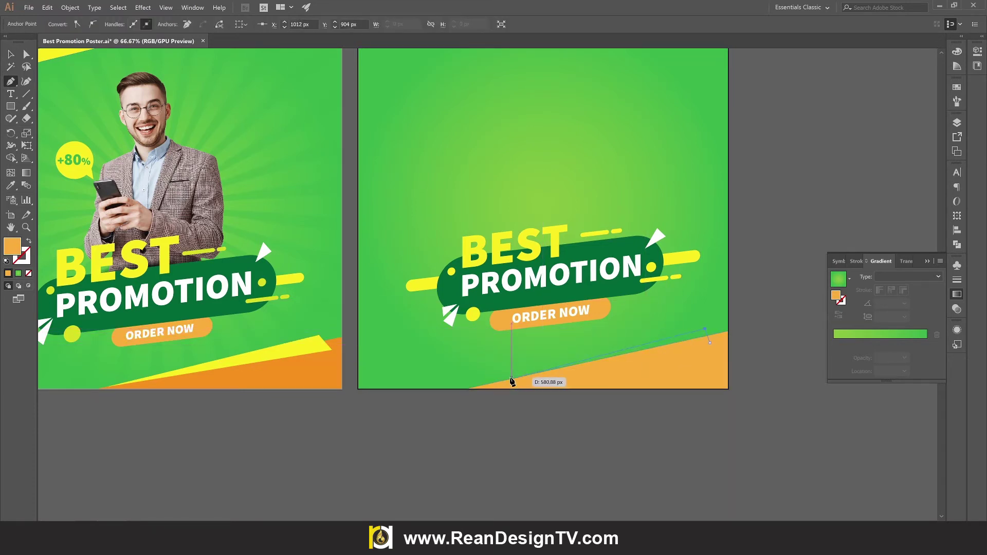
pyautogui.click(509, 380)
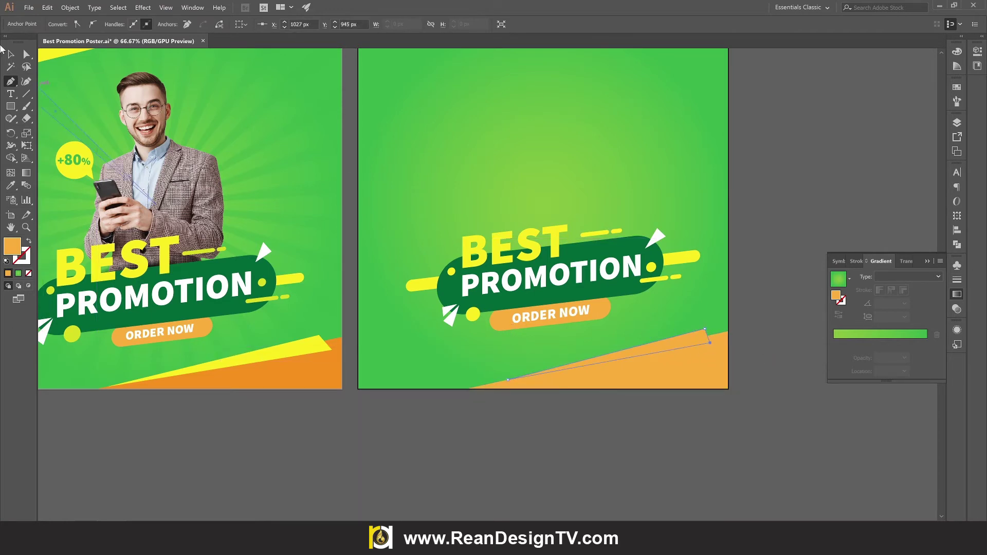
pyautogui.click(10, 54)
# Step: Fill the thin sliver with yellow
pyautogui.click(612, 354)
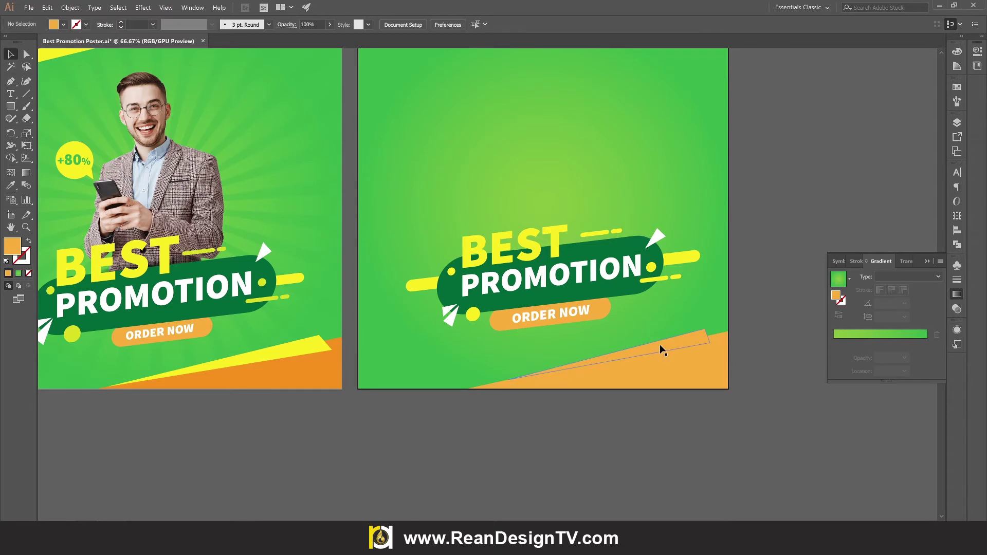
pyautogui.click(662, 349)
pyautogui.scroll(3, 713, 366)
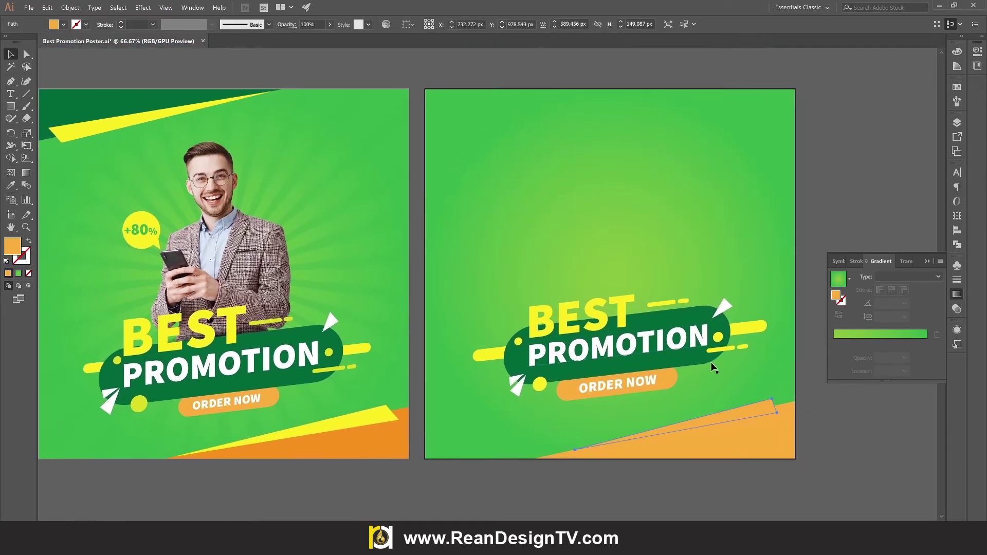
pyautogui.click(64, 25)
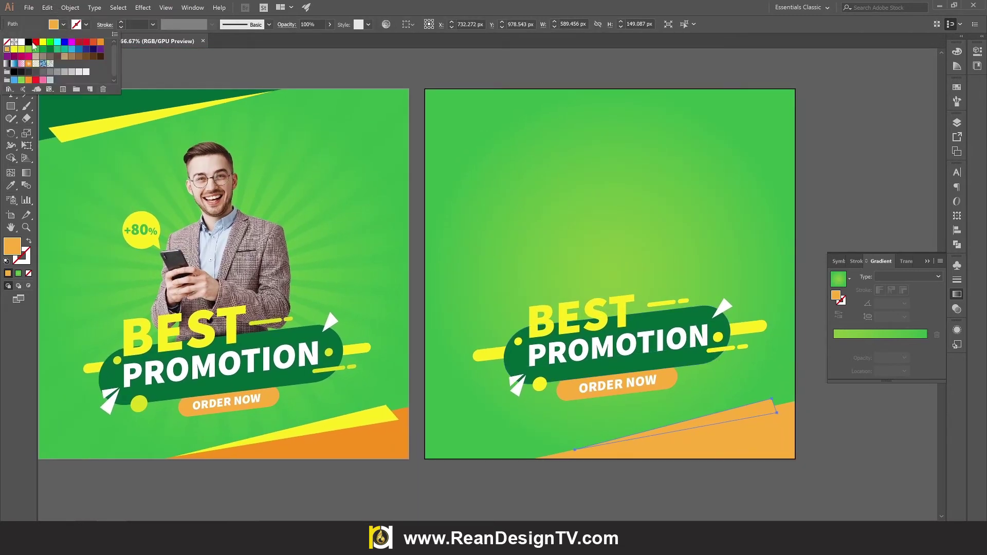
pyautogui.click(14, 50)
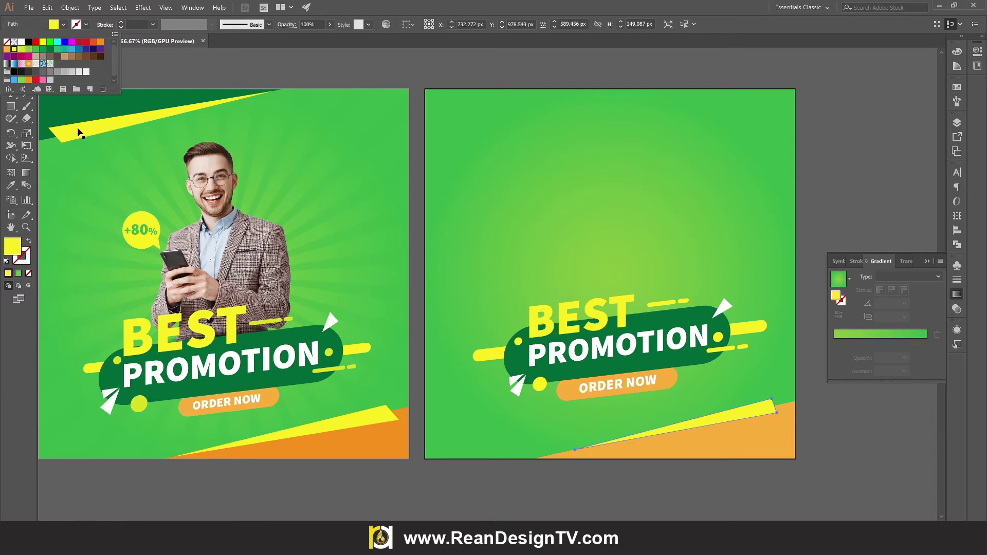
pyautogui.click(839, 517)
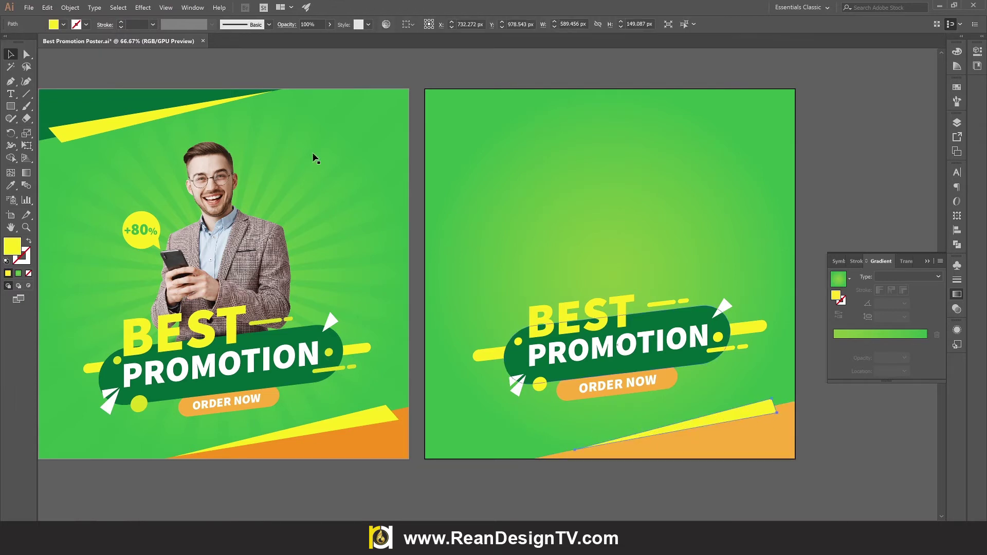
# Step: Pull the yellow sliver's right corner anchor slightly left
pyautogui.click(27, 54)
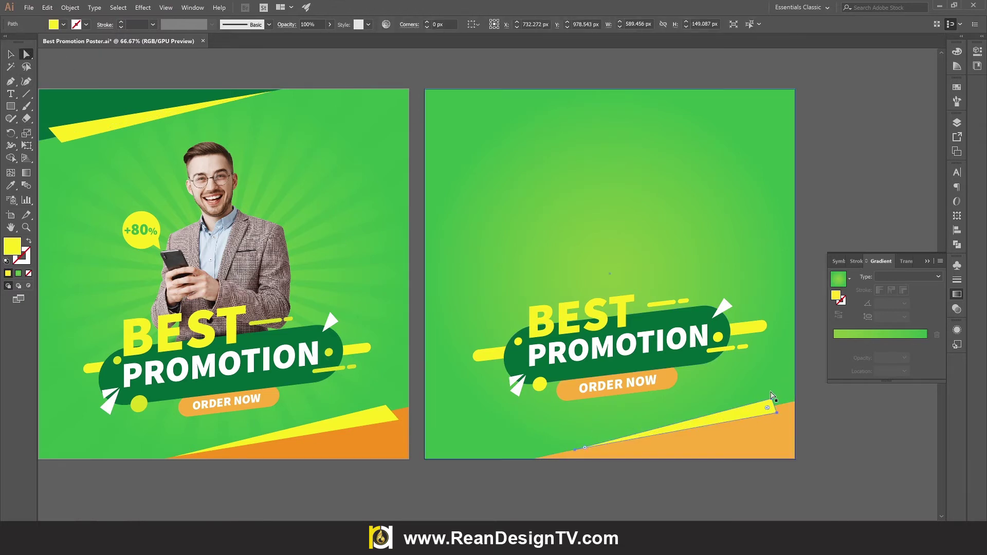
pyautogui.moveTo(775, 405); pyautogui.dragTo(760, 404)
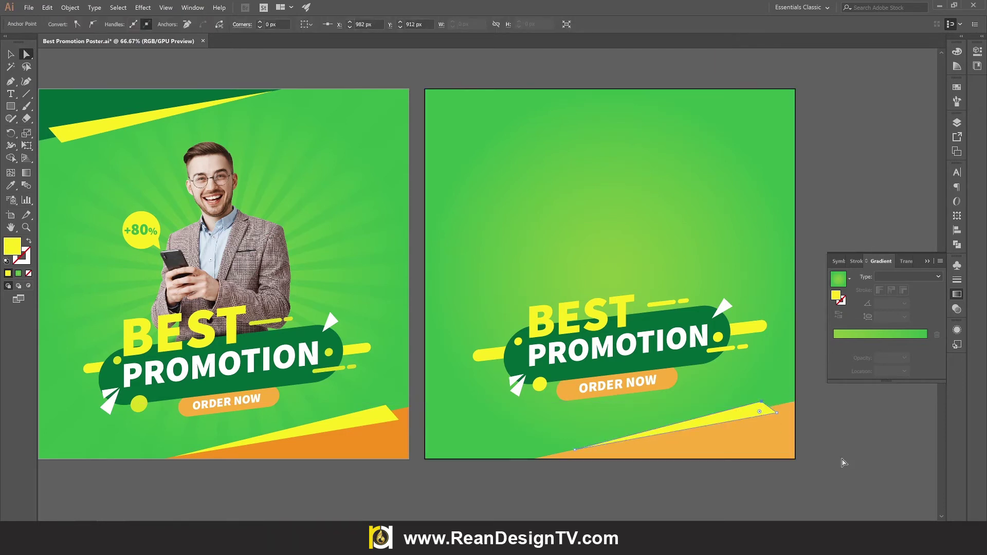
pyautogui.click(838, 463)
# Step: Group the orange wedge and the yellow sliver
pyautogui.click(10, 56)
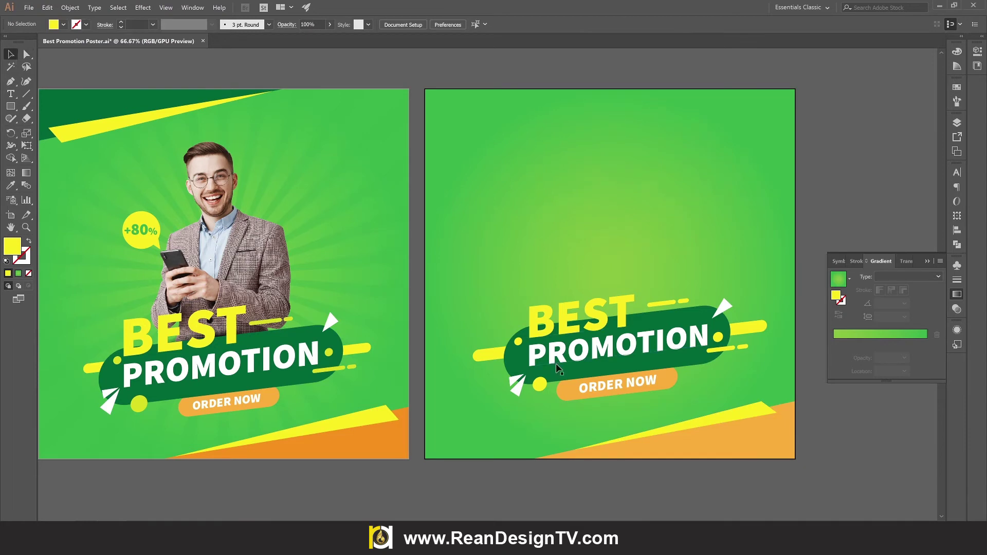
pyautogui.click(755, 425)
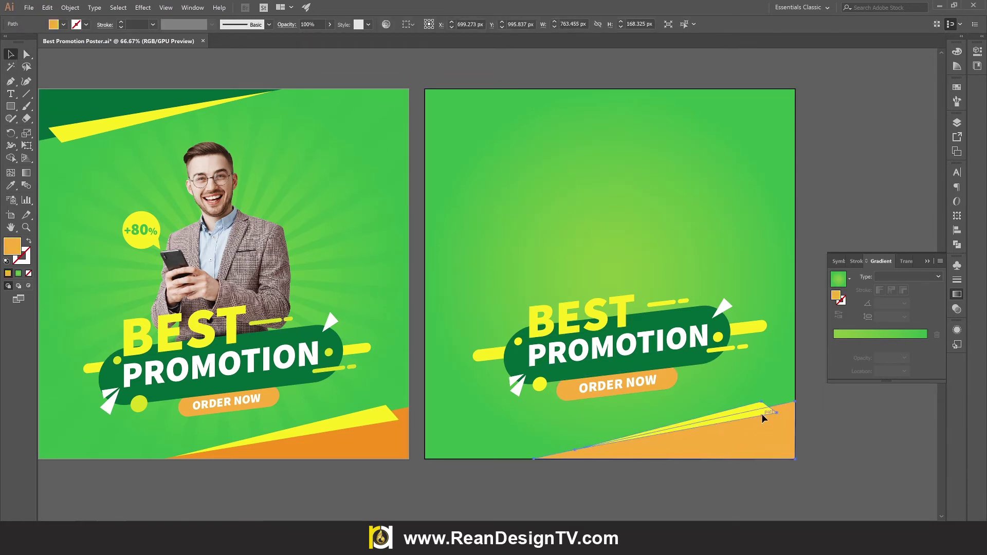
pyautogui.keyDown('shift'); pyautogui.click(760, 413); pyautogui.keyUp('shift')
pyautogui.rightClick(398, 238)
pyautogui.click(433, 297)
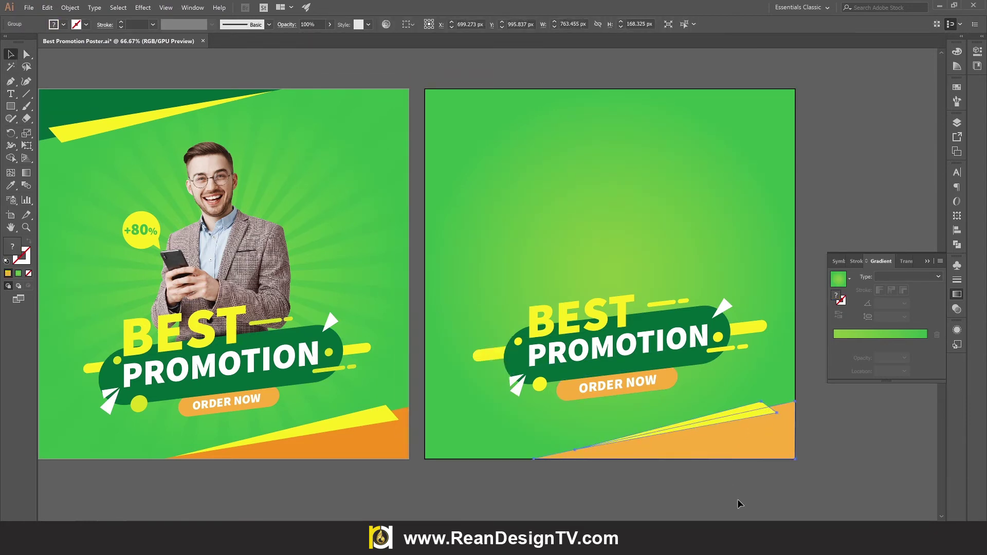
pyautogui.click(810, 485)
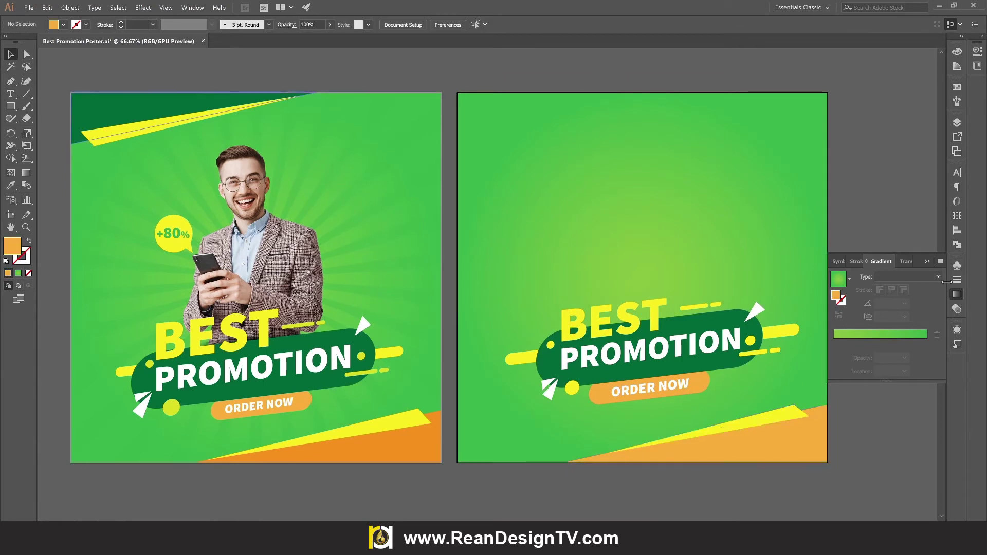
# Step: Copy the wedge group up to the square's top and rotate it 180 degrees
pyautogui.click(928, 261)
pyautogui.click(822, 437)
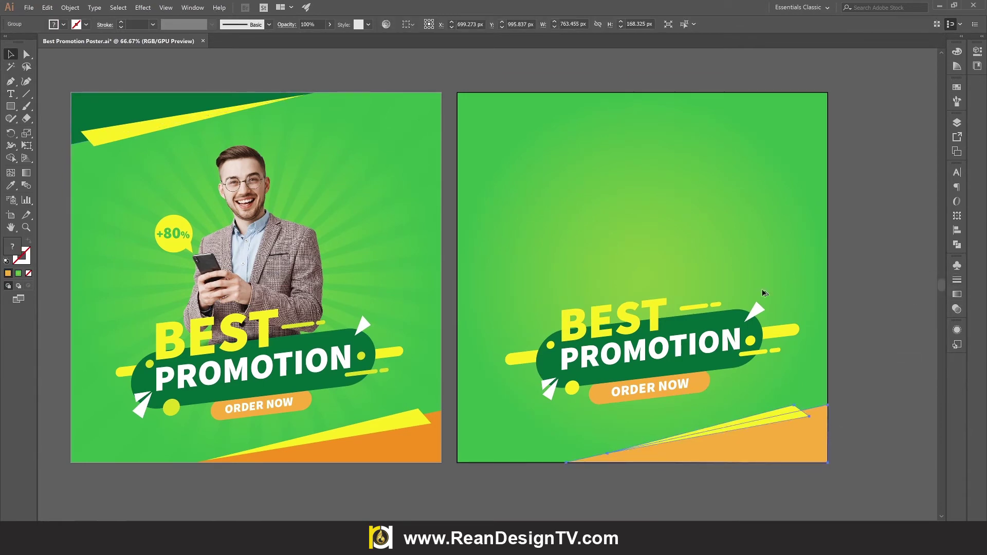
pyautogui.moveTo(760, 446); pyautogui.dragTo(760, 176)
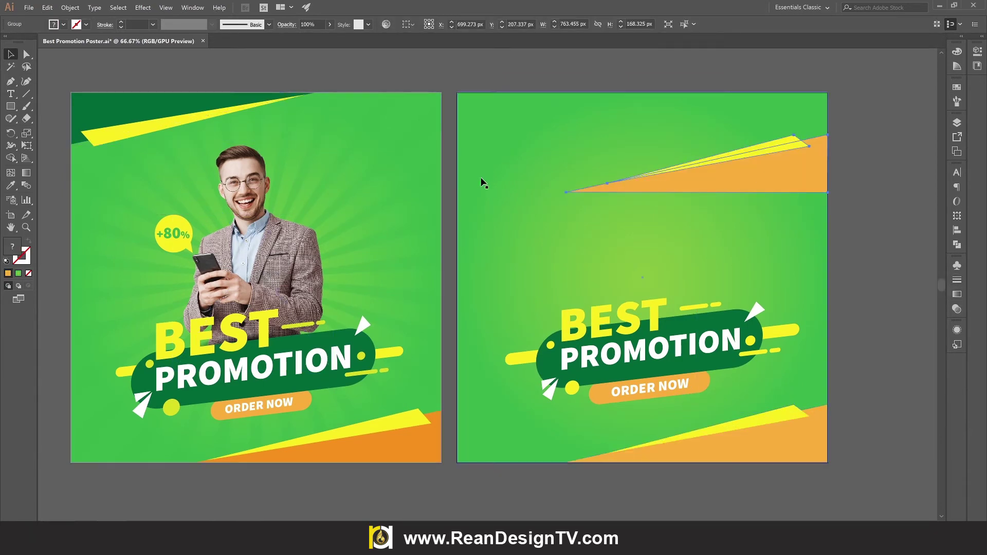
pyautogui.press('e')
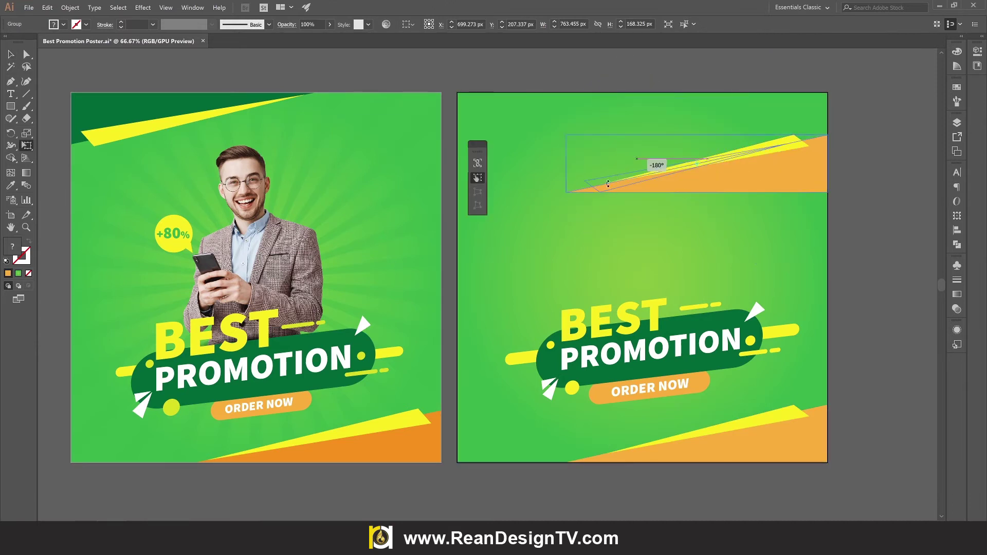
pyautogui.moveTo(825, 124); pyautogui.dragTo(591, 205)
# Step: Align the rotated copy to the green square's left and top edges
pyautogui.click(9, 54)
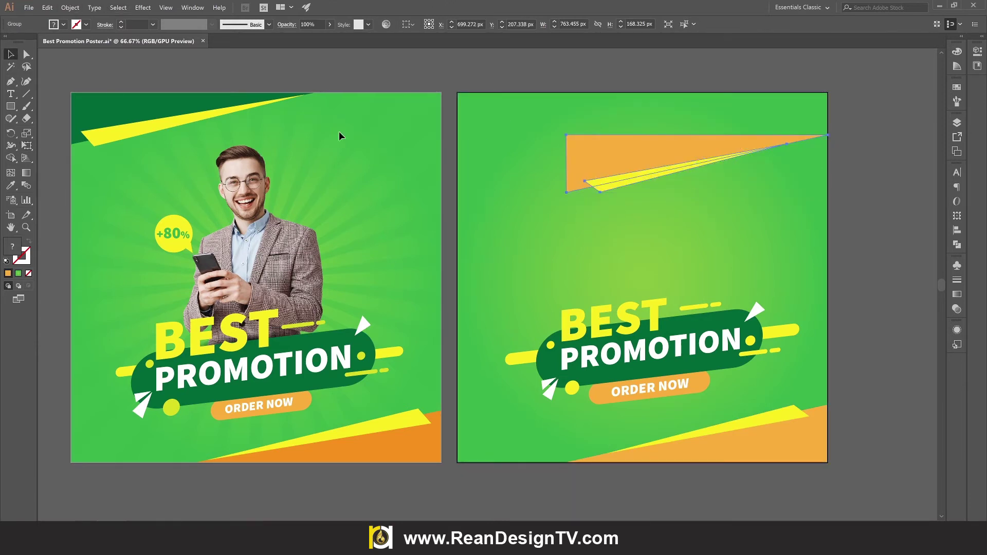
pyautogui.moveTo(638, 146)
pyautogui.mouseDown()
pyautogui.moveTo(520, 113)
pyautogui.moveTo(526, 107)
pyautogui.mouseUp()
pyautogui.keyDown('shift'); pyautogui.click(525, 105); pyautogui.keyUp('shift')
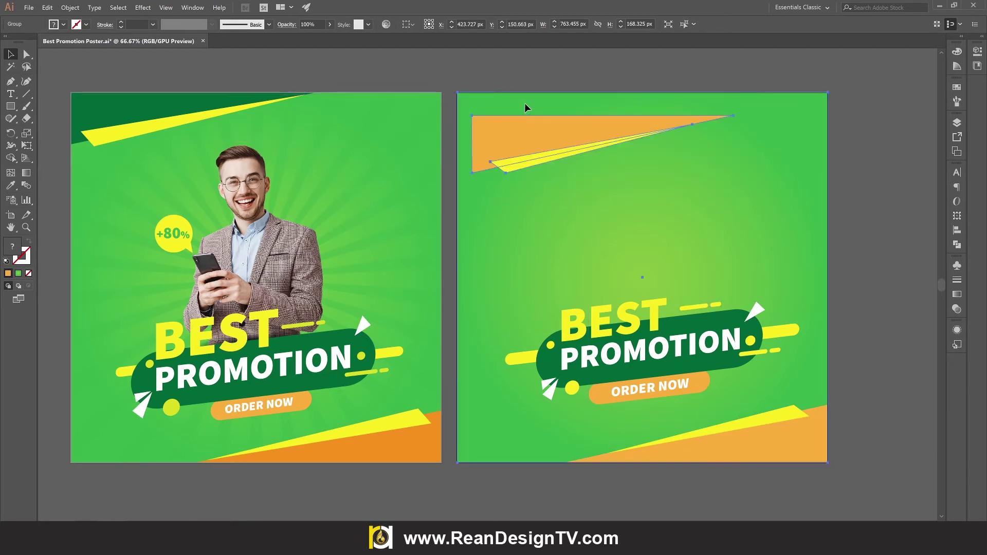
pyautogui.click(427, 25)
pyautogui.click(471, 25)
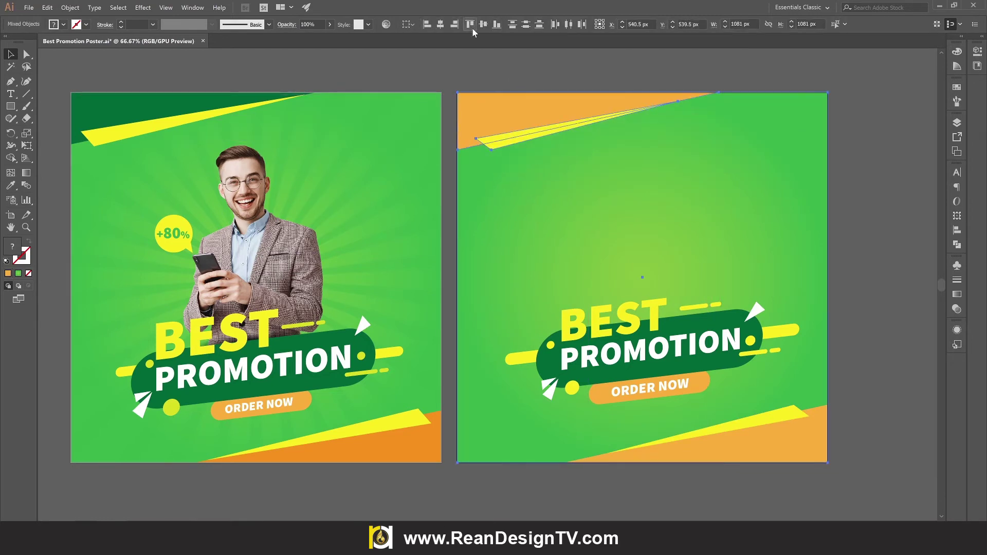
# Step: Recolour the top-left wedge dark green using Direct Selection and the Fill swatches
pyautogui.click(491, 118)
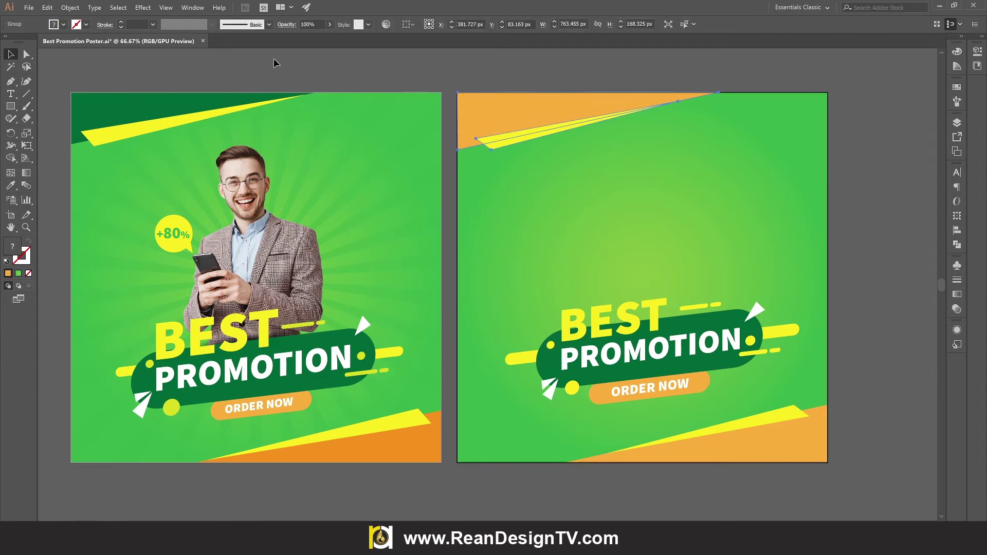
pyautogui.press('a')
pyautogui.click(491, 122)
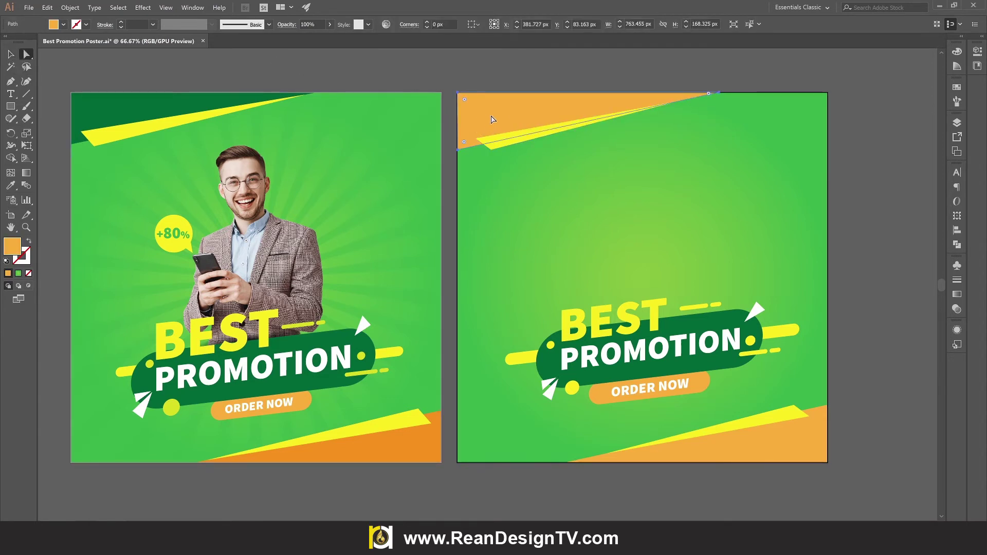
pyautogui.click(62, 25)
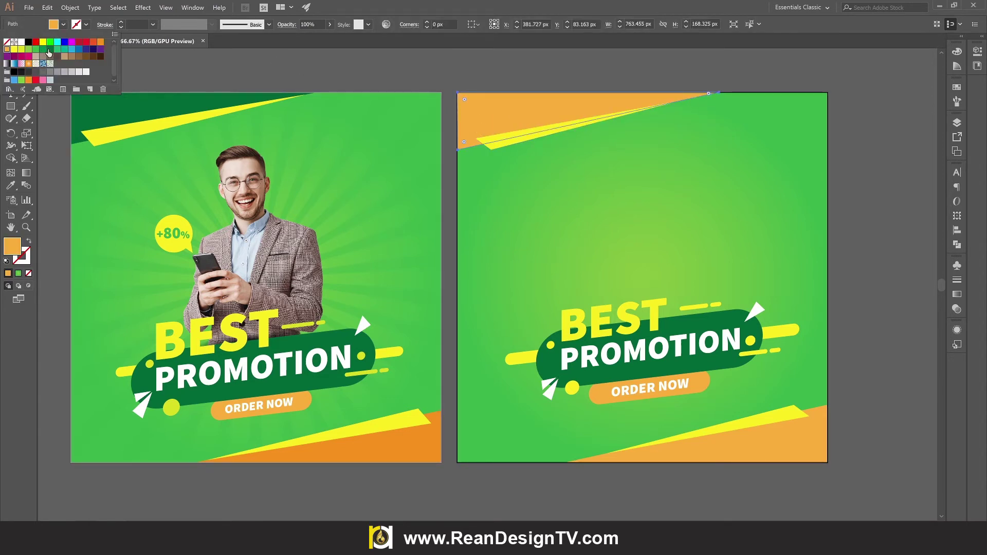
pyautogui.click(48, 53)
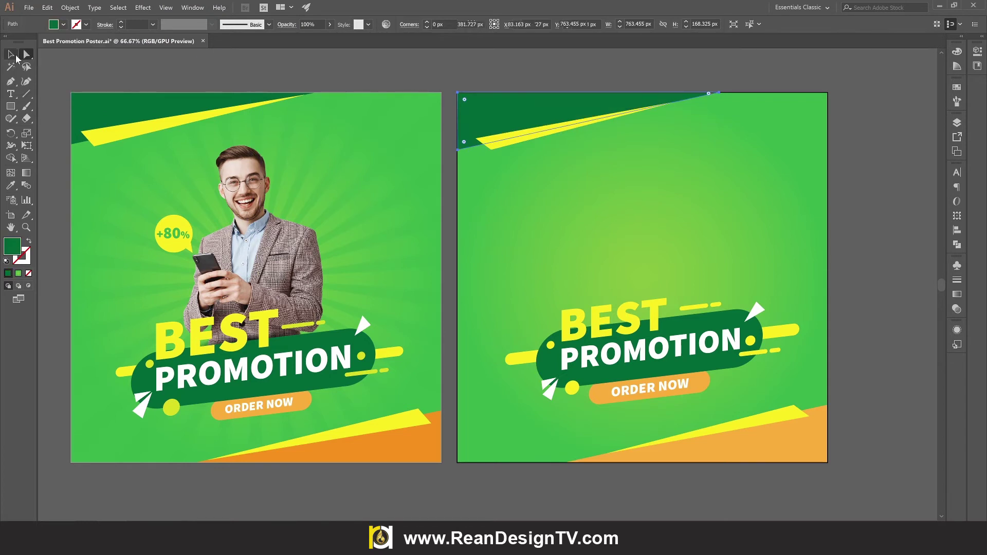
pyautogui.click(11, 54)
pyautogui.click(209, 78)
pyautogui.moveTo(707, 137)
pyautogui.mouseDown()
pyautogui.moveTo(691, 145)
pyautogui.moveTo(705, 149)
pyautogui.mouseUp()
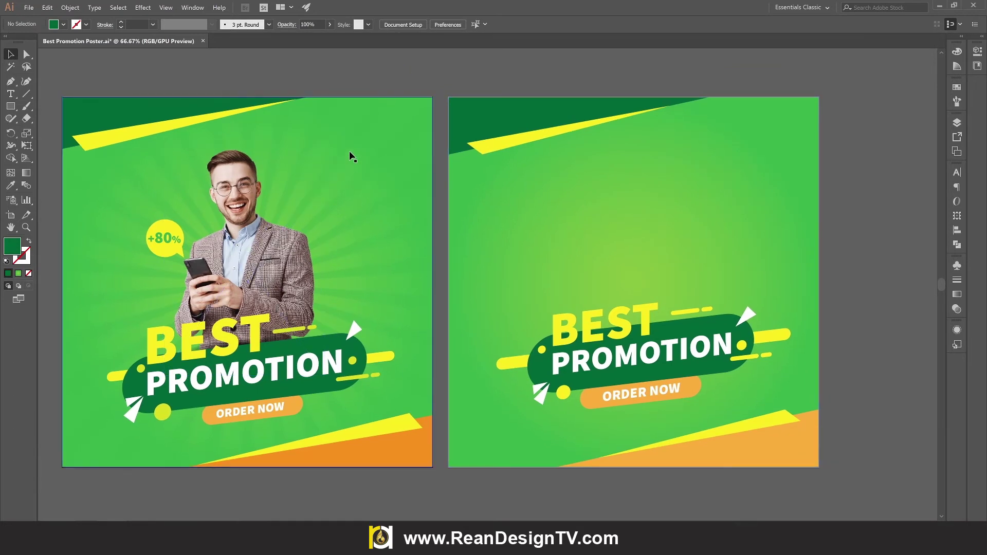
# Step: Draw a tall narrow rectangle to the right of the new poster
pyautogui.click(380, 184)
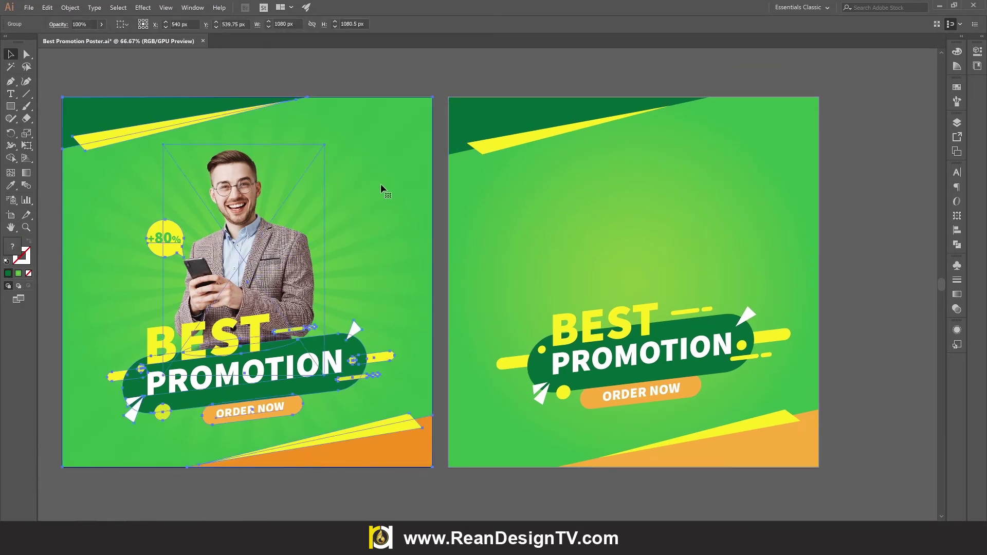
pyautogui.click(880, 230)
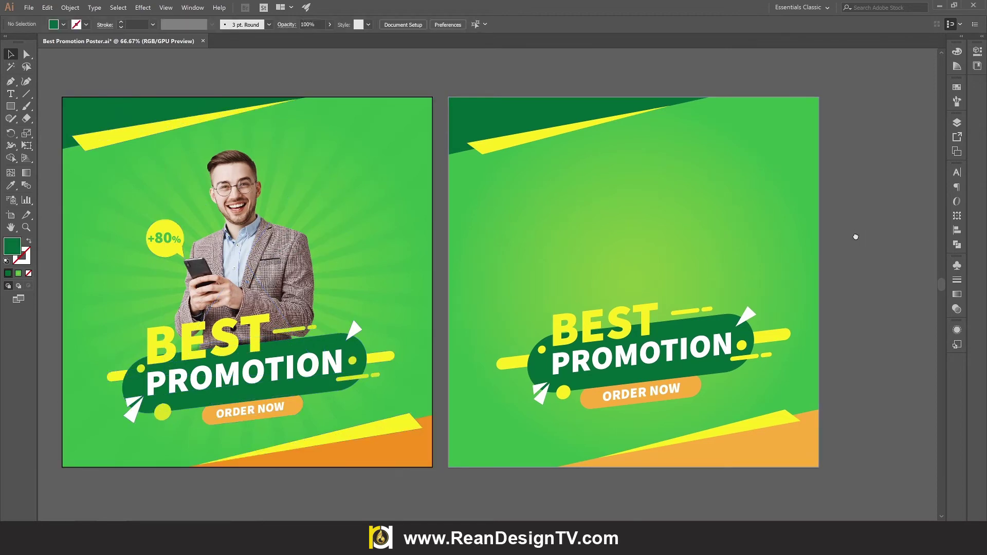
pyautogui.hscroll(1, 591, 231)
pyautogui.scroll(-1, 347, 228)
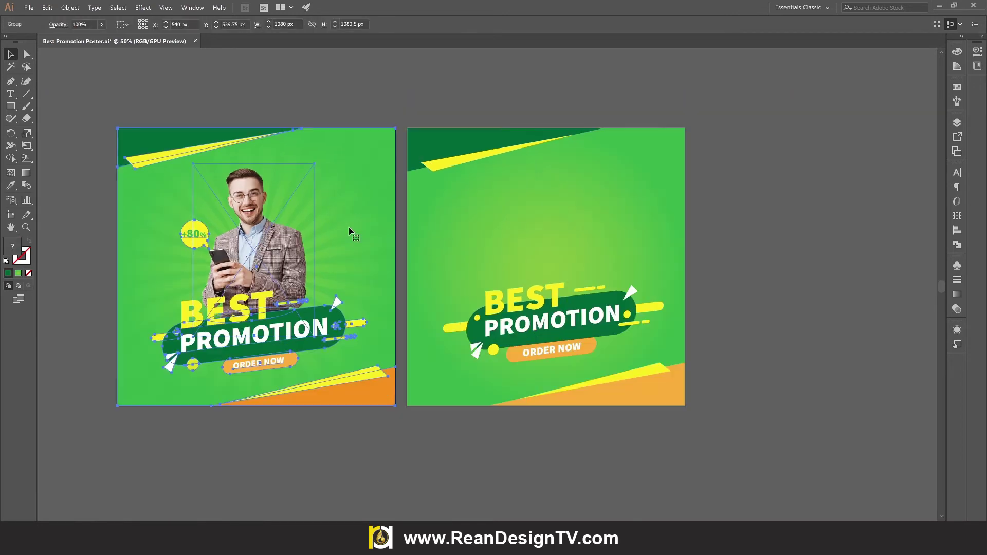
pyautogui.hscroll(2, 535, 220)
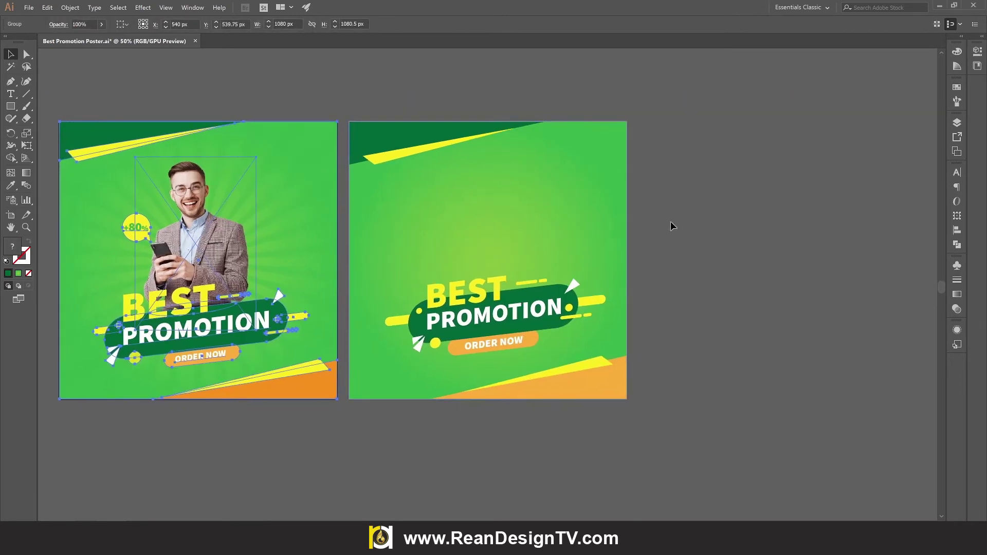
pyautogui.click(10, 106)
pyautogui.moveTo(661, 122); pyautogui.dragTo(679, 337)
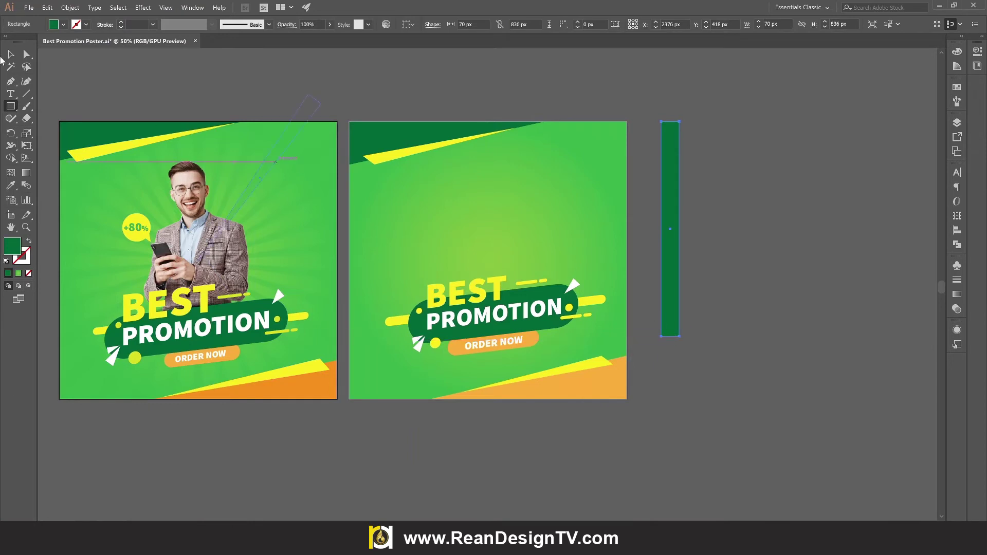
# Step: Fill the tall rectangle with light green
pyautogui.click(63, 25)
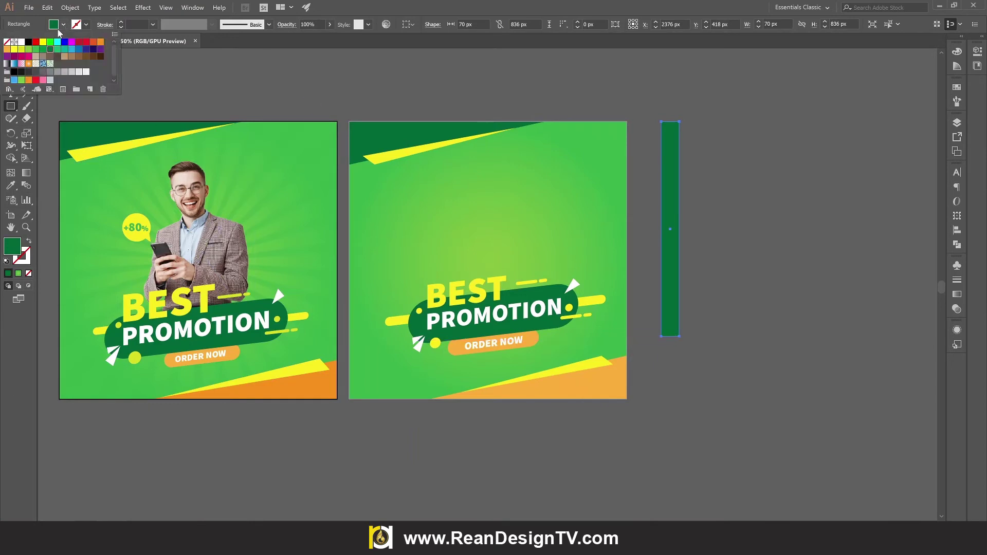
pyautogui.click(35, 50)
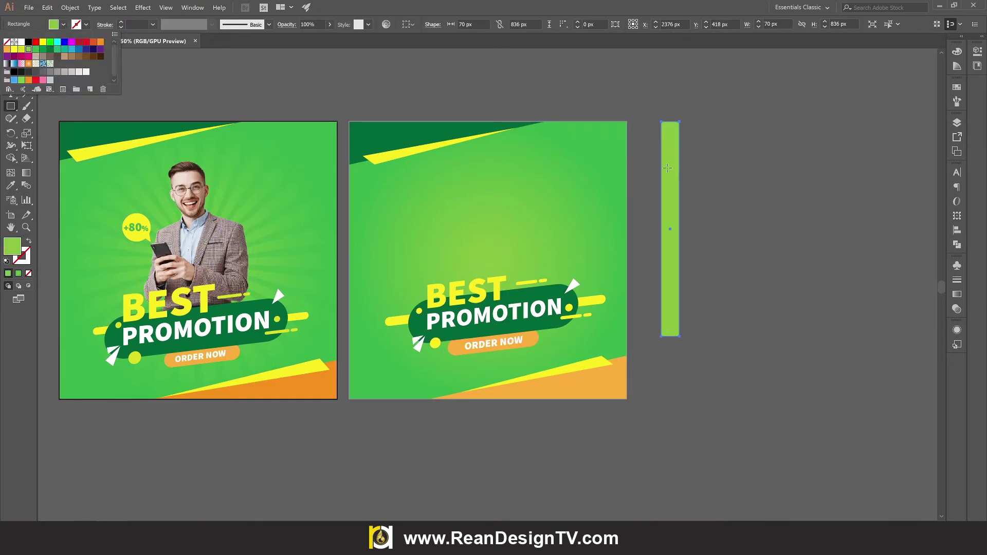
pyautogui.press('Escape')
pyautogui.press('v')
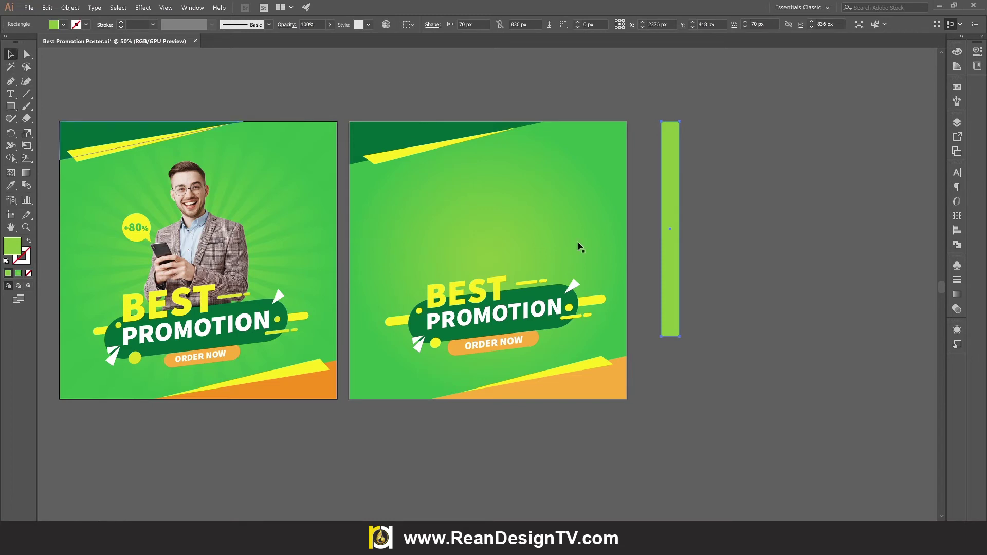
pyautogui.click(682, 196)
pyautogui.click(677, 193)
# Step: Free Distort the rectangle's bottom corners together into a sharp downward point
pyautogui.click(27, 146)
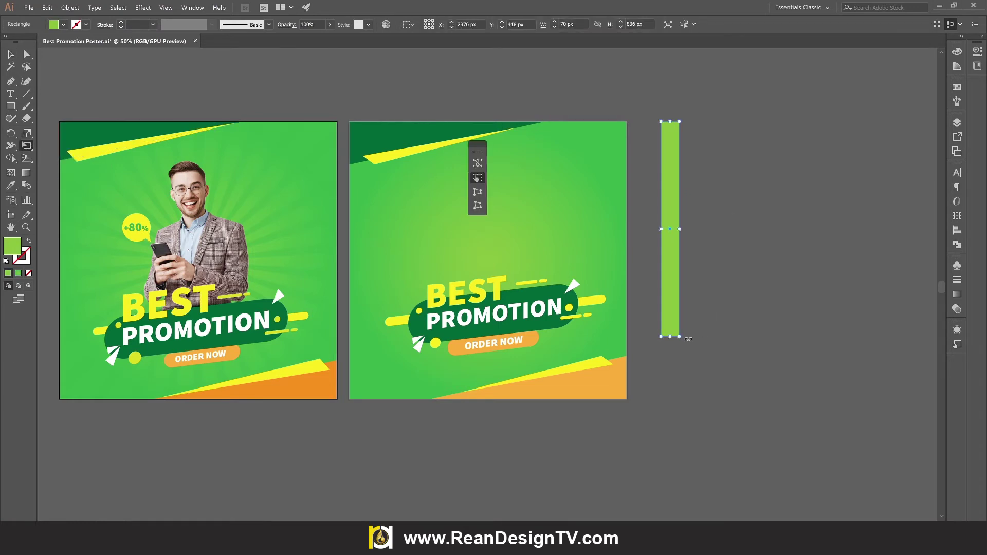
pyautogui.click(478, 193)
pyautogui.scroll(1, 685, 345)
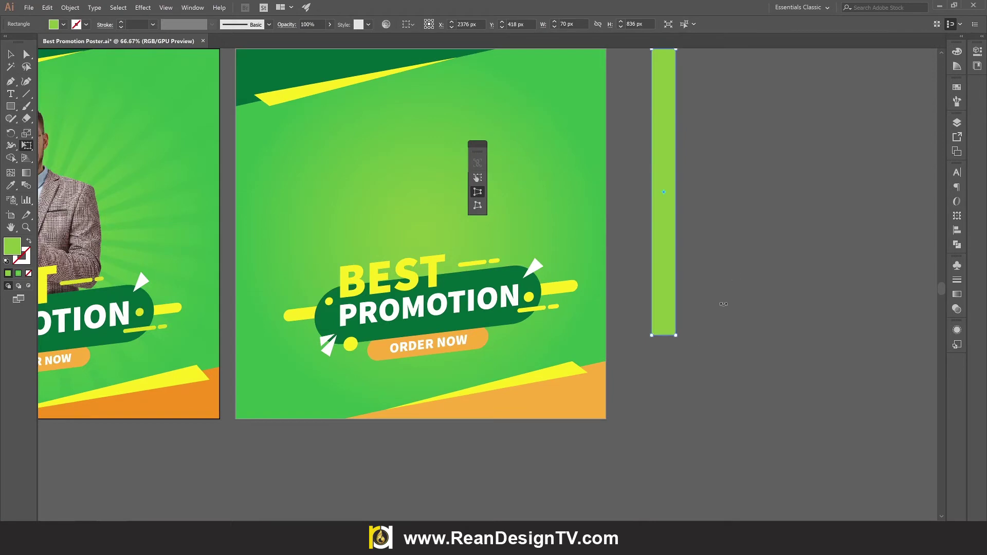
pyautogui.moveTo(721, 305); pyautogui.dragTo(688, 355)
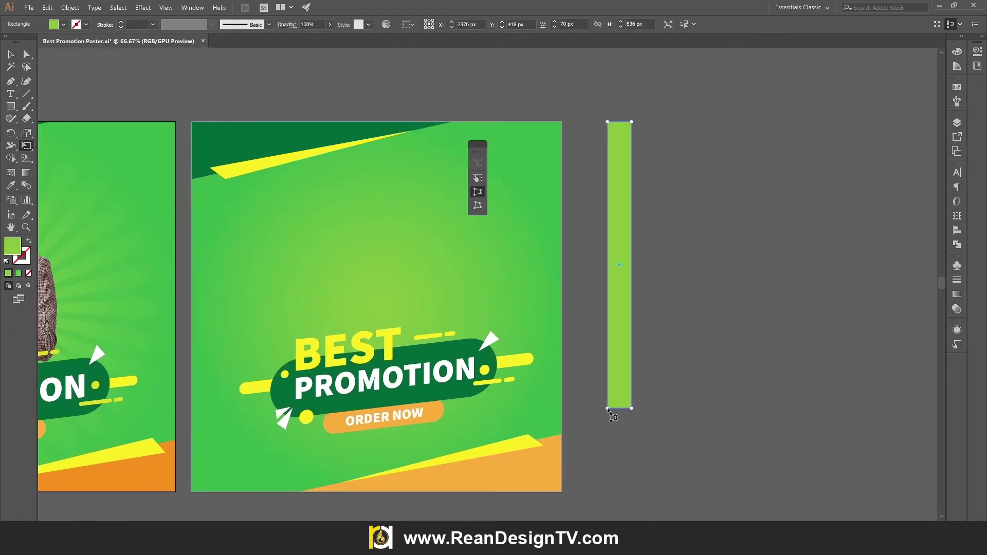
pyautogui.moveTo(607, 409); pyautogui.dragTo(618, 408)
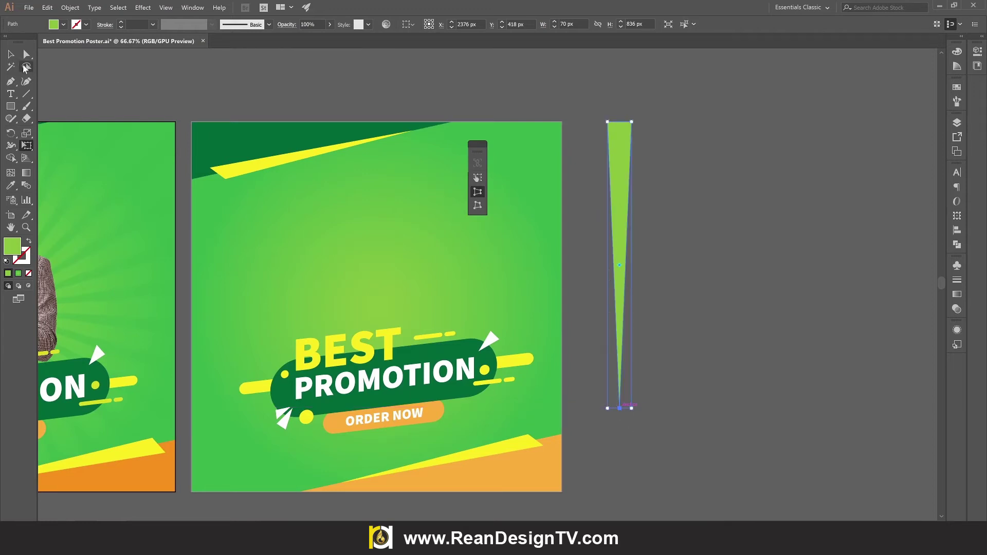
pyautogui.click(11, 54)
pyautogui.hotkey('ctrl', 'shift', 'a')
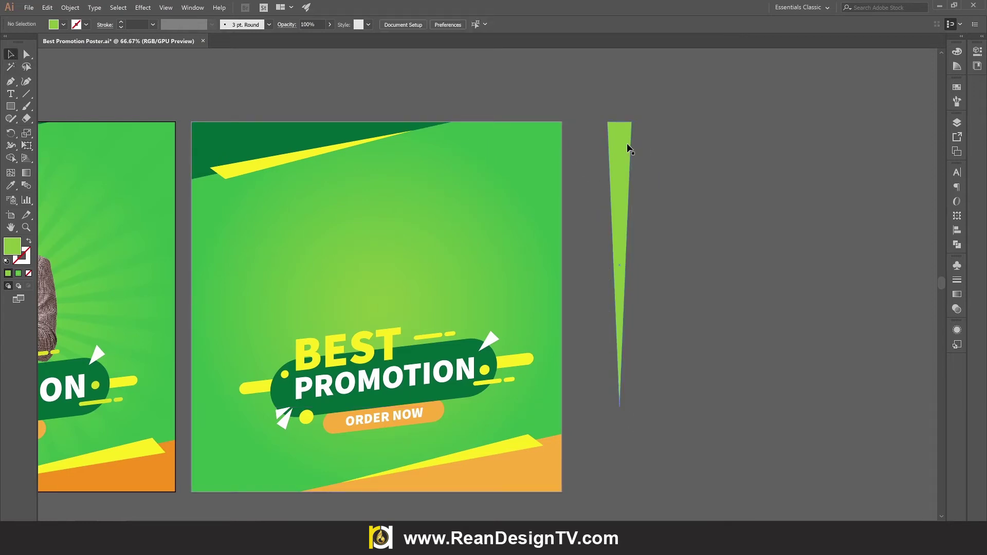
# Step: Rotate the green spike around its bottom tip, entering 360/30 as the angle
pyautogui.click(627, 149)
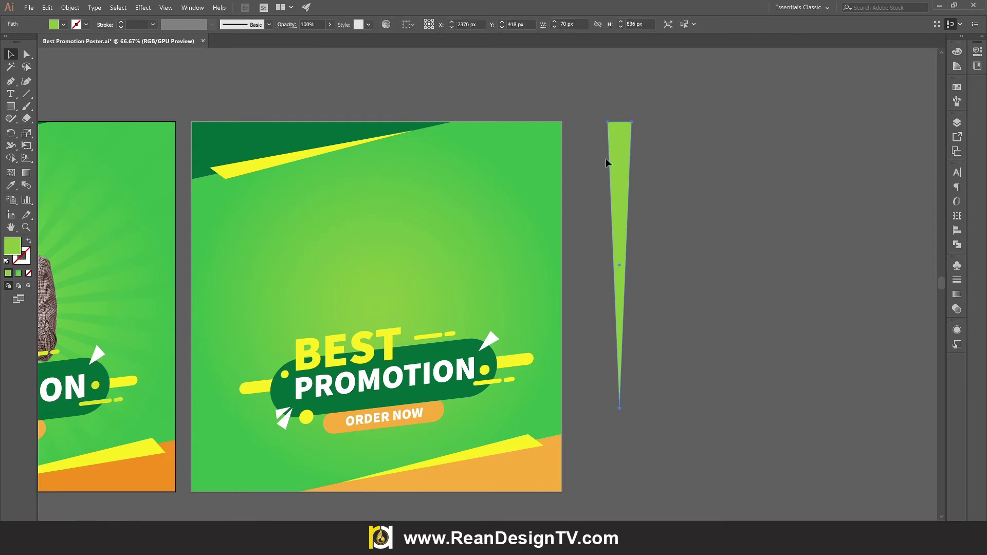
pyautogui.click(11, 135)
pyautogui.keyDown('alt'); pyautogui.click(620, 409); pyautogui.keyUp('alt')
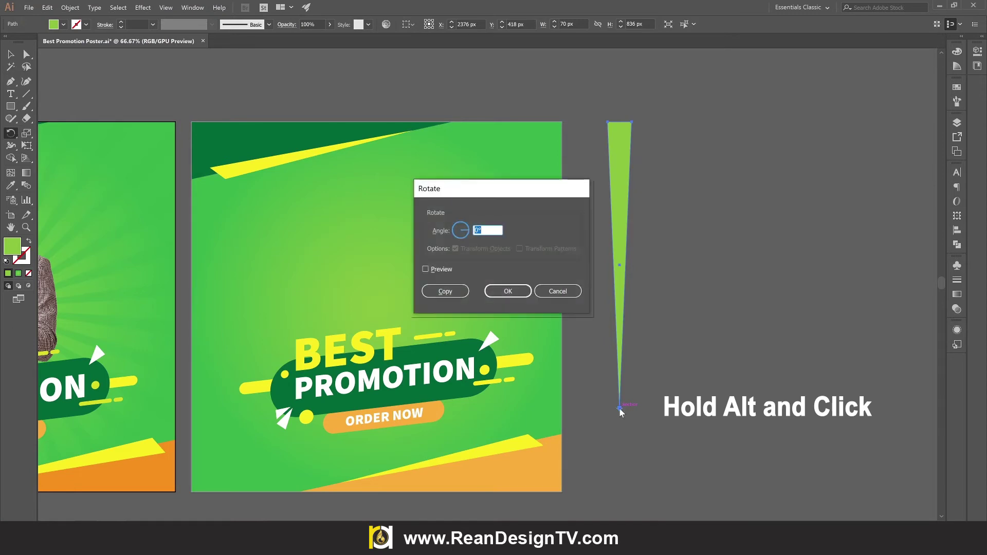
pyautogui.write('36')
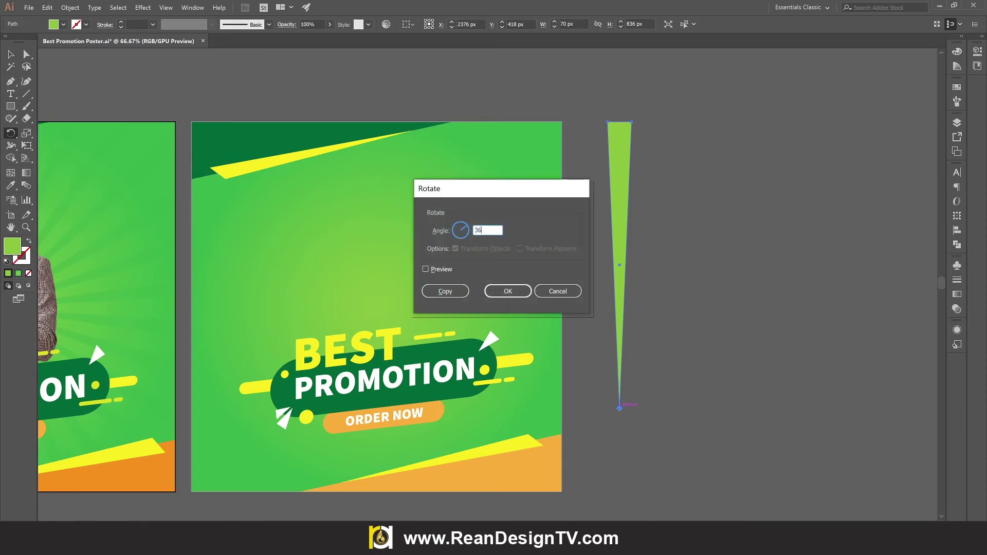
pyautogui.write('0/30')
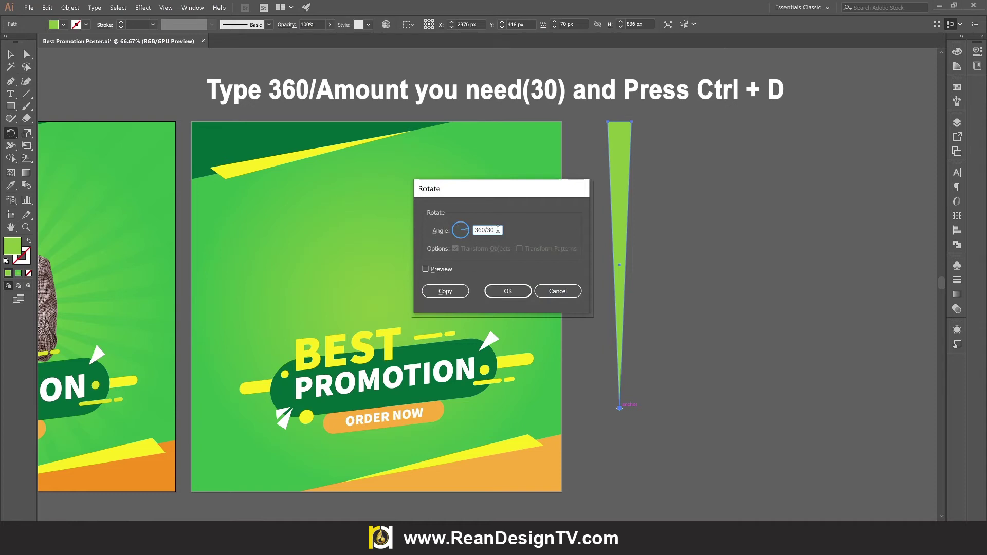
pyautogui.moveTo(498, 230); pyautogui.dragTo(468, 231)
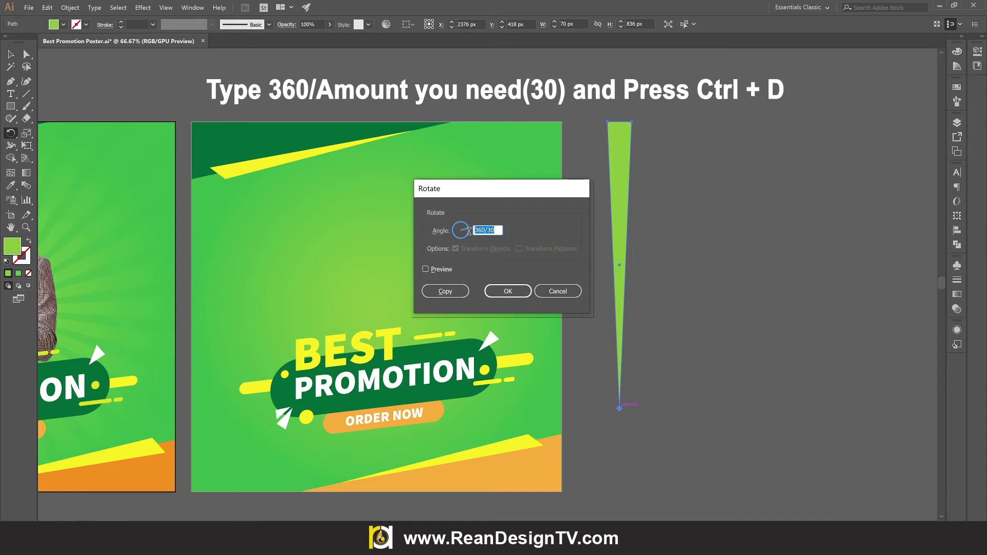
# Step: Rotate copies of the green wedge by 12° (360/30) around its bottom point, repeating into a full sunburst circle
pyautogui.click(426, 269)
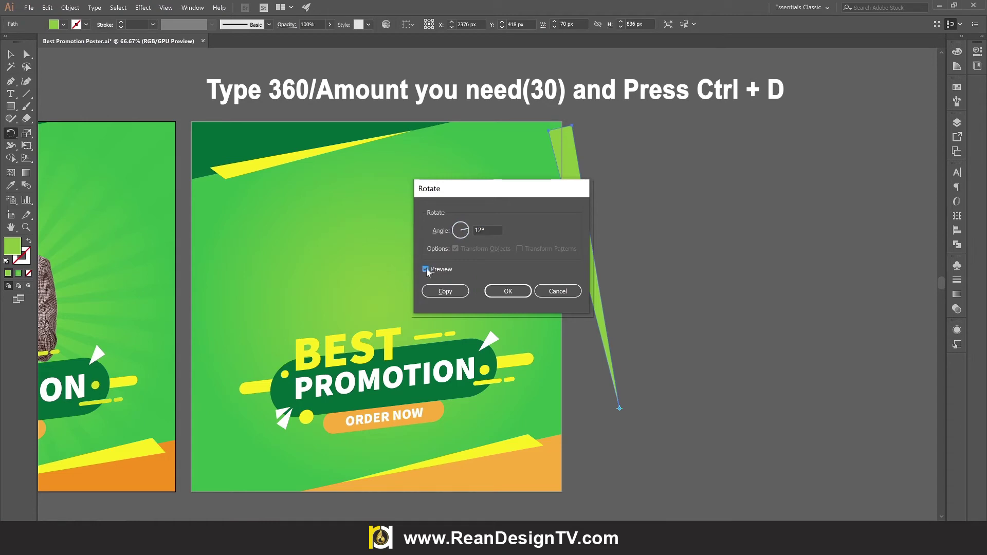
pyautogui.click(435, 290)
pyautogui.scroll(-1, 620, 238)
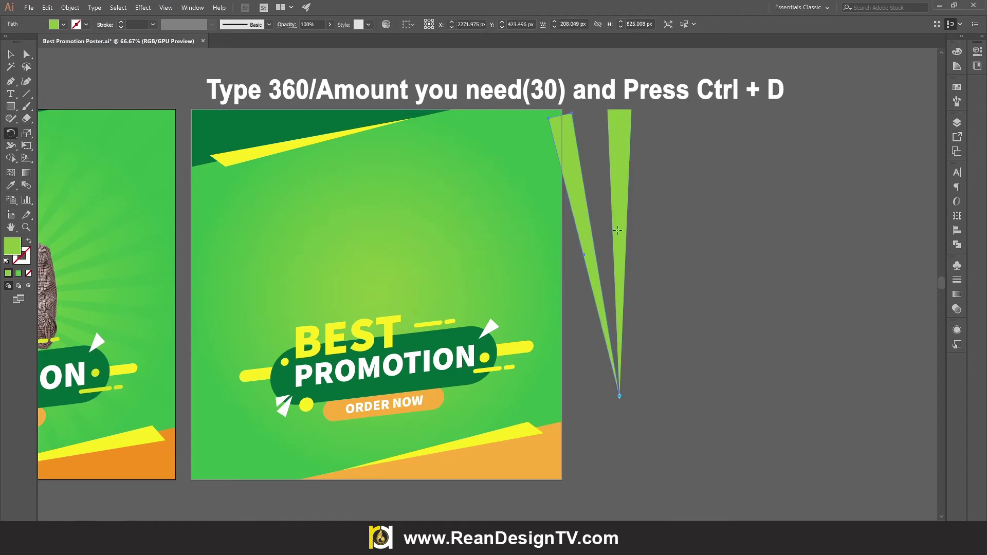
pyautogui.scroll(-1, 620, 238)
pyautogui.hotkey('ctrl', 'd')
pyautogui.hotkey('ctrl', 'd')
pyautogui.hotkey('ctrl', 'd')
pyautogui.hotkey('ctrl', 'd')
pyautogui.hotkey('ctrl', 'd')
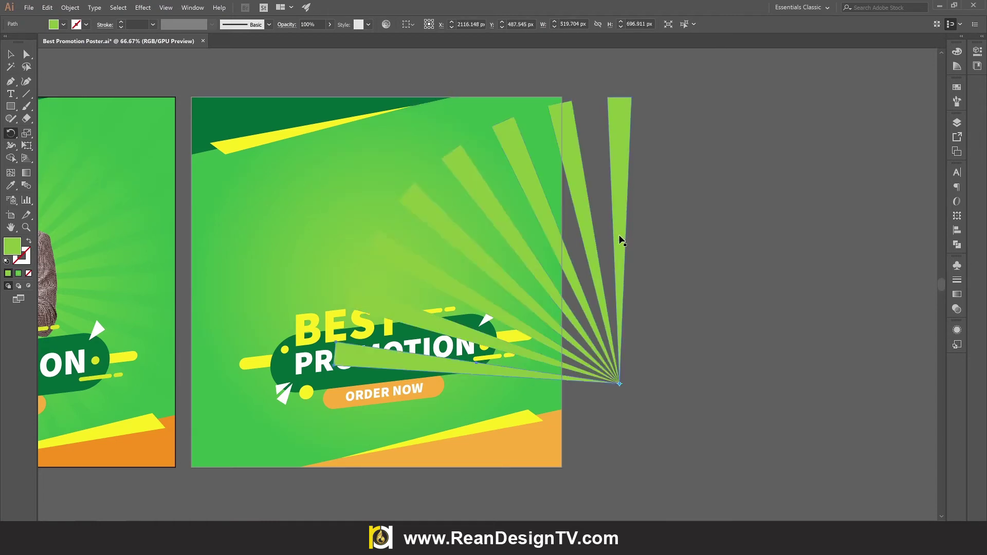
pyautogui.hotkey('ctrl', 'd')
pyautogui.hotkey('ctrl', 'd')
pyautogui.hotkey('ctrl', 'd')
pyautogui.hotkey('ctrl', 'd')
pyautogui.hotkey('ctrl', 'd')
pyautogui.hotkey('ctrl', 'd')
pyautogui.hotkey('ctrl', 'd')
pyautogui.hotkey('ctrl', 'd')
pyautogui.hotkey('ctrl', 'd')
pyautogui.hotkey('ctrl', 'd')
pyautogui.hotkey('ctrl', 'd')
pyautogui.hotkey('ctrl', 'd')
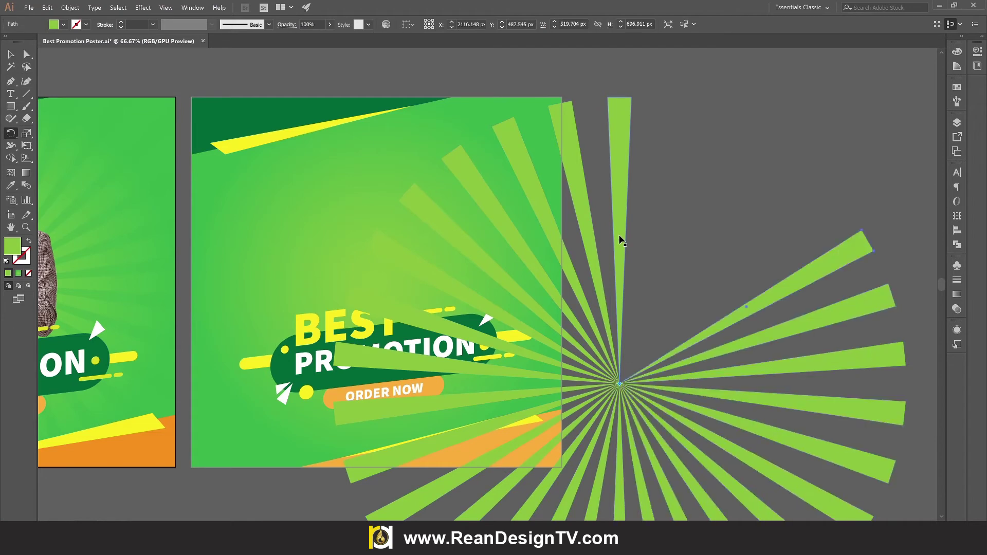
pyautogui.hotkey('ctrl', 'd')
pyautogui.hotkey('ctrl', 'd')
pyautogui.hotkey('ctrl', 'd')
pyautogui.hotkey('ctrl', 'd')
pyautogui.scroll(-1, 433, 154)
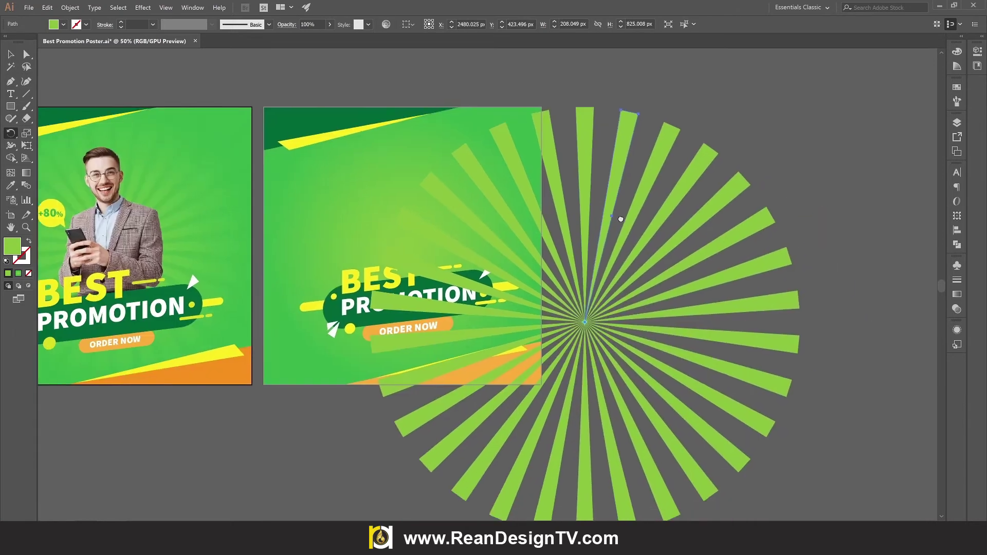
pyautogui.click(10, 54)
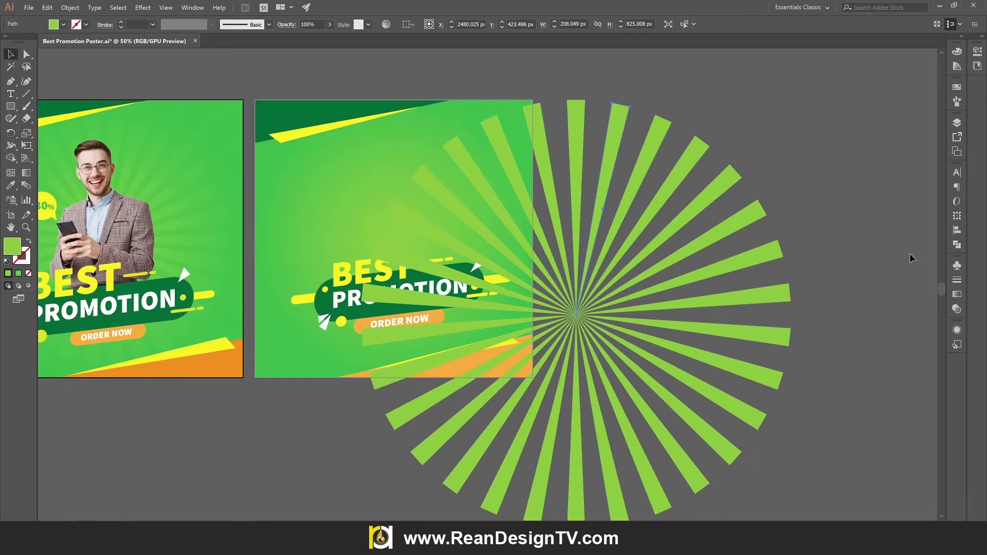
# Step: Group all the sunburst rays and move the group onto the second poster
pyautogui.click(855, 237)
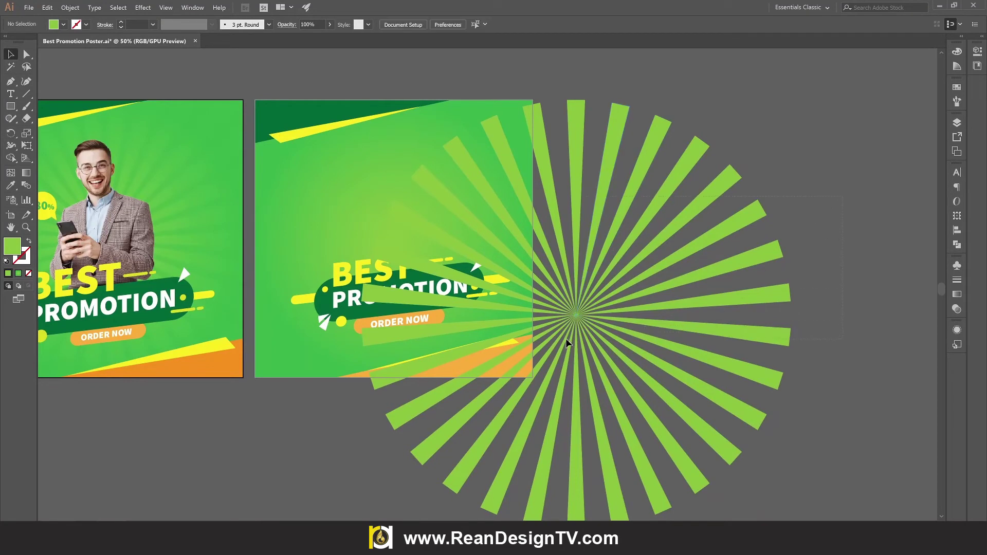
pyautogui.moveTo(574, 311); pyautogui.dragTo(664, 251)
pyautogui.rightClick(663, 246)
pyautogui.click(381, 205)
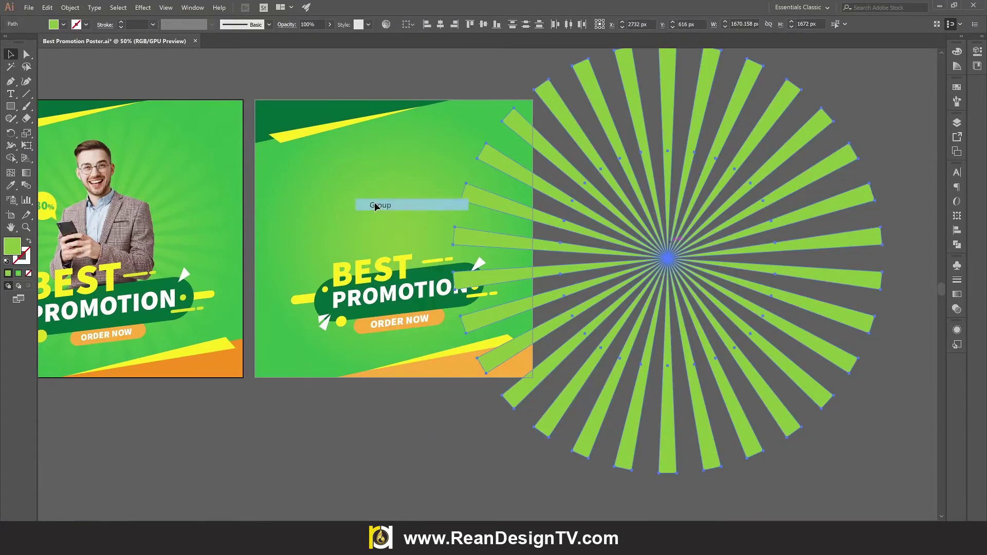
pyautogui.click(412, 403)
pyautogui.moveTo(692, 251); pyautogui.dragTo(419, 227)
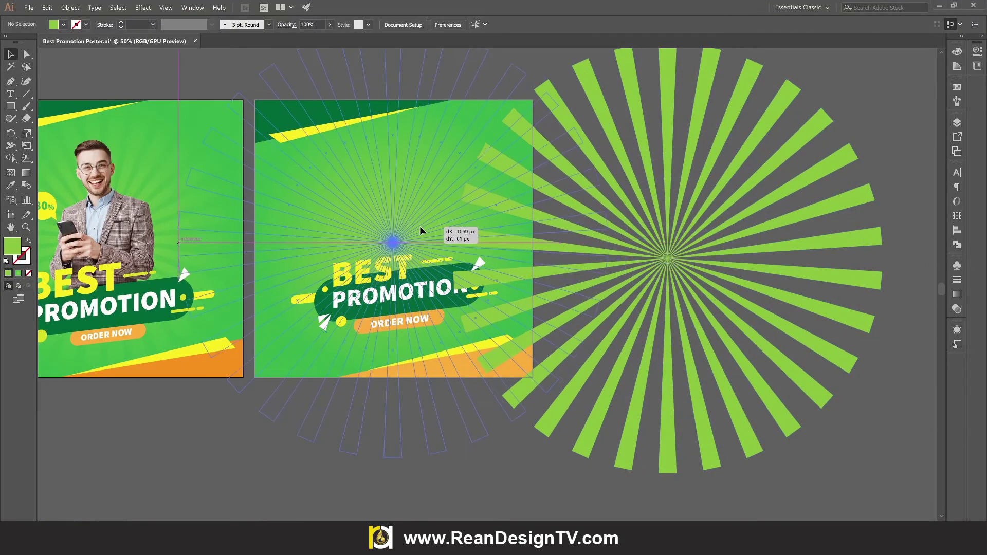
pyautogui.moveTo(447, 193)
pyautogui.mouseDown()
pyautogui.moveTo(507, 244)
pyautogui.moveTo(523, 224)
pyautogui.mouseUp()
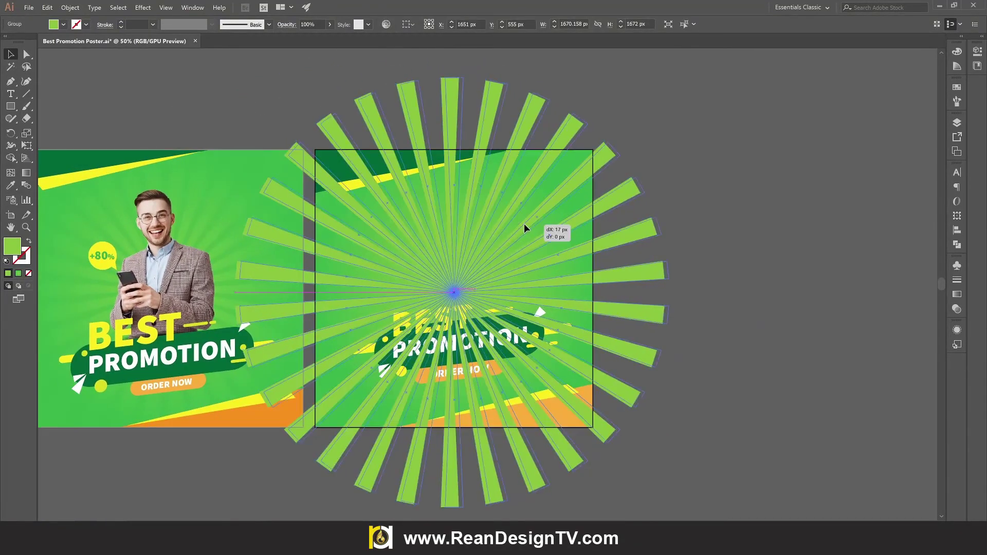
# Step: Scale the sunburst group to about 1094 px so it fits and centres on the square artboard
pyautogui.click(27, 146)
pyautogui.moveTo(667, 76); pyautogui.dragTo(591, 145)
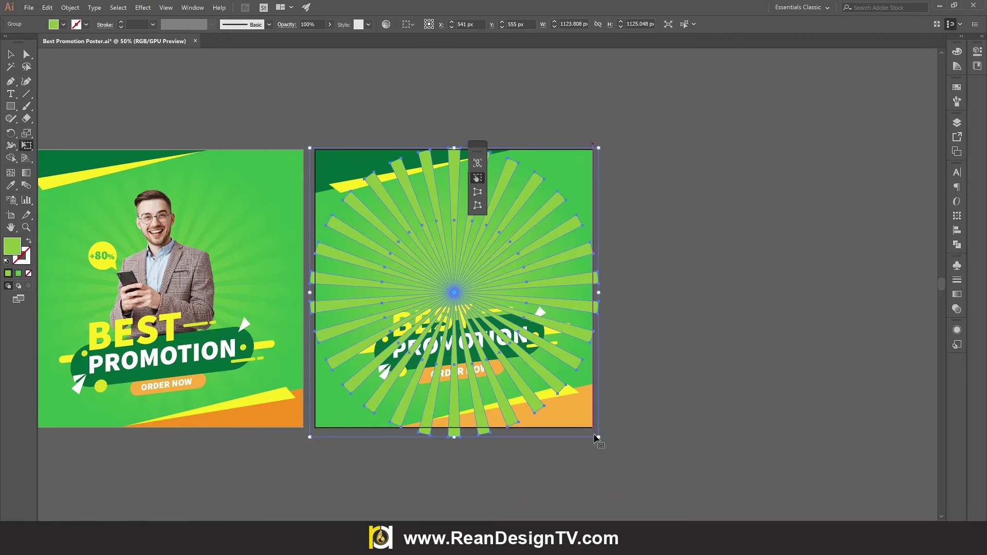
pyautogui.moveTo(594, 434); pyautogui.dragTo(591, 428)
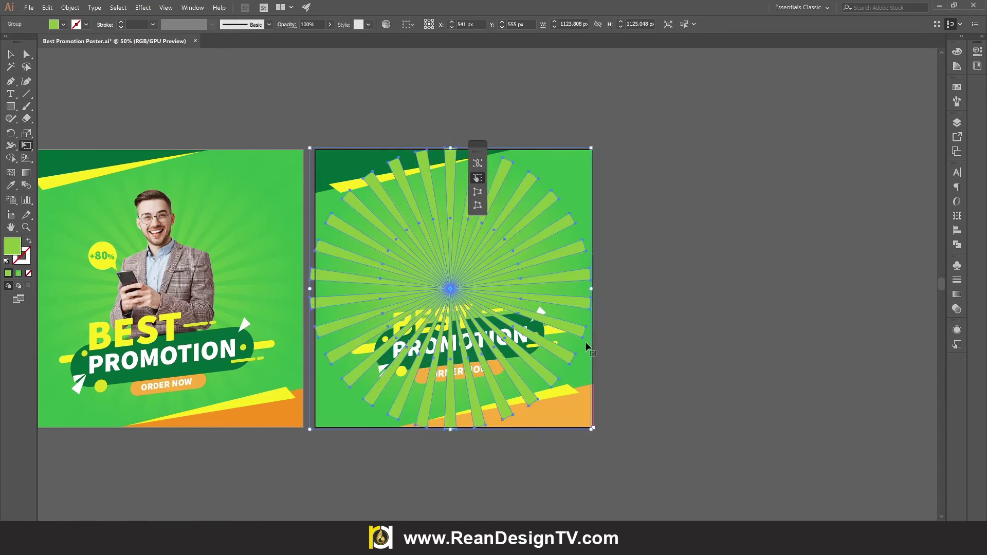
pyautogui.moveTo(556, 238); pyautogui.dragTo(558, 239)
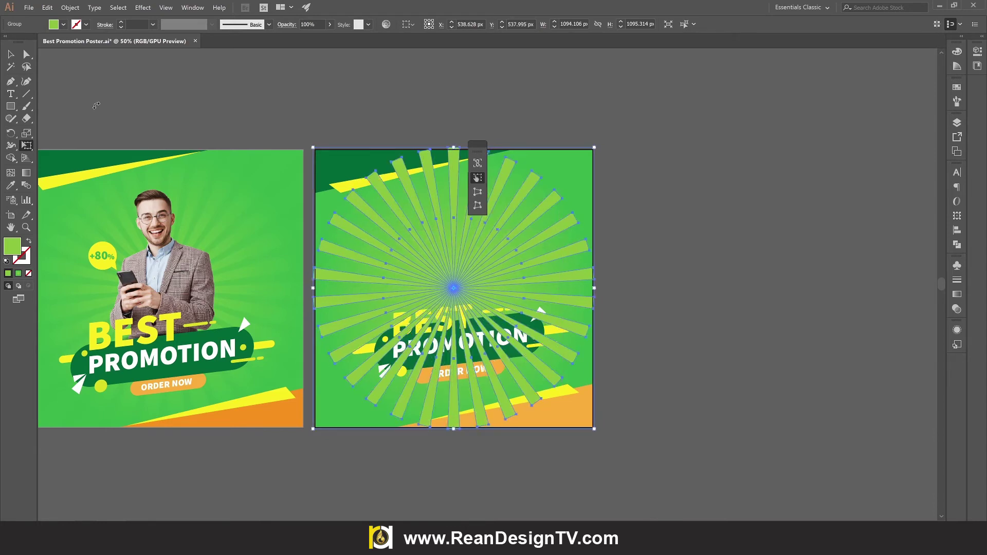
pyautogui.click(9, 54)
pyautogui.click(667, 222)
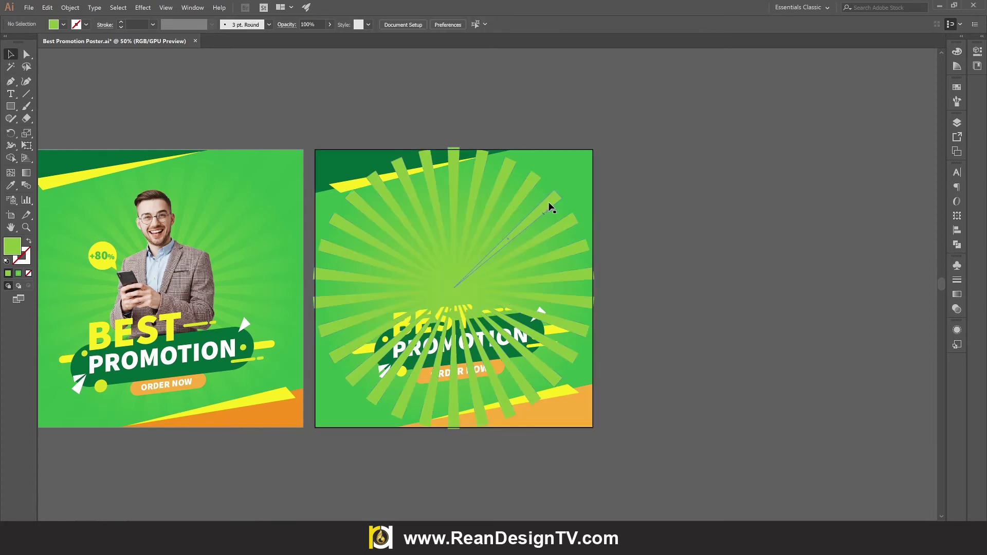
pyautogui.scroll(1, 532, 251)
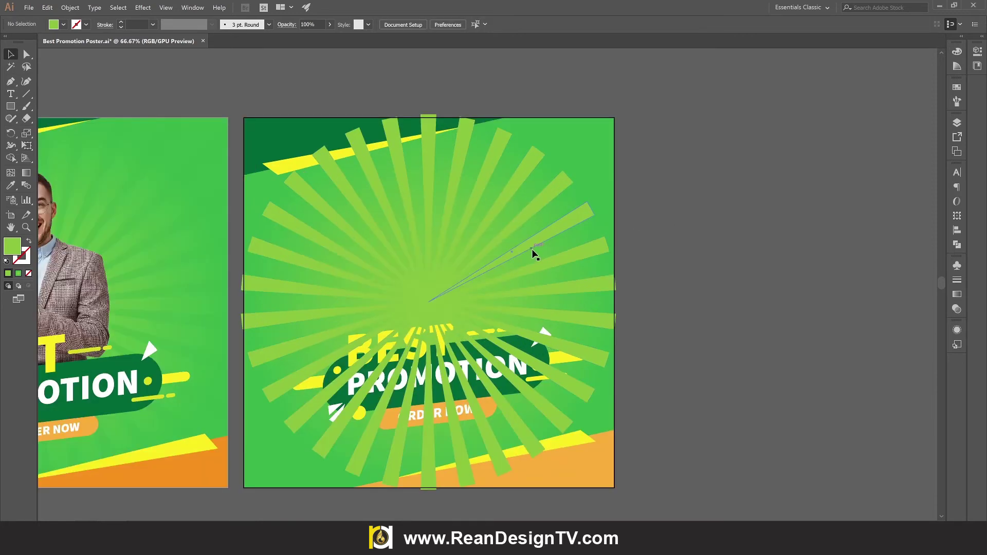
pyautogui.moveTo(528, 247); pyautogui.dragTo(577, 209)
pyautogui.scroll(1, 628, 169)
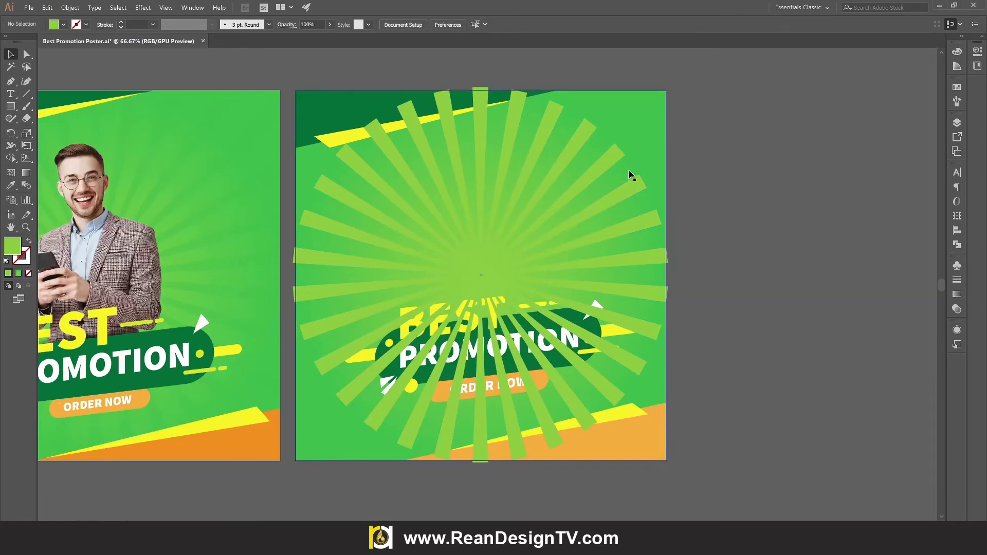
# Step: Colour the sunburst rays a darker green
pyautogui.click(611, 195)
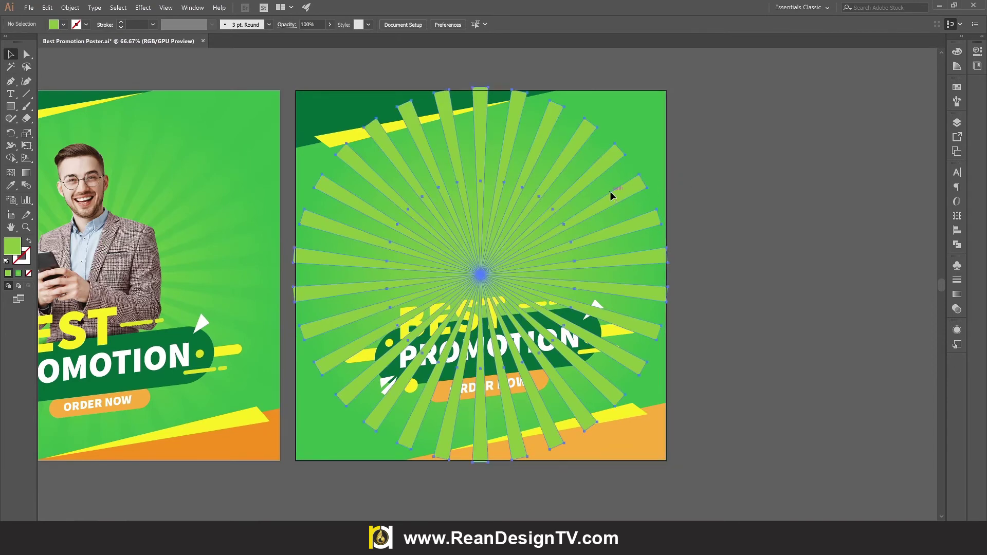
pyautogui.click(64, 25)
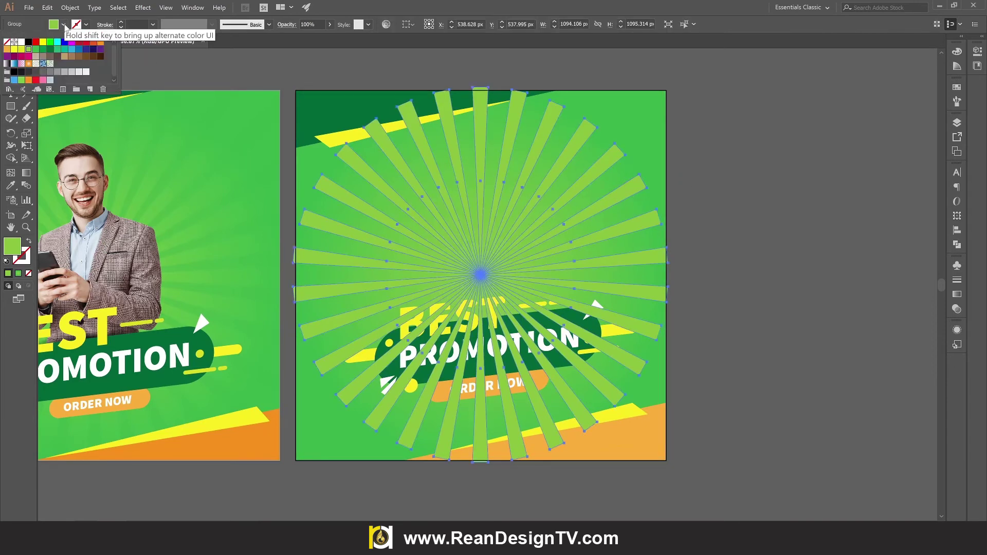
pyautogui.click(35, 50)
pyautogui.click(696, 189)
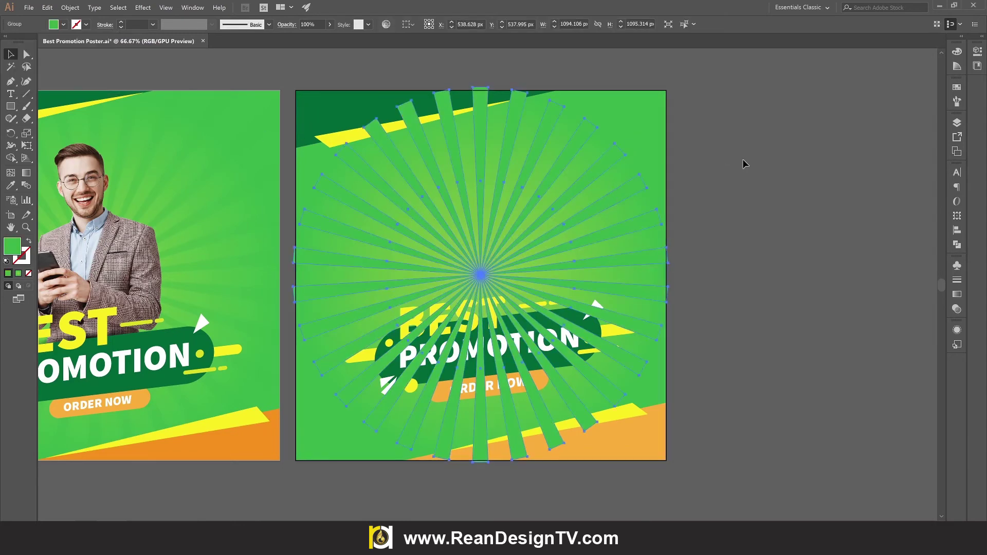
# Step: Send the sunburst behind the banner and text, checking the layering with trial moves
pyautogui.rightClick(628, 217)
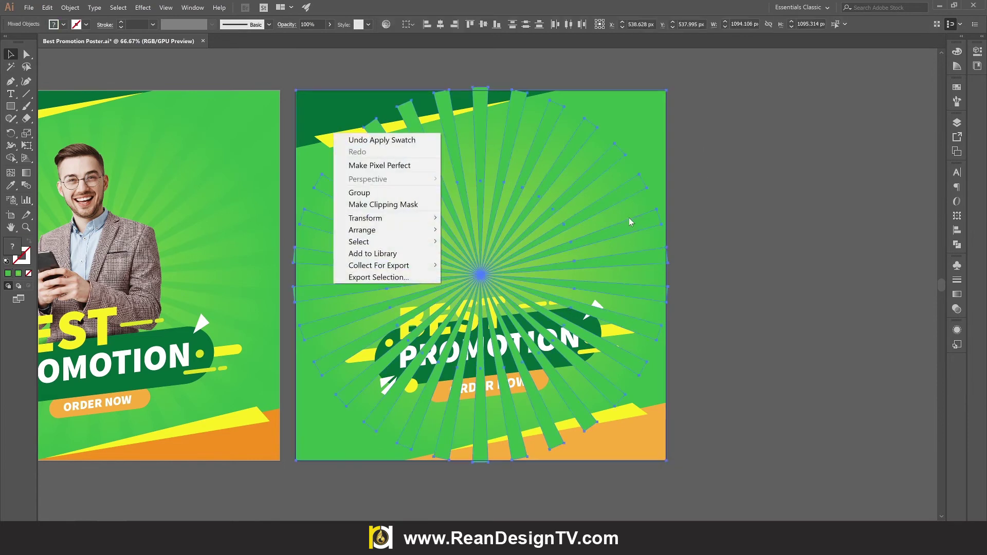
pyautogui.moveTo(386, 230)
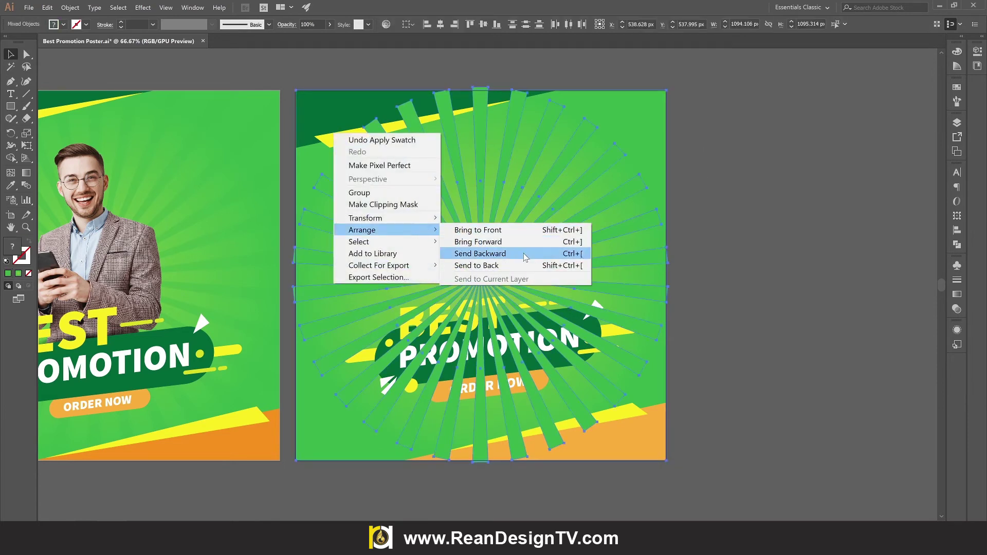
pyautogui.click(523, 265)
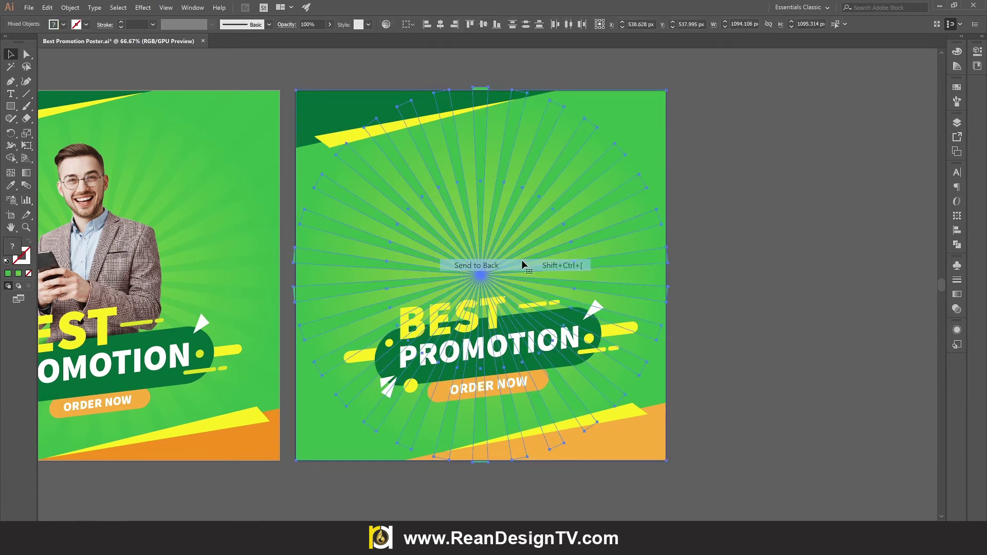
pyautogui.click(673, 260)
pyautogui.click(602, 220)
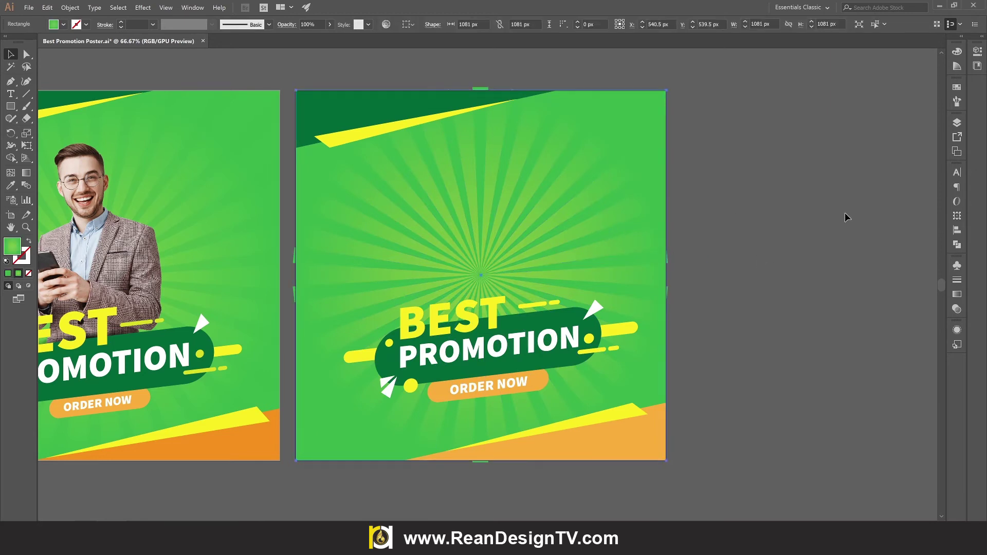
pyautogui.click(844, 212)
pyautogui.moveTo(586, 162); pyautogui.dragTo(601, 187)
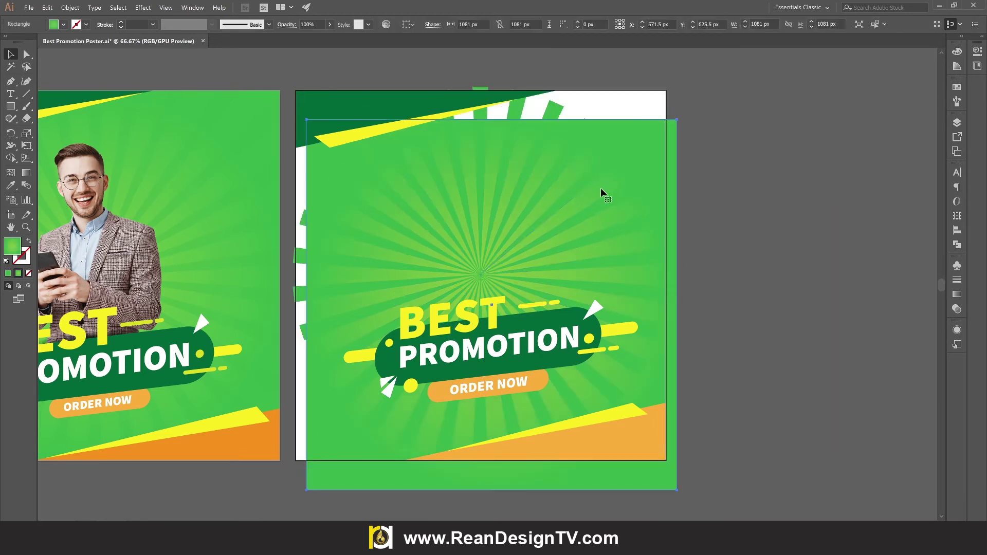
pyautogui.hotkey('ctrl', 'z')
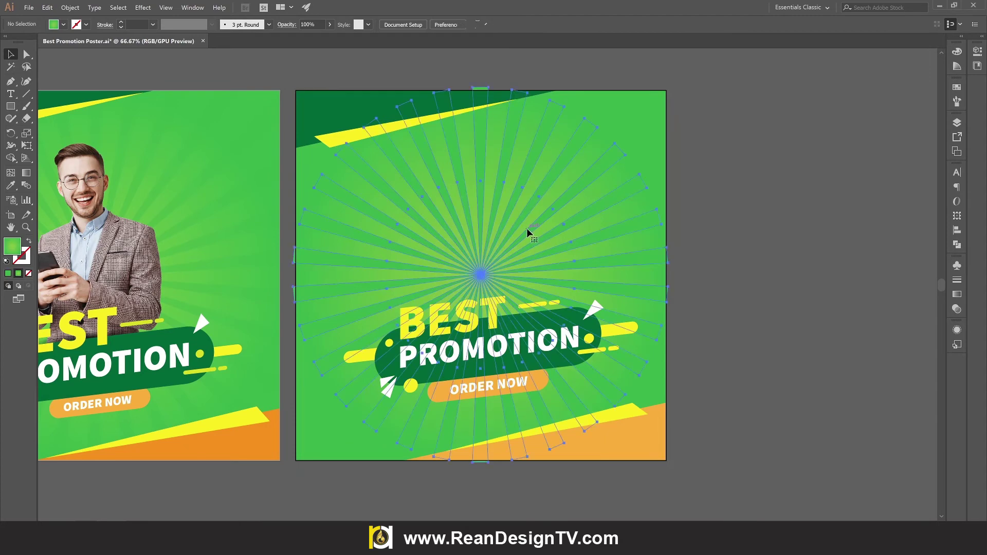
pyautogui.moveTo(532, 239); pyautogui.dragTo(548, 252)
pyautogui.hotkey('ctrl', 'z')
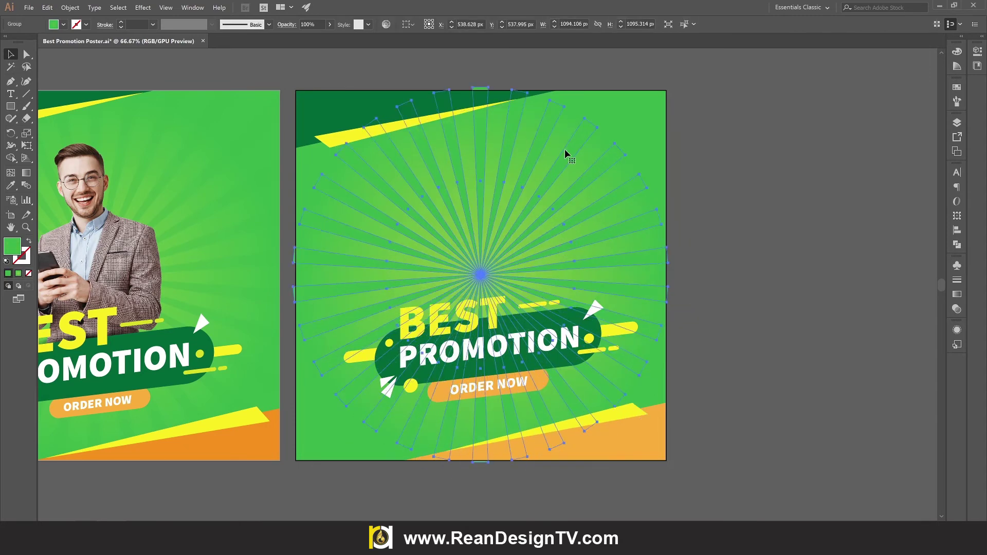
# Step: Shrink the sunburst slightly and fade it to 55% opacity
pyautogui.click(26, 145)
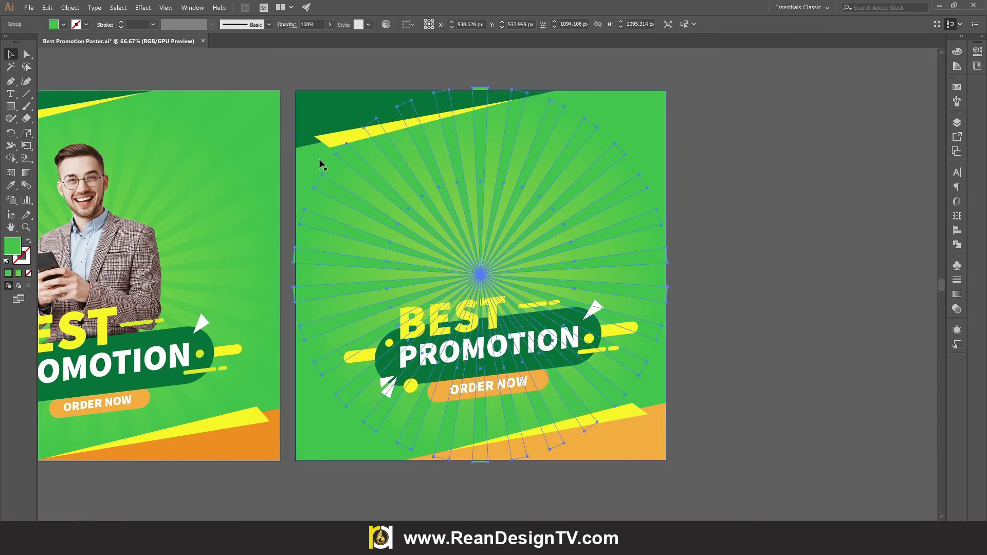
pyautogui.moveTo(668, 88); pyautogui.dragTo(662, 93)
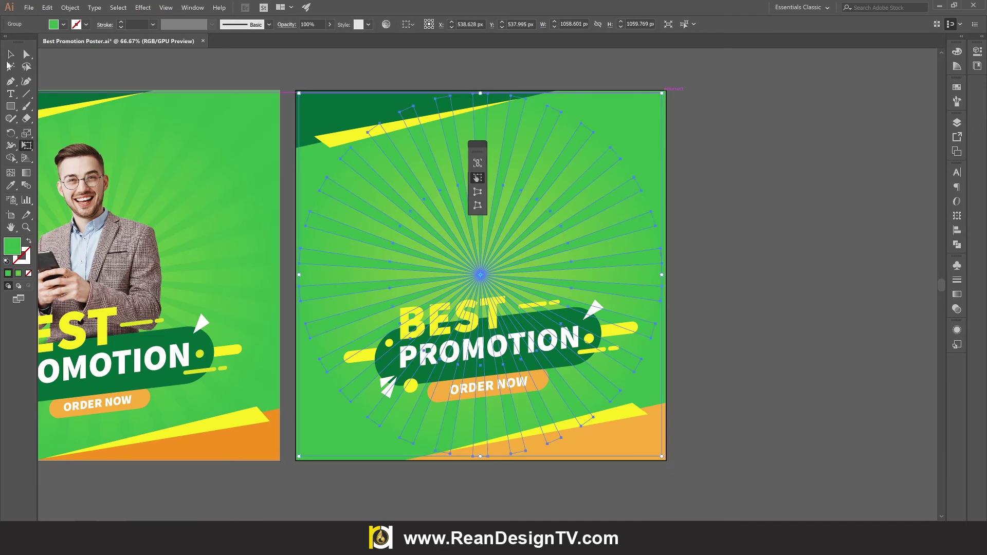
pyautogui.click(10, 54)
pyautogui.click(771, 232)
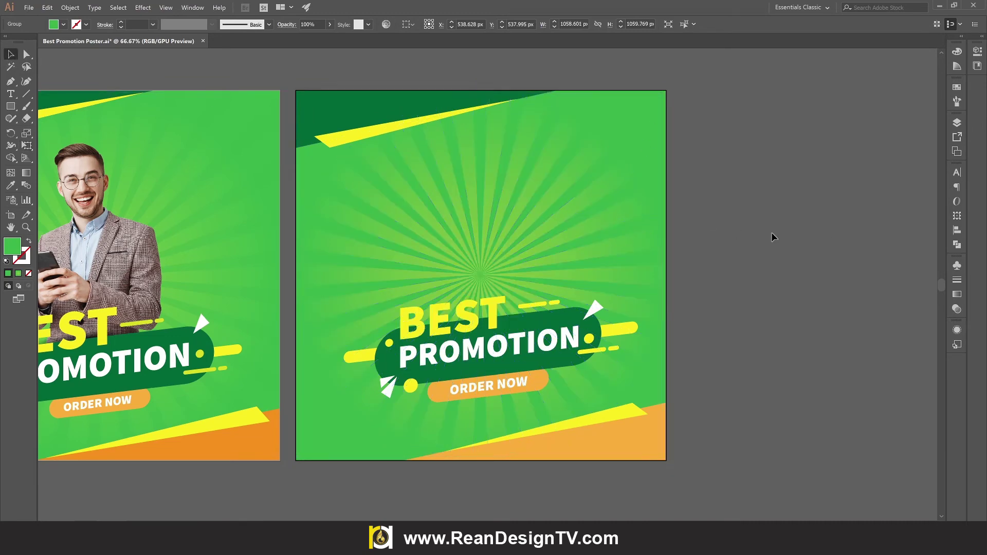
pyautogui.click(632, 219)
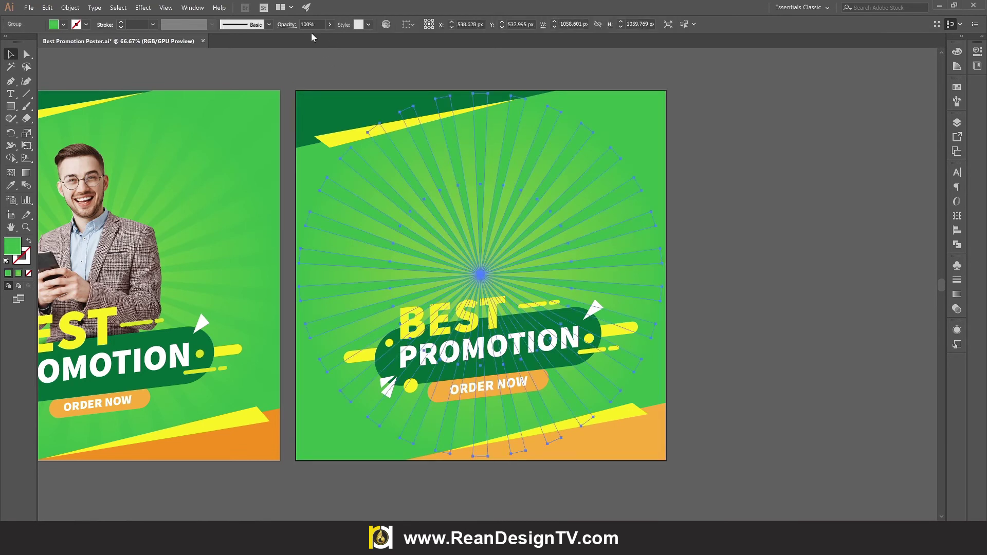
pyautogui.moveTo(316, 36); pyautogui.dragTo(311, 37)
pyautogui.click(801, 162)
pyautogui.scroll(-1, 798, 162)
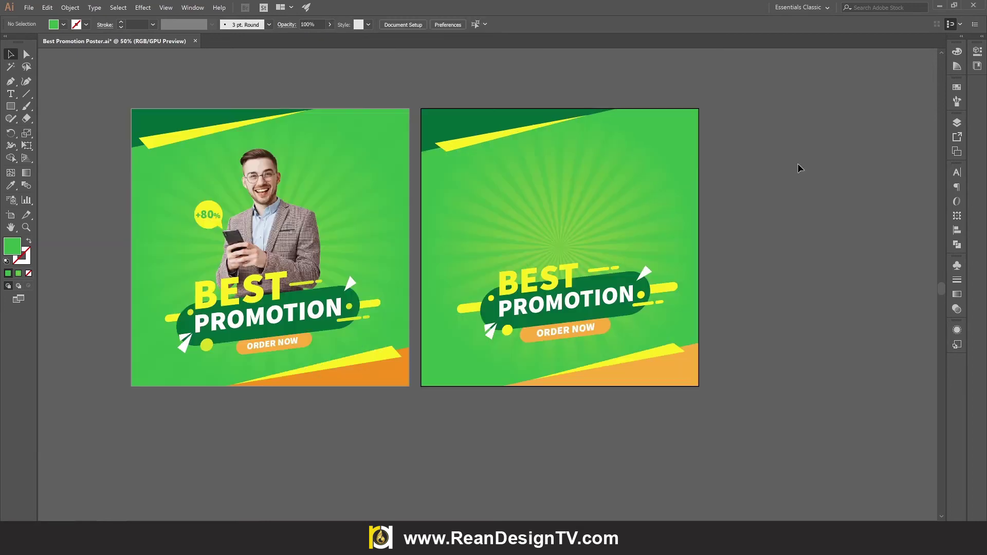
pyautogui.scroll(-1, 546, 269)
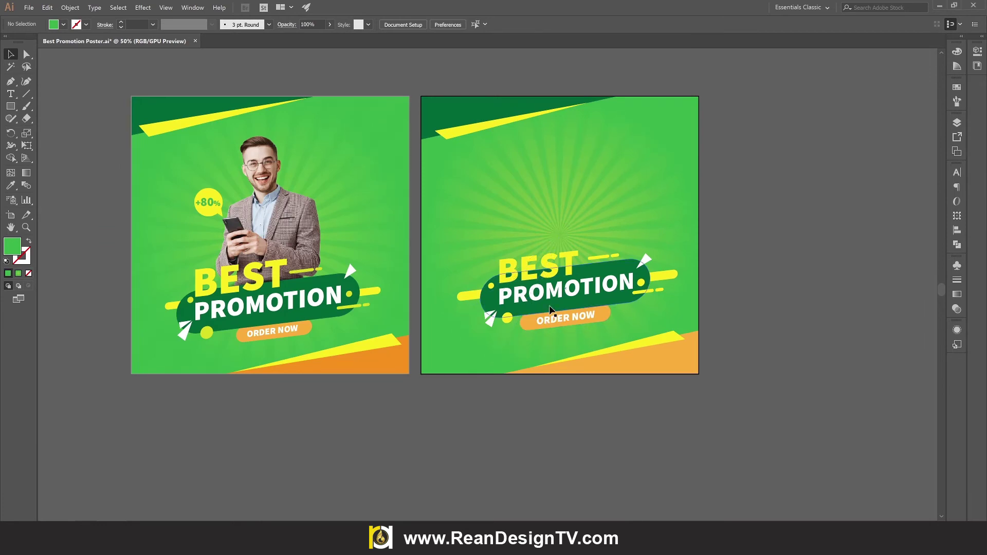
pyautogui.scroll(1, 546, 268)
# Step: Move the BEST PROMOTION title group slightly lower
pyautogui.moveTo(572, 297); pyautogui.dragTo(573, 303)
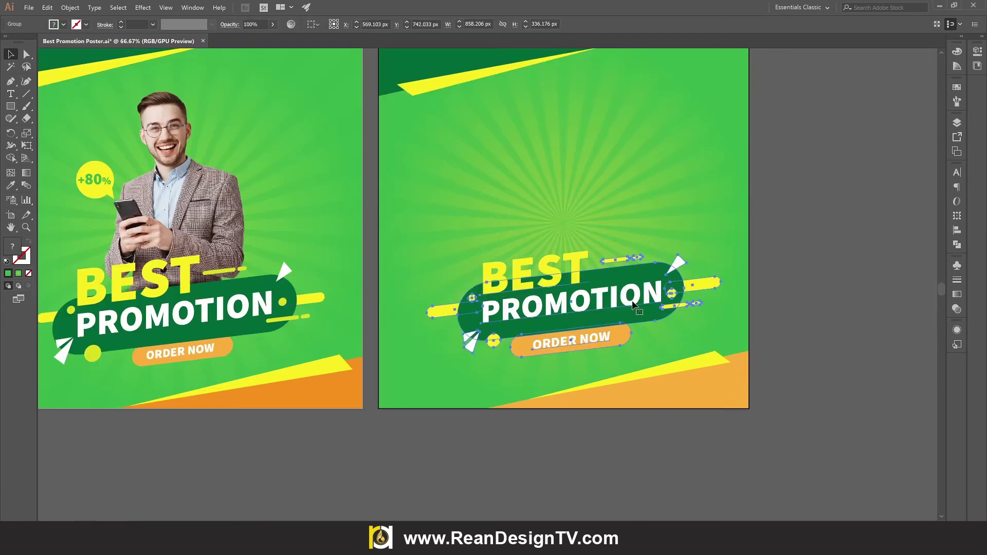
pyautogui.click(833, 291)
pyautogui.click(198, 204)
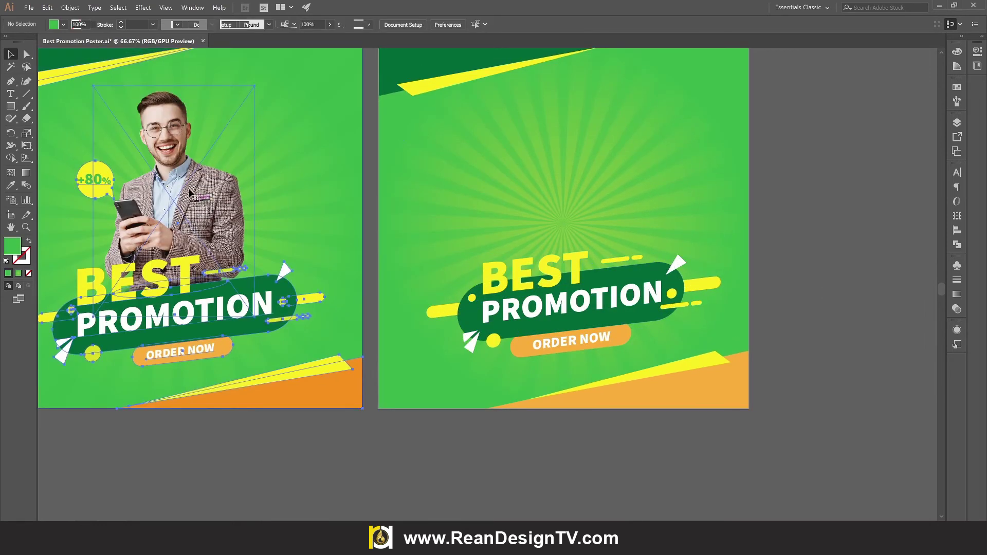
pyautogui.click(788, 244)
pyautogui.scroll(-1, 787, 241)
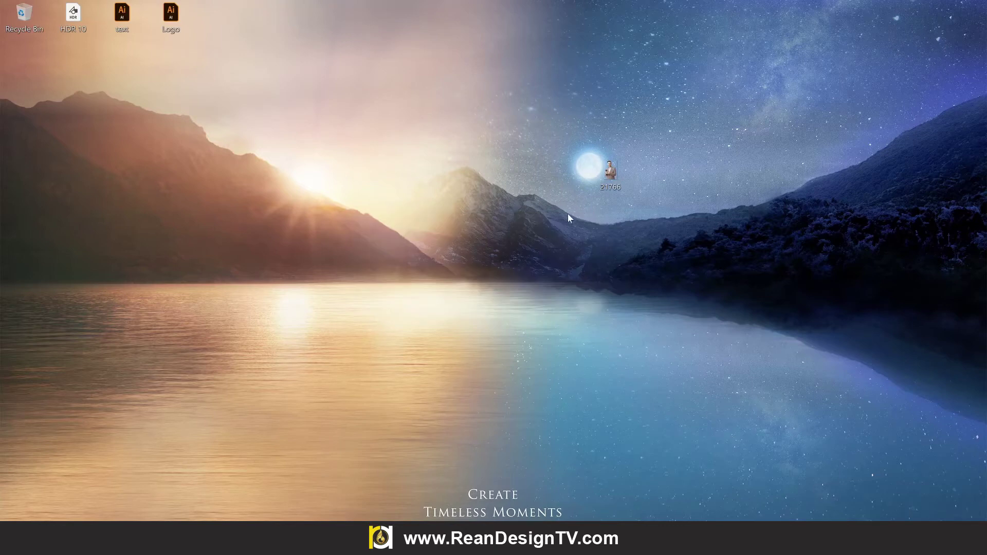
# Step: Drag the 21766 photo from the desktop onto the right poster in Illustrator
pyautogui.moveTo(611, 169); pyautogui.dragTo(556, 313)
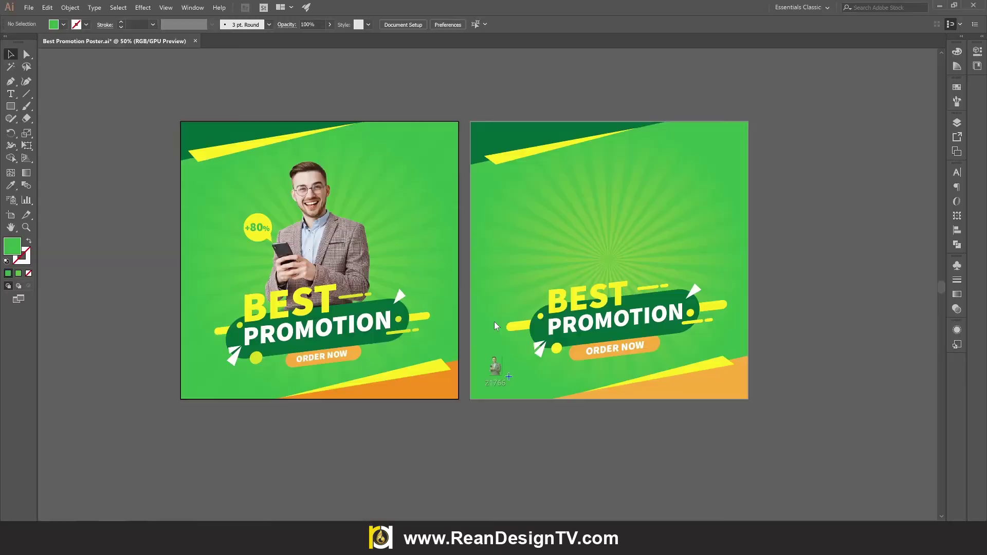
pyautogui.moveTo(513, 473)
pyautogui.mouseDown()
pyautogui.moveTo(536, 250)
pyautogui.moveTo(591, 211)
pyautogui.mouseUp()
# Step: Scale the man's photo down to about 453×649 px, centred above the title
pyautogui.press('e')
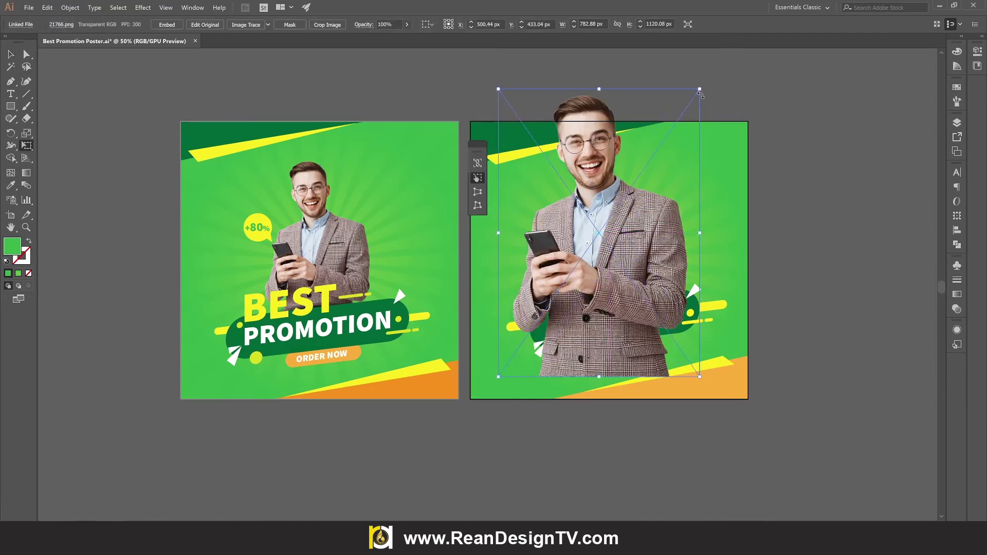
pyautogui.moveTo(700, 91); pyautogui.dragTo(647, 166)
pyautogui.moveTo(593, 274); pyautogui.dragTo(625, 253)
pyautogui.moveTo(679, 144); pyautogui.dragTo(663, 167)
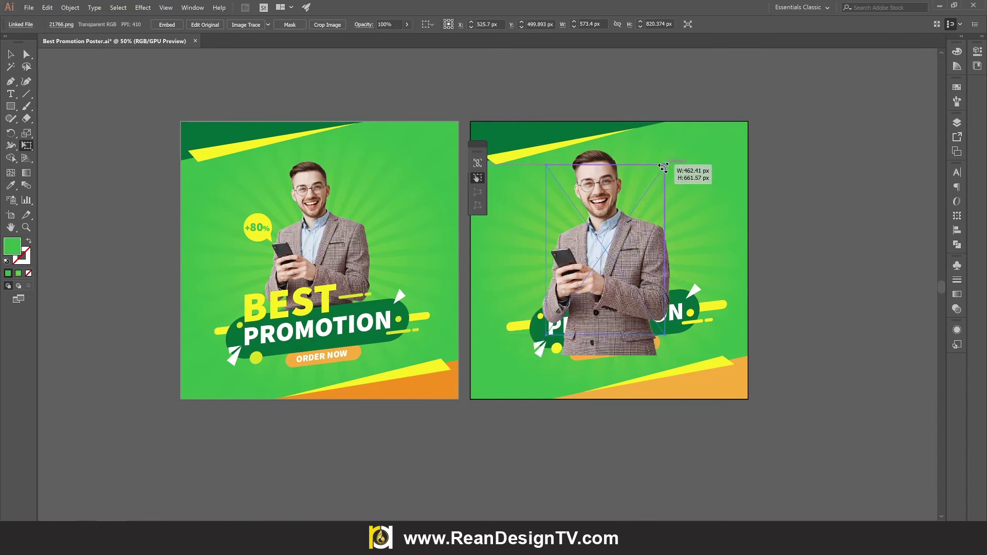
pyautogui.scroll(1, 660, 193)
pyautogui.moveTo(602, 250)
pyautogui.mouseDown()
pyautogui.moveTo(611, 246)
pyautogui.moveTo(602, 245)
pyautogui.mouseUp()
pyautogui.click(11, 54)
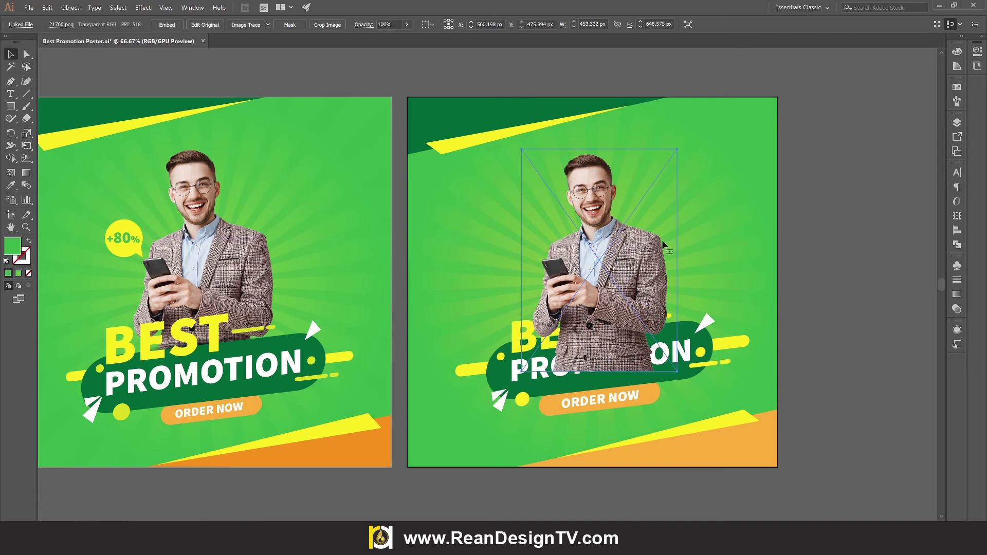
pyautogui.click(790, 210)
# Step: Bring the BEST PROMOTION title in front of the photo, nudging the title down and photo up
pyautogui.click(681, 370)
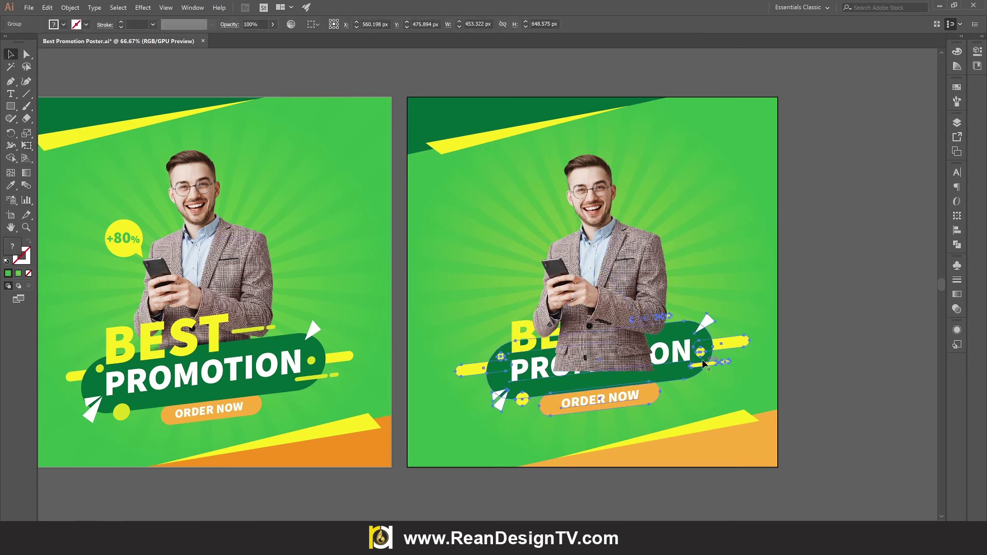
pyautogui.rightClick(369, 200)
pyautogui.moveTo(397, 310)
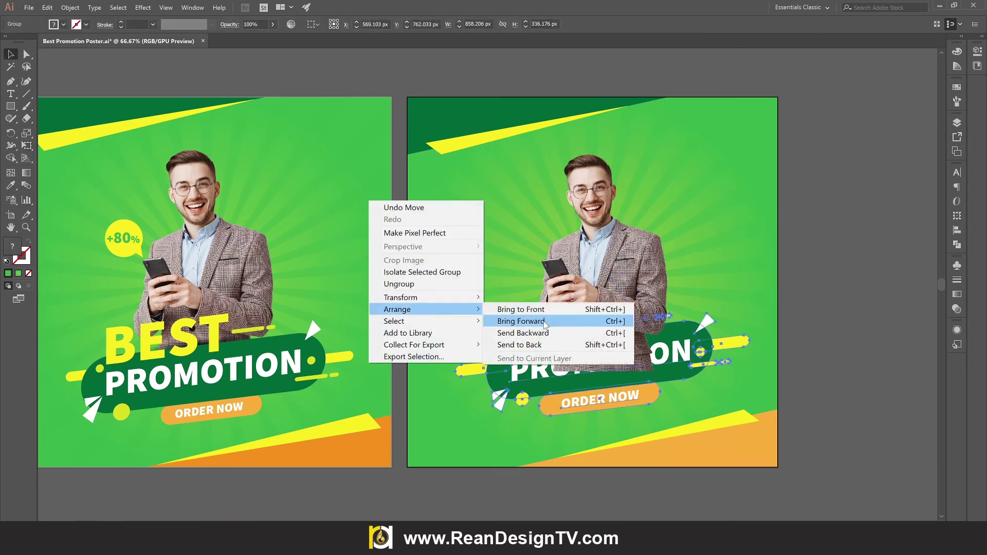
pyautogui.click(565, 320)
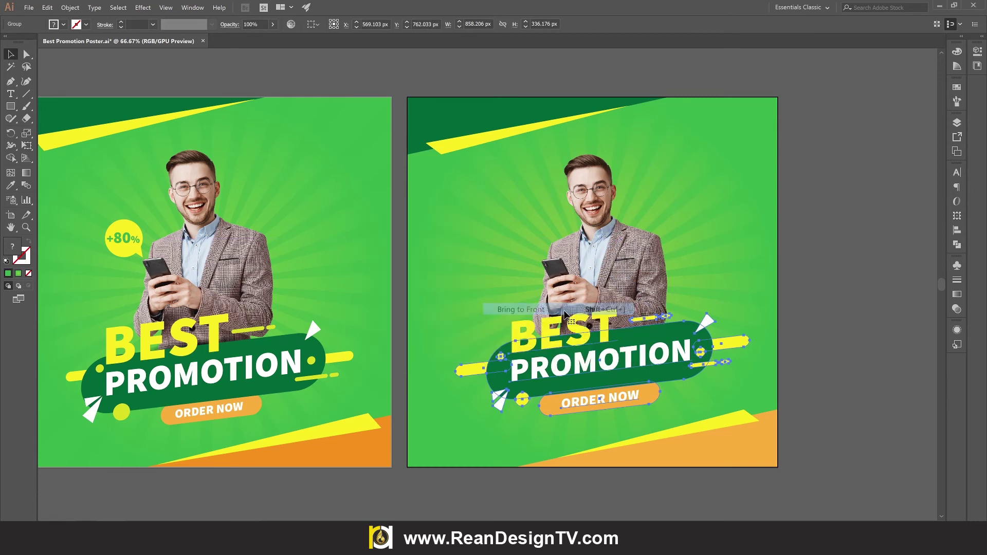
pyautogui.click(798, 354)
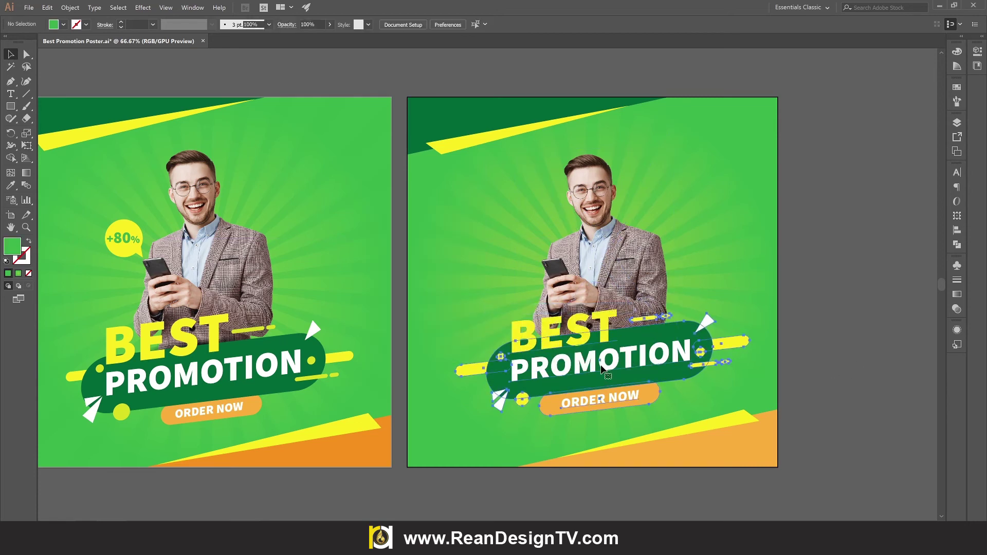
pyautogui.moveTo(596, 360); pyautogui.dragTo(596, 368)
pyautogui.click(605, 273)
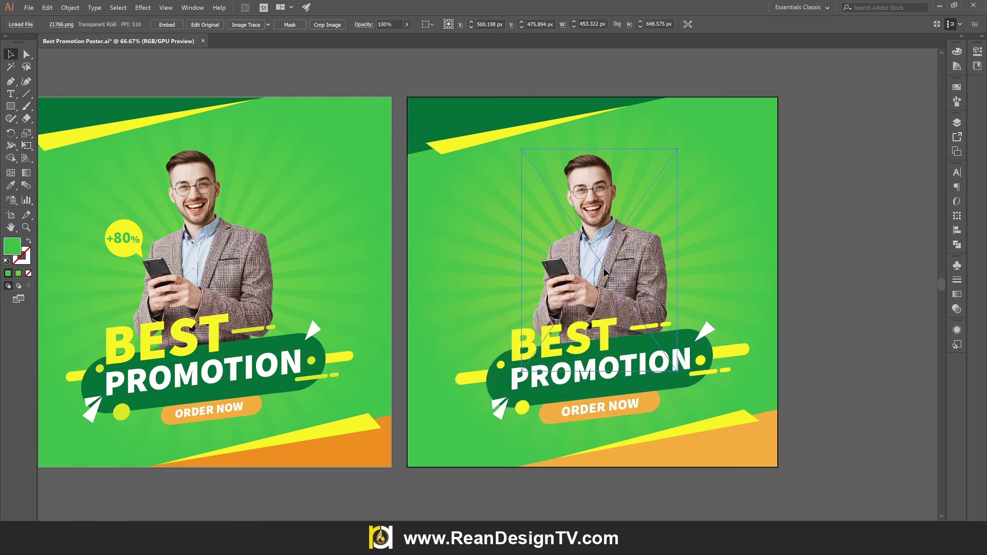
pyautogui.hotkey('shift', 'Up')
pyautogui.hotkey('shift', 'Up')
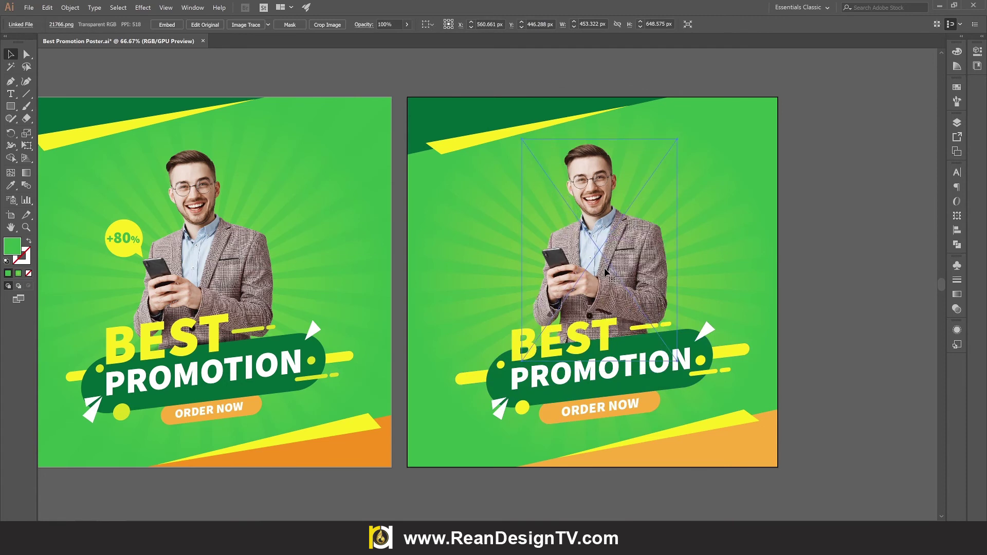
pyautogui.scroll(-1, 603, 268)
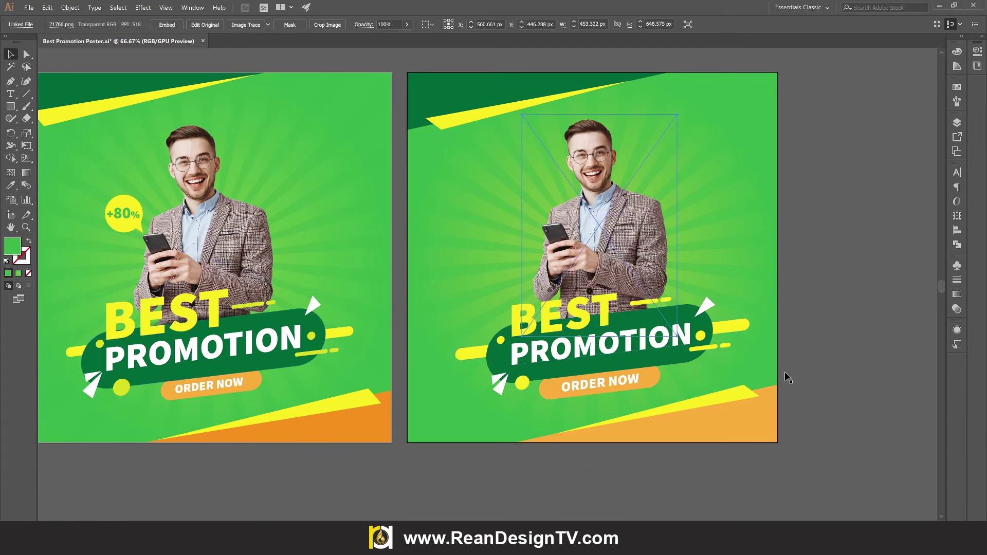
# Step: Draw a 125 px circle to the left of the man's head
pyautogui.scroll(-1, 817, 344)
pyautogui.click(854, 339)
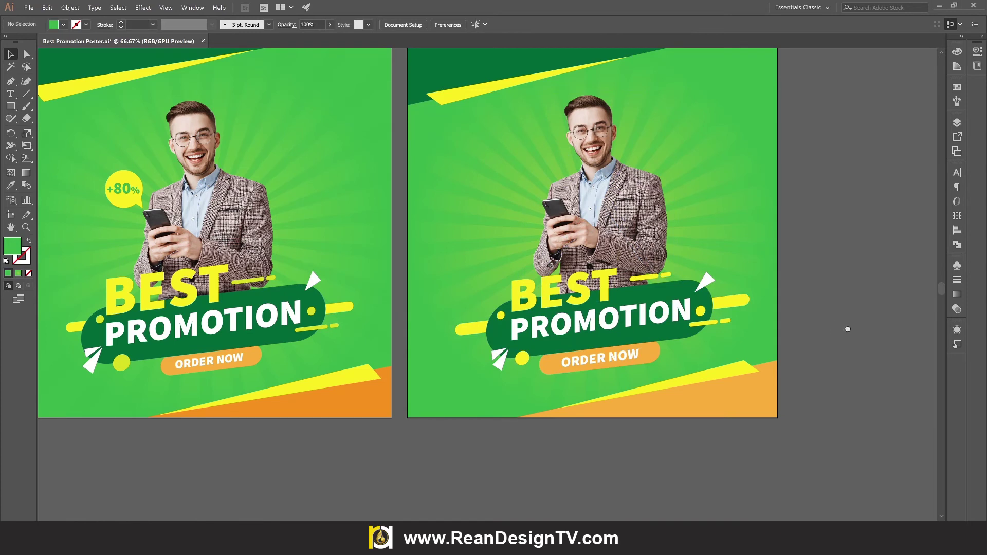
pyautogui.moveTo(848, 329); pyautogui.dragTo(904, 364)
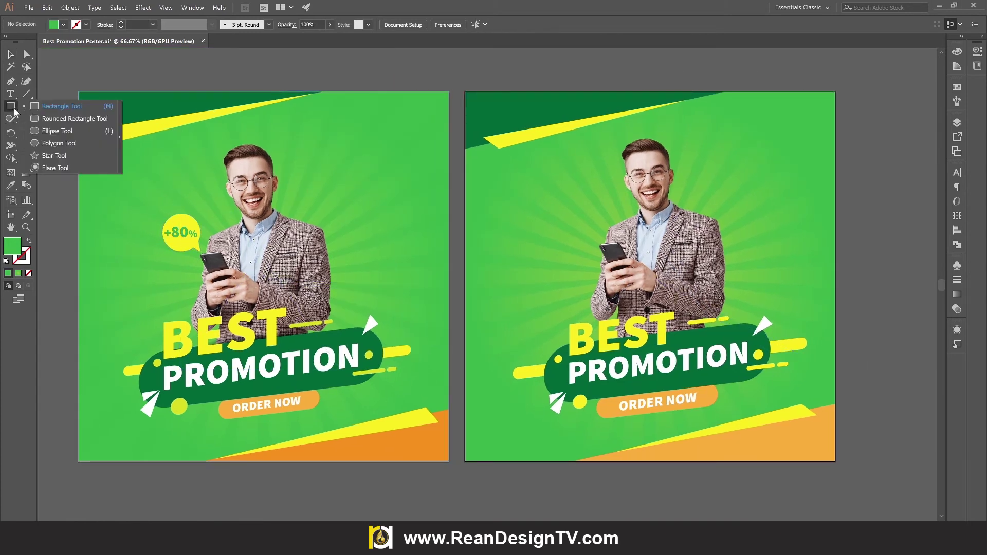
pyautogui.moveTo(11, 106); pyautogui.dragTo(49, 129)
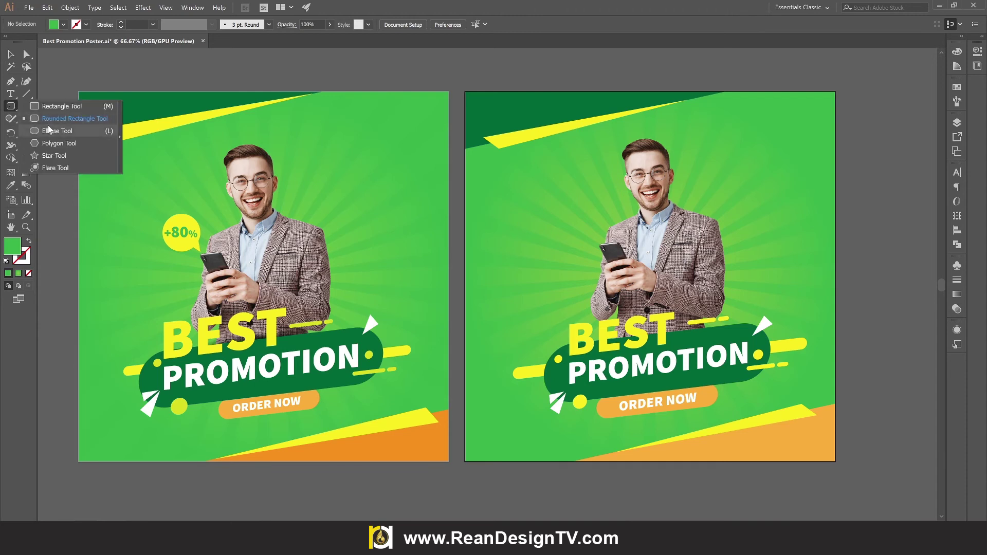
pyautogui.click(51, 132)
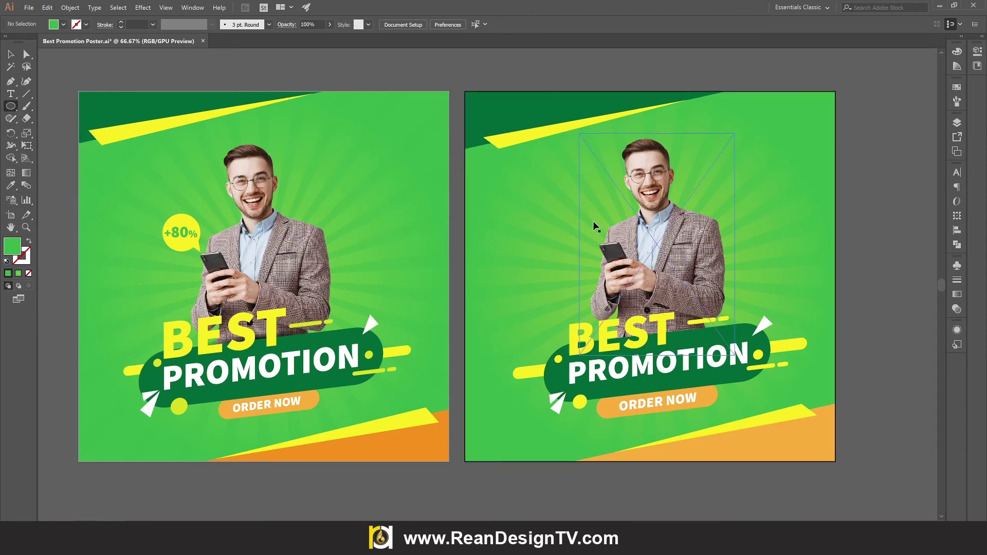
pyautogui.moveTo(549, 208); pyautogui.dragTo(592, 249)
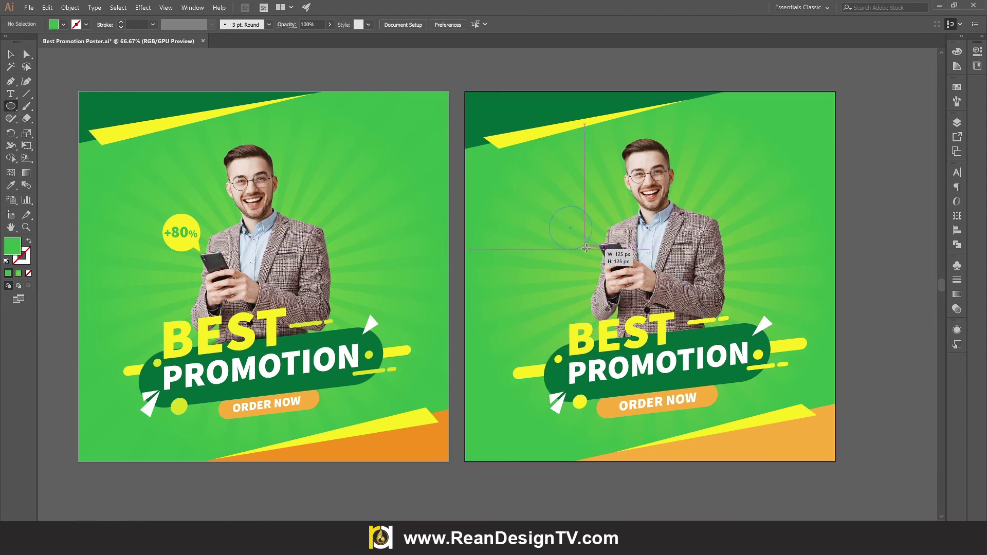
# Step: Fill the circle with yellow and move it slightly upward
pyautogui.click(10, 54)
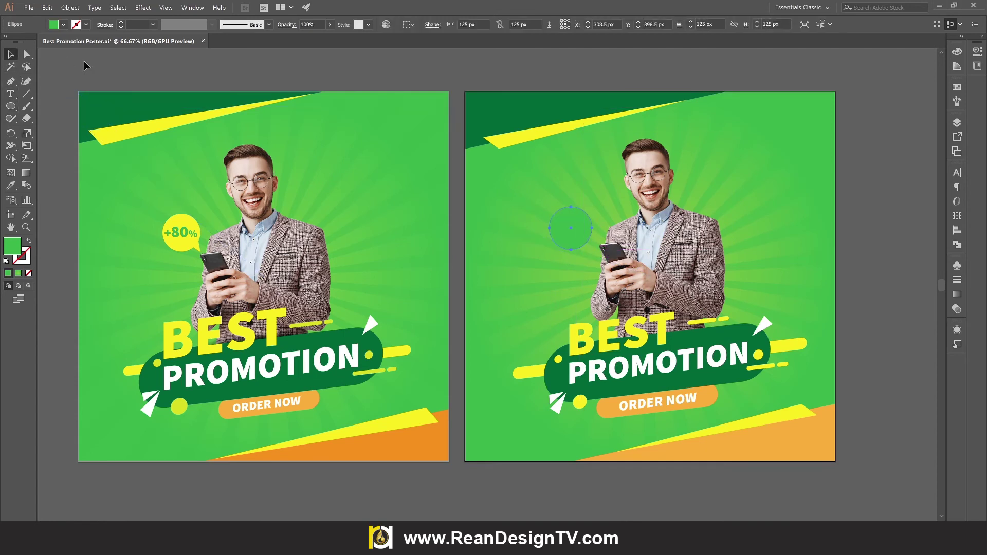
pyautogui.click(63, 24)
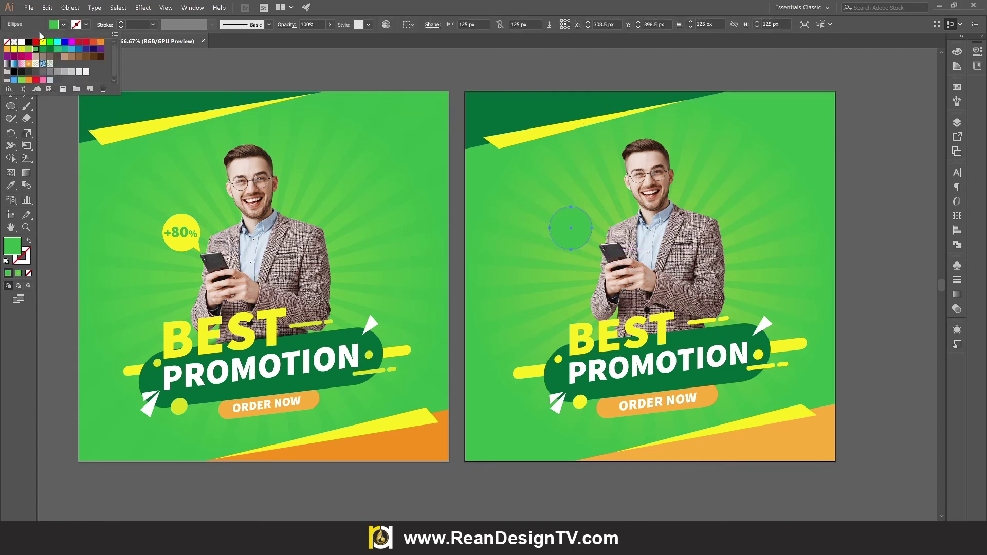
pyautogui.click(15, 50)
pyautogui.click(898, 248)
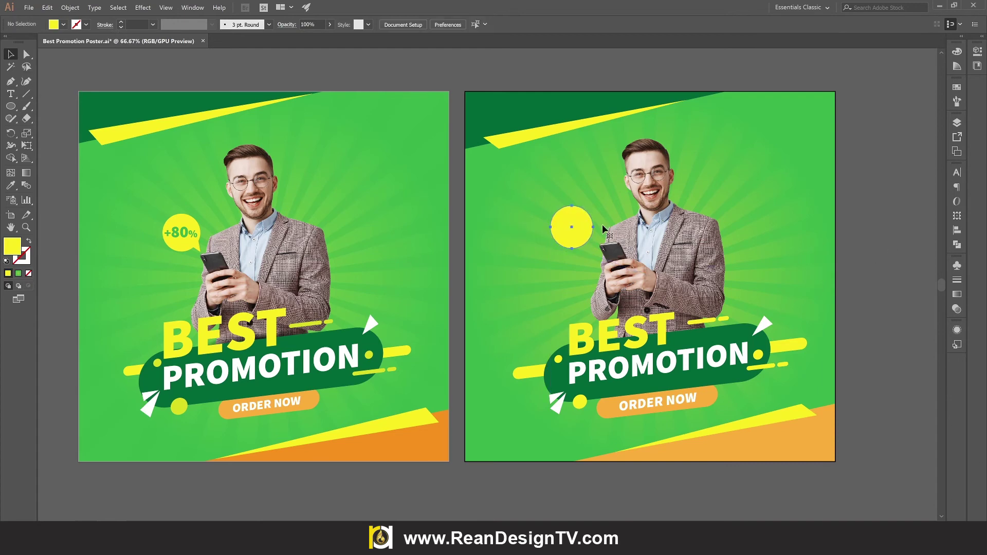
pyautogui.scroll(4, 572, 230)
pyautogui.moveTo(558, 237); pyautogui.dragTo(567, 195)
# Step: Draw a triangular tail with the Pen tool at the circle's lower right, pointing toward the phone
pyautogui.press('p')
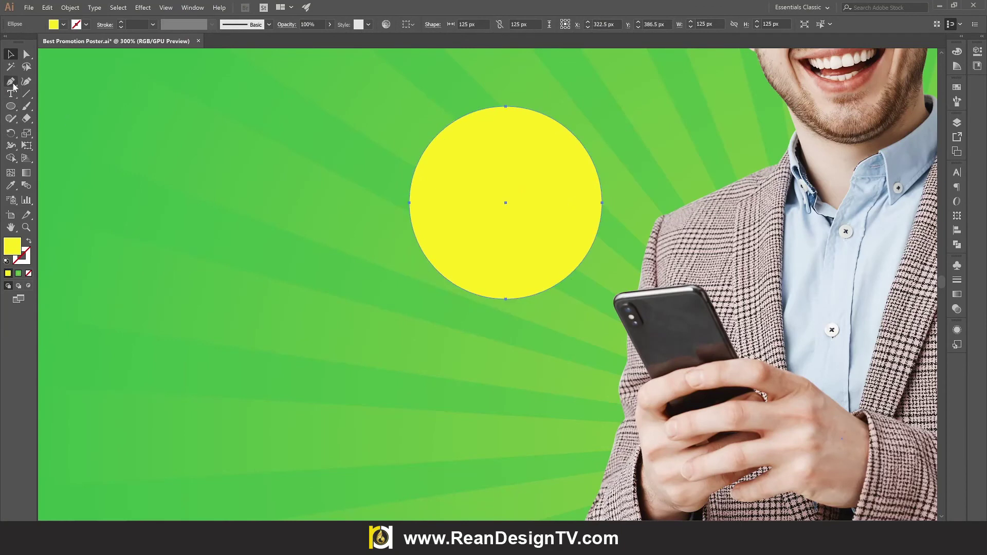
pyautogui.moveTo(585, 239); pyautogui.dragTo(601, 286)
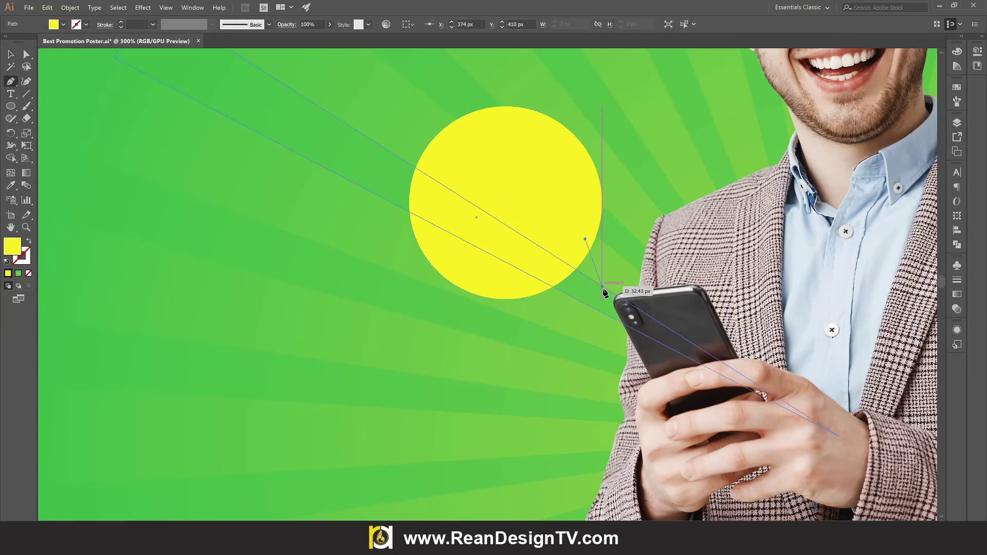
pyautogui.click(602, 291)
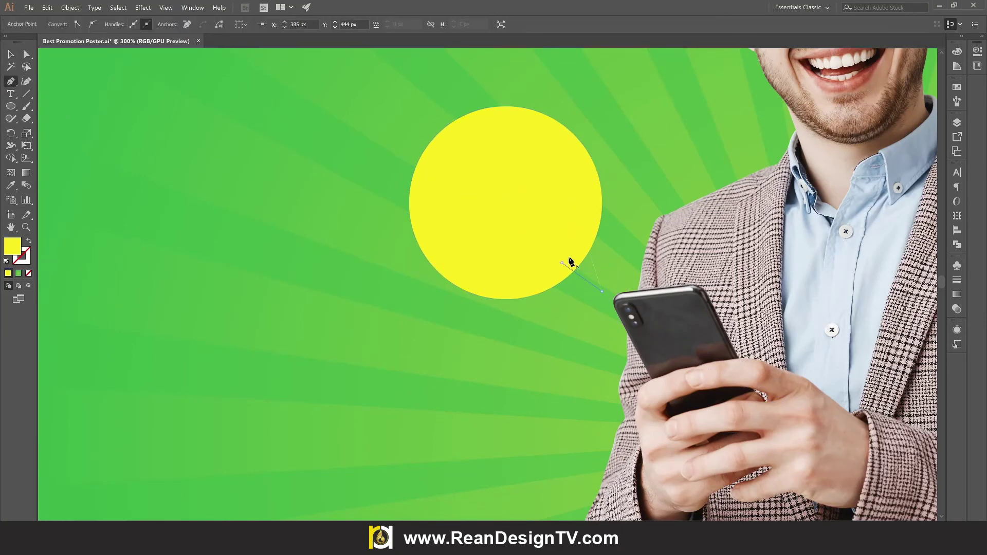
pyautogui.click(562, 263)
pyautogui.press('v')
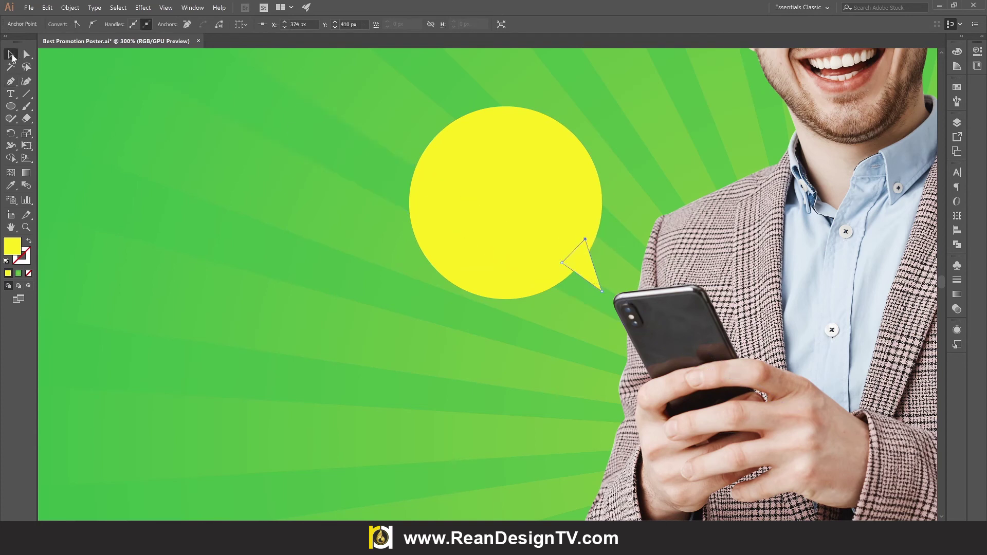
pyautogui.click(217, 146)
pyautogui.moveTo(578, 262); pyautogui.dragTo(584, 261)
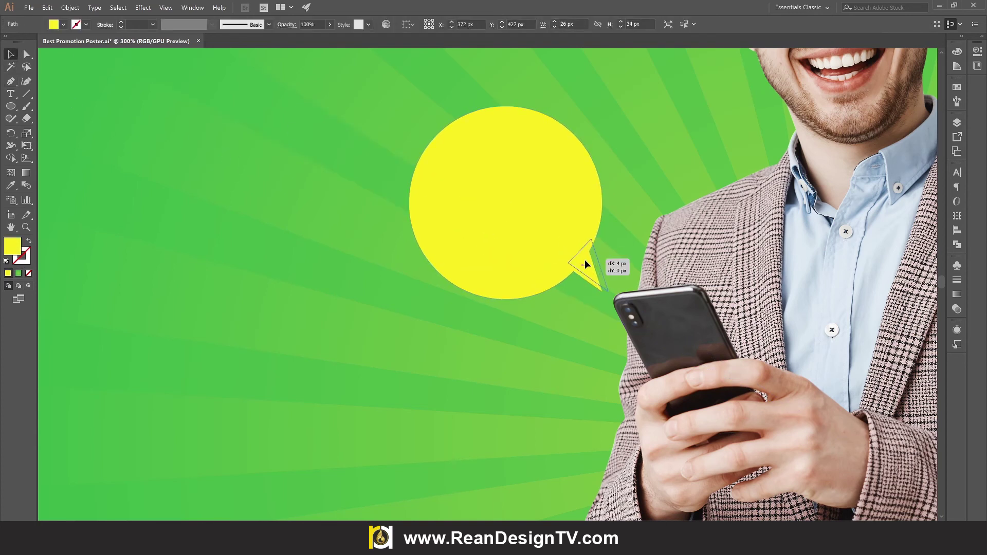
# Step: Pull the tail's left anchor down into the circle, then select both circle and triangle
pyautogui.press('a')
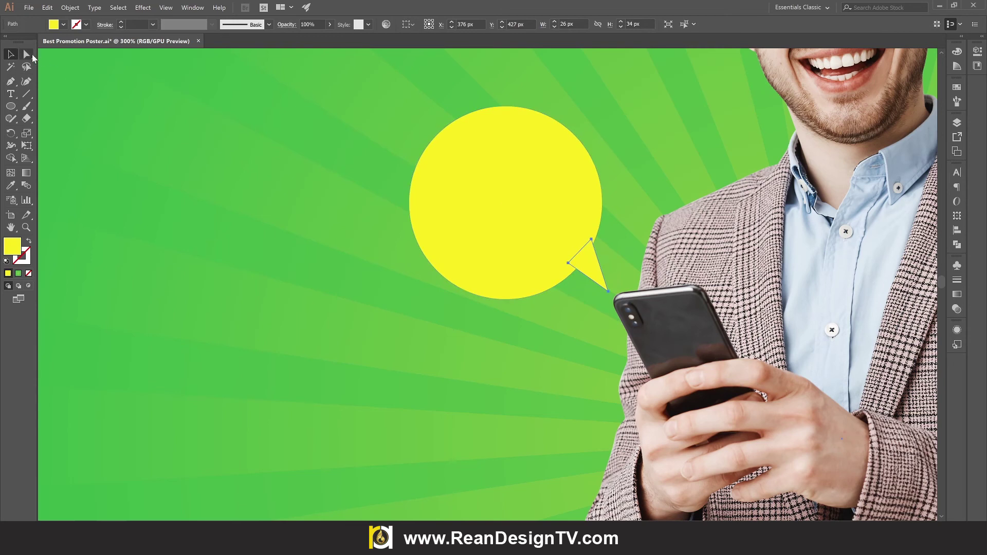
pyautogui.click(568, 263)
pyautogui.moveTo(569, 266); pyautogui.dragTo(567, 271)
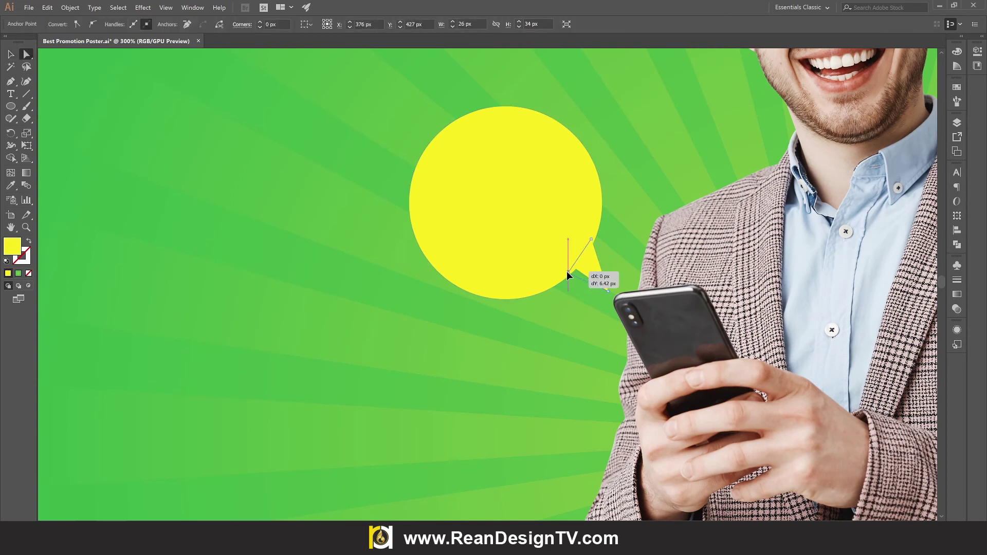
pyautogui.click(12, 55)
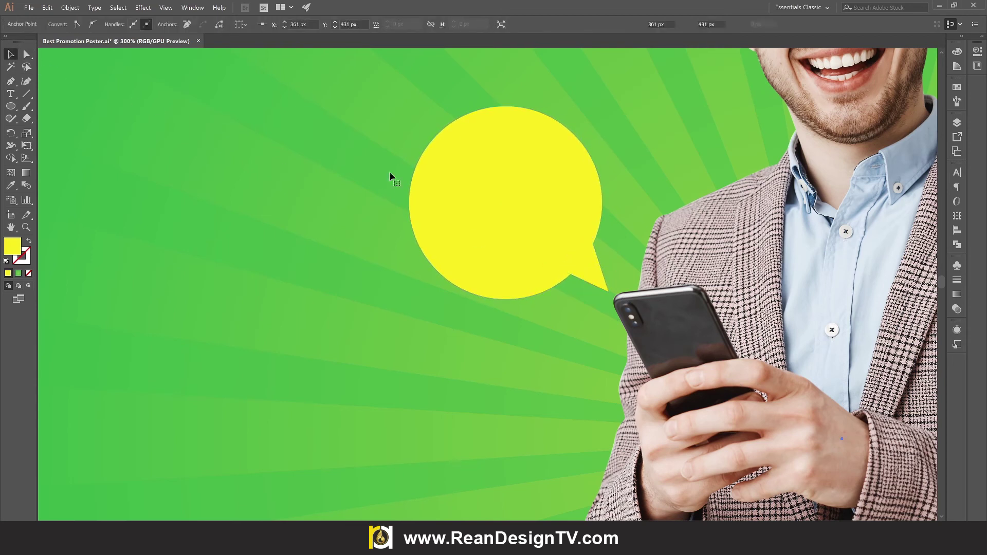
pyautogui.click(392, 177)
pyautogui.click(524, 222)
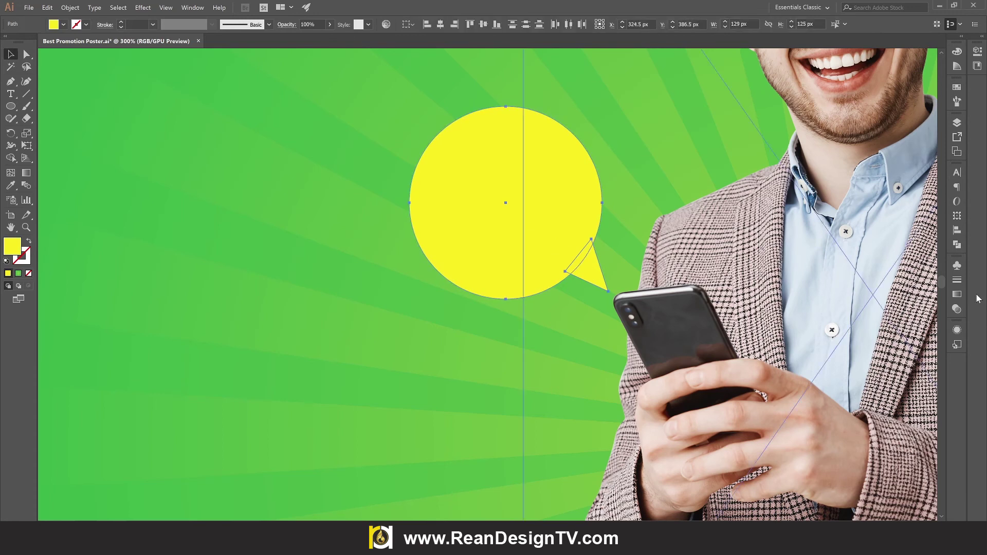
# Step: Unite the circle and triangle with Pathfinder into one yellow speech-bubble shape
pyautogui.click(956, 245)
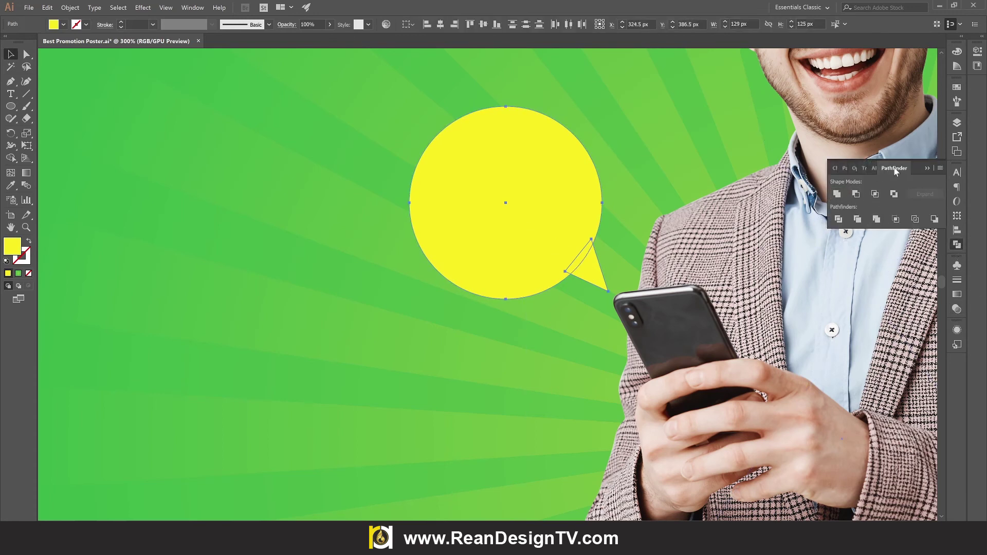
pyautogui.click(192, 7)
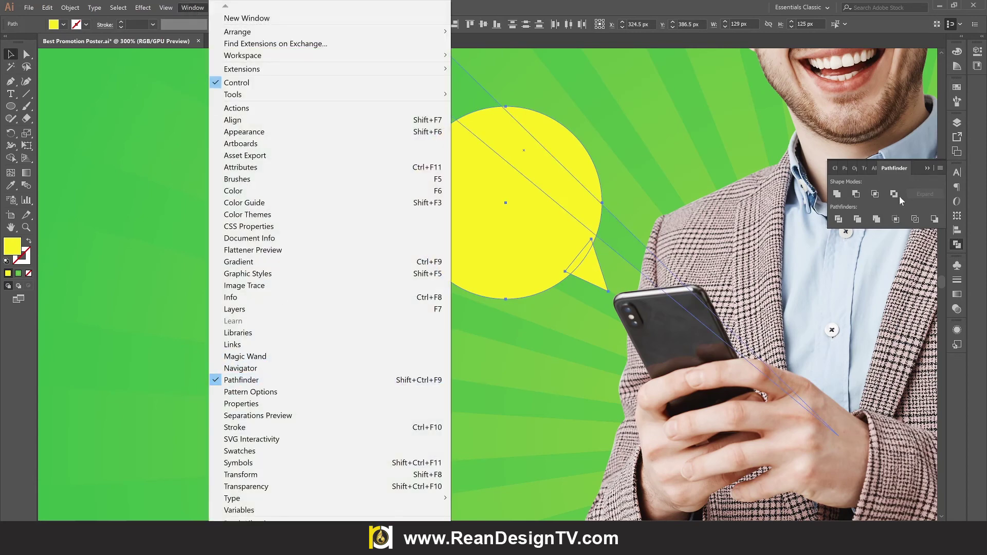
pyautogui.click(895, 173)
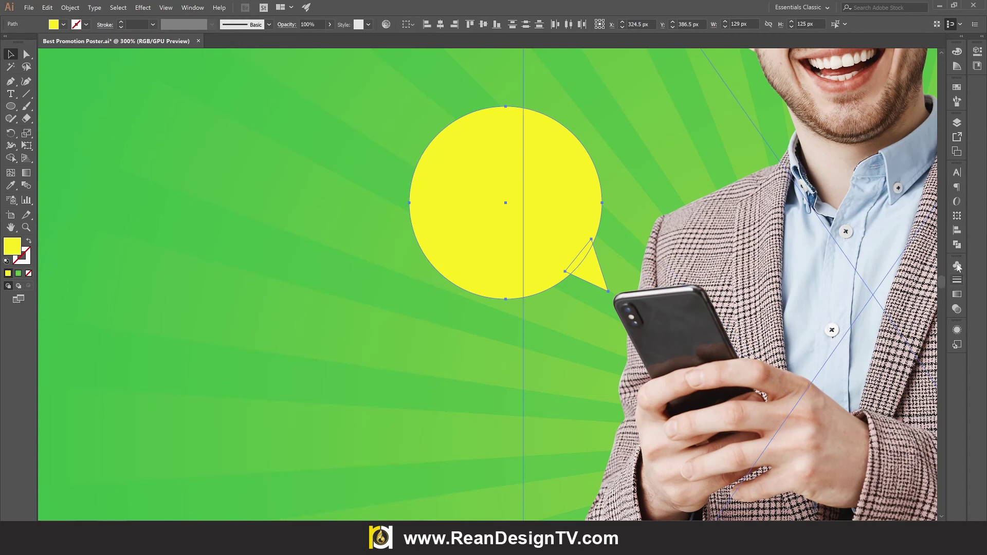
pyautogui.click(956, 245)
pyautogui.click(837, 193)
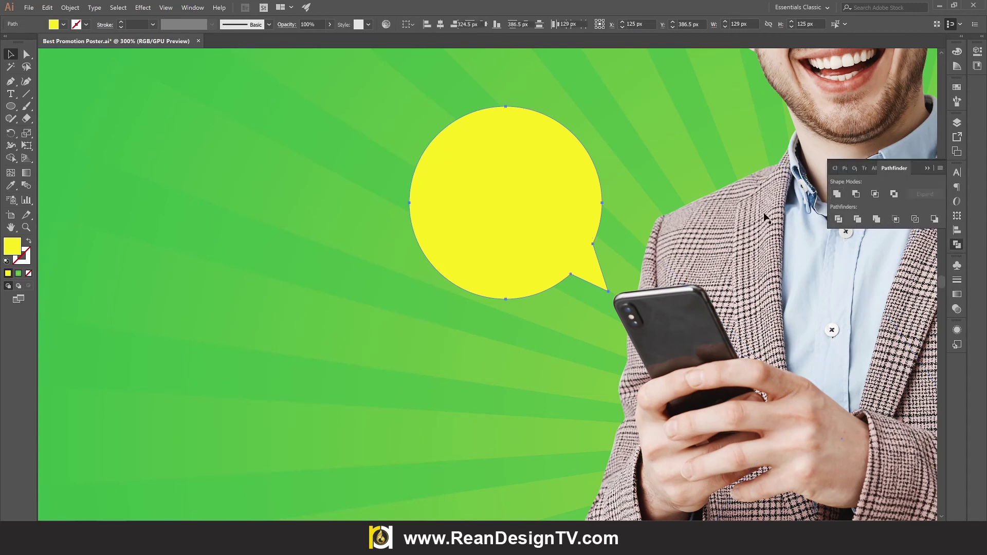
pyautogui.scroll(-3, 557, 226)
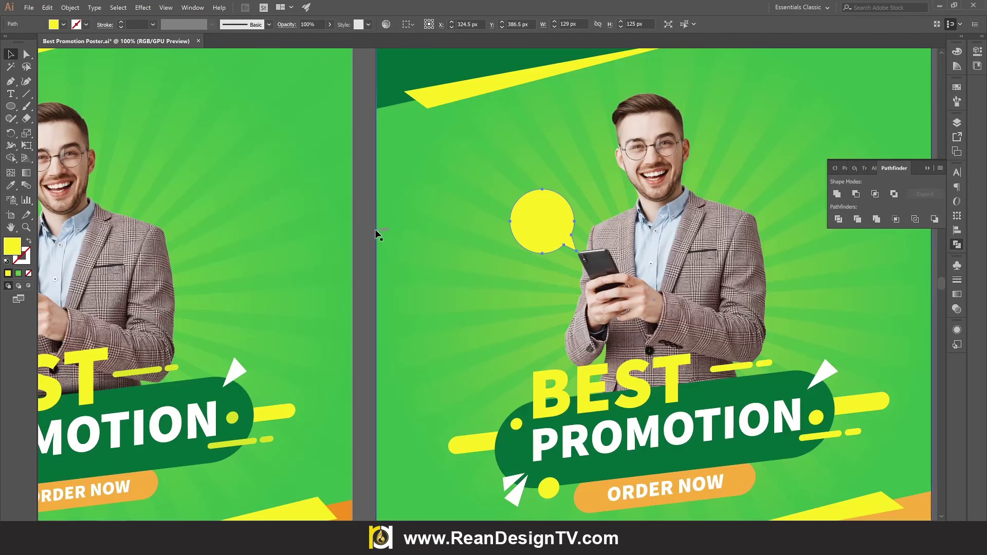
pyautogui.click(356, 222)
pyautogui.scroll(-2, 359, 234)
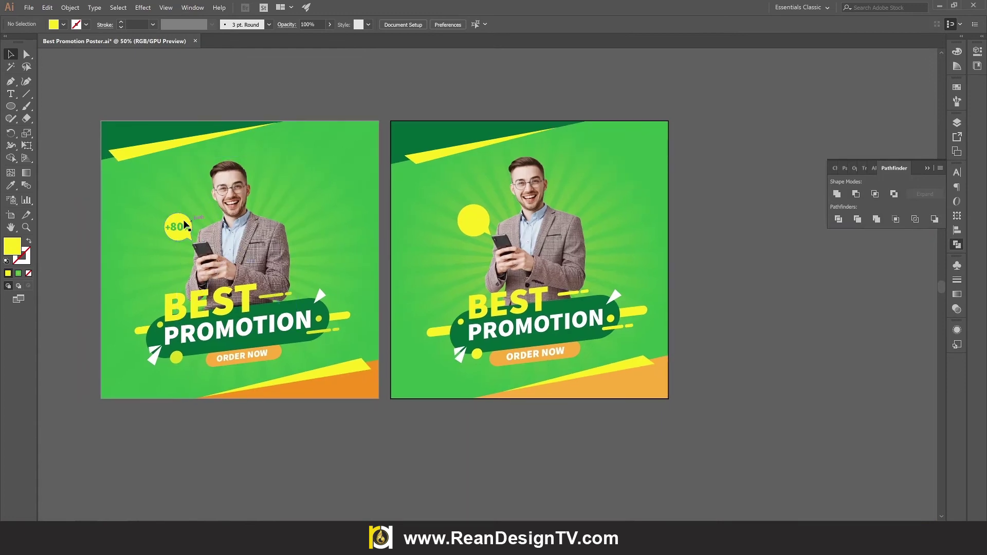
pyautogui.scroll(2, 560, 225)
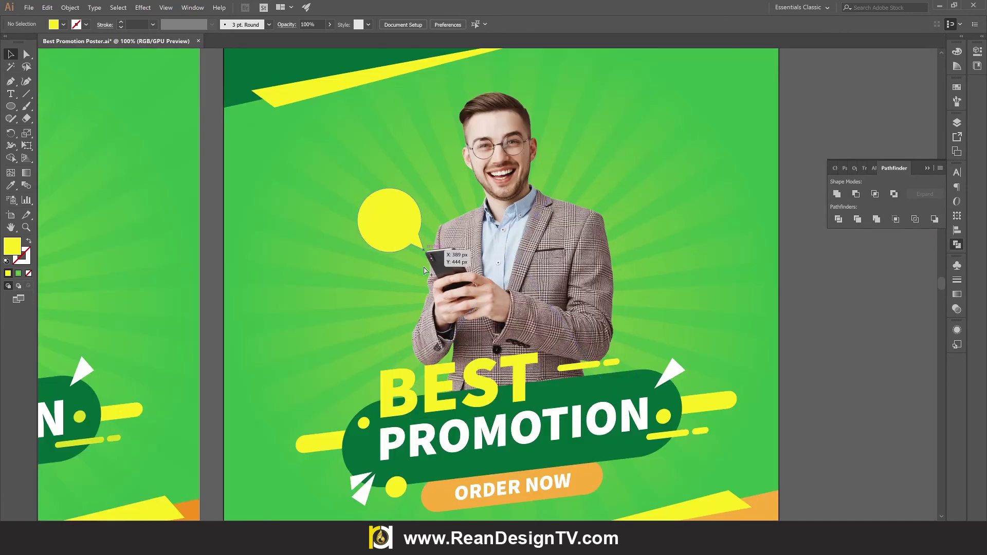
# Step: Type '+80%' inside the speech bubble and set the % sign to 36 pt
pyautogui.click(10, 94)
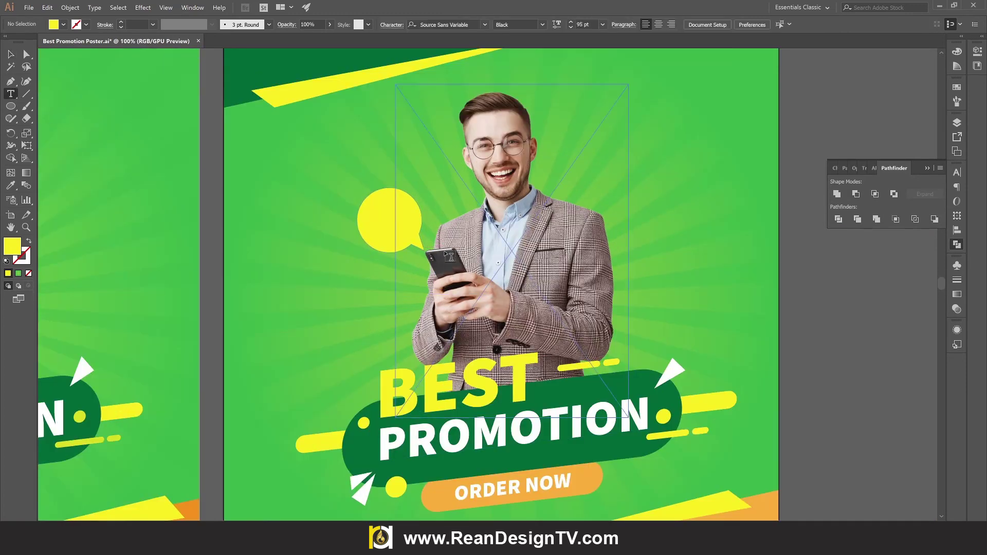
pyautogui.click(381, 217)
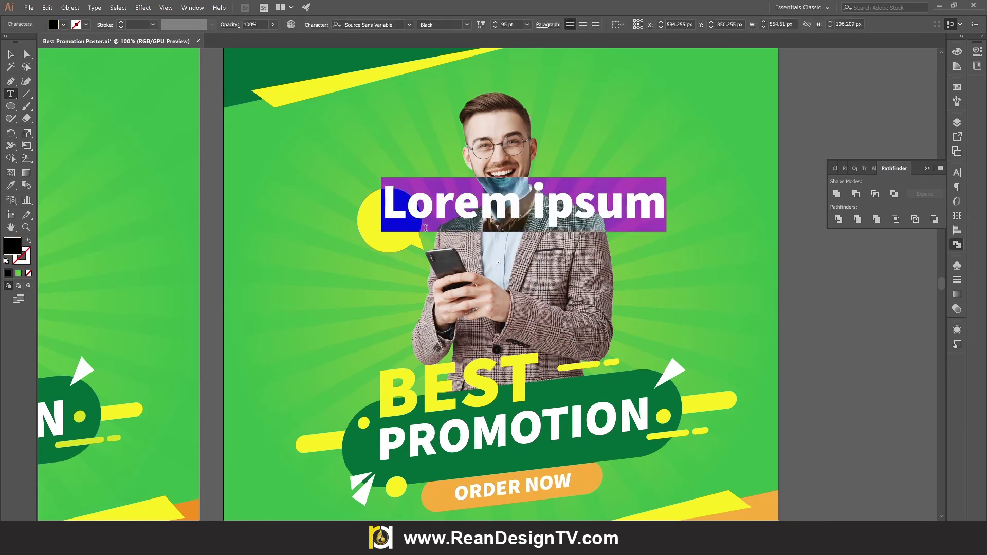
pyautogui.write('+')
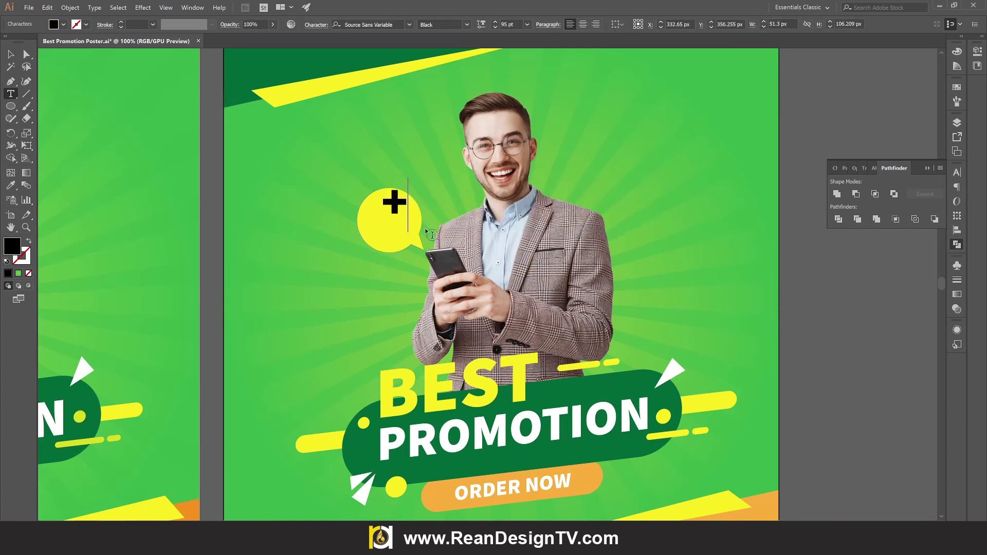
pyautogui.write('80')
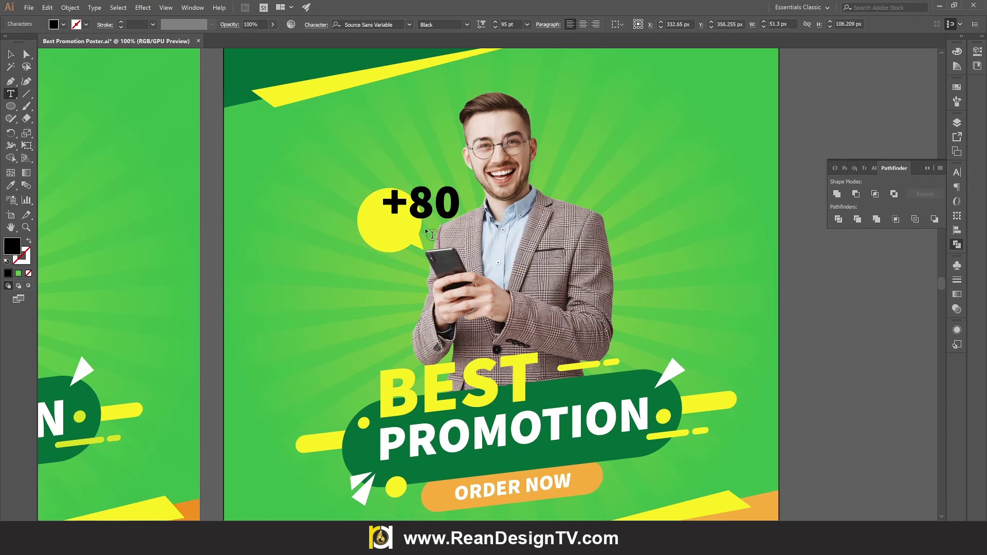
pyautogui.write('%')
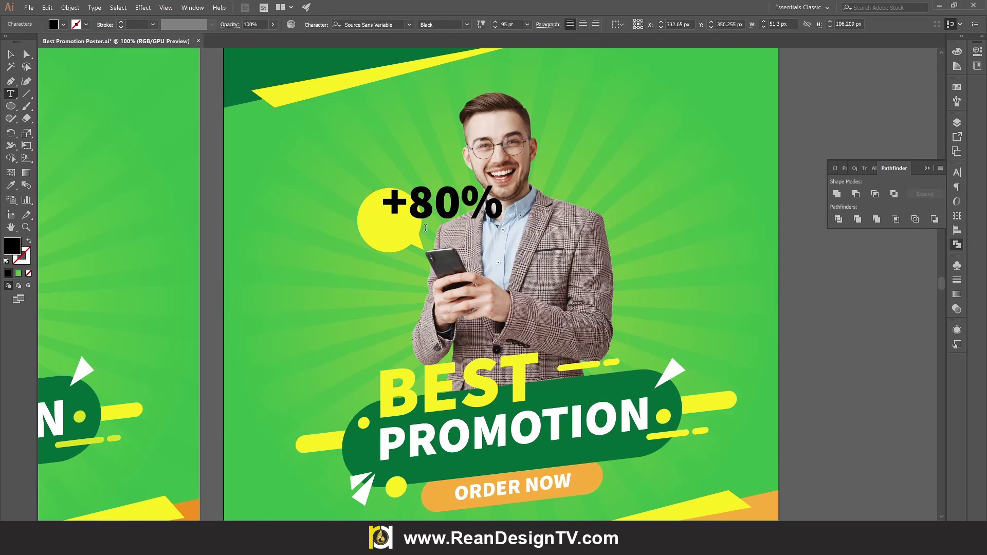
pyautogui.moveTo(460, 194); pyautogui.dragTo(512, 203)
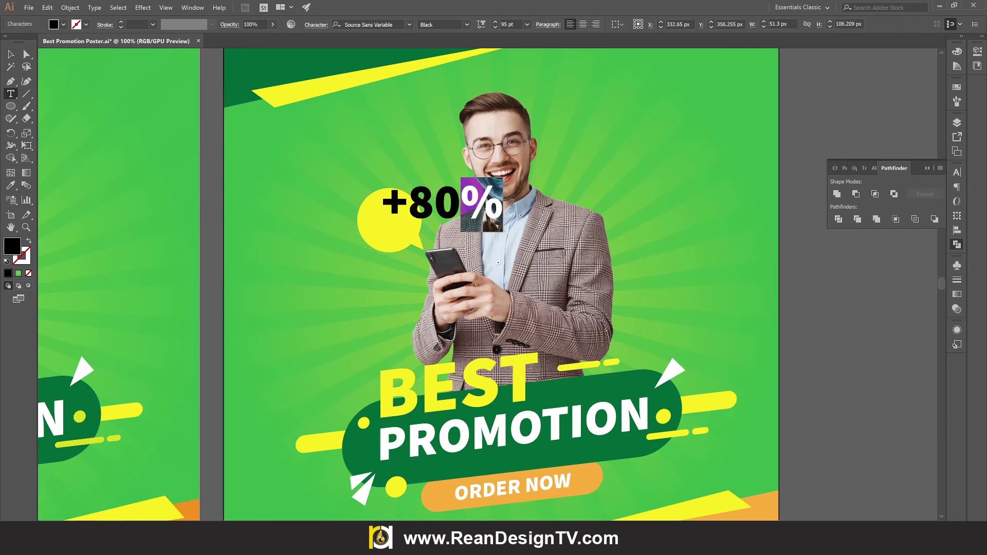
pyautogui.click(526, 25)
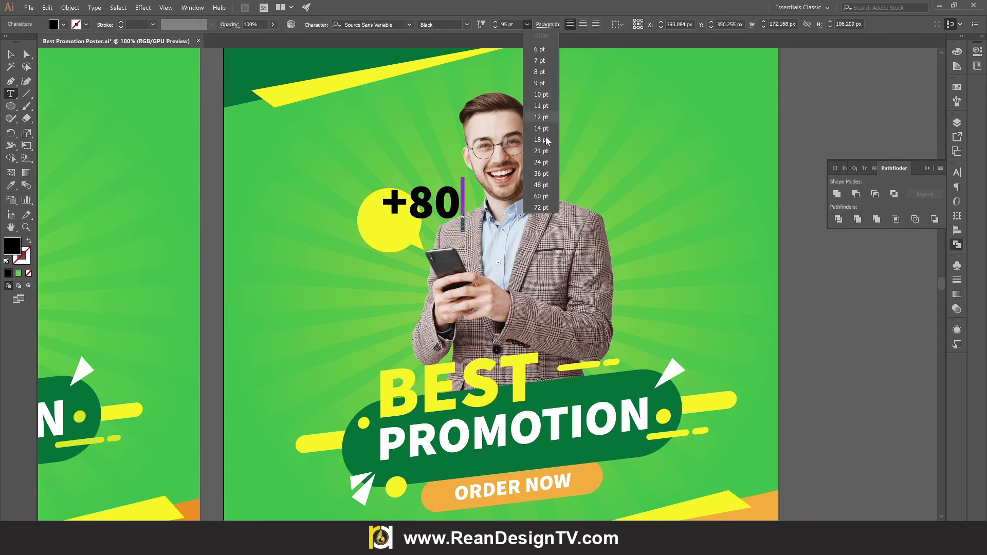
pyautogui.click(546, 178)
# Step: Set both the + sign and the % sign to 48 pt
pyautogui.moveTo(407, 202); pyautogui.dragTo(390, 202)
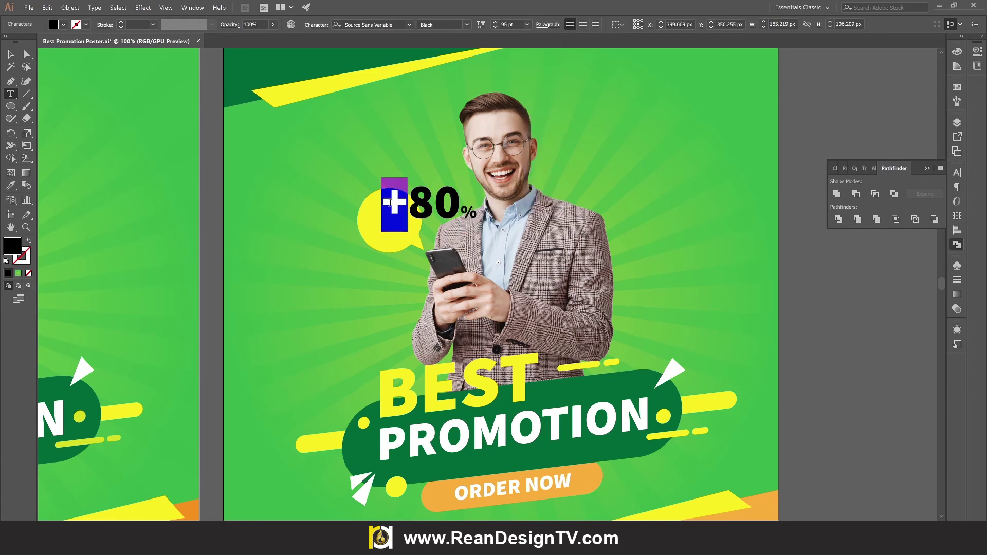
pyautogui.click(526, 25)
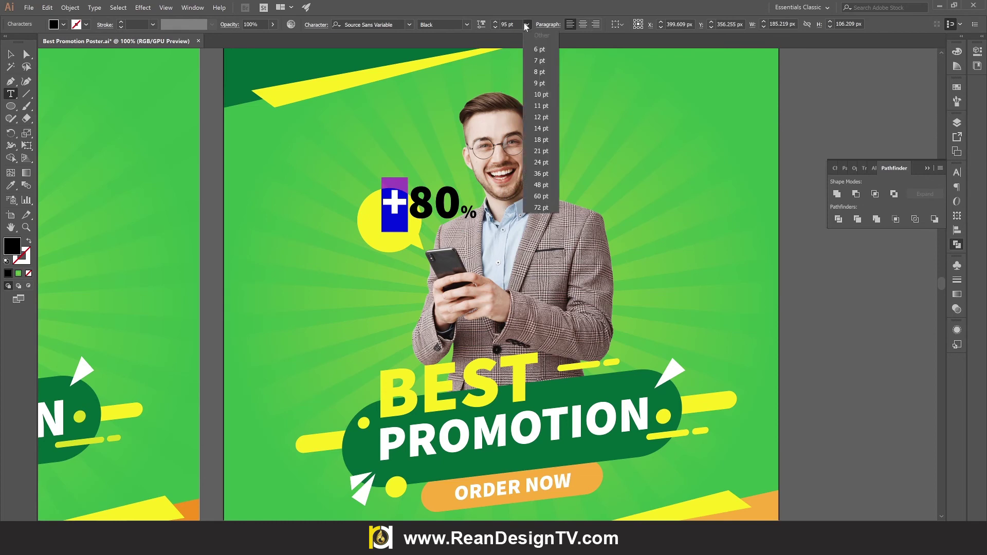
pyautogui.click(548, 187)
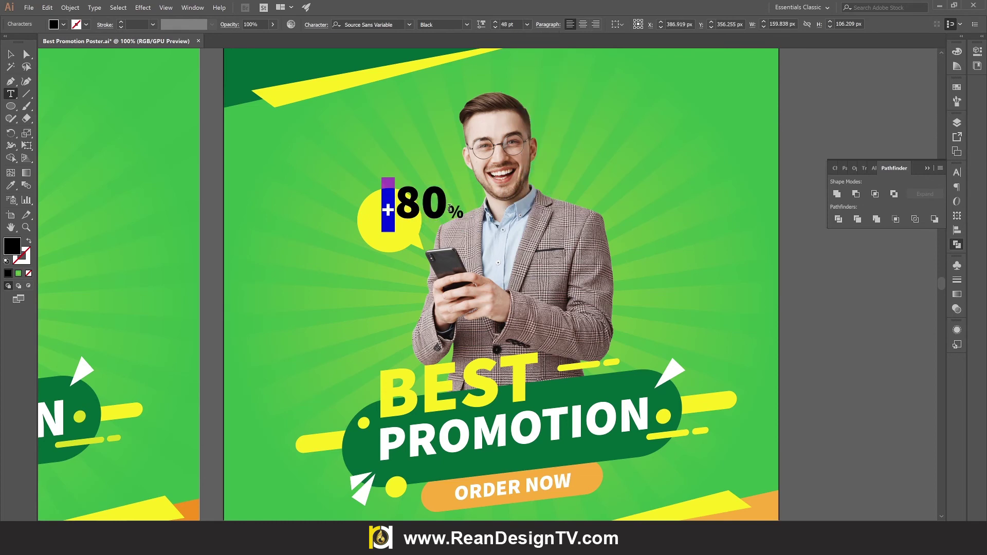
pyautogui.moveTo(449, 208); pyautogui.dragTo(485, 217)
pyautogui.click(527, 24)
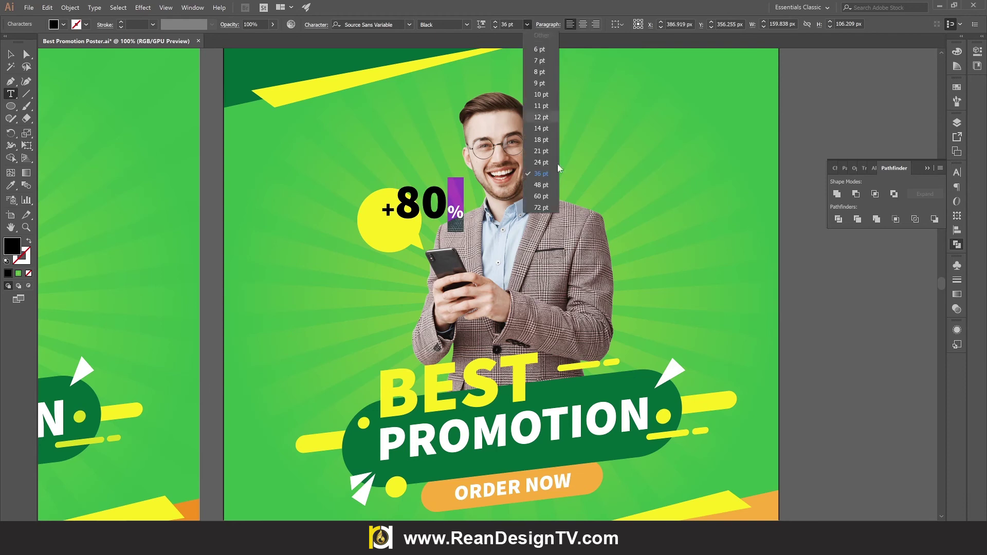
pyautogui.click(548, 186)
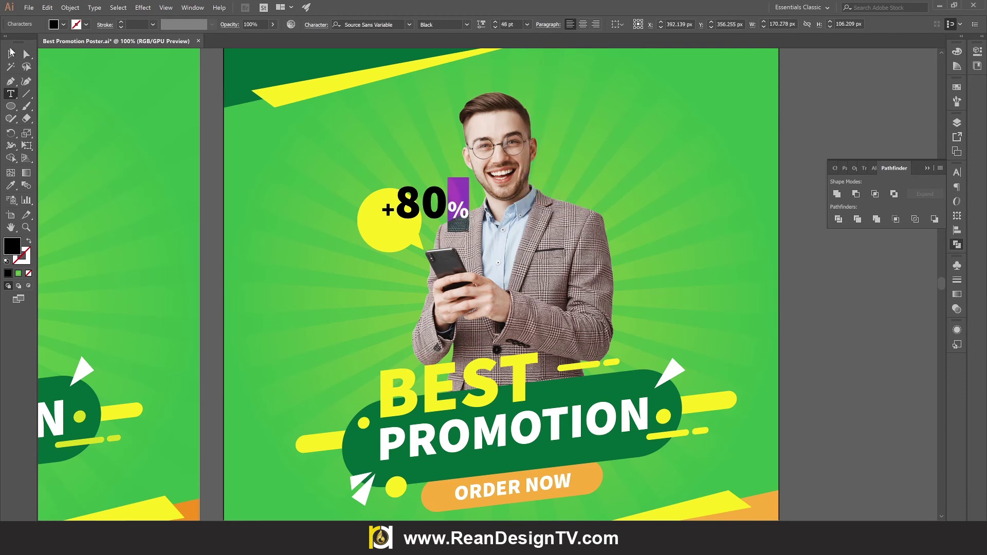
pyautogui.click(11, 53)
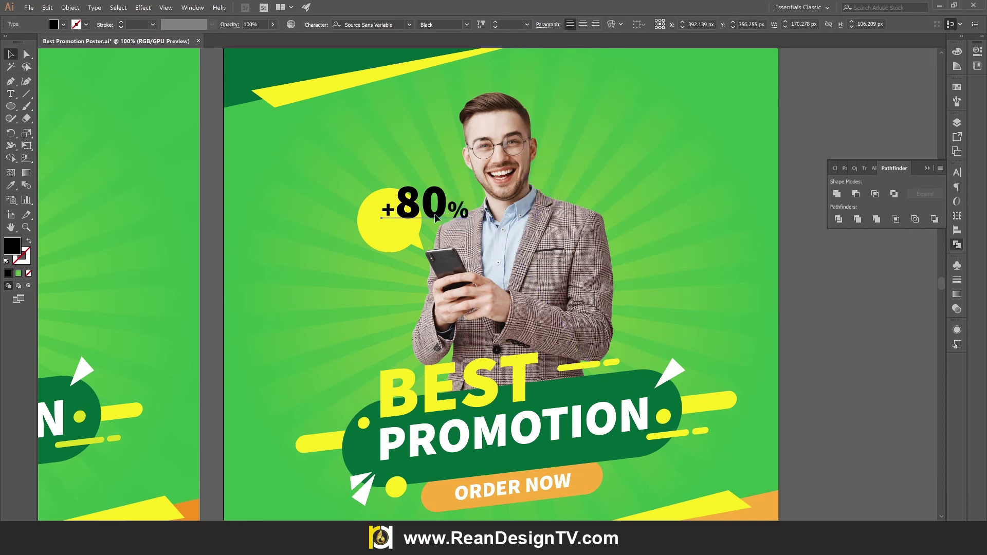
# Step: Scale the +80% text down and position it inside the yellow bubble
pyautogui.moveTo(444, 211); pyautogui.dragTo(420, 226)
pyautogui.press('e')
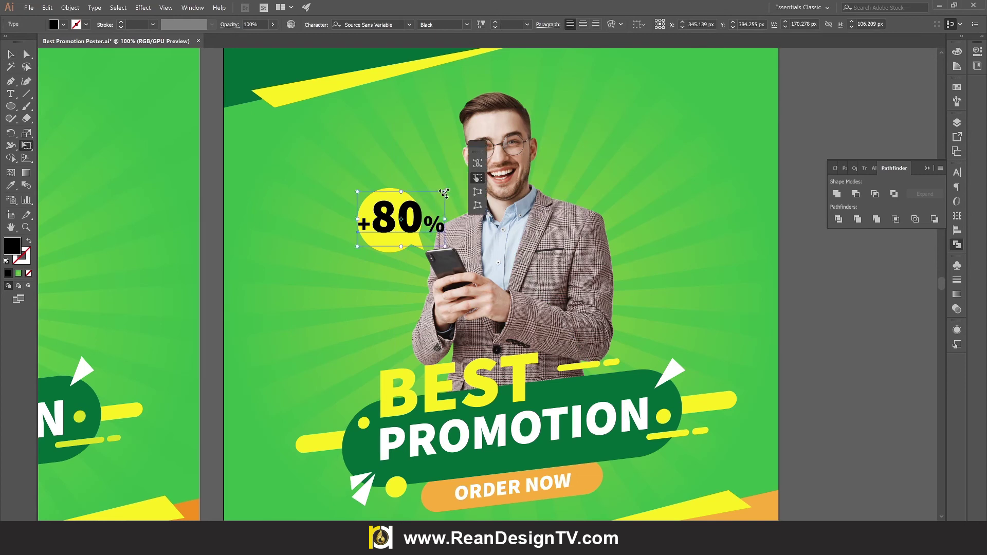
pyautogui.moveTo(444, 193); pyautogui.dragTo(398, 222)
pyautogui.moveTo(478, 146); pyautogui.dragTo(209, 168)
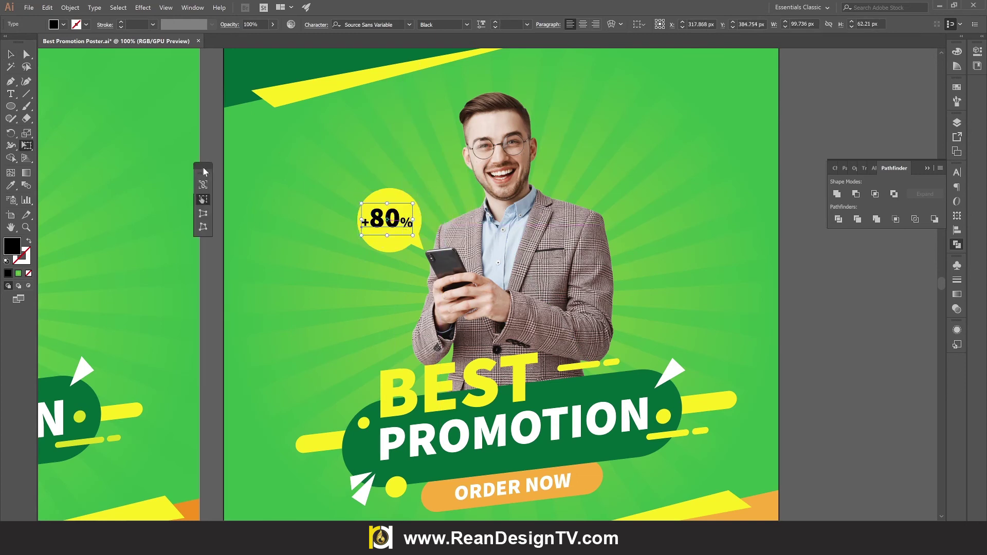
pyautogui.click(11, 53)
pyautogui.click(211, 134)
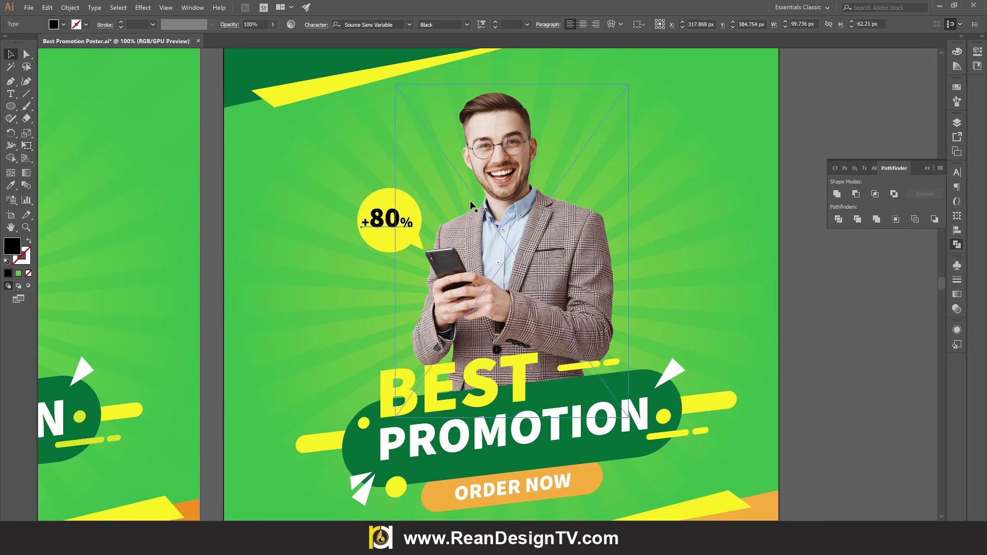
pyautogui.press('Right')
pyautogui.press('Right')
pyautogui.press('Right')
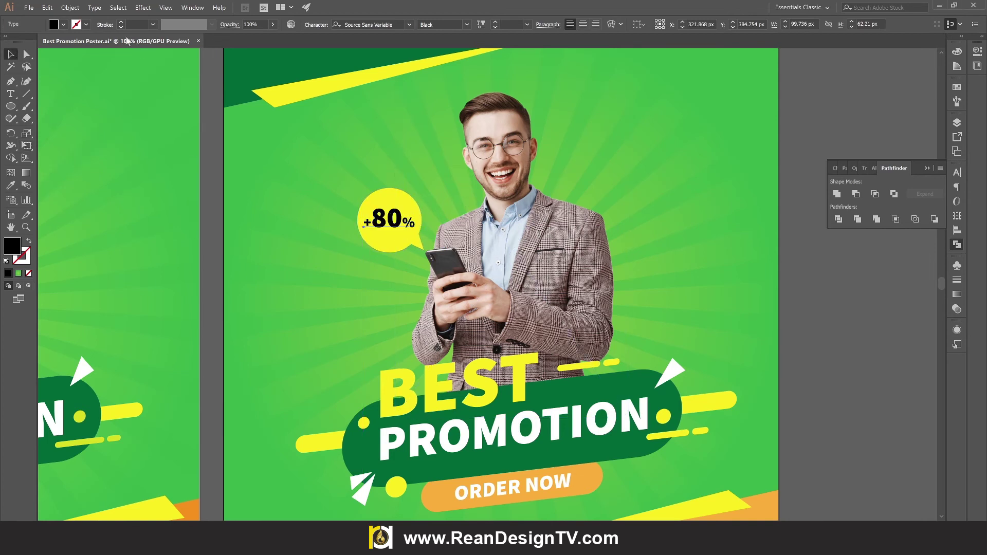
# Step: Colour the +80% text dark green, after briefly trying white
pyautogui.click(63, 25)
pyautogui.click(21, 42)
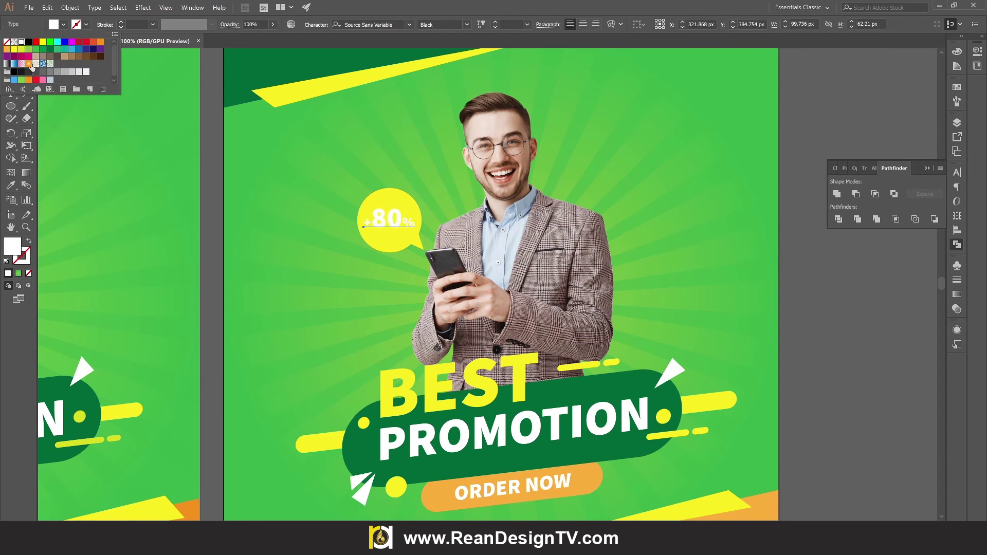
pyautogui.click(835, 359)
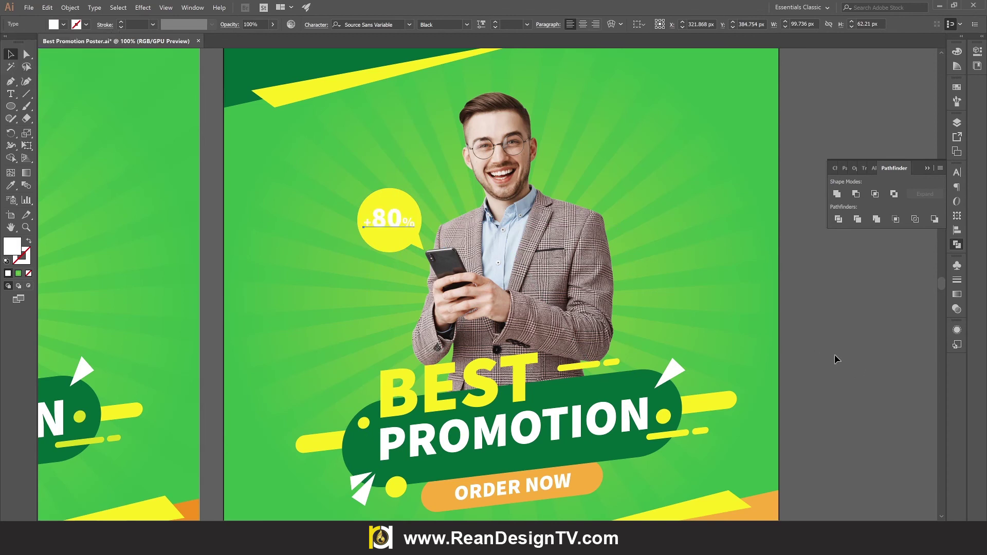
pyautogui.click(63, 25)
pyautogui.click(50, 49)
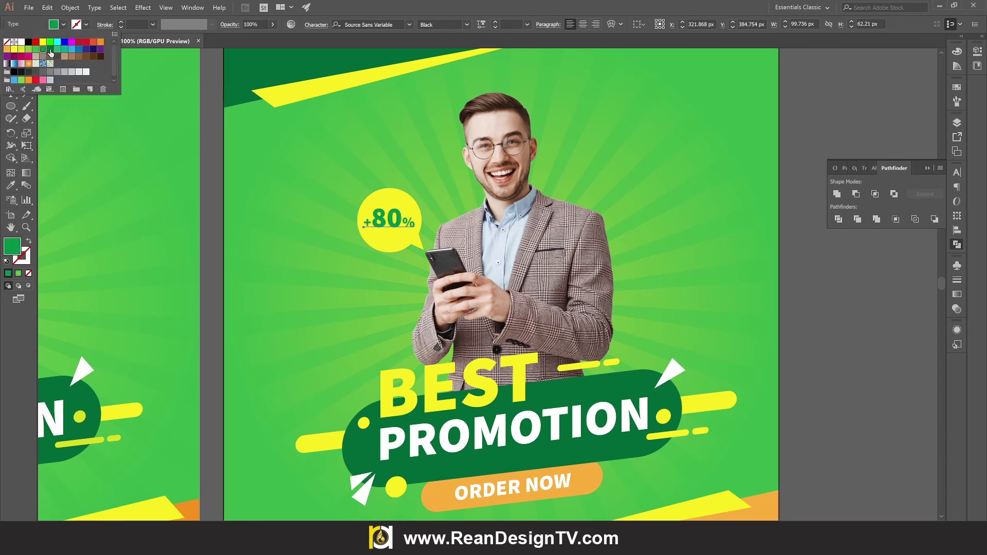
pyautogui.click(804, 328)
# Step: Zoom out to compare both posters and recolour the +80% text dark green
pyautogui.hotkey('ctrl', '-')
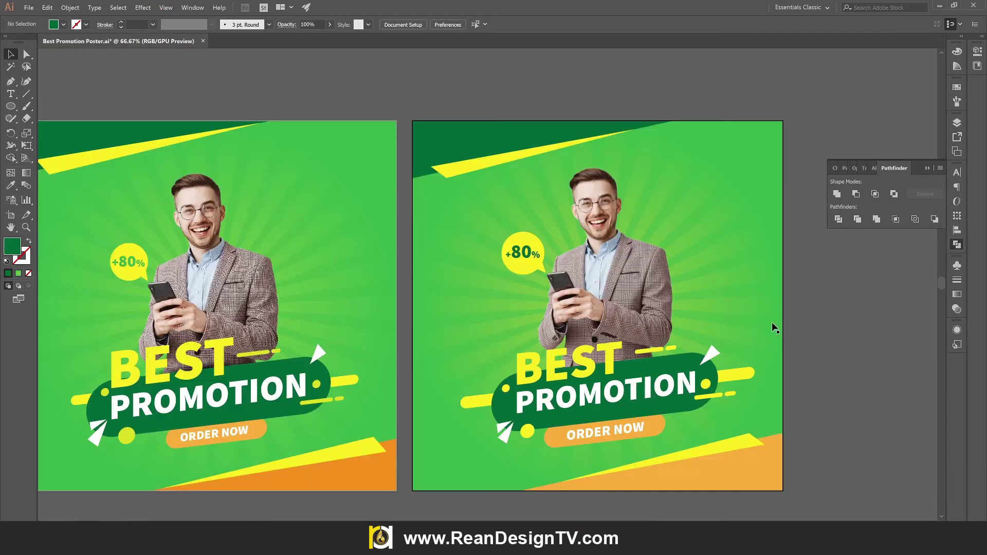
pyautogui.hotkey('ctrl', '-')
pyautogui.hotkey('ctrl', '-')
pyautogui.scroll(-1, 512, 275)
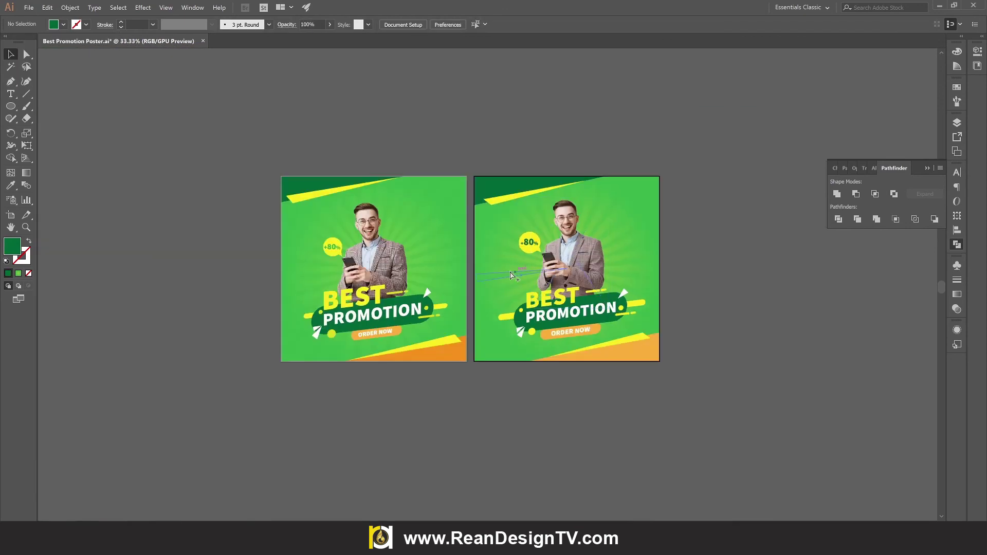
pyautogui.scroll(2, 519, 269)
pyautogui.click(542, 225)
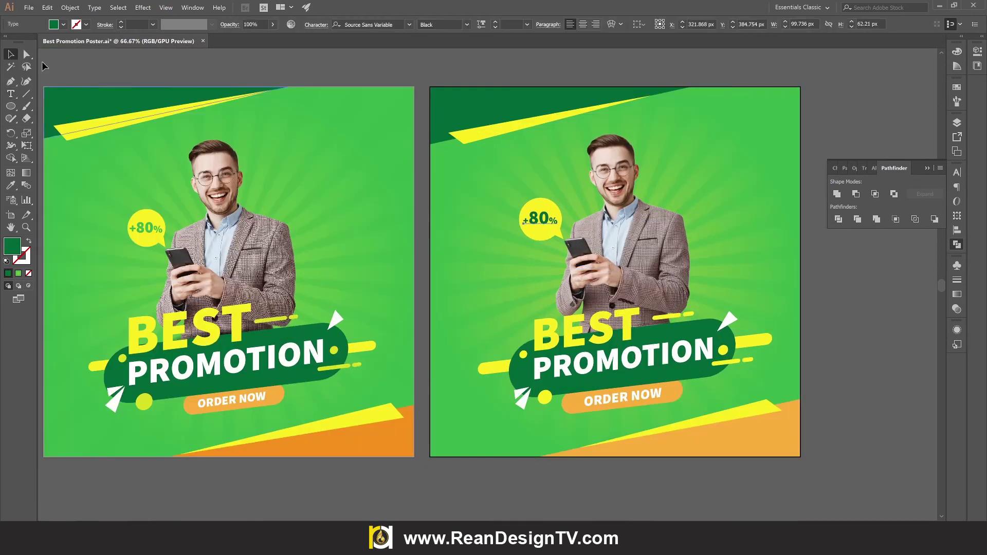
pyautogui.click(62, 24)
pyautogui.click(46, 50)
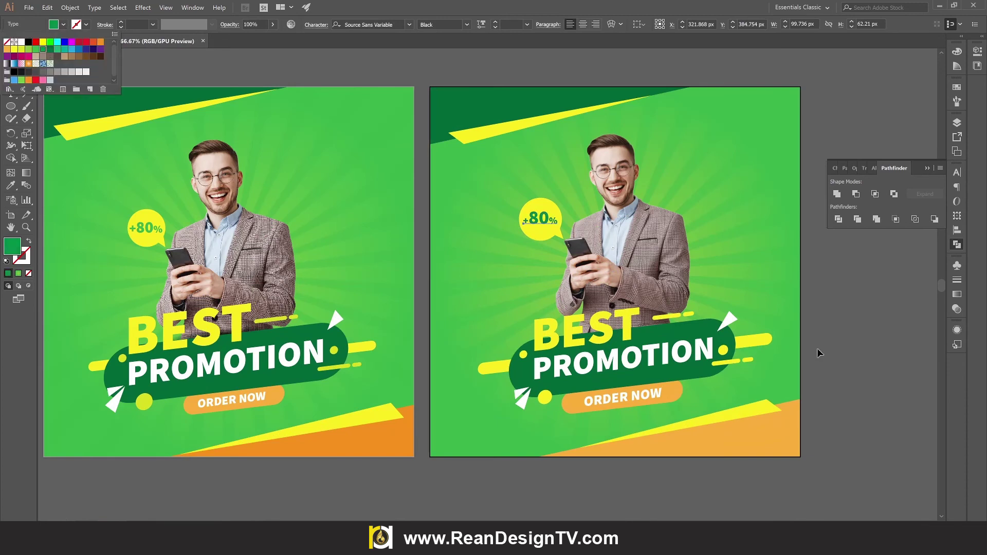
pyautogui.click(841, 350)
# Step: Scan the posters against each other and close the Pathfinder panel
pyautogui.scroll(-1, 841, 350)
pyautogui.scroll(1, 841, 350)
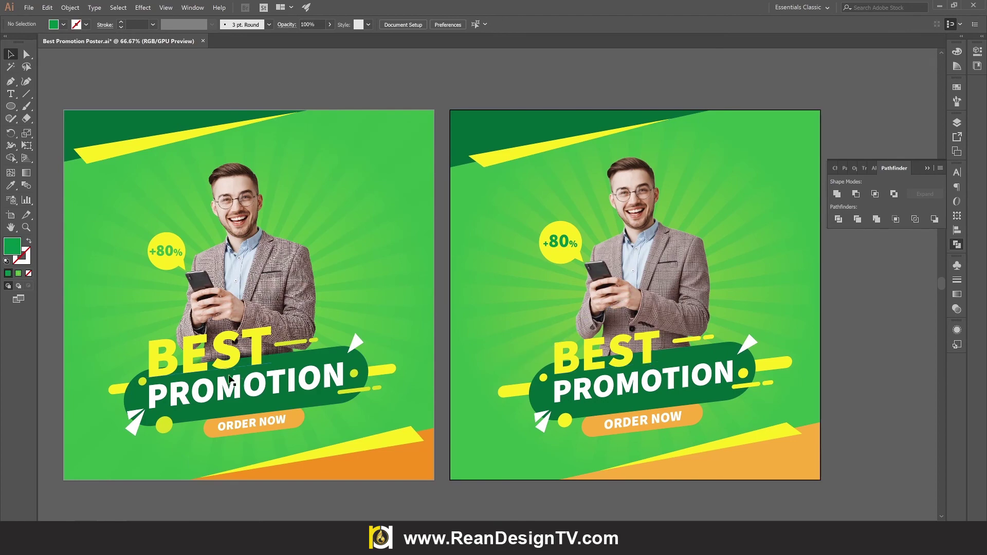
pyautogui.scroll(2, 230, 381)
pyautogui.scroll(1, 227, 363)
pyautogui.scroll(-2, 259, 346)
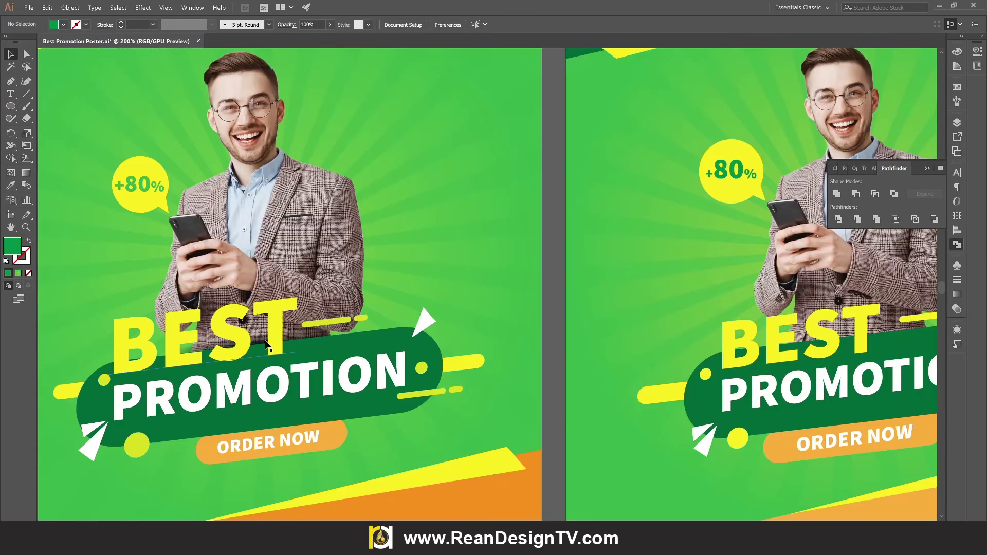
pyautogui.hscroll(5, 659, 369)
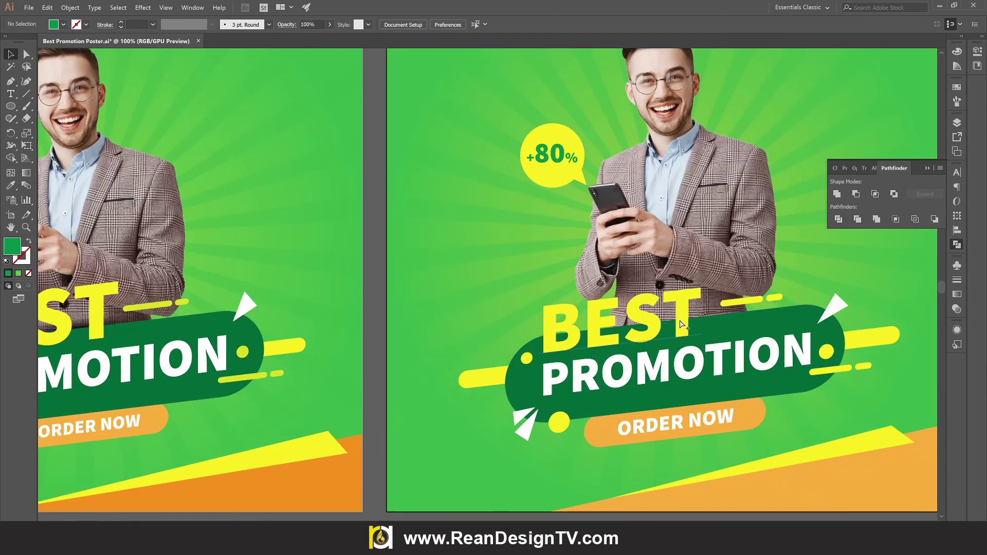
pyautogui.scroll(-1, 681, 324)
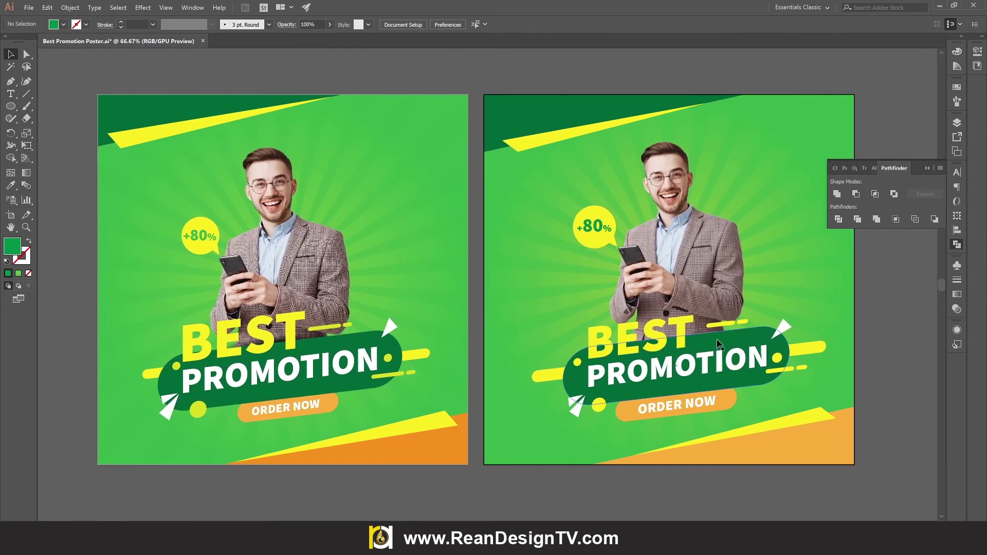
pyautogui.click(928, 169)
pyautogui.hscroll(1, 894, 255)
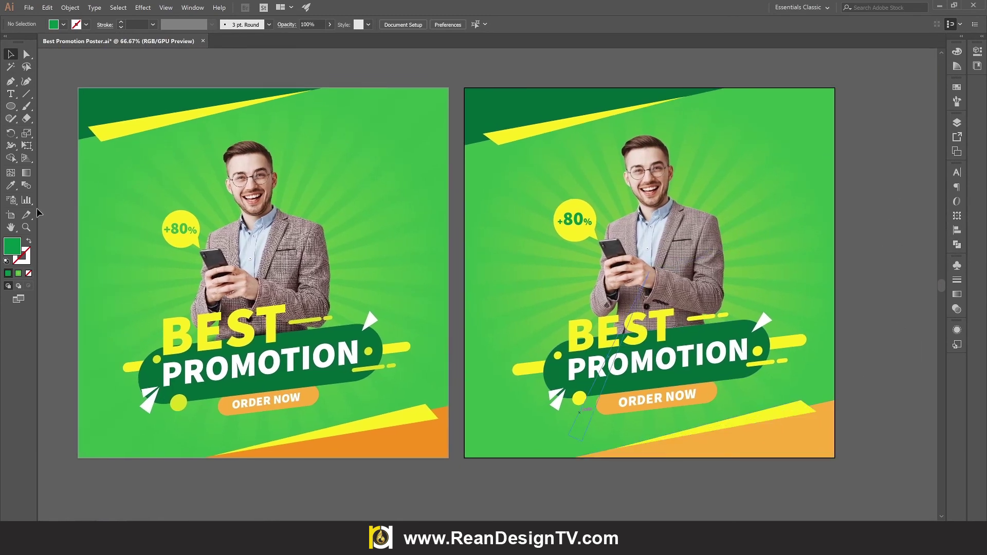
# Step: Draw a circle over the man's chest and fill it with a white-to-black gradient swatch
pyautogui.click(13, 108)
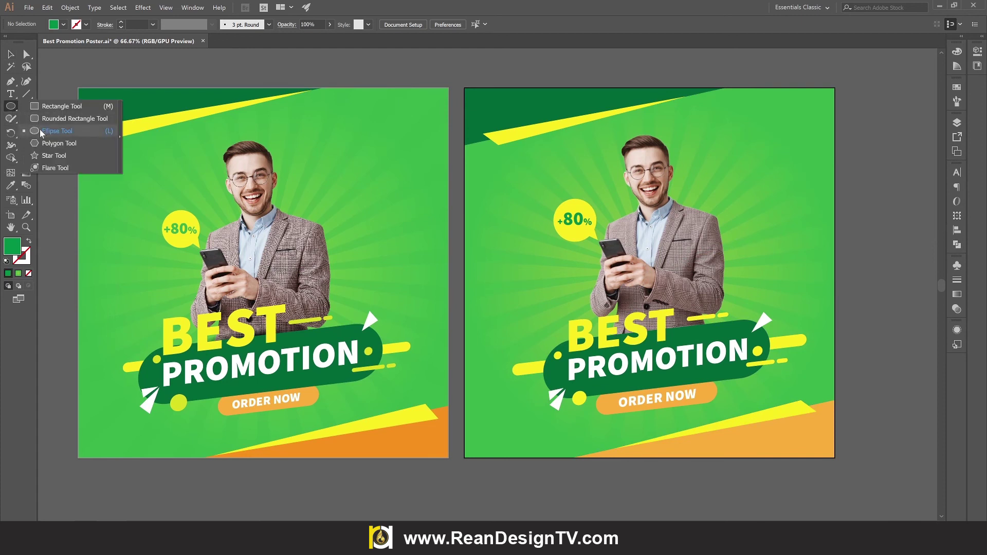
pyautogui.moveTo(12, 108); pyautogui.dragTo(52, 128)
pyautogui.moveTo(583, 262); pyautogui.dragTo(674, 303)
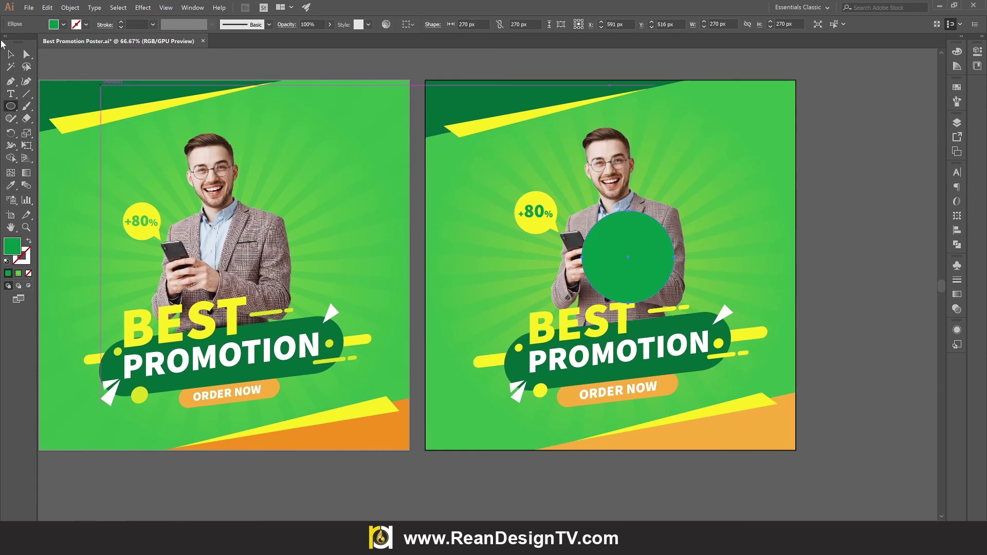
pyautogui.press('v')
pyautogui.click(64, 25)
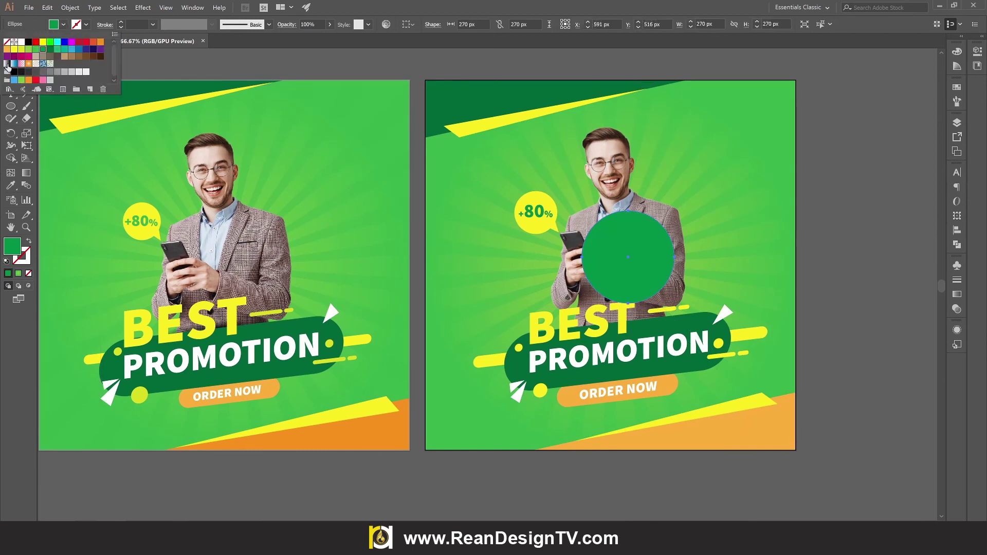
pyautogui.click(6, 64)
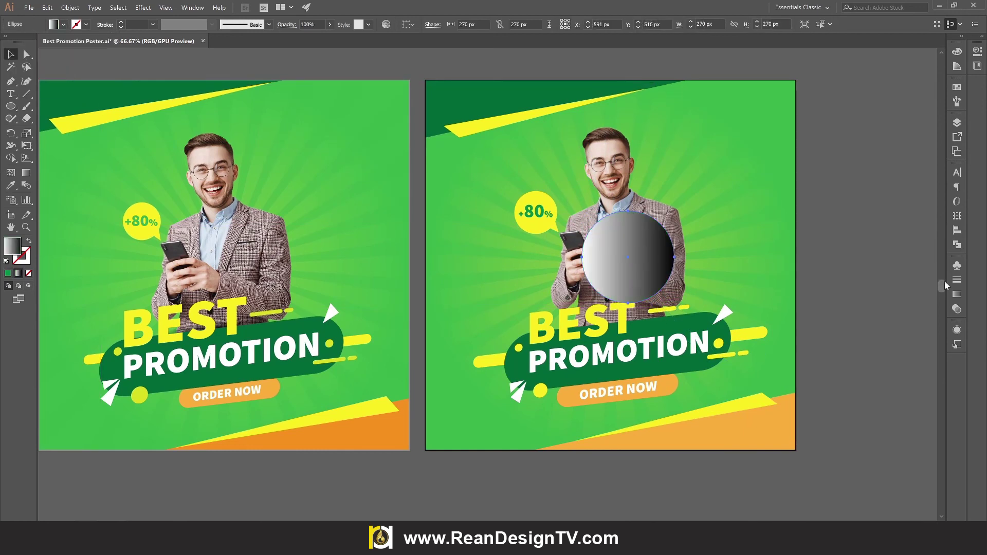
# Step: Make the gradient radial, with a black left stop and a 0% opacity right stop
pyautogui.click(956, 294)
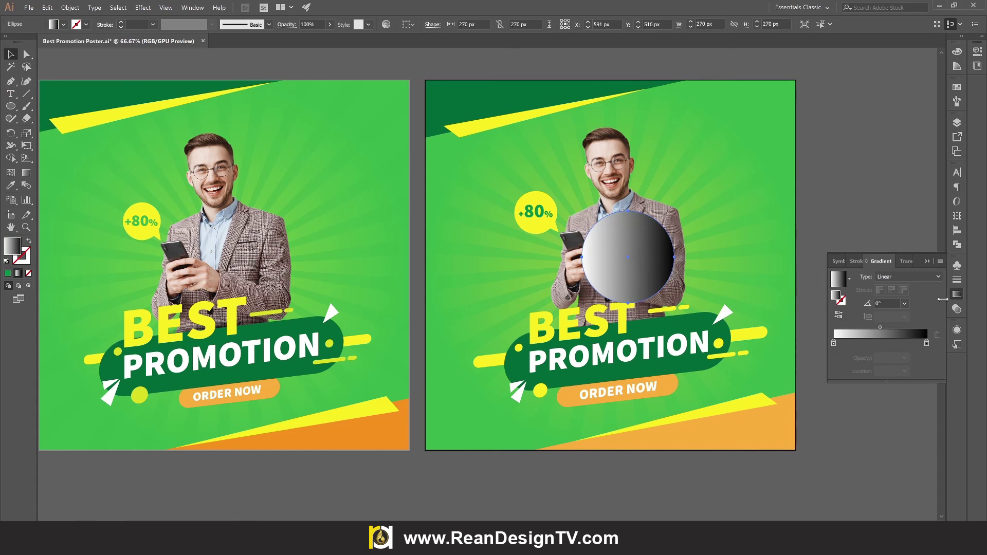
pyautogui.click(907, 276)
pyautogui.click(887, 293)
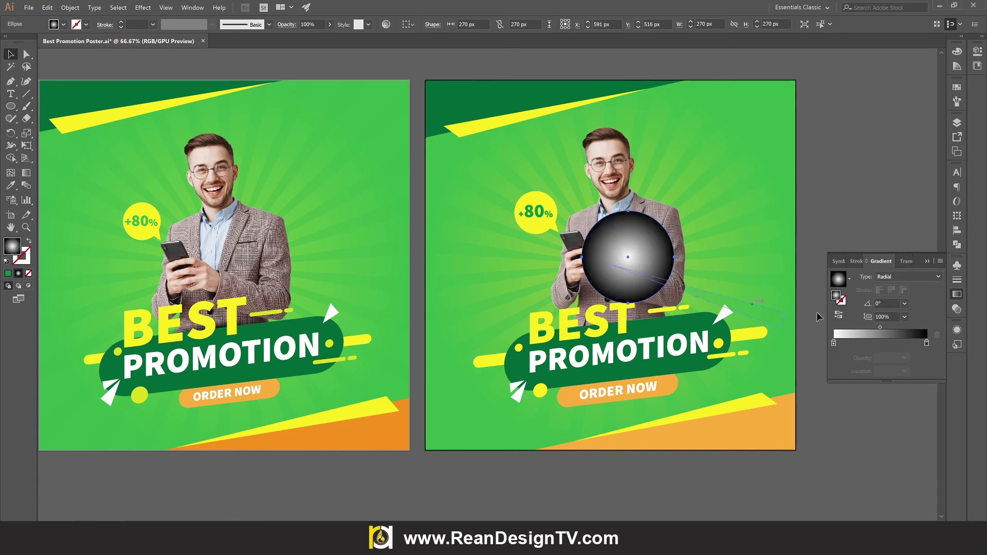
pyautogui.click(834, 343)
pyautogui.doubleClick(834, 343)
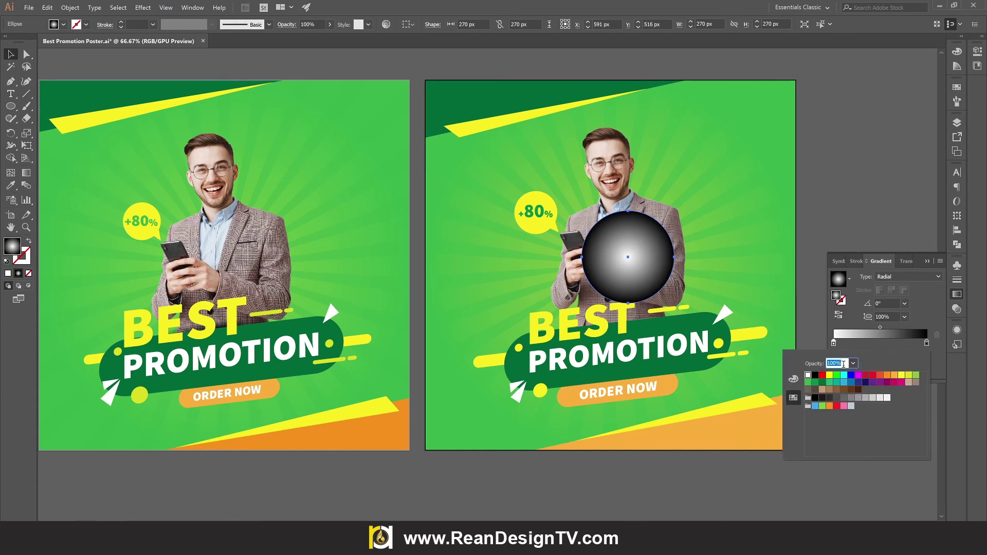
pyautogui.click(815, 375)
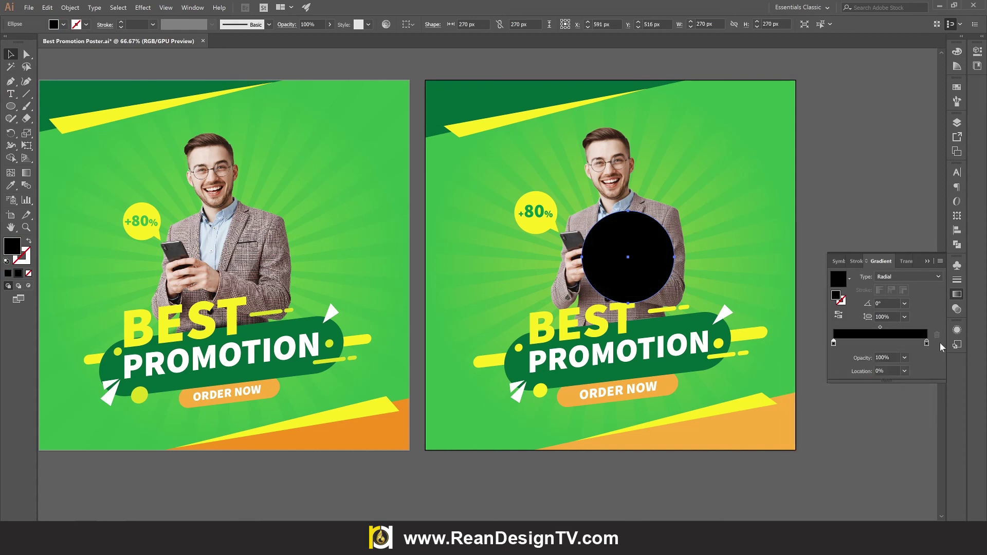
pyautogui.click(927, 343)
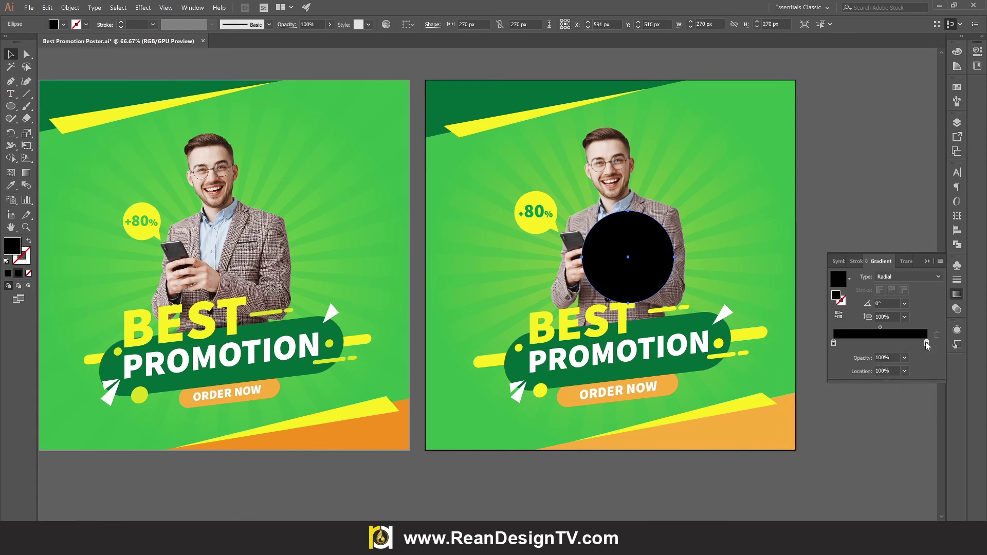
pyautogui.click(905, 357)
pyautogui.click(912, 389)
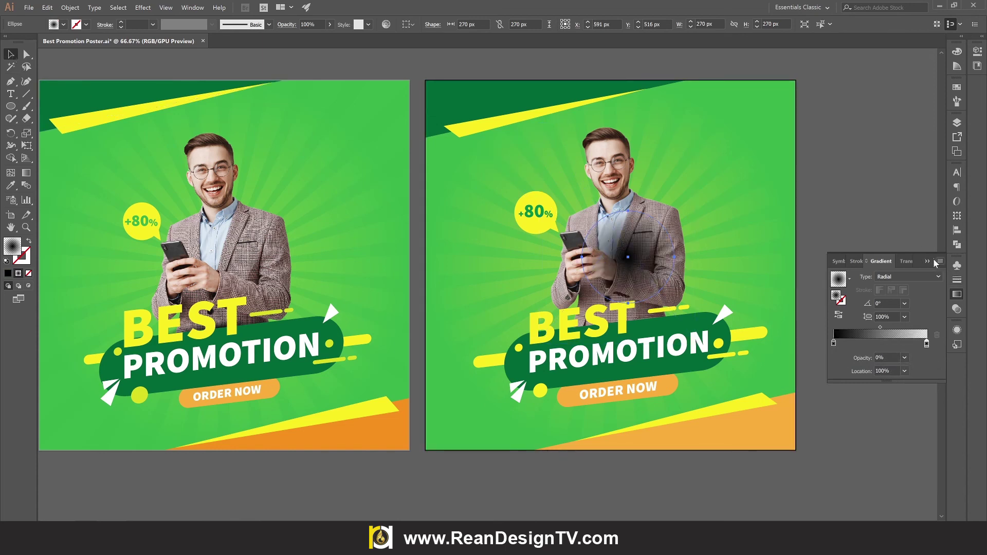
# Step: Squash the gradient circle into a thin oval, move it onto BEST, tilt and enlarge it
pyautogui.press('e')
pyautogui.keyDown('alt'); pyautogui.scroll(1, 591, 213); pyautogui.keyUp('alt')
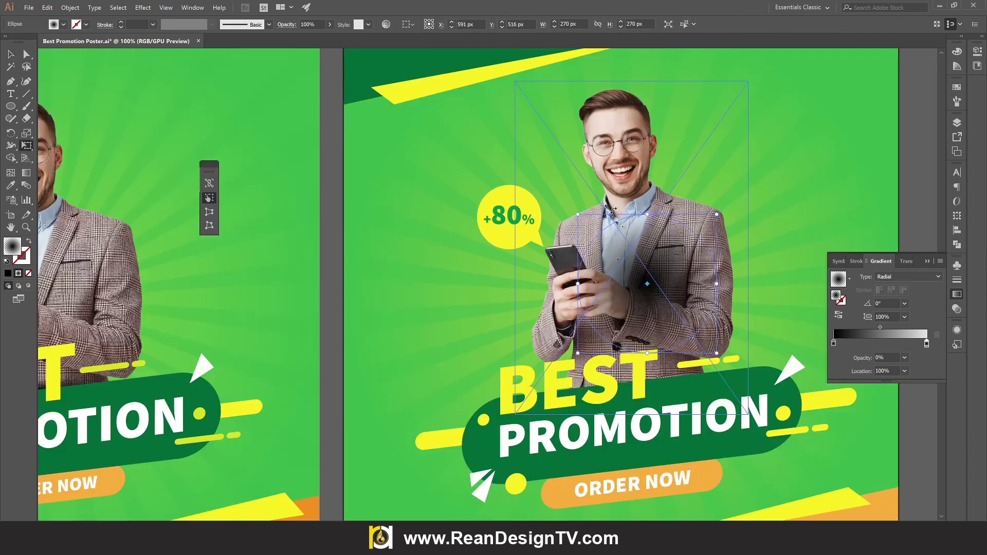
pyautogui.moveTo(648, 215); pyautogui.dragTo(649, 339)
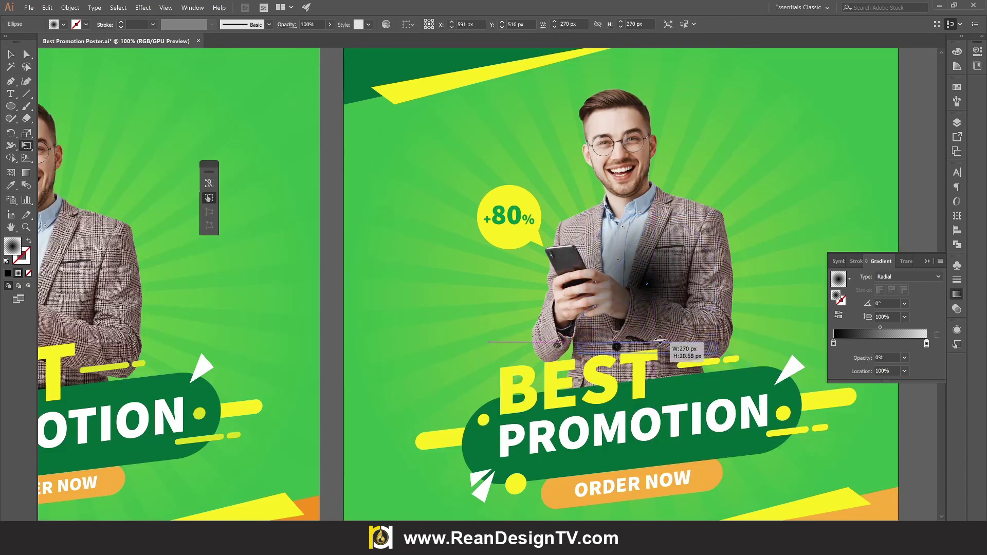
pyautogui.keyDown('alt'); pyautogui.scroll(1, 670, 366); pyautogui.keyUp('alt')
pyautogui.moveTo(679, 345); pyautogui.dragTo(652, 398)
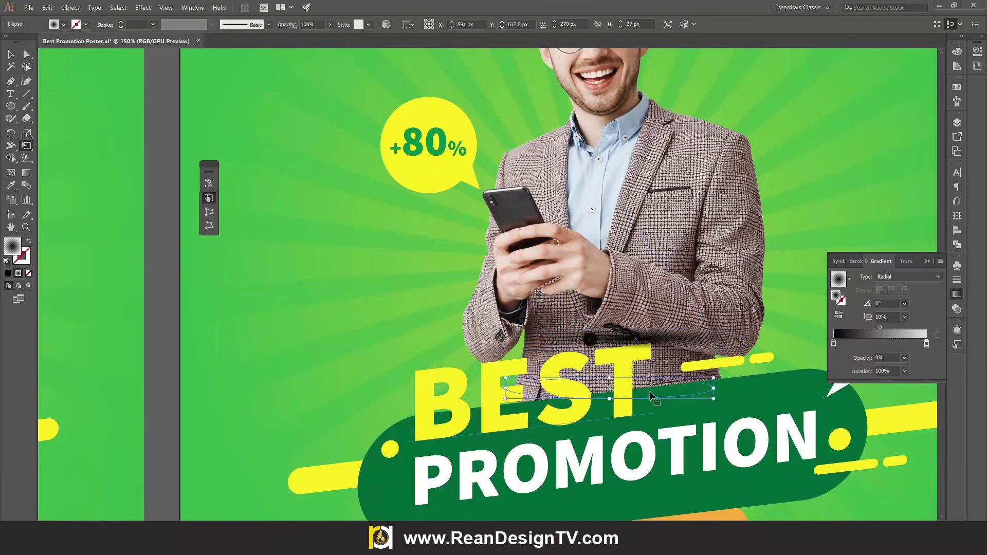
pyautogui.moveTo(728, 360)
pyautogui.mouseDown()
pyautogui.moveTo(657, 396)
pyautogui.moveTo(653, 386)
pyautogui.mouseUp()
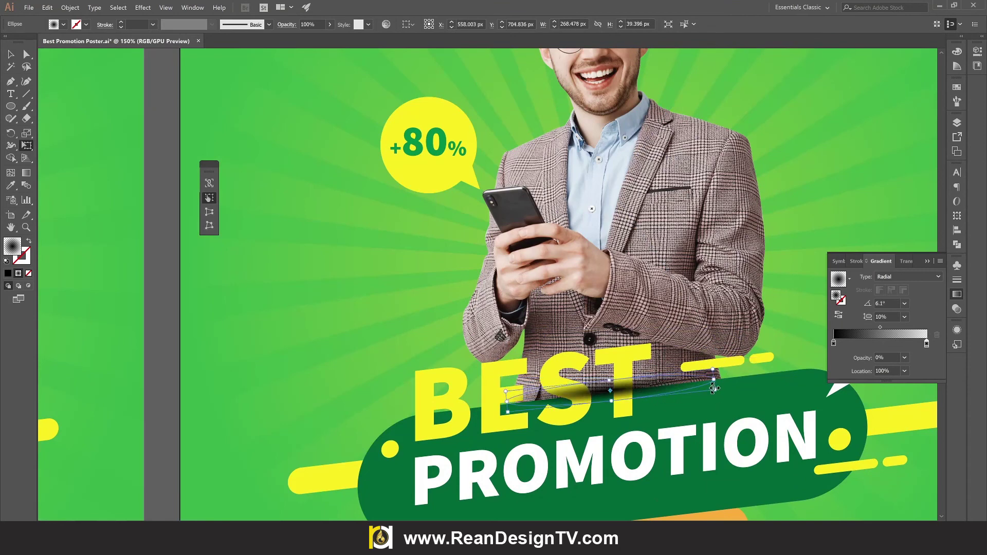
pyautogui.moveTo(715, 390)
pyautogui.mouseDown()
pyautogui.moveTo(726, 389)
pyautogui.moveTo(642, 366)
pyautogui.mouseUp()
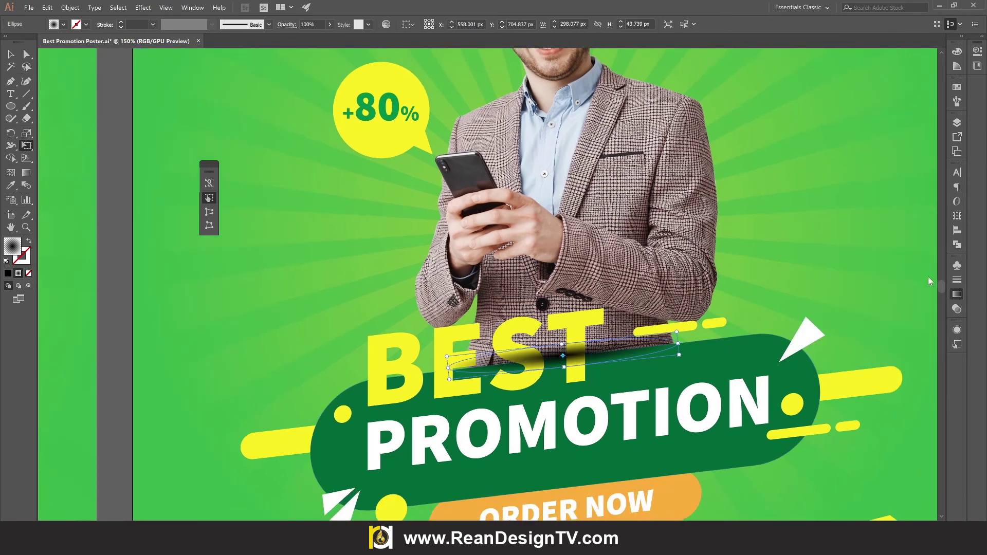
# Step: Set the shadow oval's transparency blend mode to Multiply
pyautogui.click(957, 310)
pyautogui.click(865, 277)
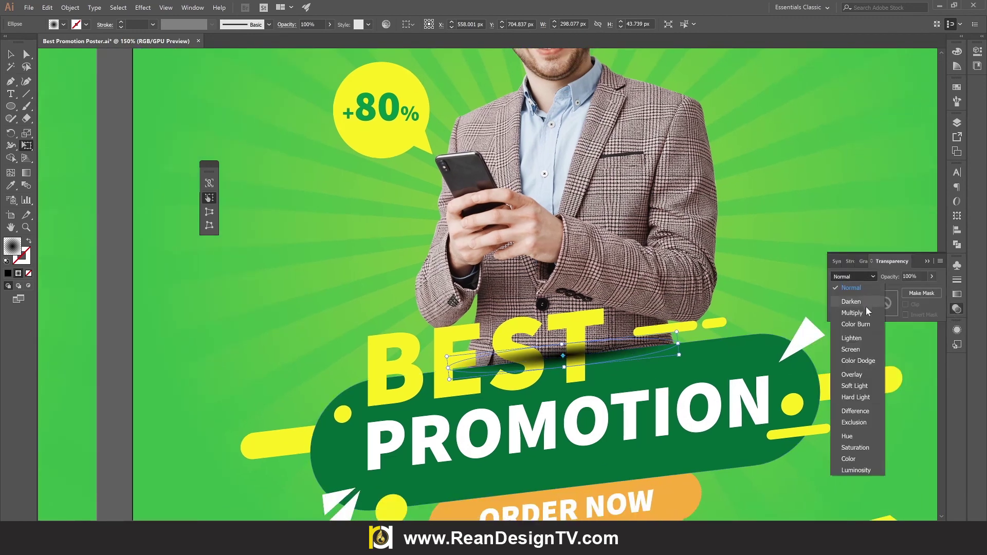
pyautogui.click(856, 313)
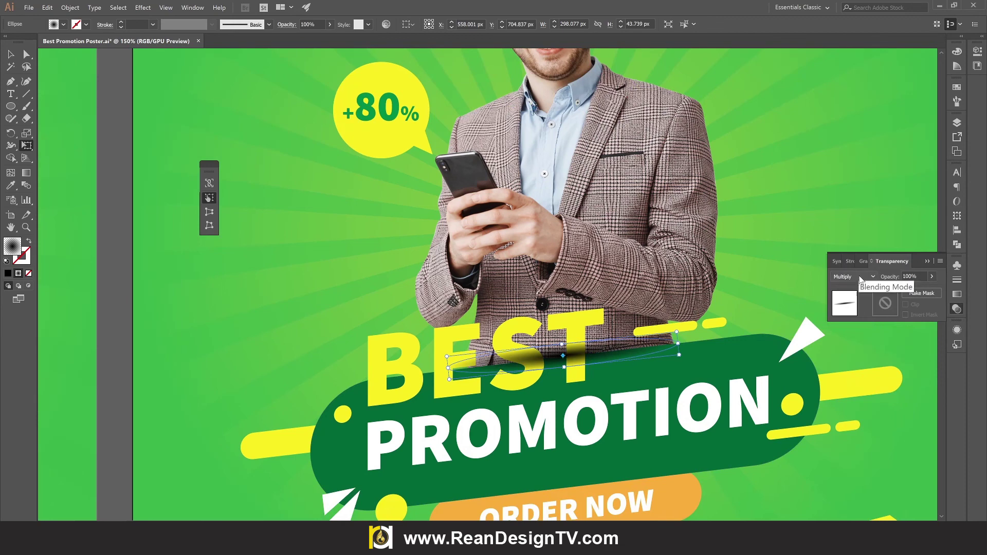
pyautogui.click(957, 308)
pyautogui.scroll(-1, 639, 349)
pyautogui.scroll(-1, 639, 348)
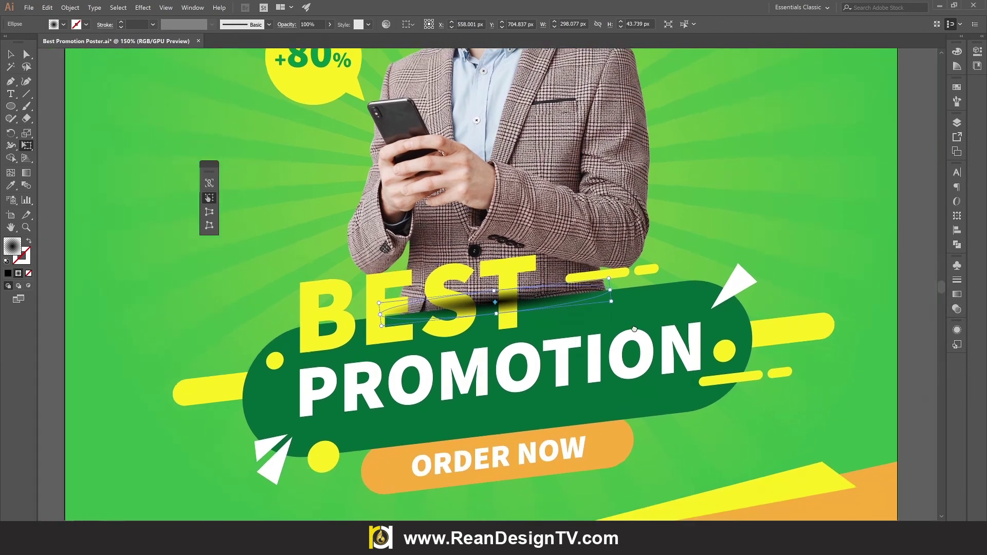
pyautogui.scroll(-2, 617, 329)
pyautogui.scroll(-1, 586, 308)
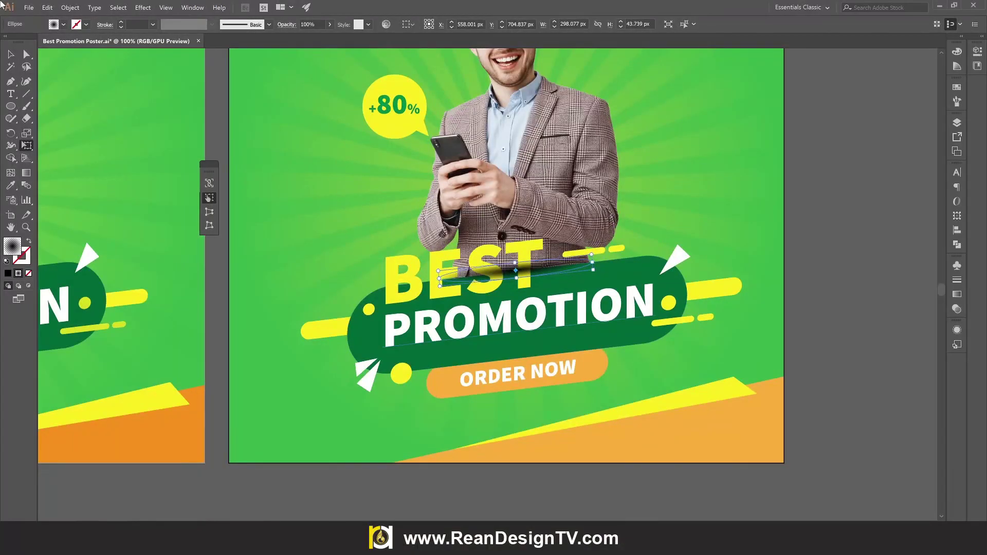
pyautogui.click(11, 53)
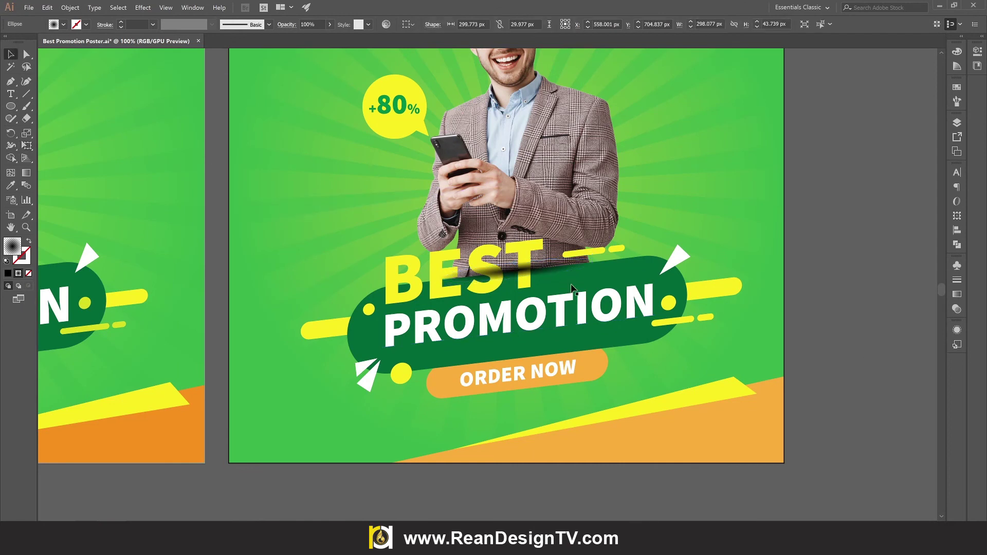
# Step: Inside the isolated banner group, send the shadow oval to back, then exit isolation mode
pyautogui.click(547, 298)
pyautogui.rightClick(548, 299)
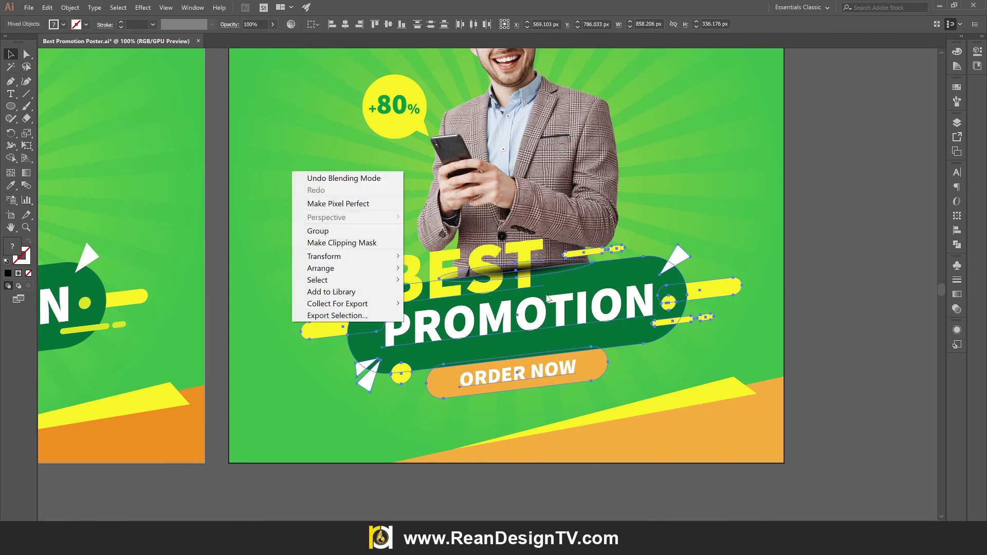
pyautogui.click(317, 230)
pyautogui.click(908, 319)
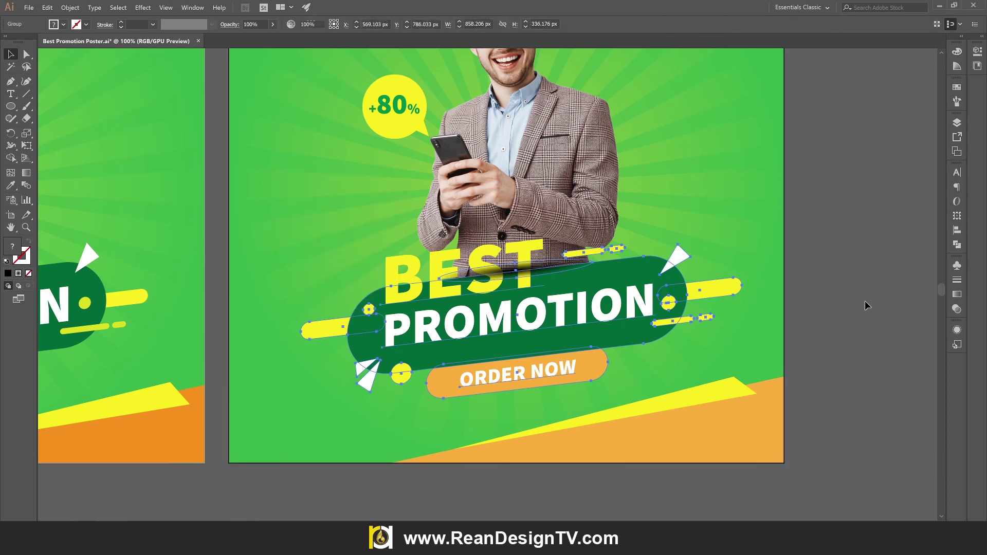
pyautogui.click(545, 274)
pyautogui.doubleClick(546, 274)
pyautogui.click(538, 274)
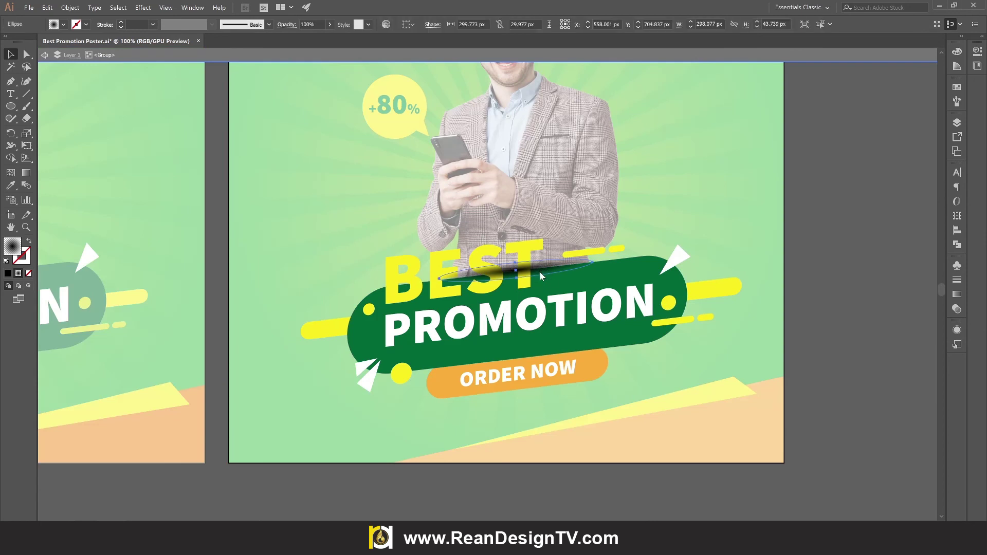
pyautogui.rightClick(539, 271)
pyautogui.moveTo(318, 330)
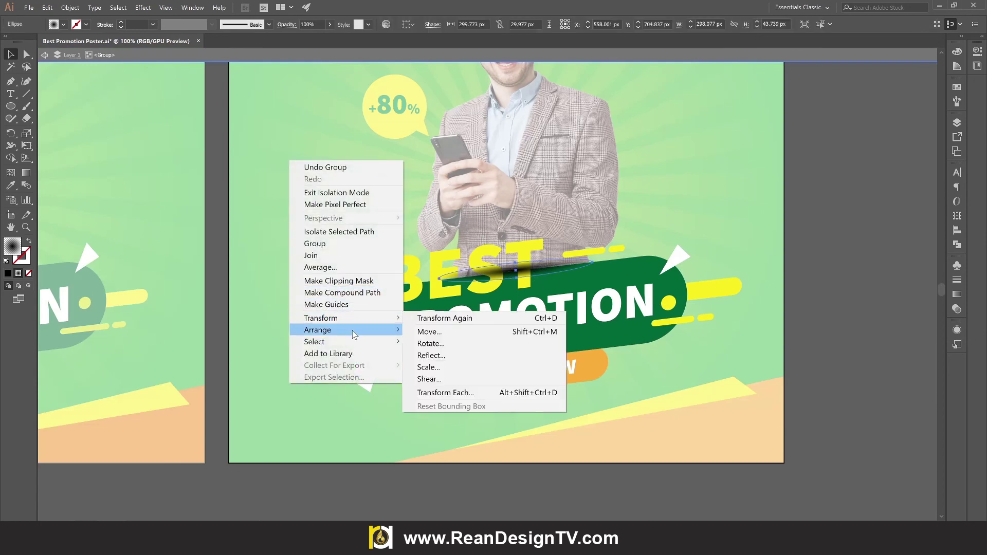
pyautogui.click(462, 366)
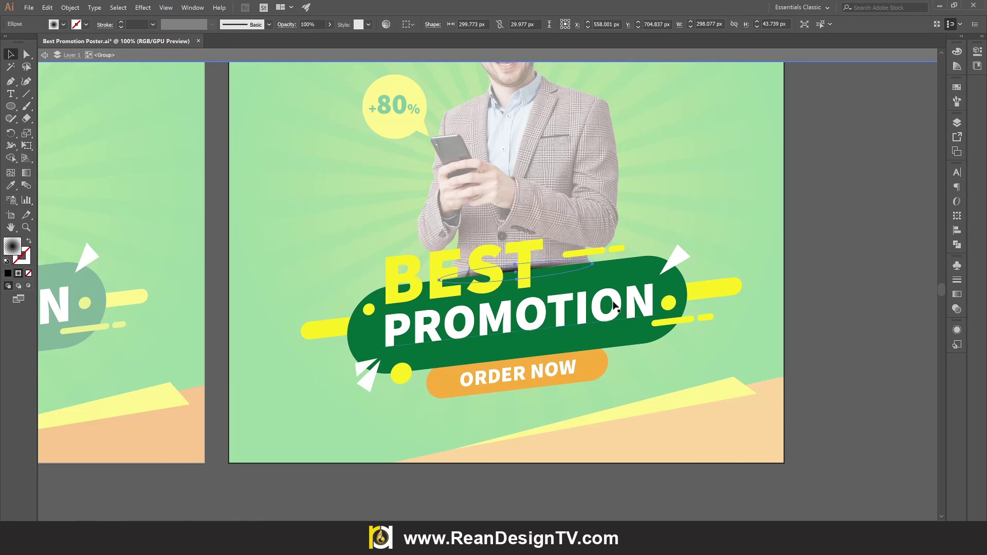
pyautogui.doubleClick(868, 292)
pyautogui.keyDown('alt'); pyautogui.scroll(-1, 838, 293); pyautogui.keyUp('alt')
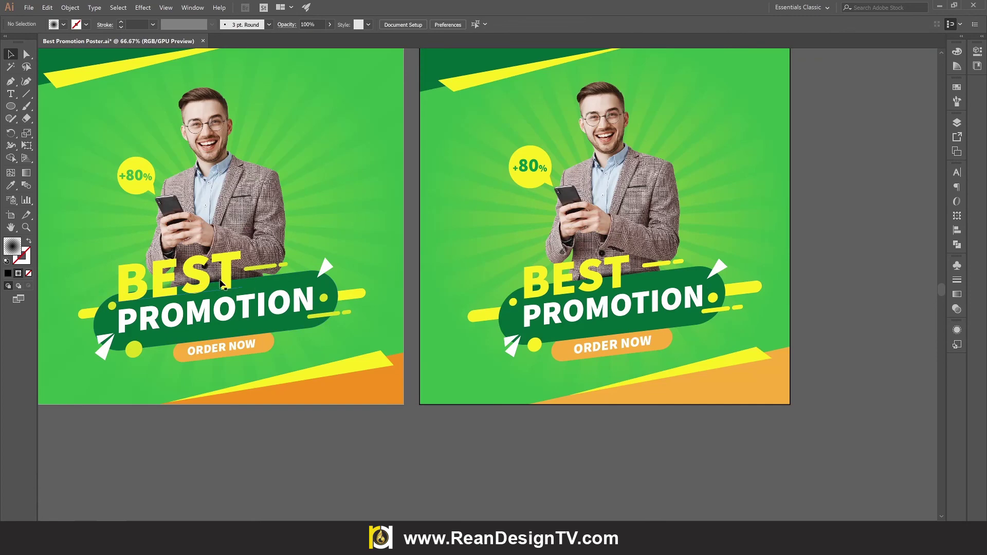
# Step: Scale down the top-left dark-green corner shape with Free Transform
pyautogui.keyDown('alt'); pyautogui.scroll(-1, 579, 453); pyautogui.keyUp('alt')
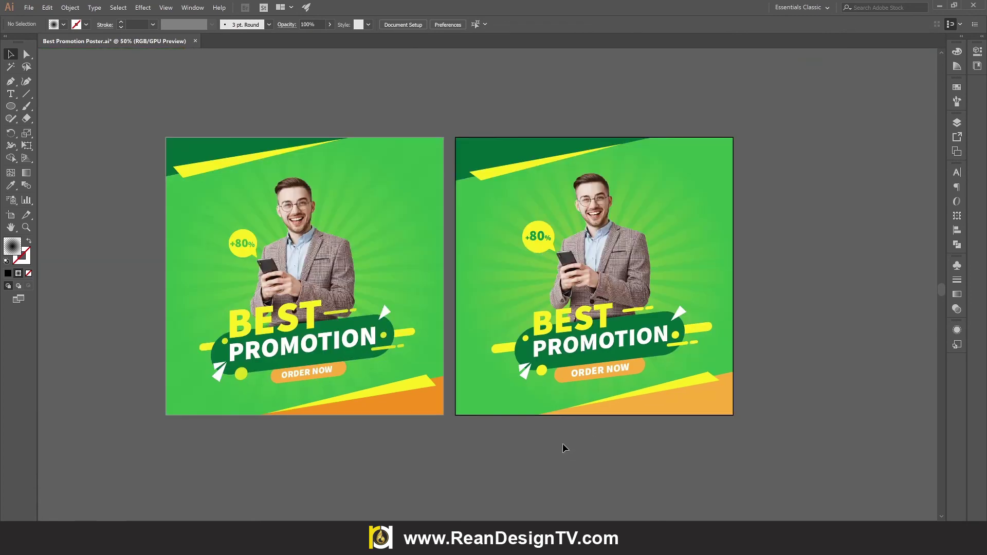
pyautogui.keyDown('alt'); pyautogui.scroll(1, 354, 205); pyautogui.keyUp('alt')
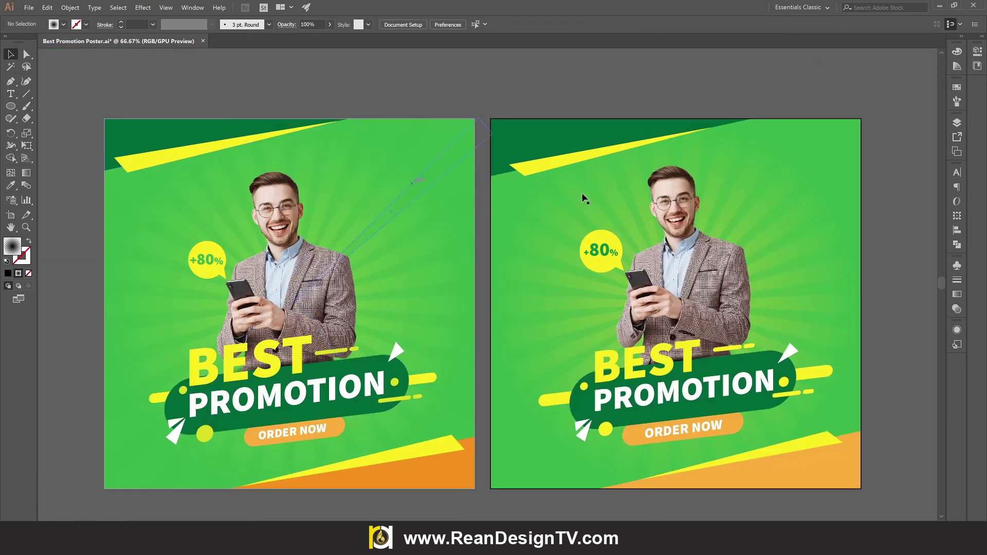
pyautogui.click(573, 144)
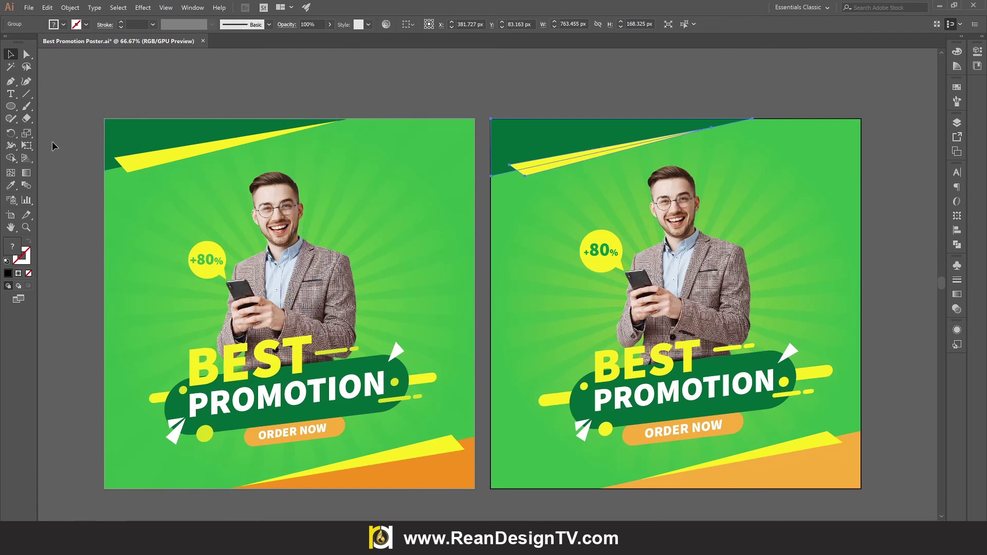
pyautogui.click(23, 147)
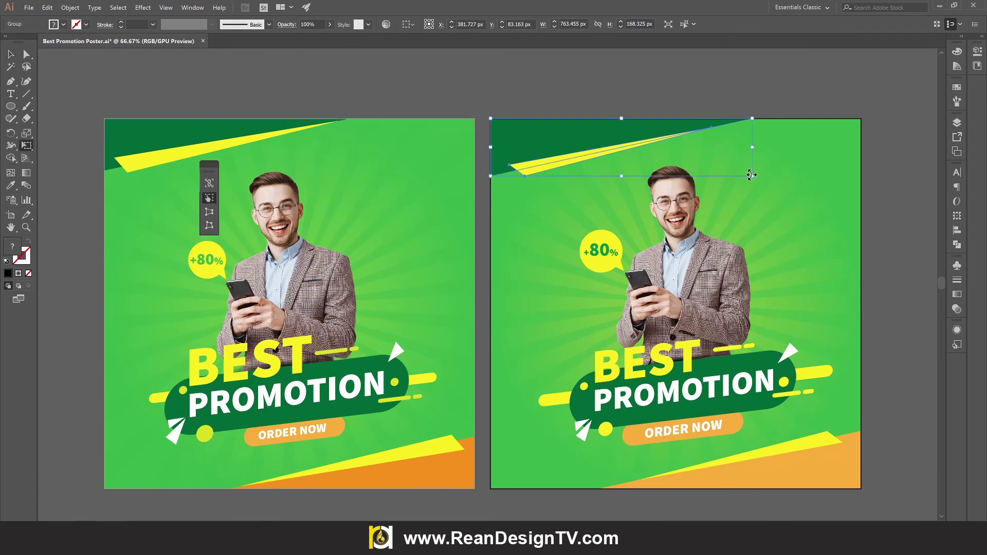
pyautogui.moveTo(751, 175); pyautogui.dragTo(698, 164)
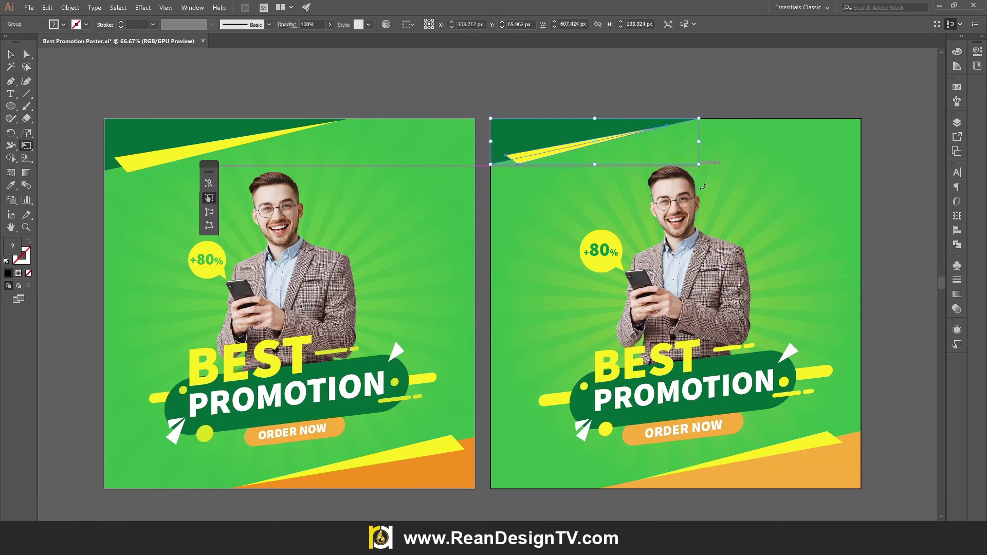
pyautogui.scroll(-1, 702, 186)
pyautogui.press('v')
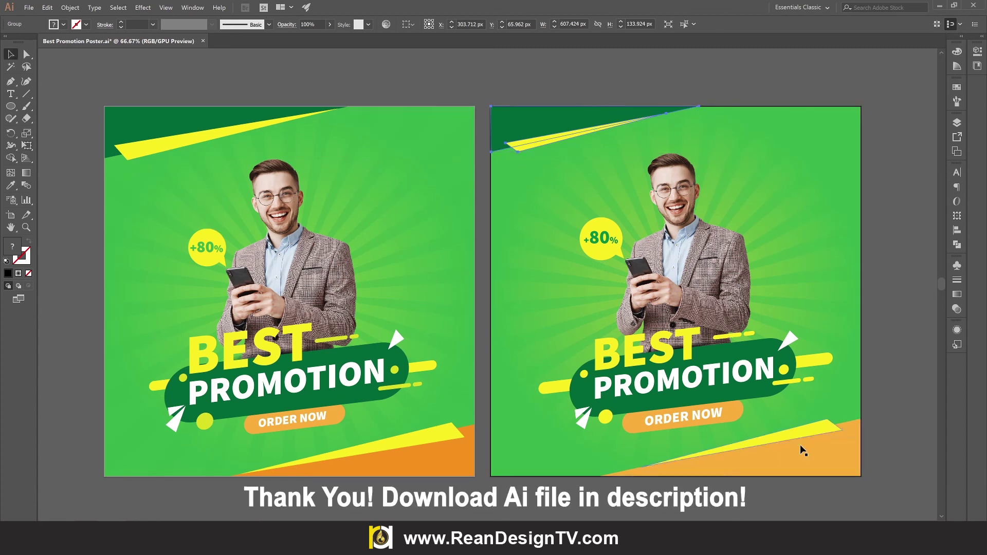
# Step: Scale down the bottom-right yellow-and-orange shape slightly and view both posters fully
pyautogui.click(804, 454)
pyautogui.press('e')
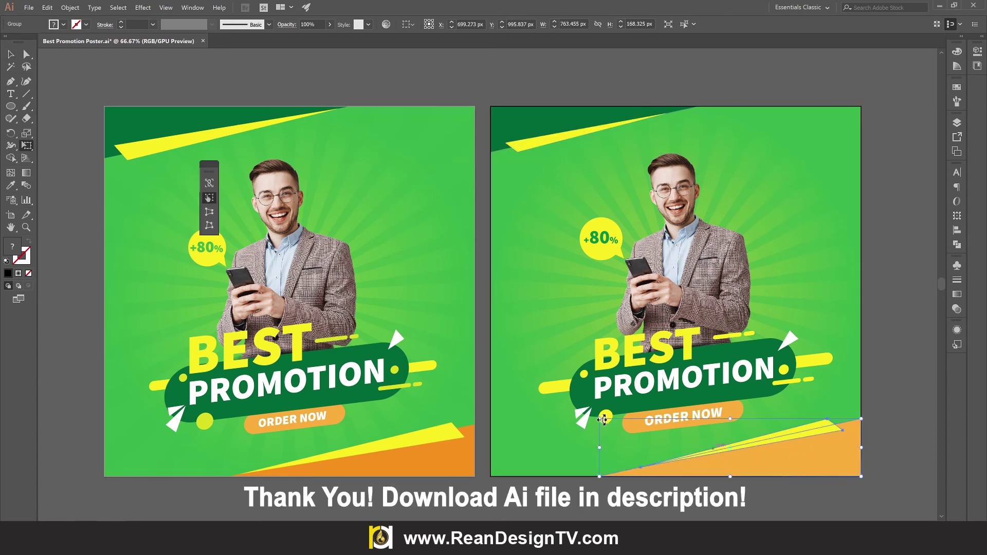
pyautogui.moveTo(604, 418); pyautogui.dragTo(621, 422)
pyautogui.press('v')
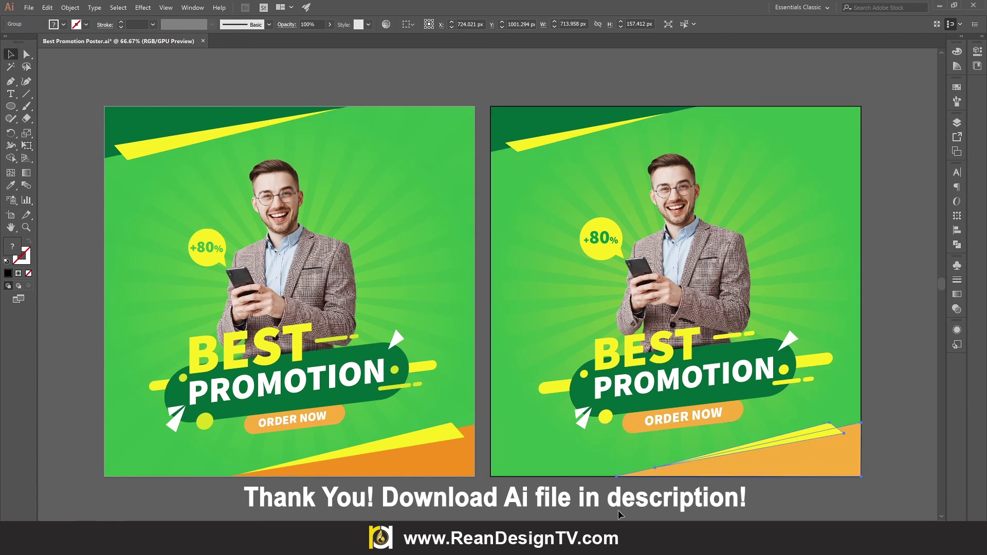
pyautogui.click(620, 514)
pyautogui.scroll(-2, 566, 411)
pyautogui.scroll(1, 546, 385)
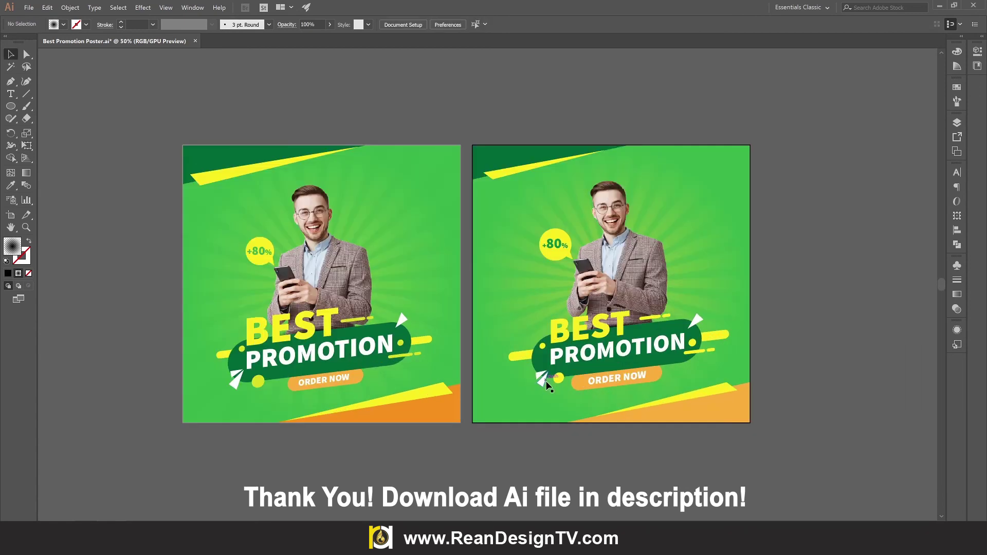
pyautogui.scroll(1, 596, 319)
pyautogui.moveTo(545, 298); pyautogui.dragTo(609, 314)
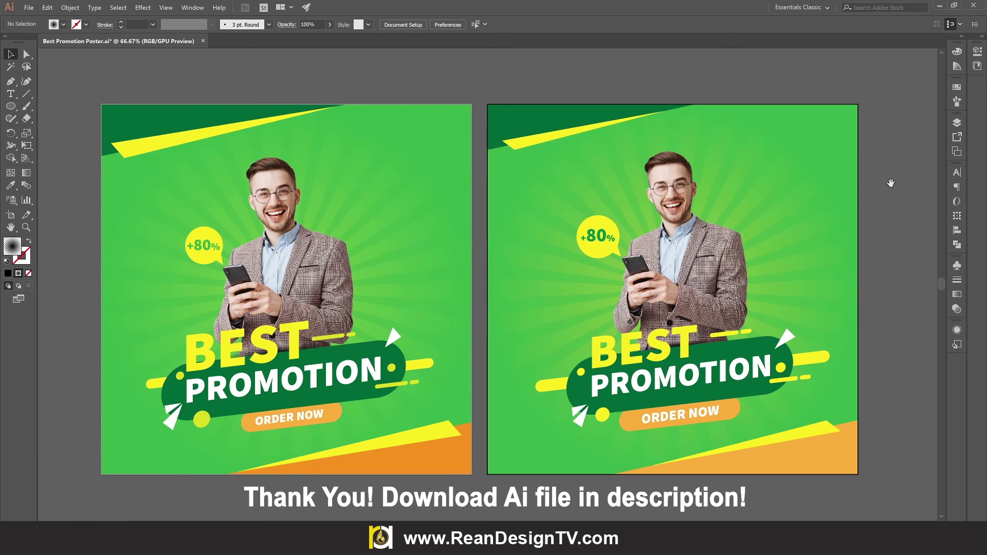